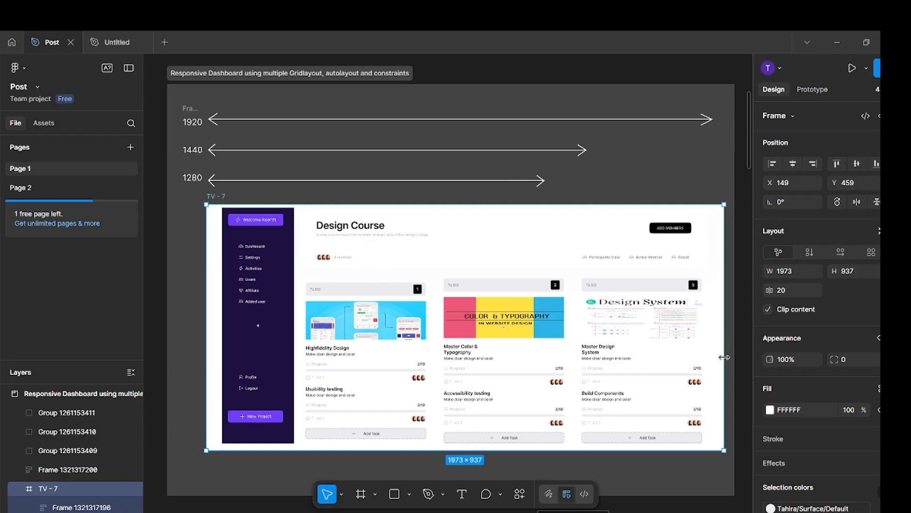
# Narrow the TV - 7 dashboard frame to about 1288 px wide, keeping its height.
pyautogui.moveTo(723, 357); pyautogui.dragTo(548, 324)
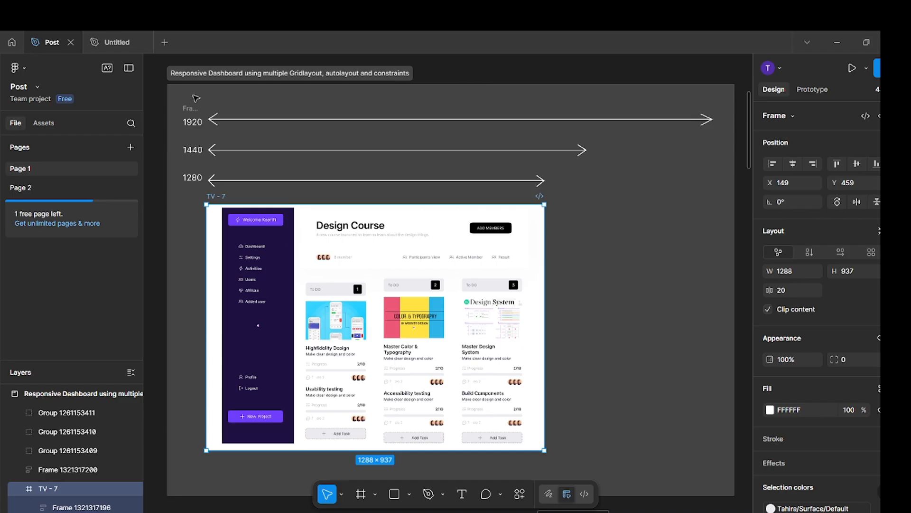
# Switch to the Untitled file and add auto layout around the six text samples, Heading to Disabled, in Frame 1.
pyautogui.click(116, 44)
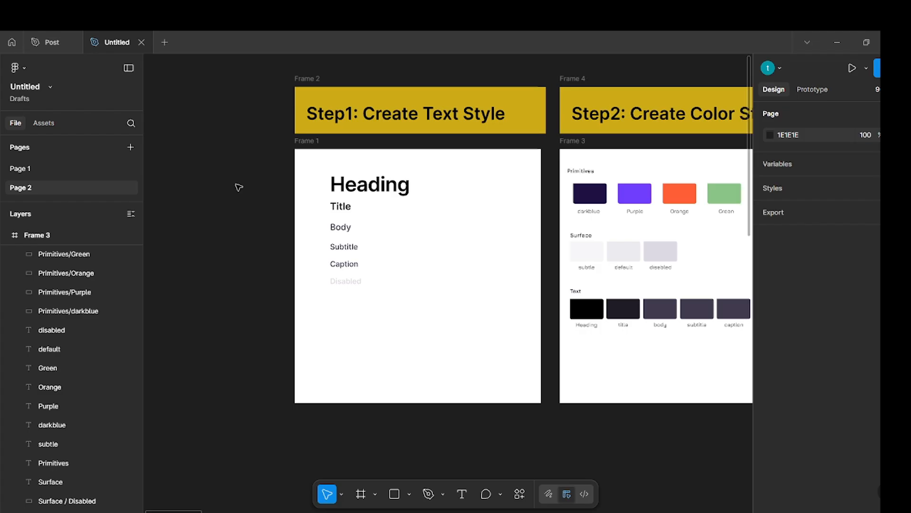
pyautogui.hscroll(3, 239, 187)
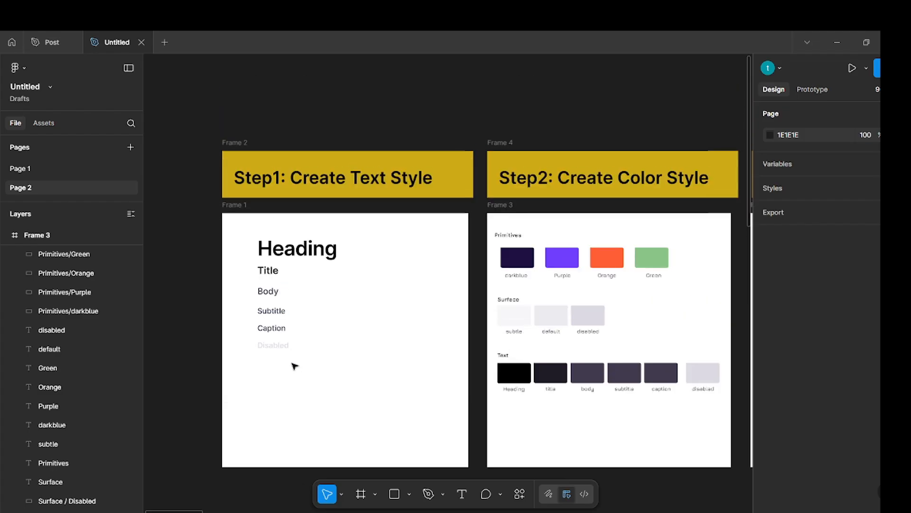
pyautogui.scroll(5, 294, 365)
pyautogui.scroll(-1, 297, 363)
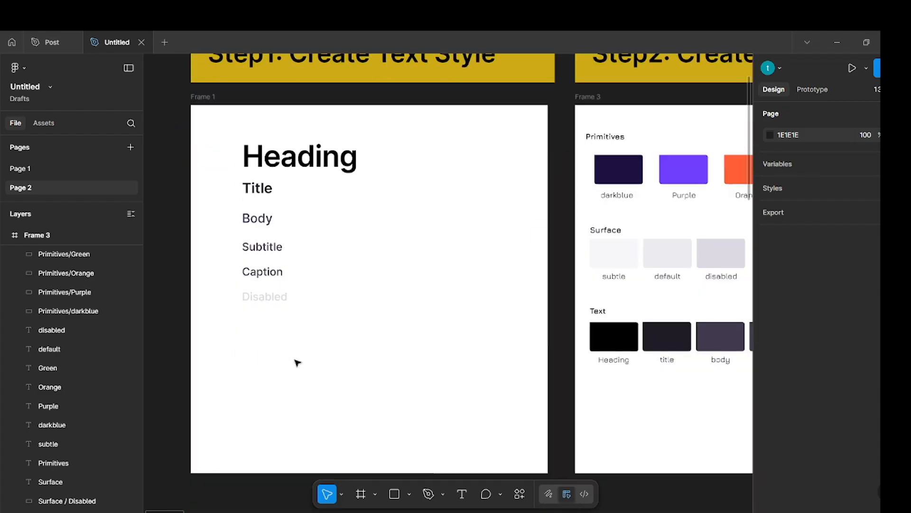
pyautogui.scroll(1, 297, 363)
pyautogui.moveTo(350, 382); pyautogui.dragTo(239, 195)
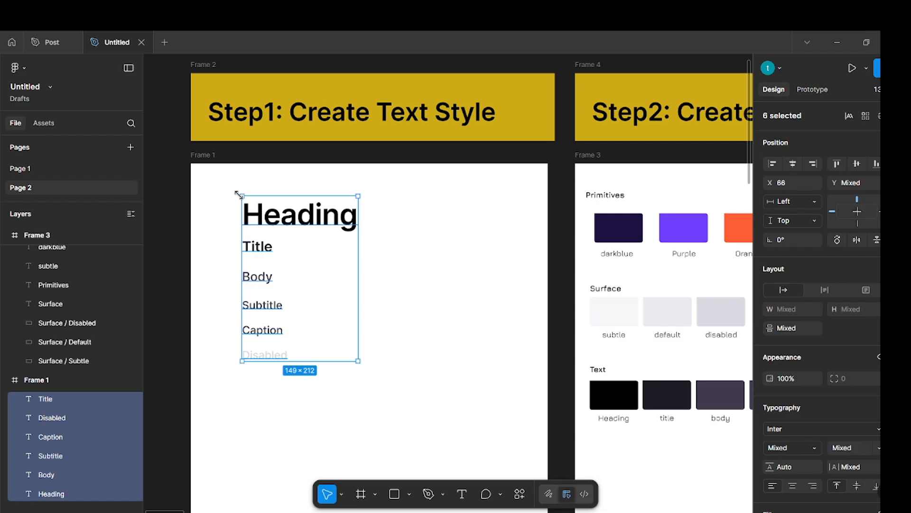
pyautogui.hotkey('shift', 'a')
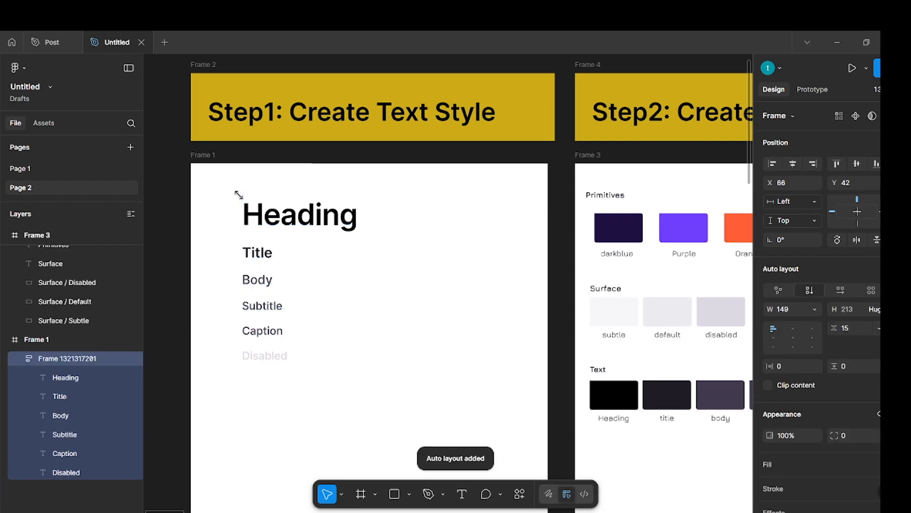
pyautogui.click(413, 368)
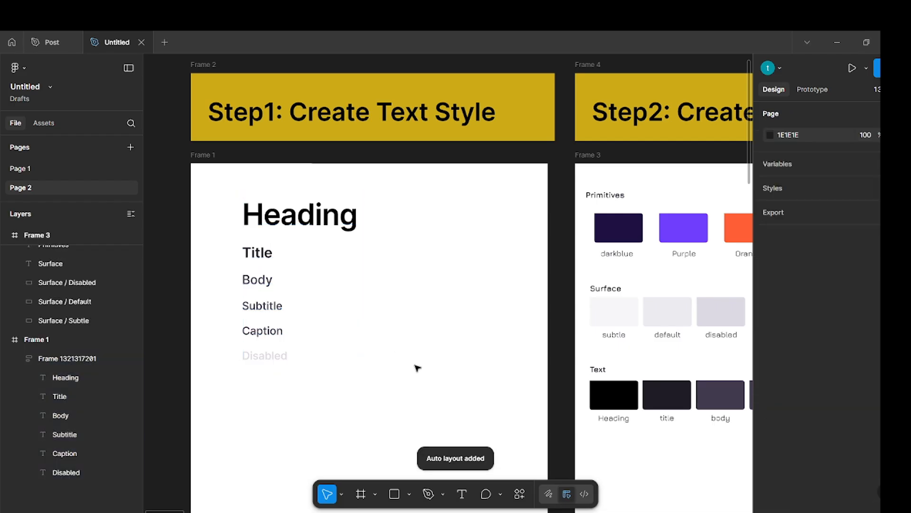
# Batch-rename the six text layers in the auto layout frame to the owner's first name, a slash and their current name.
pyautogui.click(299, 229)
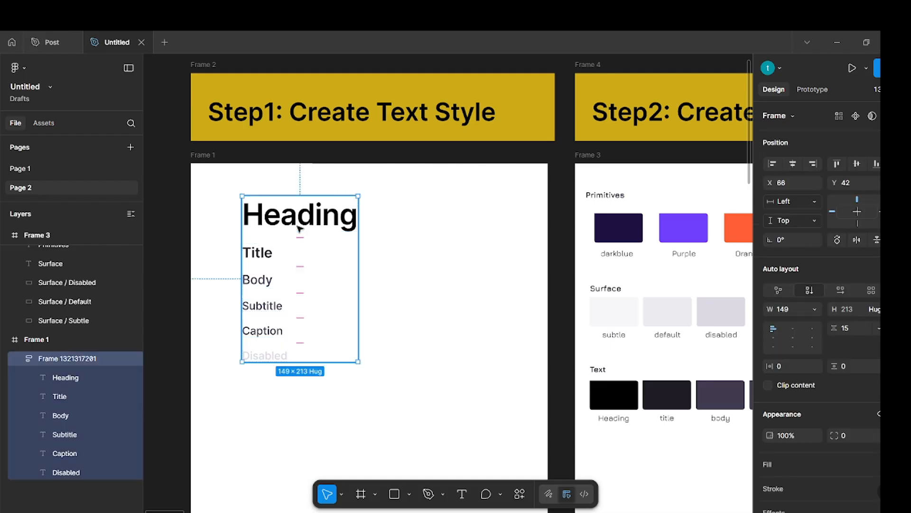
pyautogui.press('Return')
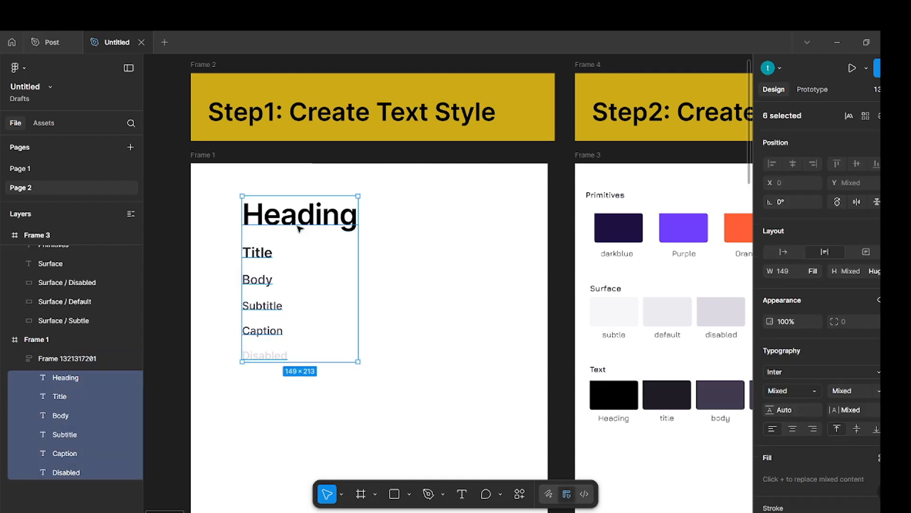
pyautogui.hotkey('ctrl', 'r')
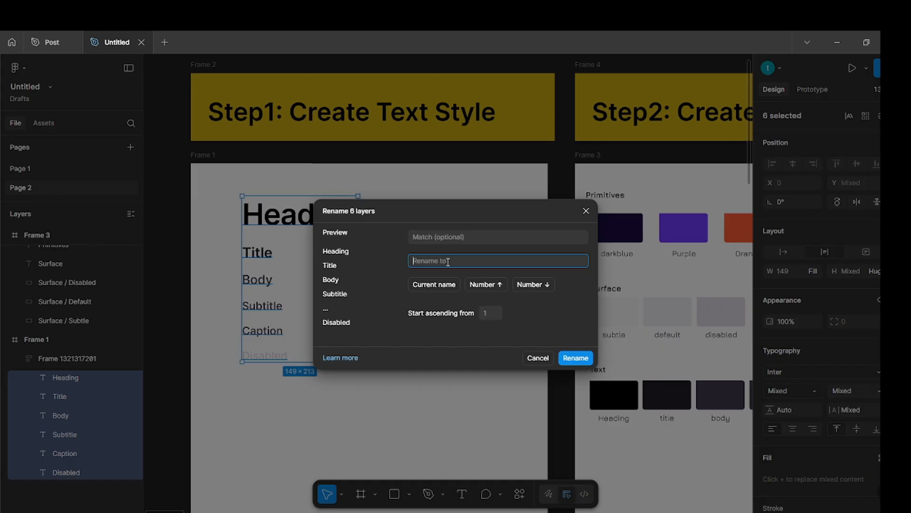
pyautogui.write('Tahira')
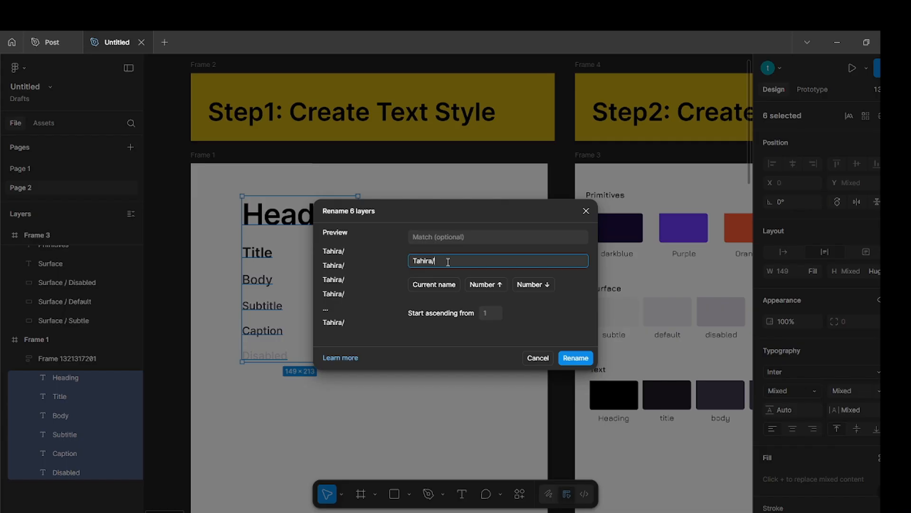
pyautogui.write('/')
pyautogui.click(434, 284)
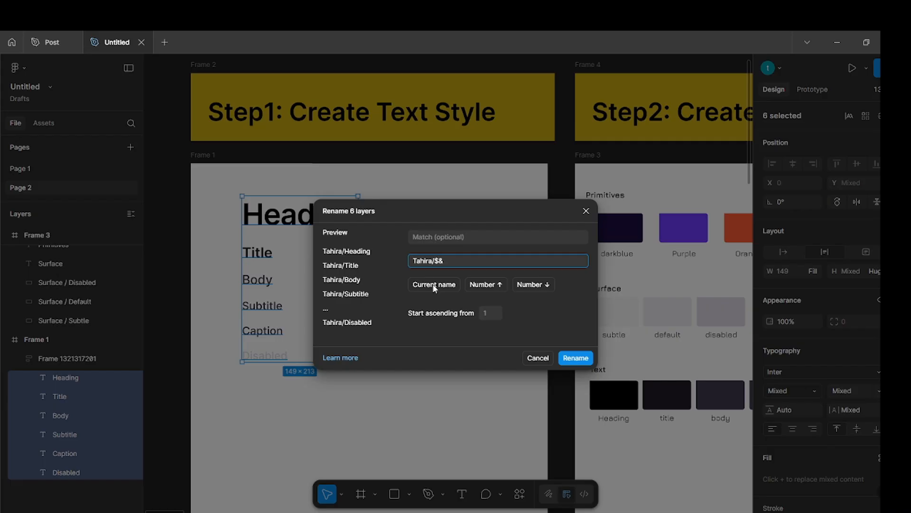
pyautogui.click(576, 358)
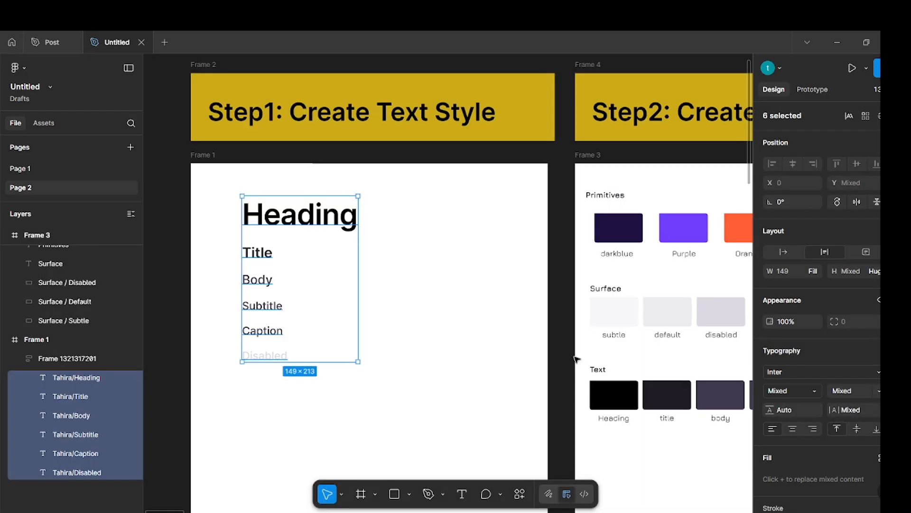
pyautogui.click(448, 366)
# Generate text styles from the six renamed text layers with the Styler plugin's Generate Styles command.
pyautogui.moveTo(341, 372); pyautogui.dragTo(281, 217)
pyautogui.click(519, 494)
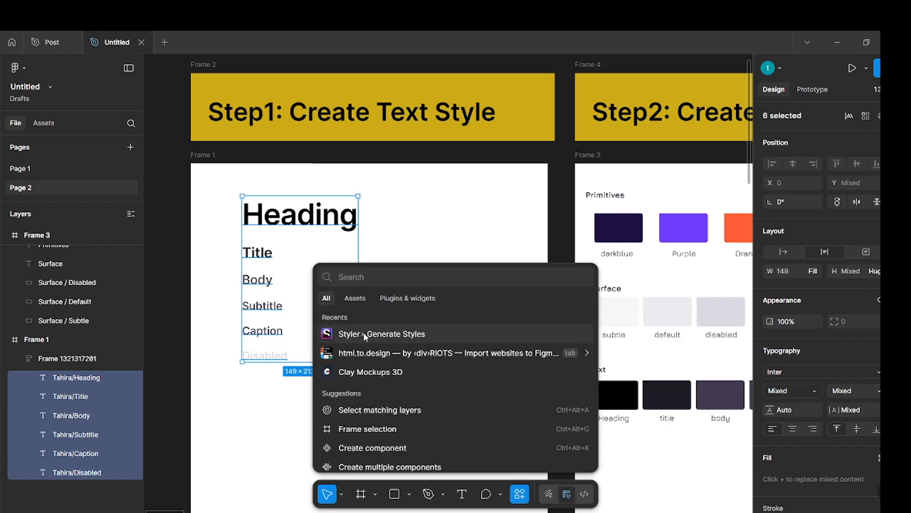
pyautogui.click(365, 334)
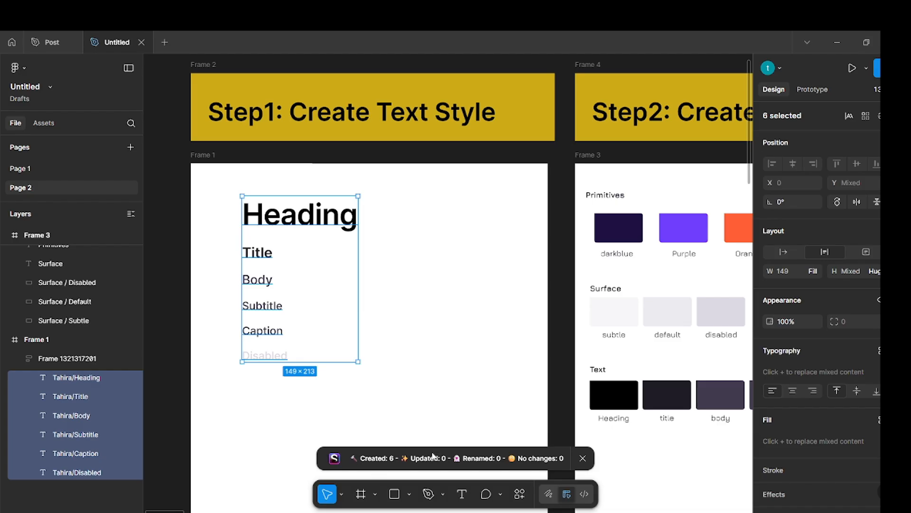
pyautogui.click(494, 365)
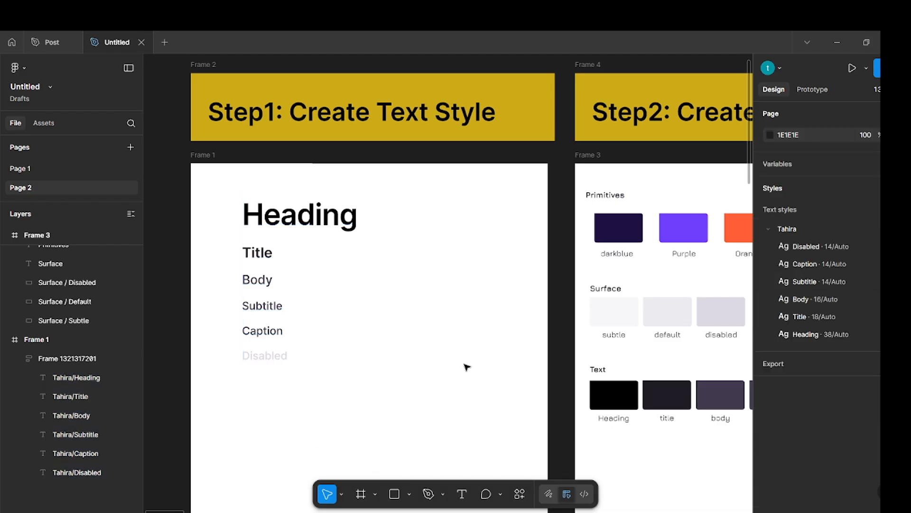
# Add auto layout around the four Primitives swatches, darkblue, Purple, Orange and Green, in Frame 3.
pyautogui.hscroll(6, 465, 366)
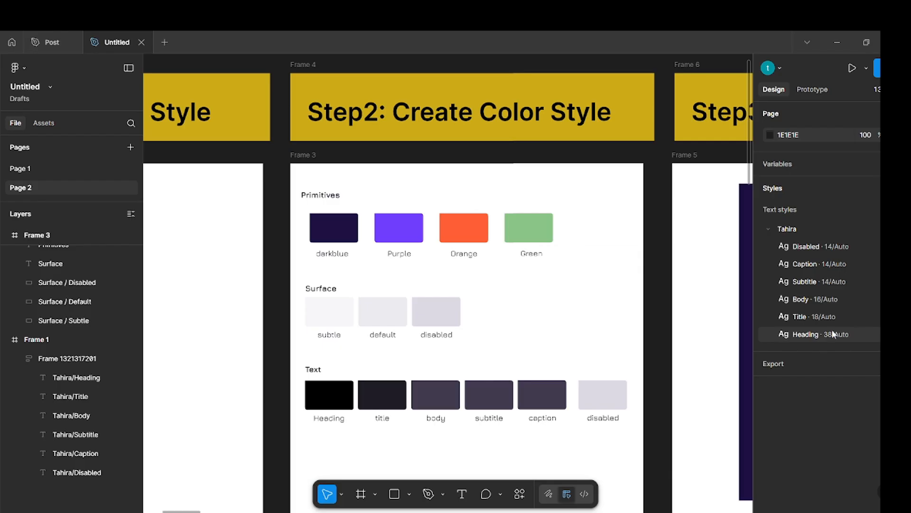
pyautogui.scroll(1, 404, 281)
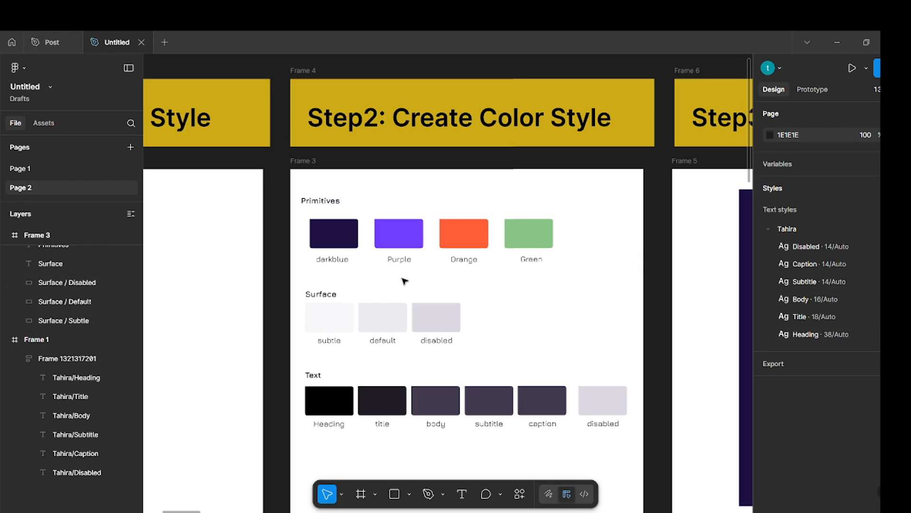
pyautogui.hscroll(1, 404, 281)
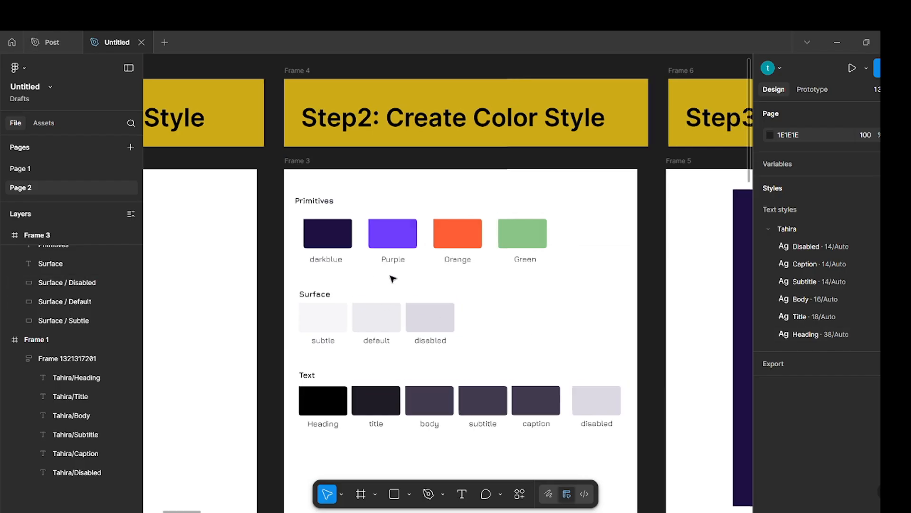
pyautogui.click(323, 235)
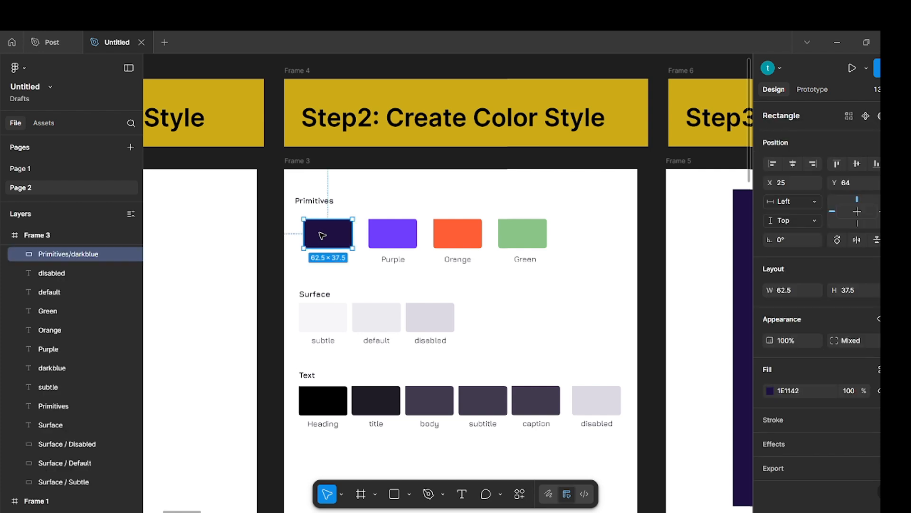
pyautogui.keyDown('shift'); pyautogui.click(392, 238); pyautogui.keyUp('shift')
pyautogui.keyDown('shift'); pyautogui.click(443, 236); pyautogui.keyUp('shift')
pyautogui.keyDown('shift'); pyautogui.click(520, 235); pyautogui.keyUp('shift')
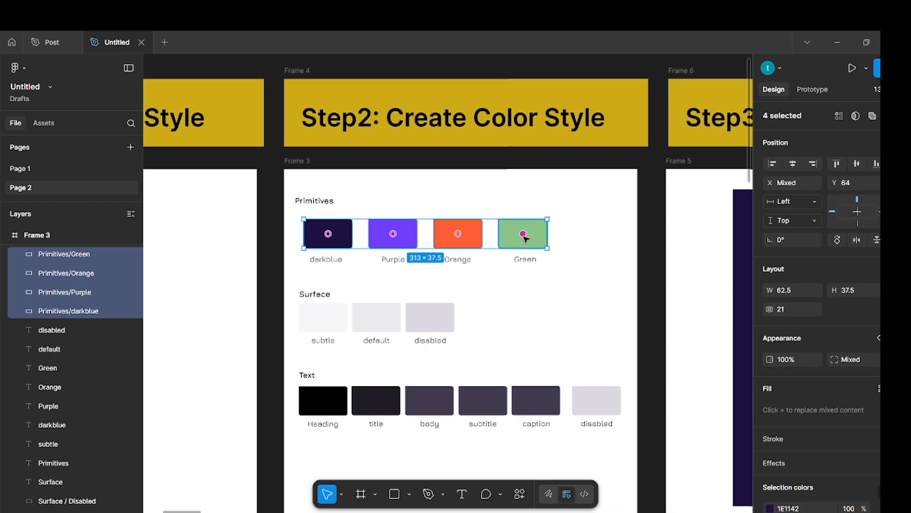
pyautogui.hotkey('shift', 'a')
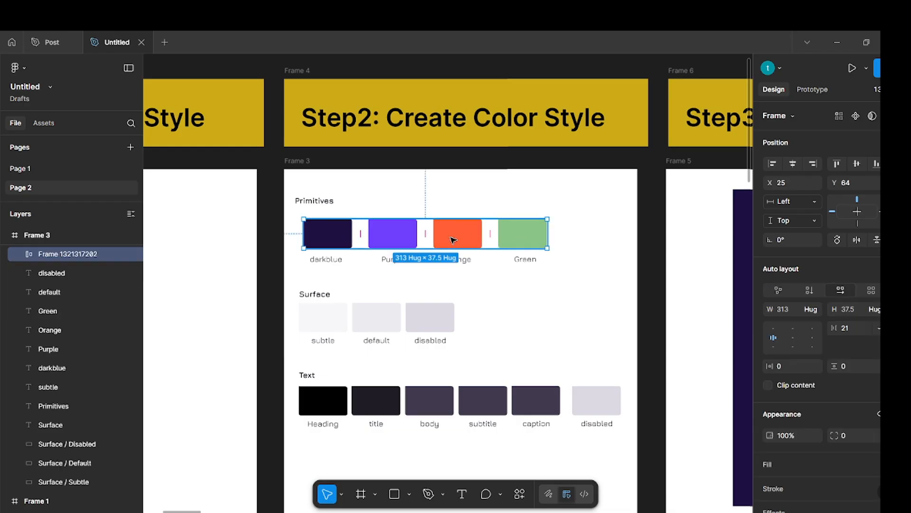
# Batch-rename the four Primitives swatch layers to the owner's first name, a slash and their current name.
pyautogui.press('Return')
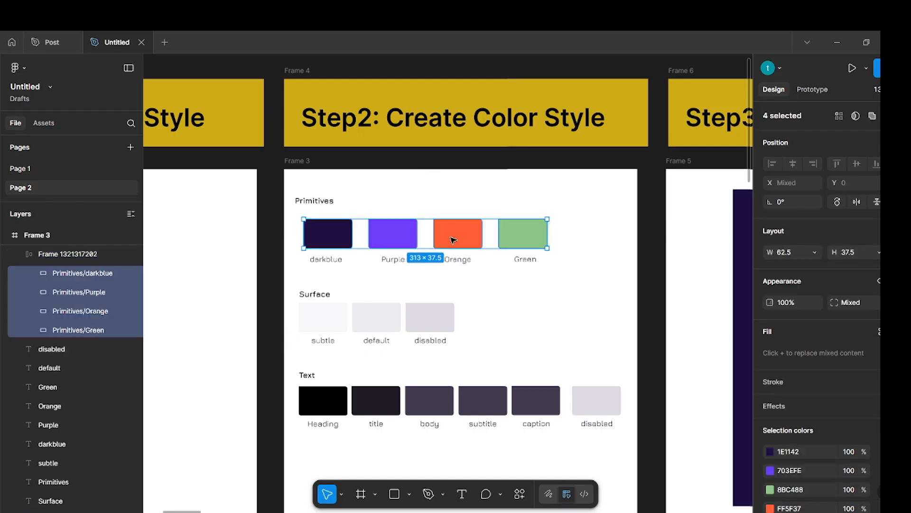
pyautogui.hotkey('ctrl', 'r')
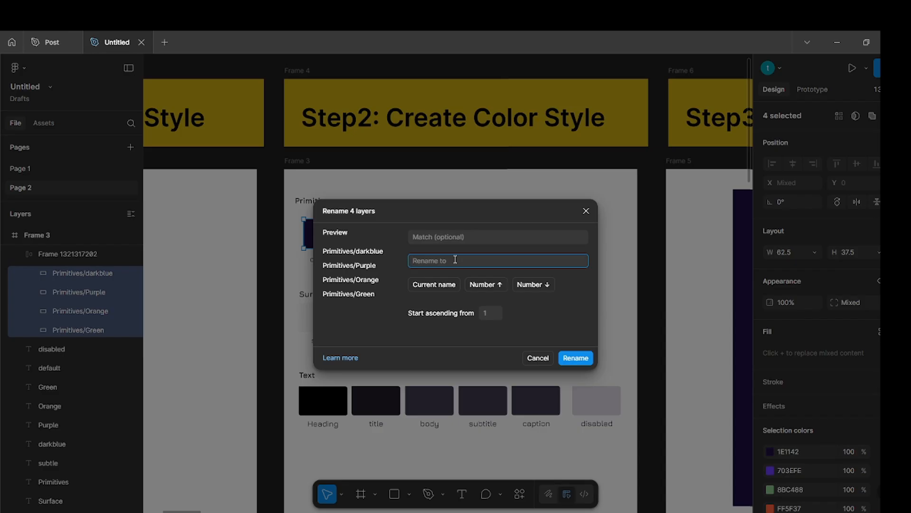
pyautogui.write('Tahi')
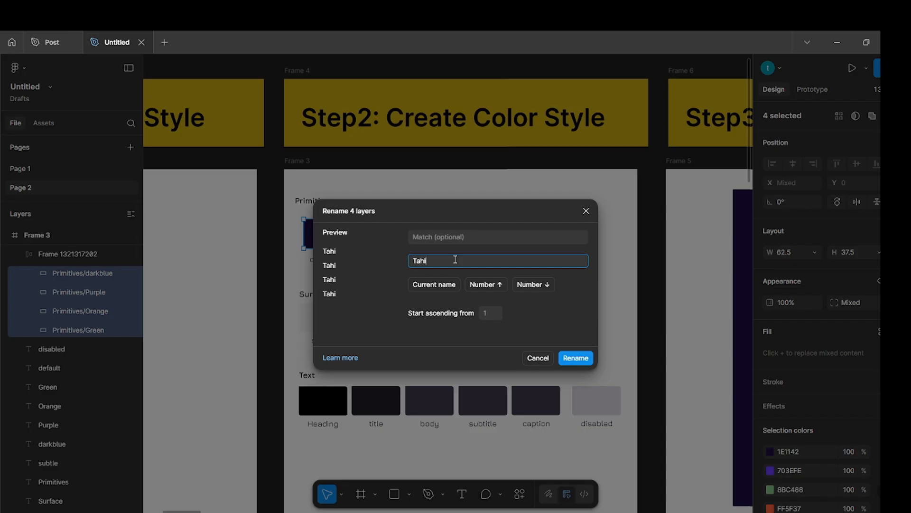
pyautogui.write('ra/')
pyautogui.click(434, 284)
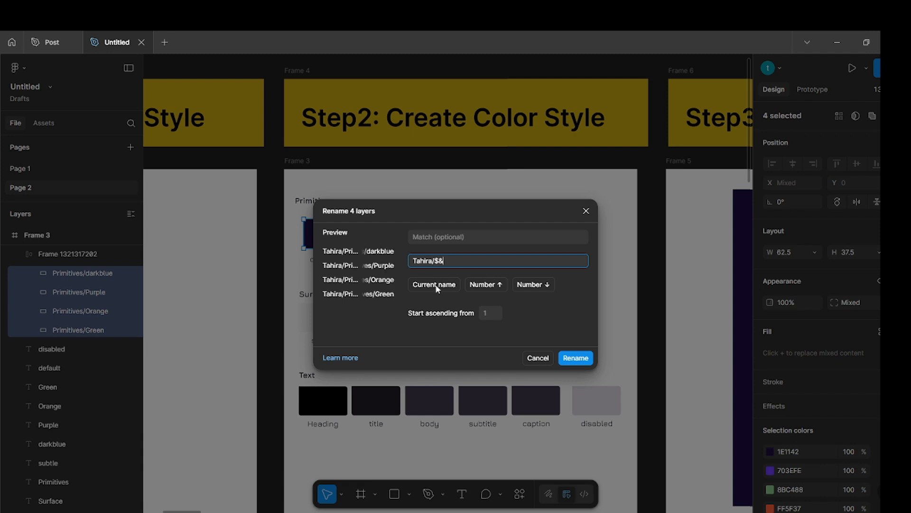
pyautogui.click(583, 361)
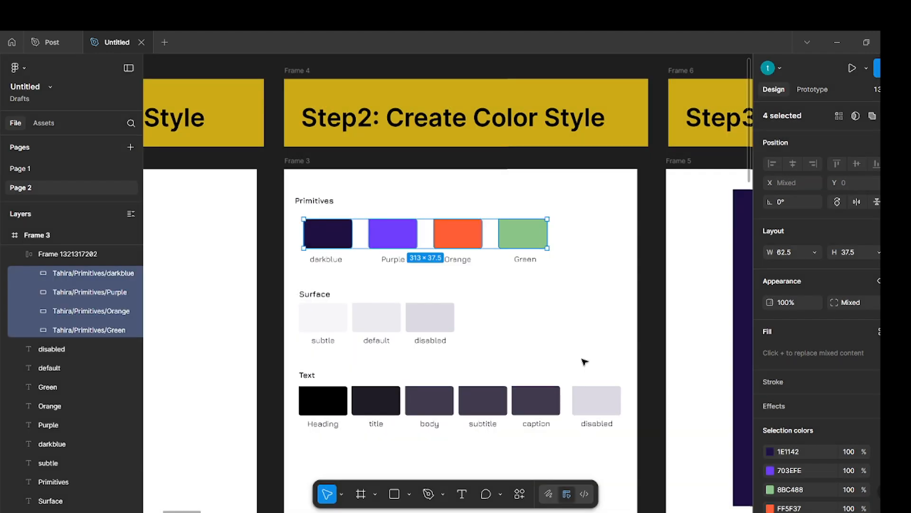
pyautogui.click(635, 326)
# Add auto layout around the three Surface swatches, subtle, default and disabled, in Frame 3.
pyautogui.scroll(-1, 636, 328)
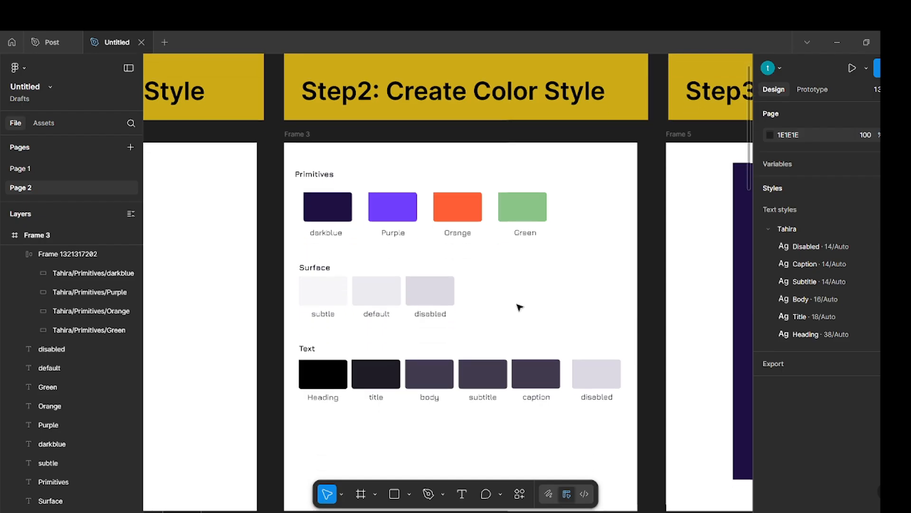
pyautogui.click(335, 295)
pyautogui.keyDown('shift'); pyautogui.click(382, 295); pyautogui.keyUp('shift')
pyautogui.keyDown('shift'); pyautogui.click(430, 296); pyautogui.keyUp('shift')
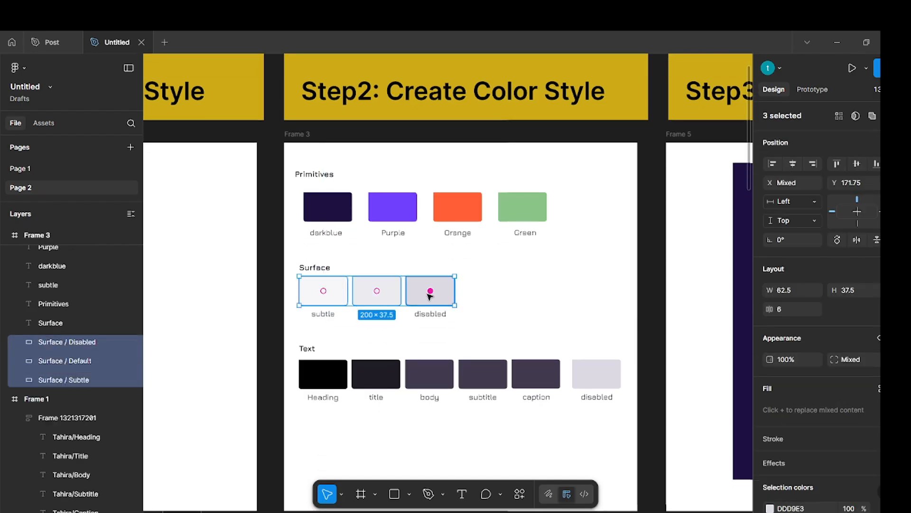
pyautogui.hotkey('shift', 'a')
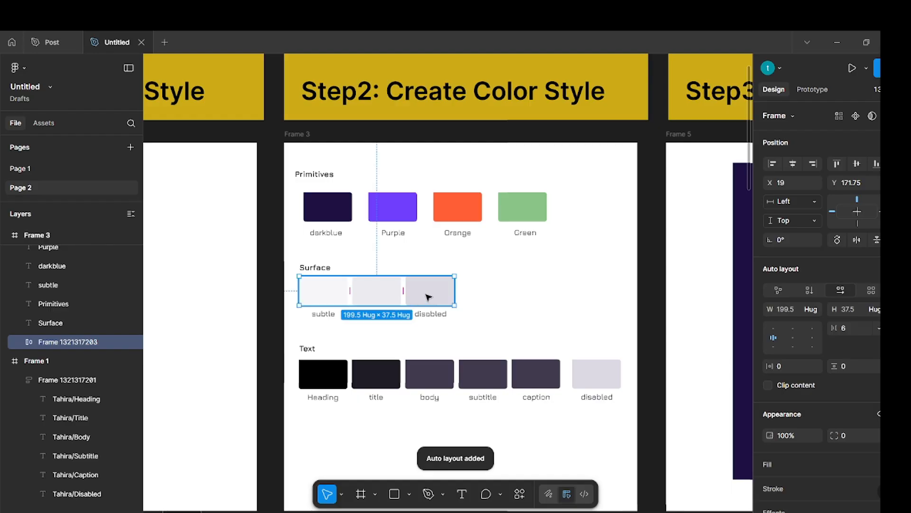
# Batch-rename the three Surface swatch layers to the owner's first name, a slash and their current name.
pyautogui.press('Return')
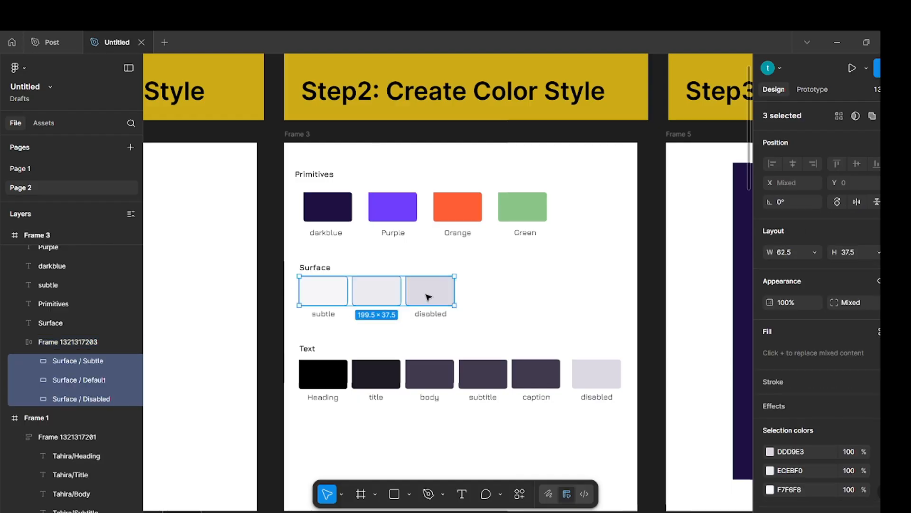
pyautogui.hotkey('ctrl', 'r')
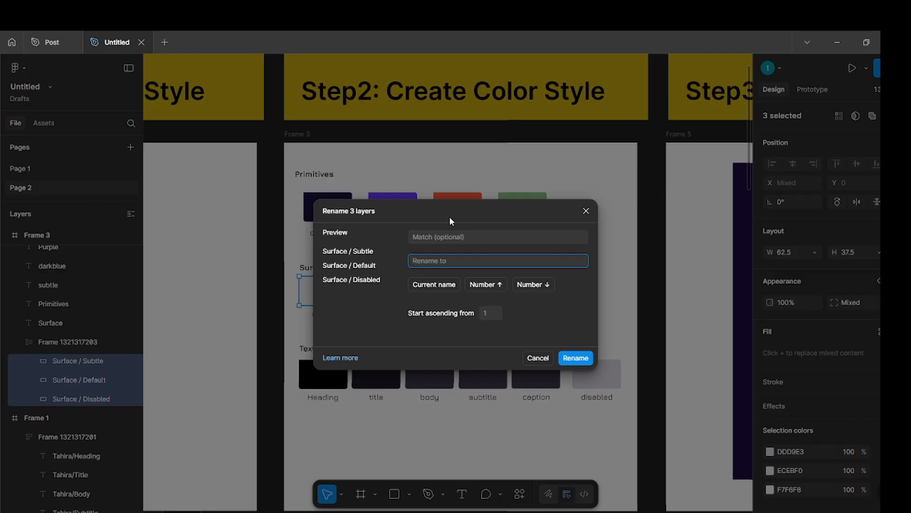
pyautogui.write('T')
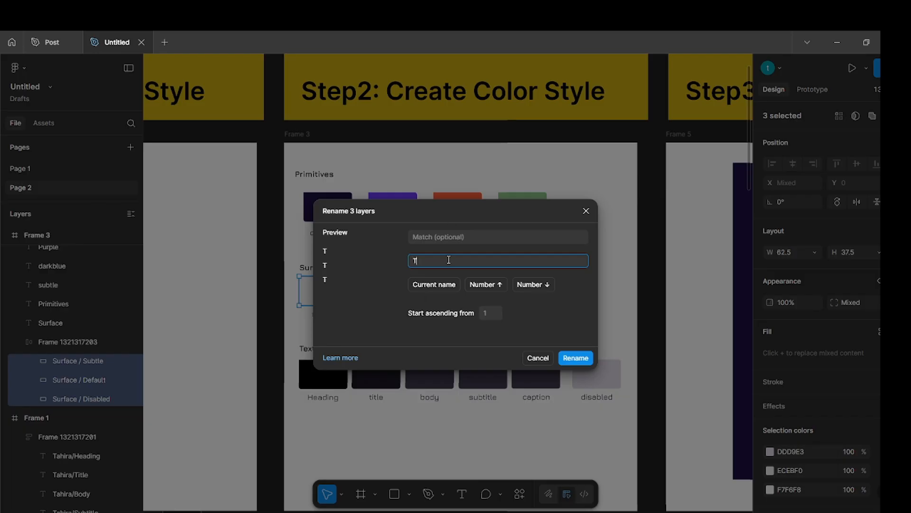
pyautogui.write('ahira/$&')
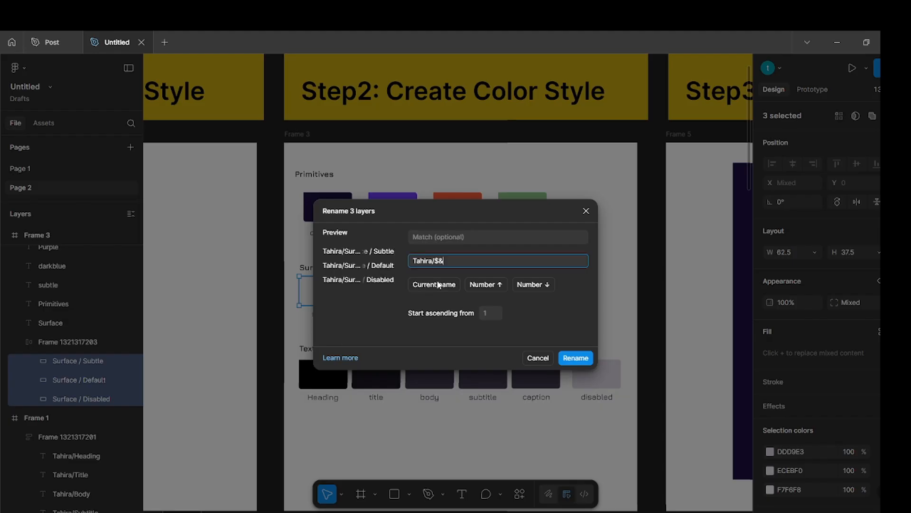
pyautogui.click(570, 360)
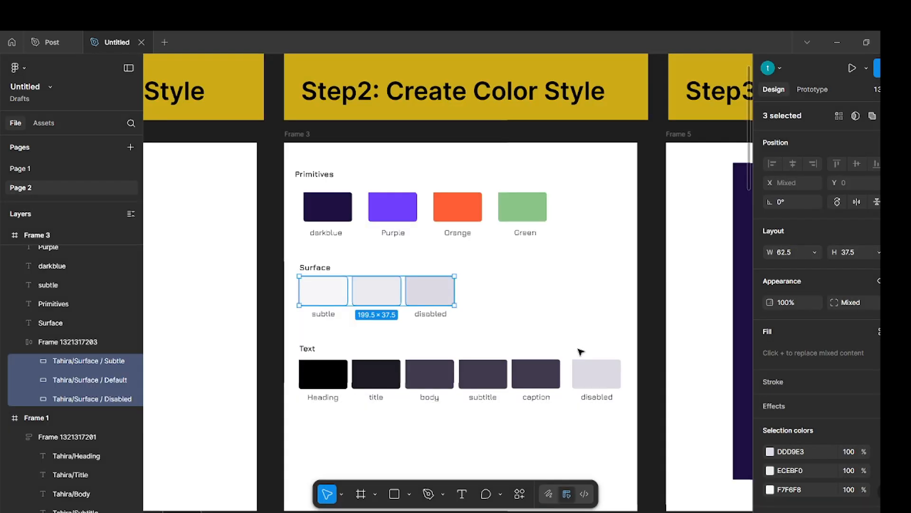
# Add auto layout around the six Text swatches, Heading, title, body, subtitle, caption and disabled, in Frame 3.
pyautogui.click(586, 289)
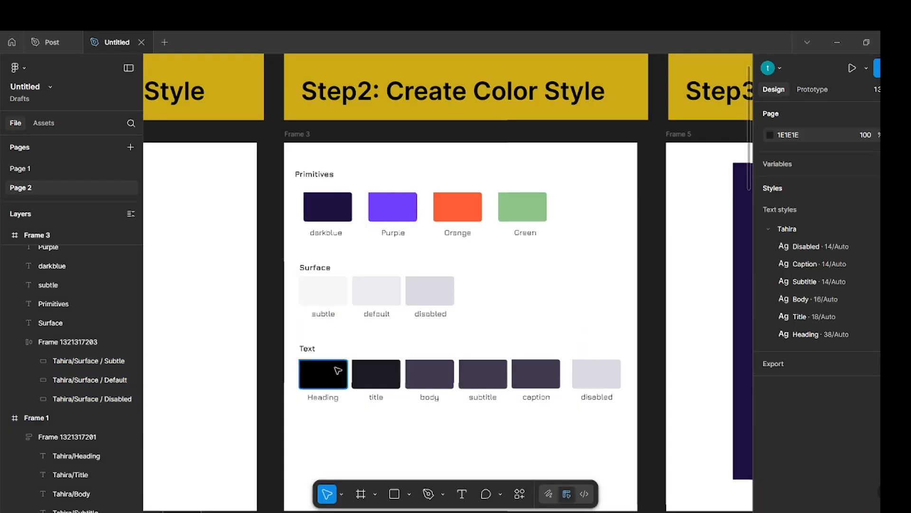
pyautogui.click(335, 370)
pyautogui.keyDown('shift'); pyautogui.click(374, 372); pyautogui.keyUp('shift')
pyautogui.keyDown('shift'); pyautogui.click(451, 379); pyautogui.keyUp('shift')
pyautogui.keyDown('shift'); pyautogui.click(494, 379); pyautogui.keyUp('shift')
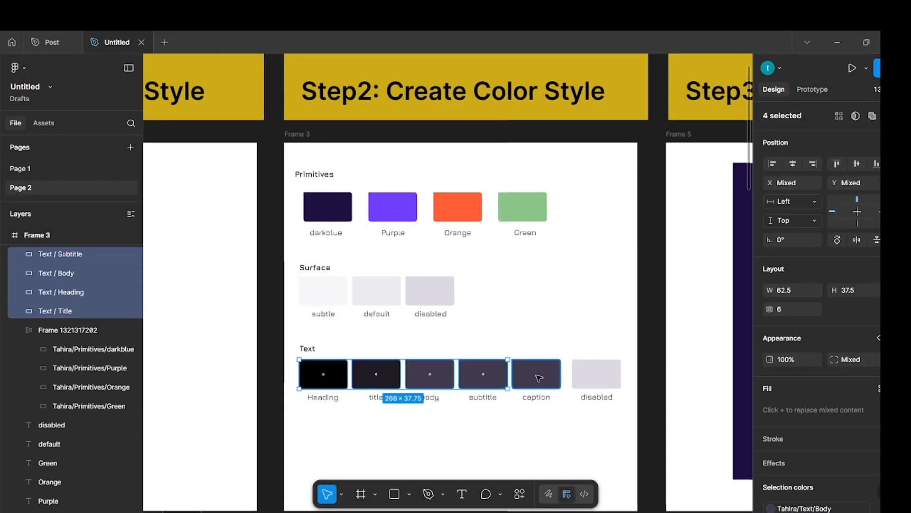
pyautogui.keyDown('shift'); pyautogui.click(546, 377); pyautogui.keyUp('shift')
pyautogui.keyDown('shift'); pyautogui.click(611, 379); pyautogui.keyUp('shift')
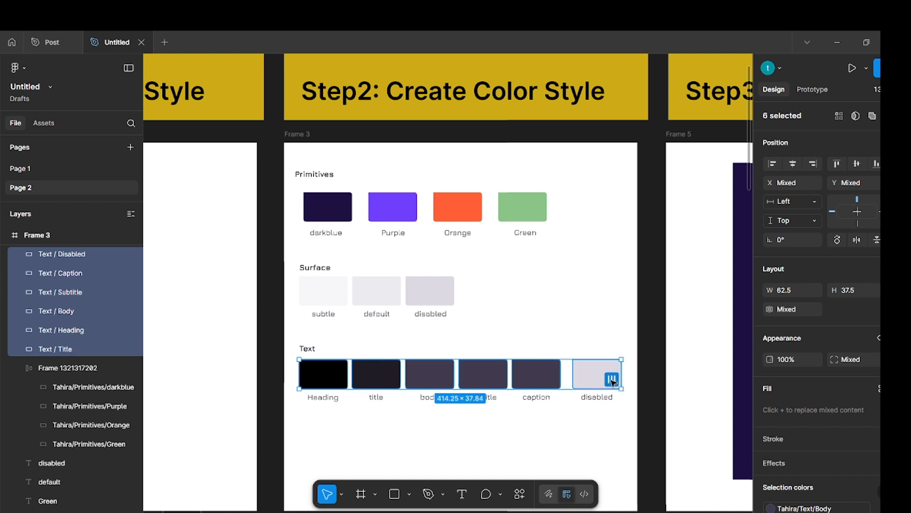
pyautogui.click(612, 380)
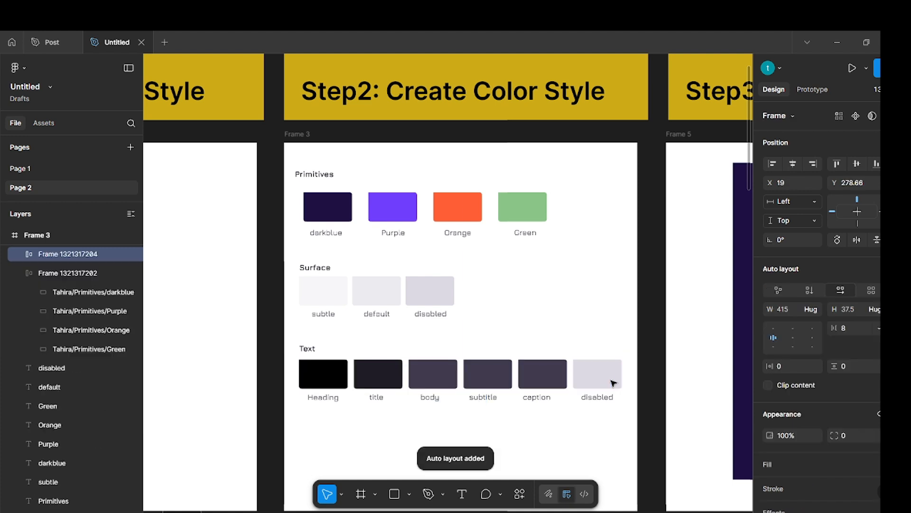
# Batch-rename the six Text swatch layers to the owner's first name, a slash and their current name.
pyautogui.press('Return')
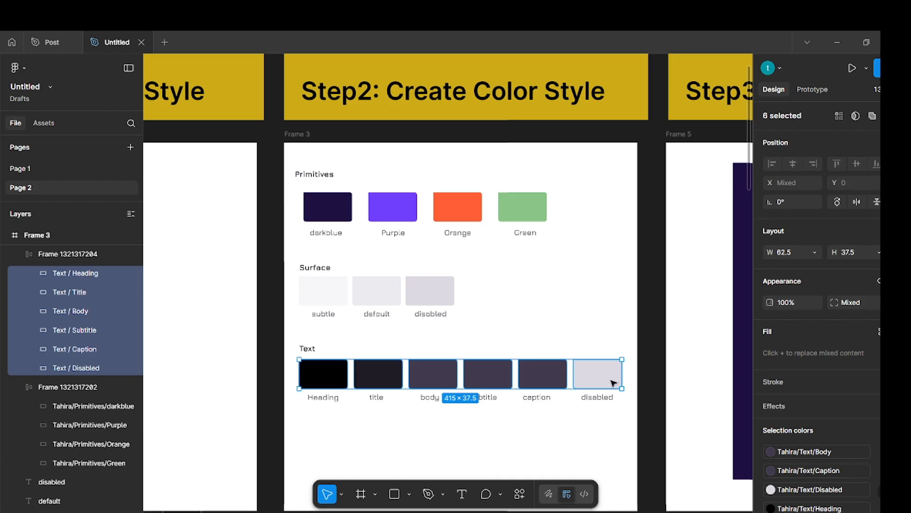
pyautogui.hotkey('ctrl', 'r')
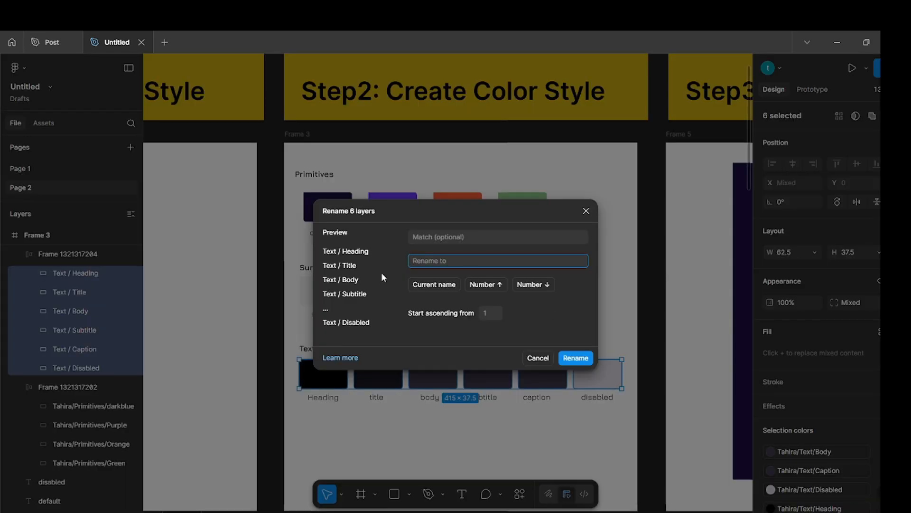
pyautogui.write('Tahir')
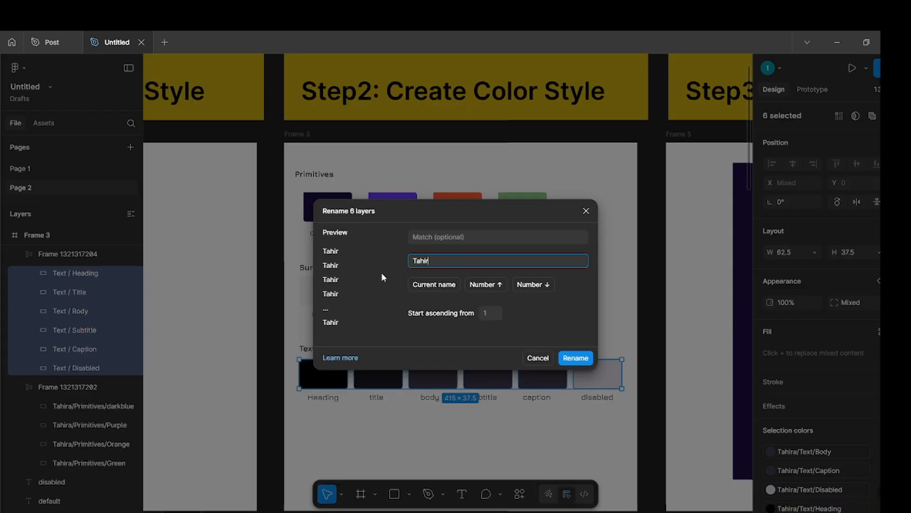
pyautogui.write('a/')
pyautogui.click(433, 285)
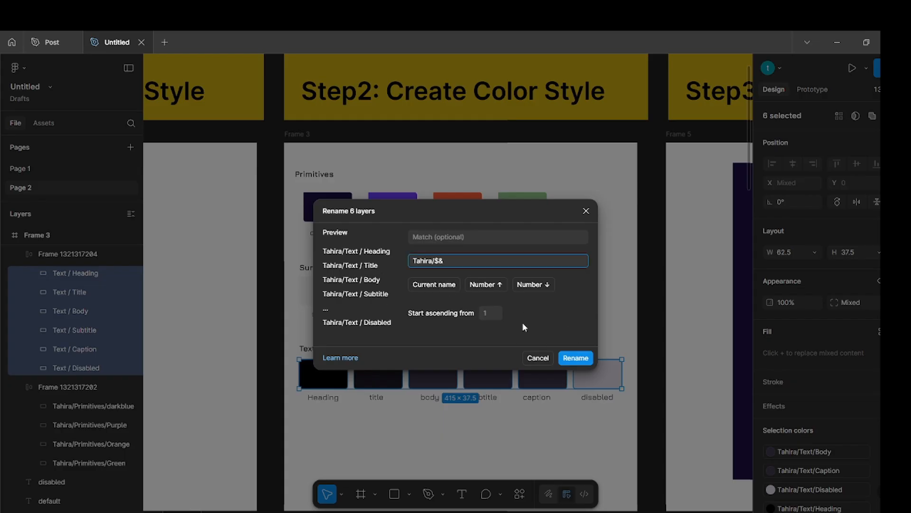
pyautogui.click(584, 362)
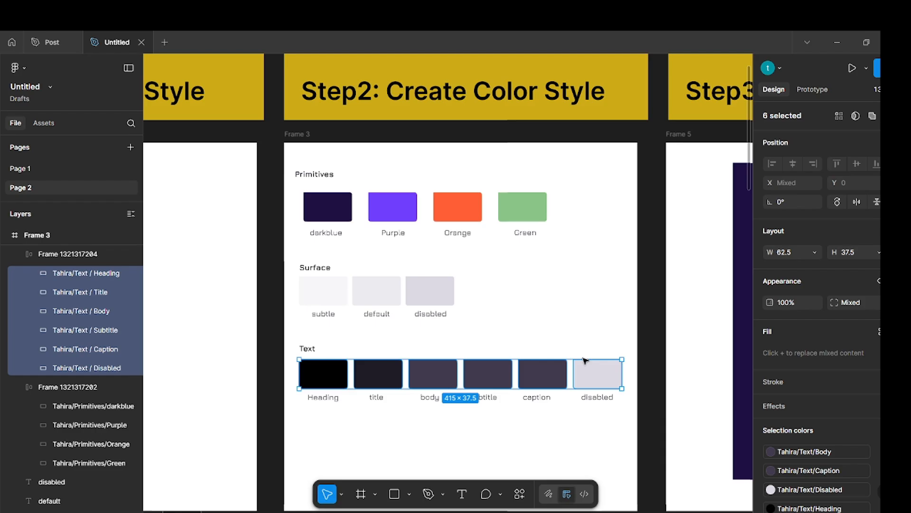
pyautogui.click(657, 329)
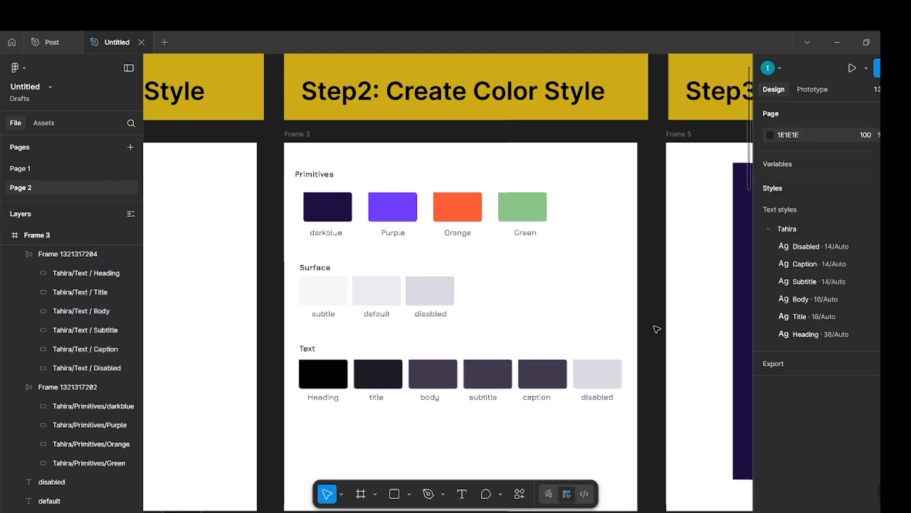
# Generate color styles from all Text, Surface and Primitives swatches in Frame 3 with the Styler plugin's Generate Styles command.
pyautogui.click(599, 374)
pyautogui.keyDown('shift'); pyautogui.click(541, 375); pyautogui.keyUp('shift')
pyautogui.keyDown('shift'); pyautogui.click(486, 379); pyautogui.keyUp('shift')
pyautogui.keyDown('shift'); pyautogui.click(444, 372); pyautogui.keyUp('shift')
pyautogui.keyDown('shift'); pyautogui.click(389, 372); pyautogui.keyUp('shift')
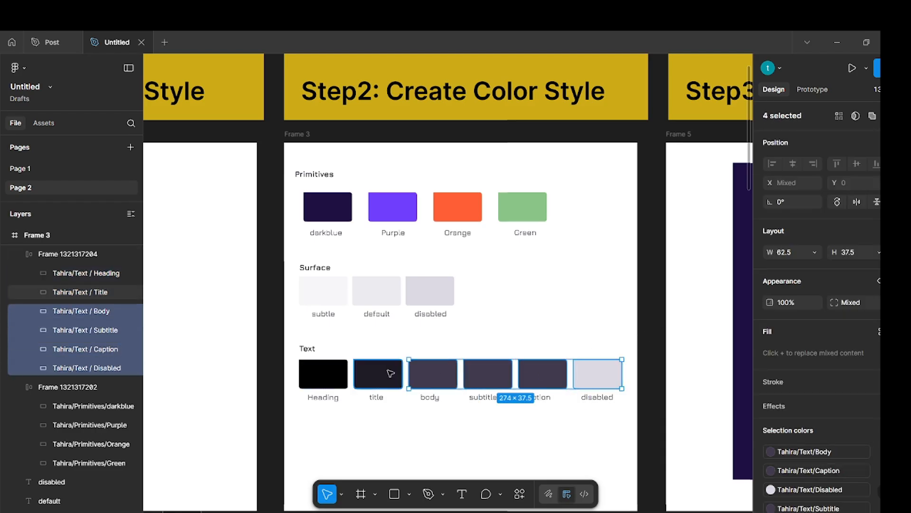
pyautogui.keyDown('shift'); pyautogui.click(327, 369); pyautogui.keyUp('shift')
pyautogui.keyDown('shift'); pyautogui.click(449, 286); pyautogui.keyUp('shift')
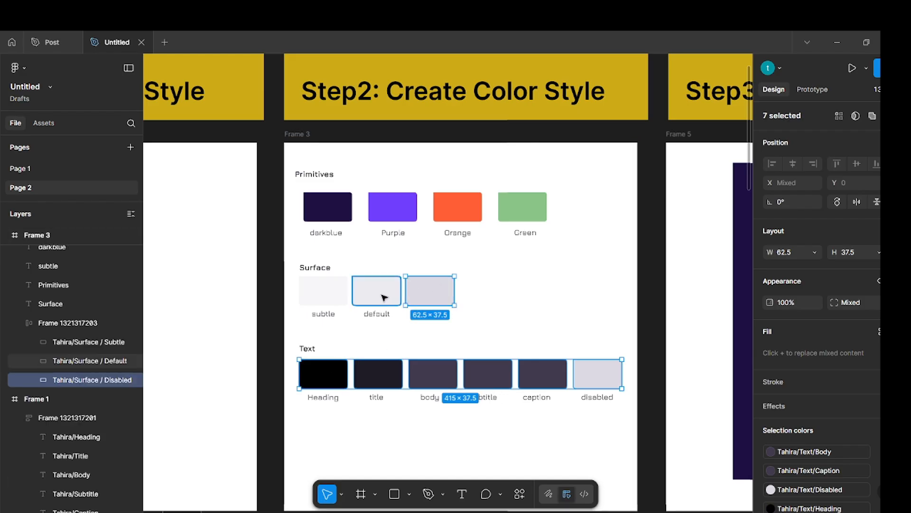
pyautogui.keyDown('shift'); pyautogui.click(380, 295); pyautogui.keyUp('shift')
pyautogui.keyDown('shift'); pyautogui.click(338, 294); pyautogui.keyUp('shift')
pyautogui.keyDown('shift'); pyautogui.click(525, 208); pyautogui.keyUp('shift')
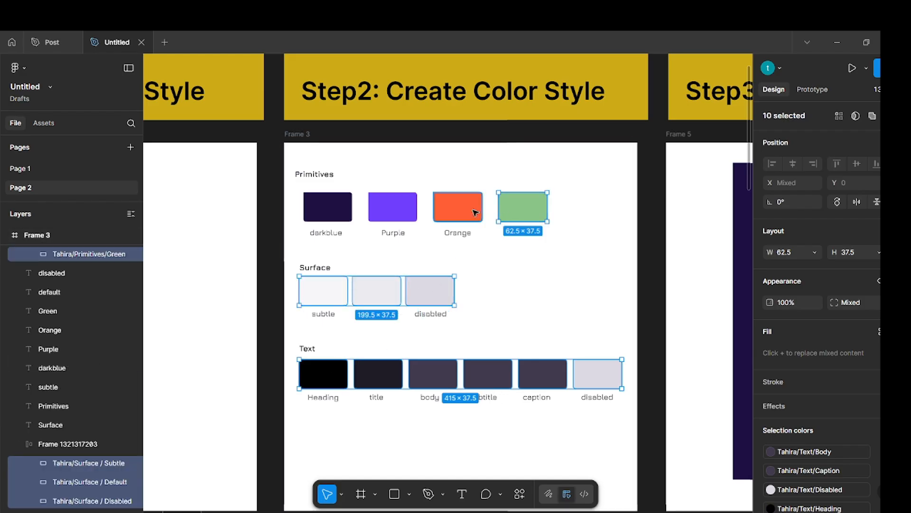
pyautogui.keyDown('shift'); pyautogui.click(474, 210); pyautogui.keyUp('shift')
pyautogui.keyDown('shift'); pyautogui.click(390, 206); pyautogui.keyUp('shift')
pyautogui.keyDown('shift'); pyautogui.click(334, 207); pyautogui.keyUp('shift')
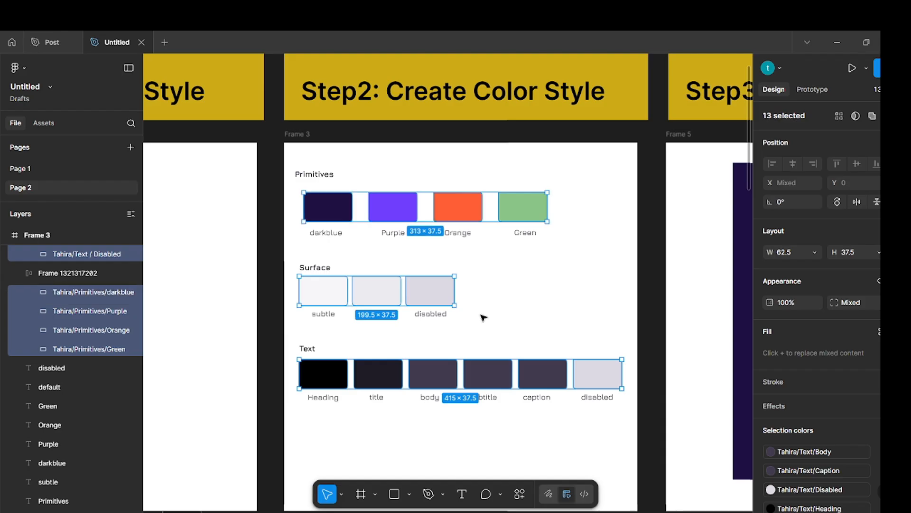
pyautogui.click(519, 496)
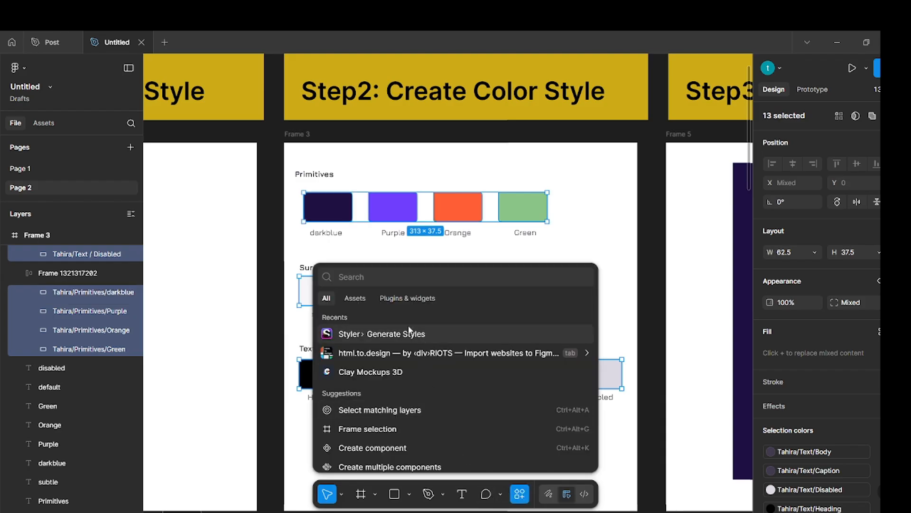
pyautogui.click(388, 334)
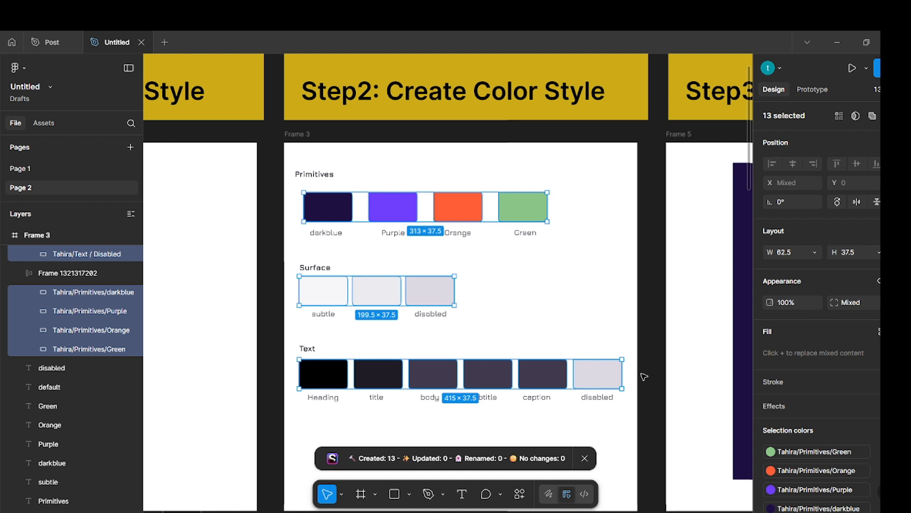
pyautogui.click(653, 380)
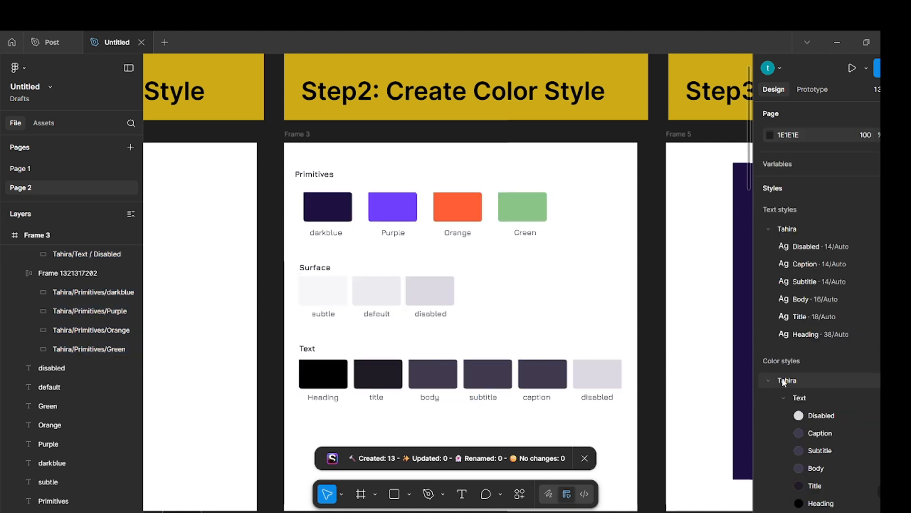
# Review the generated Text, Primitives and Surface color styles, and collapse the color and text style groups.
pyautogui.scroll(-1, 785, 384)
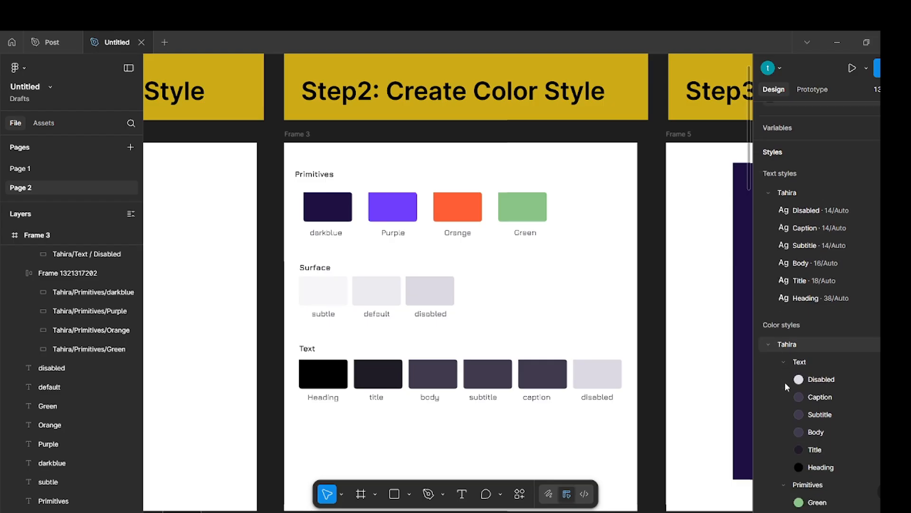
pyautogui.scroll(-4, 788, 387)
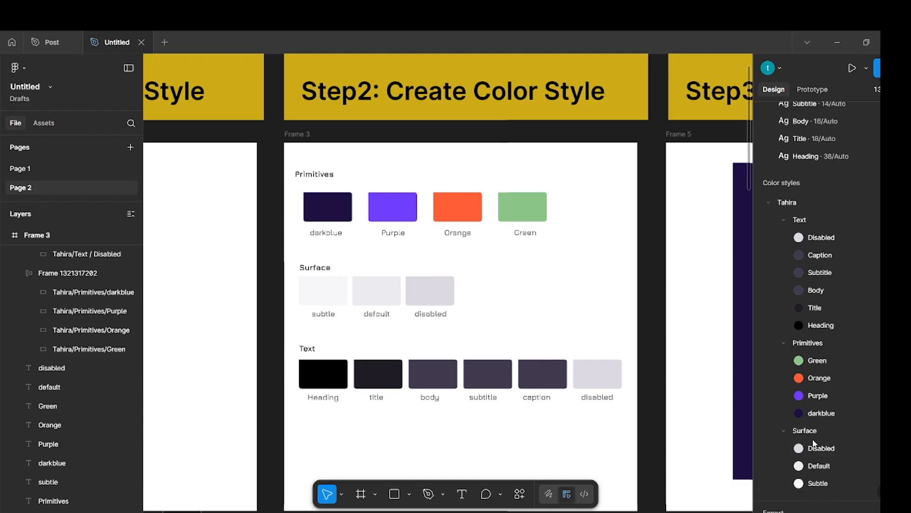
pyautogui.click(769, 207)
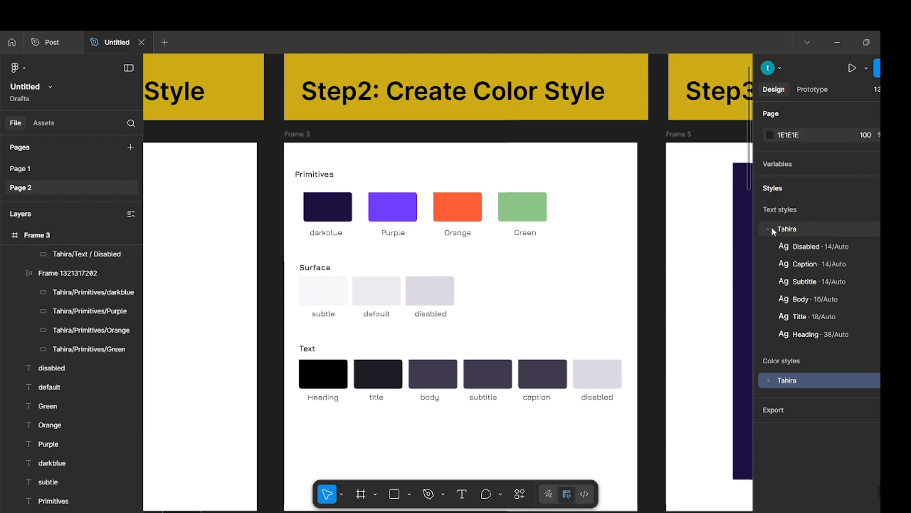
pyautogui.click(773, 229)
# Turn all icons in the dark frame under Step3: Icon components into separate components with Create multiple components.
pyautogui.scroll(-3, 408, 256)
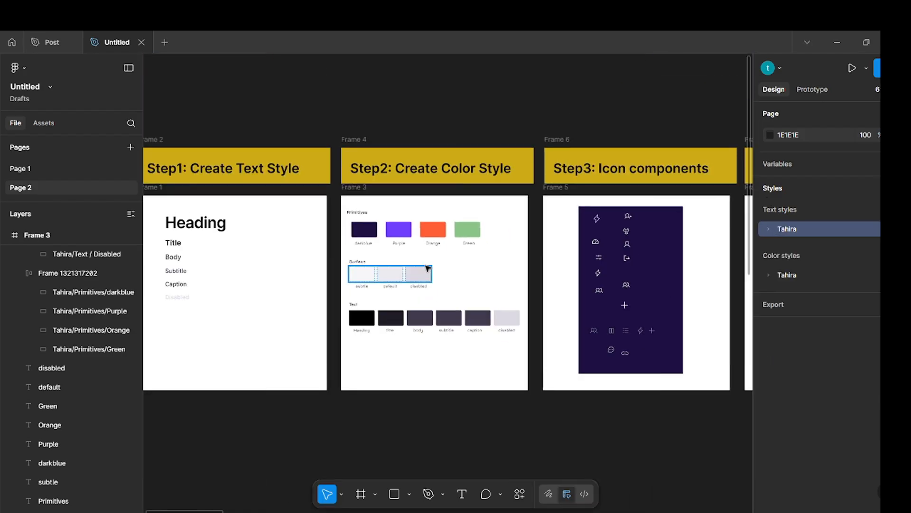
pyautogui.hscroll(5, 413, 266)
pyautogui.scroll(5, 417, 281)
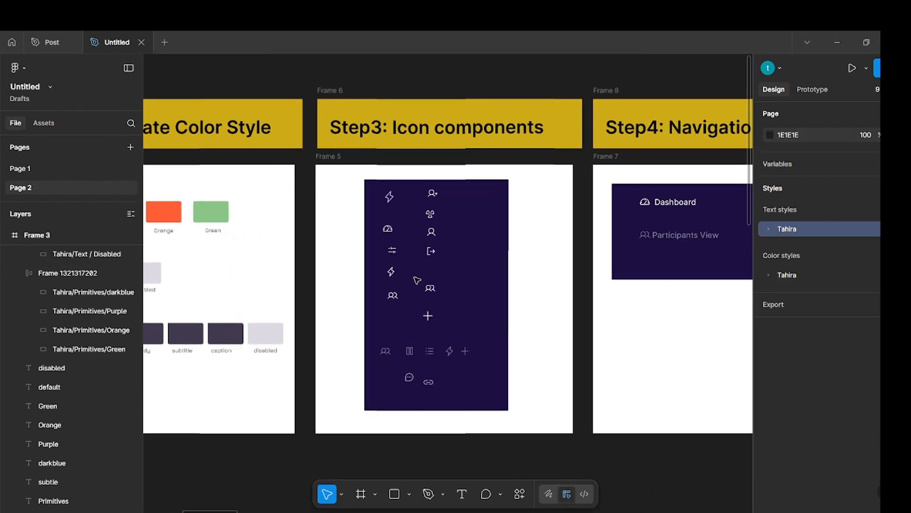
pyautogui.scroll(2, 416, 281)
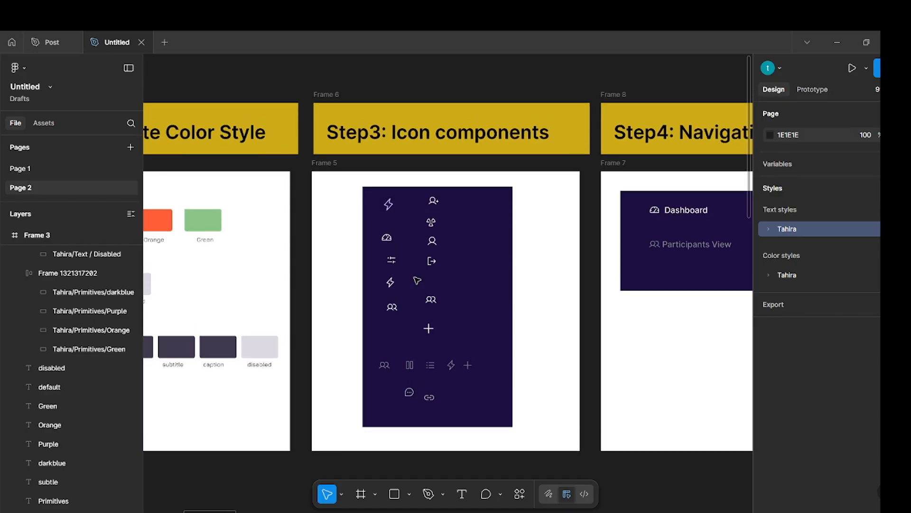
pyautogui.scroll(3, 416, 281)
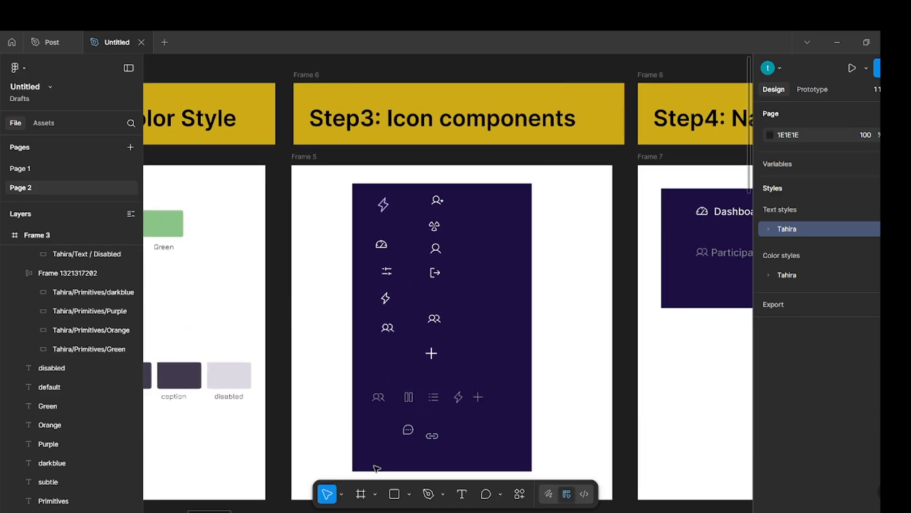
pyautogui.moveTo(367, 462)
pyautogui.mouseDown()
pyautogui.moveTo(463, 458)
pyautogui.moveTo(378, 458)
pyautogui.mouseUp()
pyautogui.press('Escape')
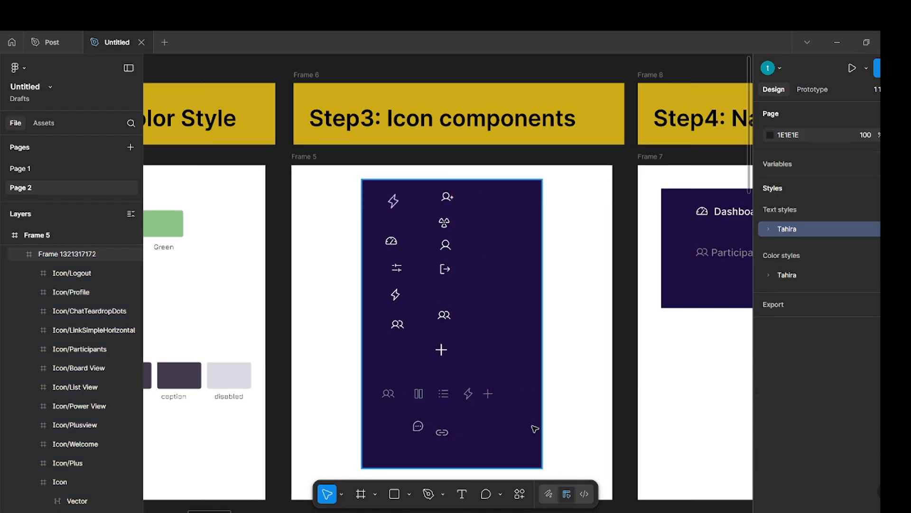
pyautogui.moveTo(516, 445); pyautogui.dragTo(374, 184)
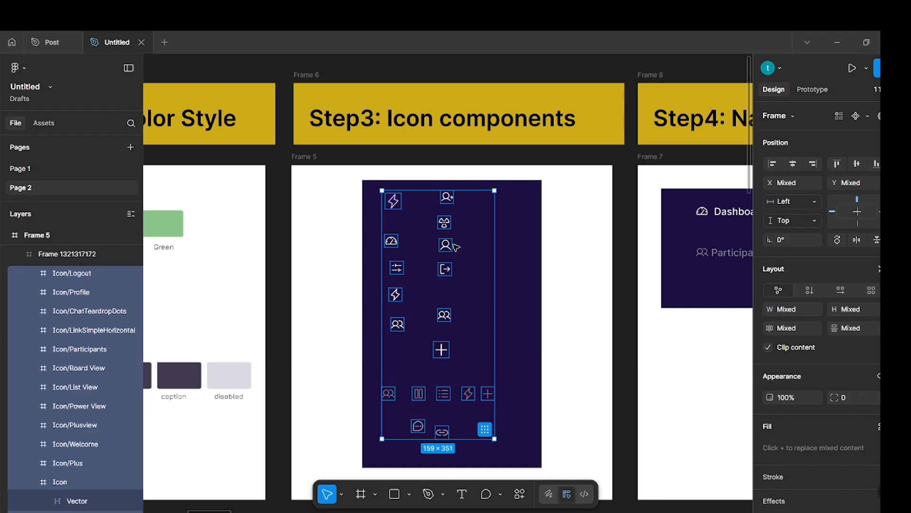
pyautogui.click(868, 116)
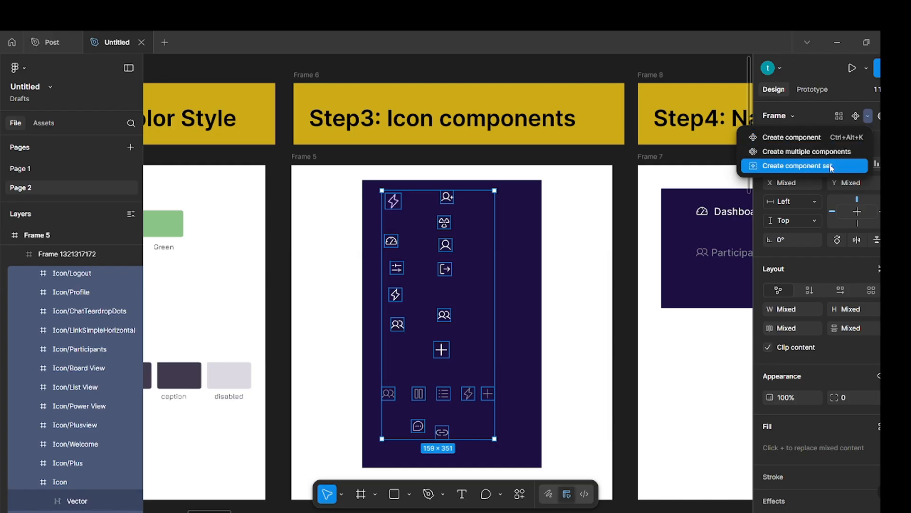
pyautogui.click(832, 152)
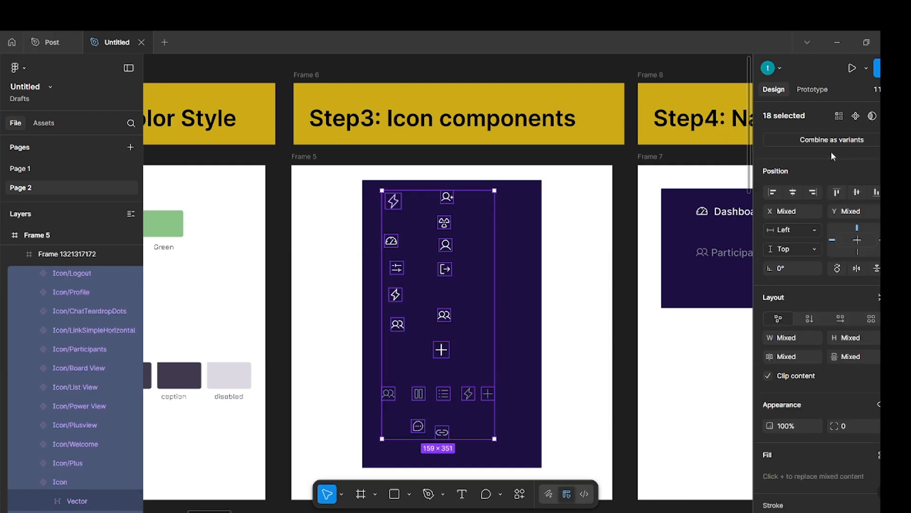
pyautogui.click(625, 321)
# Examine the sidebar navigation of the finished dashboard in the Post file, and return to the Untitled file.
pyautogui.hscroll(6, 476, 297)
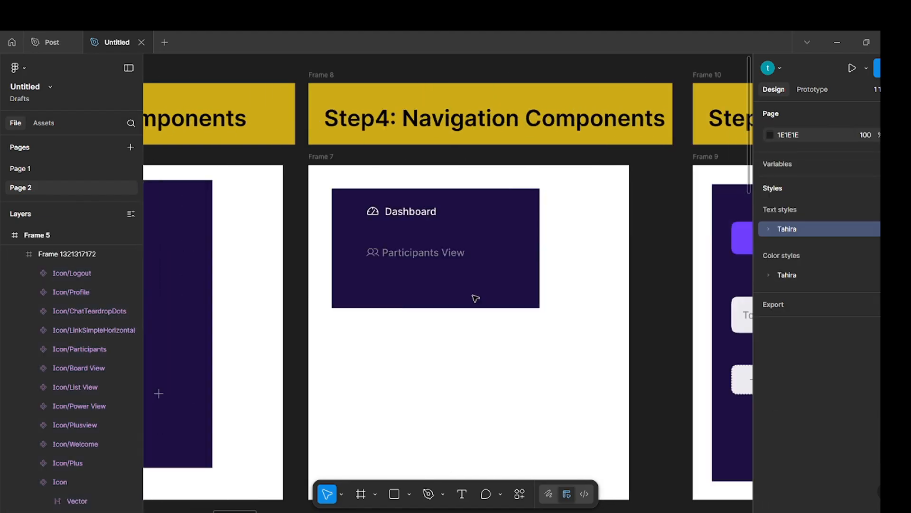
pyautogui.hscroll(1, 459, 300)
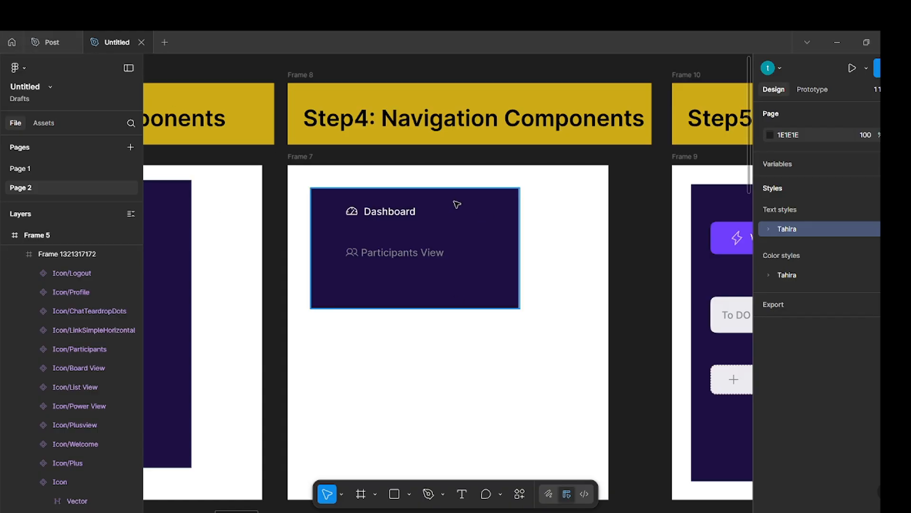
pyautogui.click(50, 44)
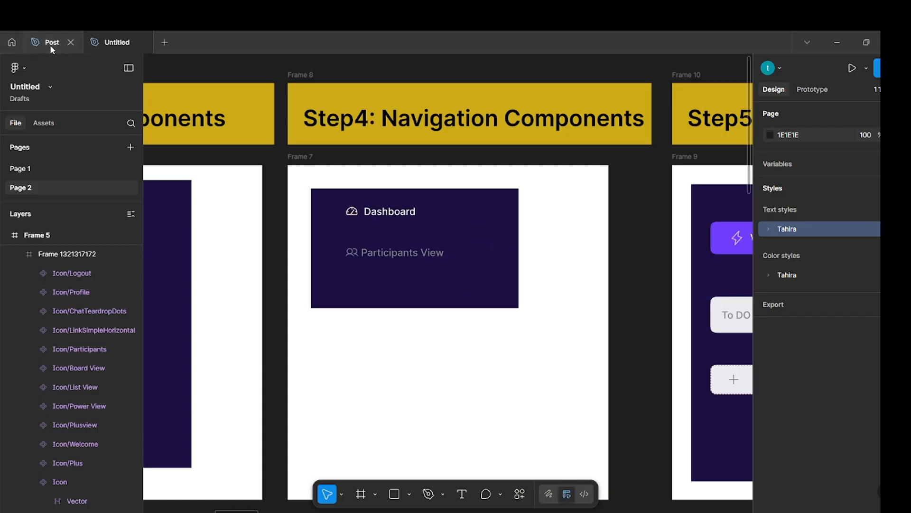
pyautogui.scroll(3, 279, 248)
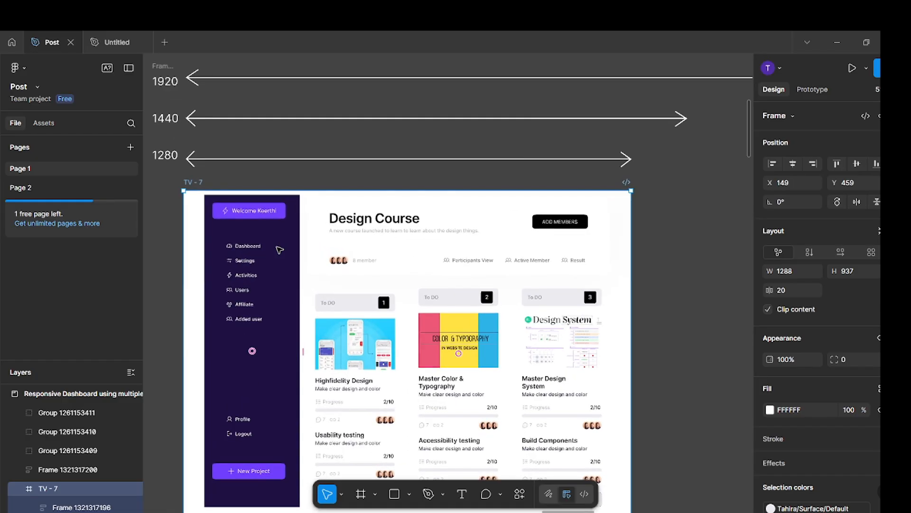
pyautogui.scroll(5, 282, 252)
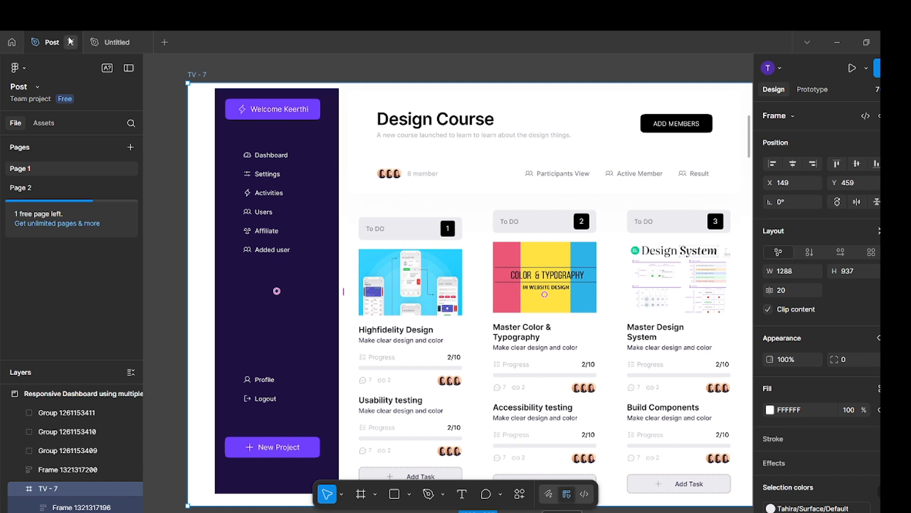
pyautogui.click(112, 43)
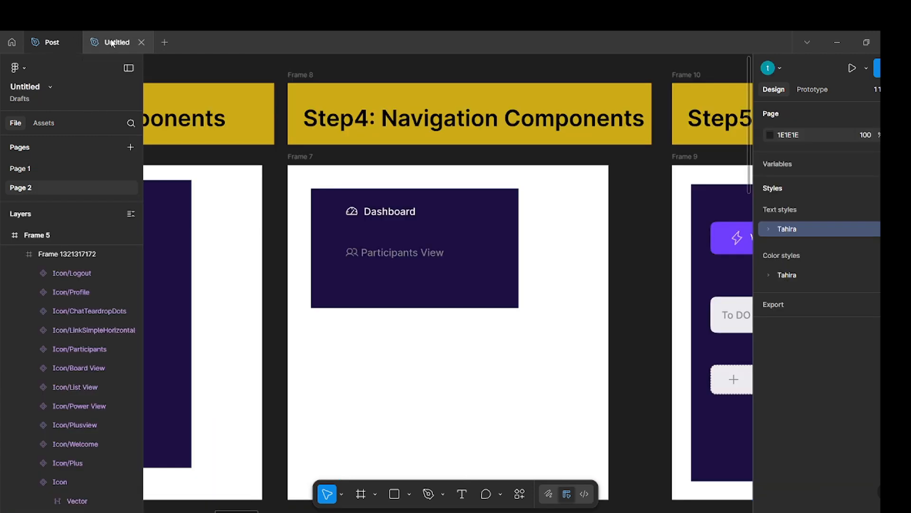
# Extend the dark navigation frame in Frame 7 downward to about twice its height, leaving room below Participants View.
pyautogui.click(389, 212)
pyautogui.moveTo(429, 309); pyautogui.dragTo(437, 443)
pyautogui.click(551, 321)
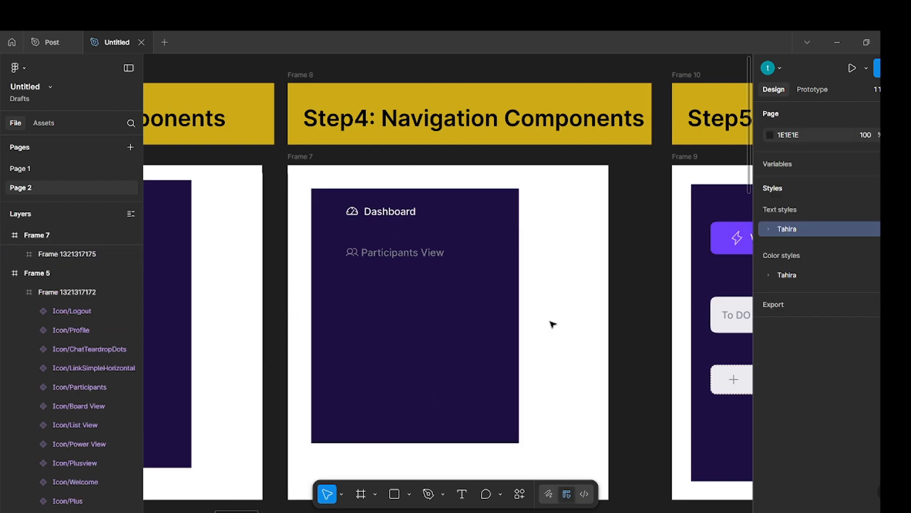
# Select the Dashboard menu item inside the dark navigation frame in Frame 7.
pyautogui.doubleClick(357, 214)
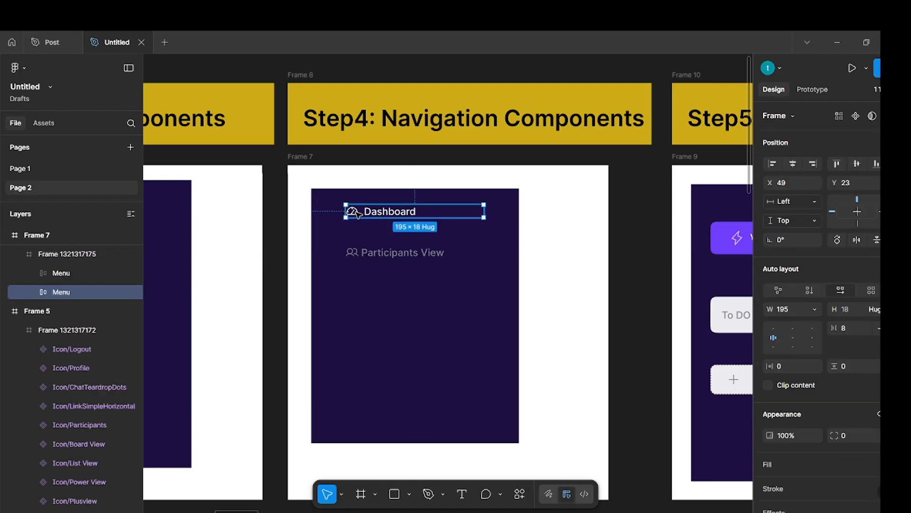
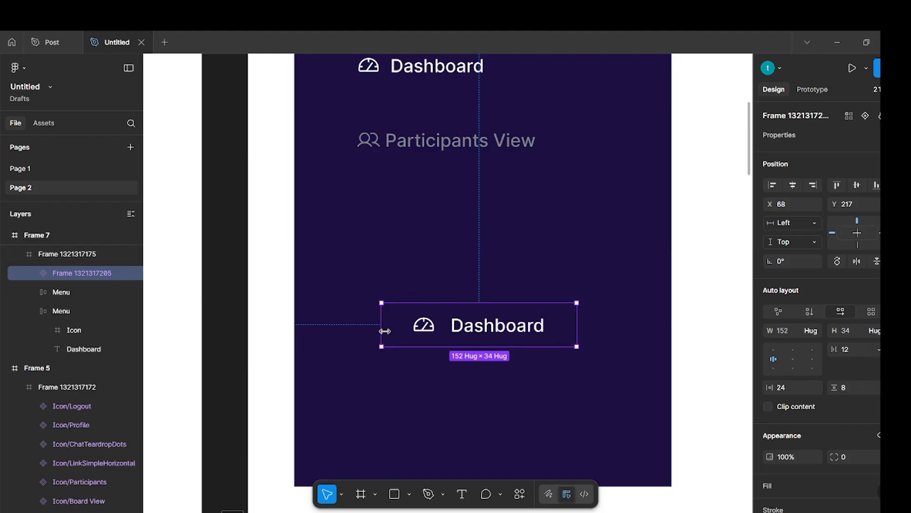
# Create a text property named Navigation bar with the value Dashboard on the lower Dashboard component in the dark navigation frame.
pyautogui.click(544, 267)
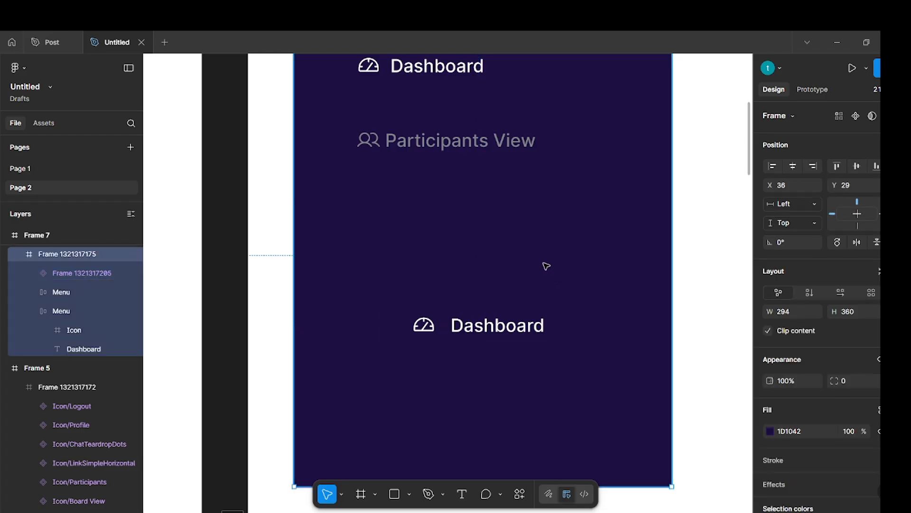
pyautogui.click(530, 326)
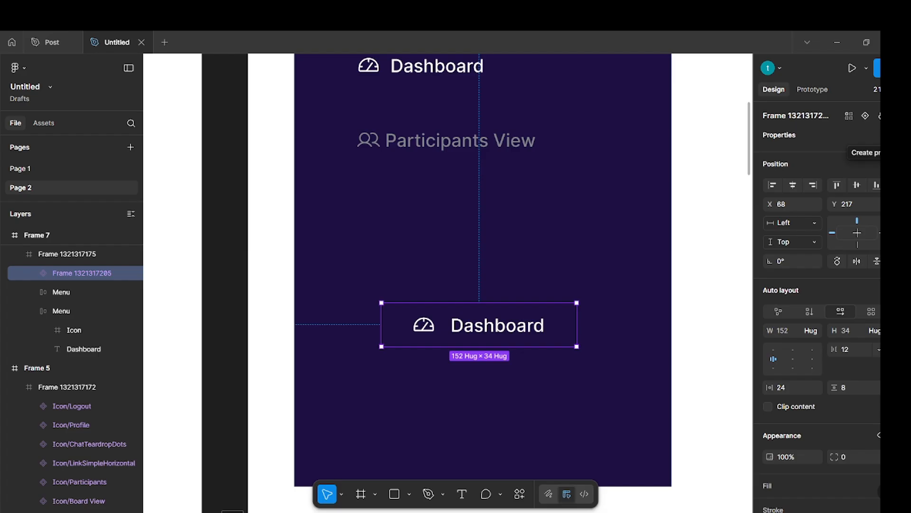
pyautogui.click(878, 135)
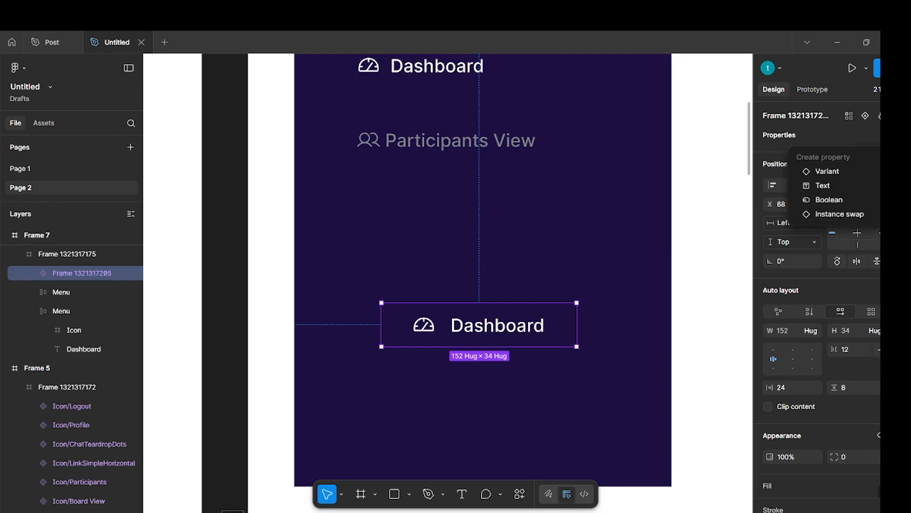
pyautogui.click(852, 185)
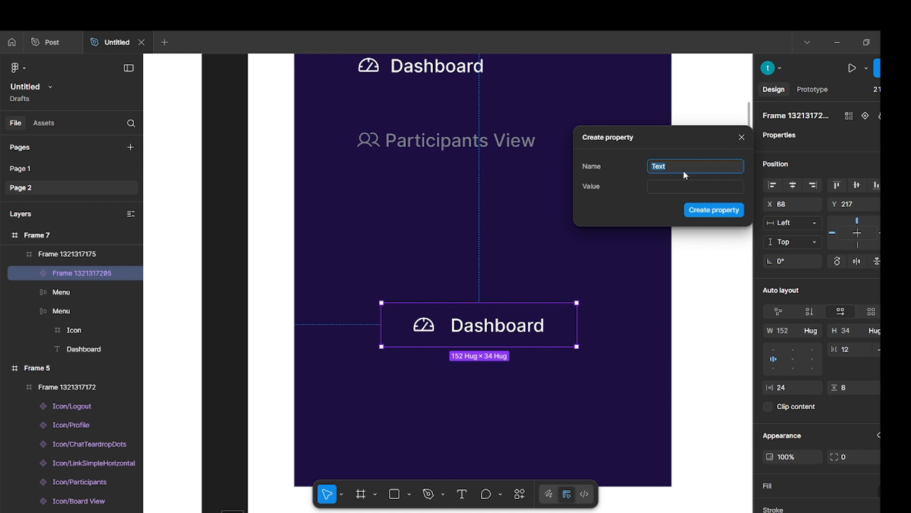
pyautogui.press('BackSpace')
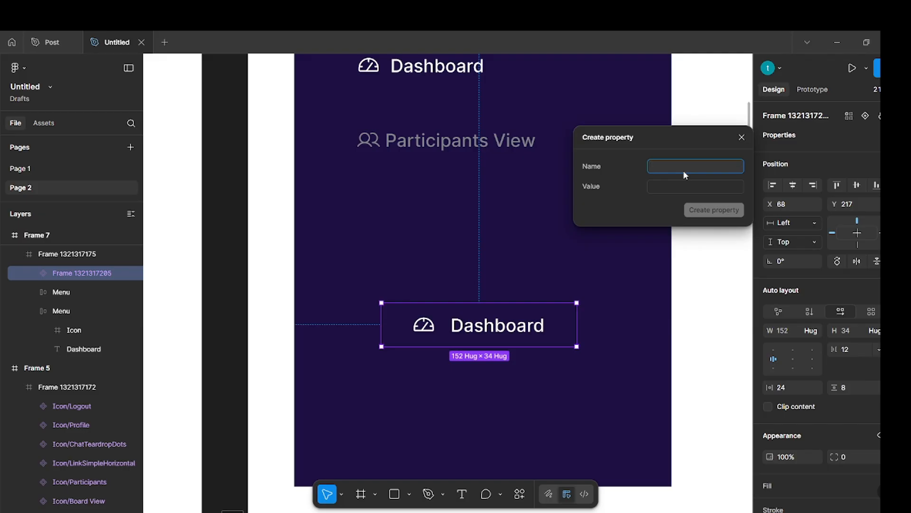
pyautogui.write('Navigation bar')
pyautogui.click(690, 185)
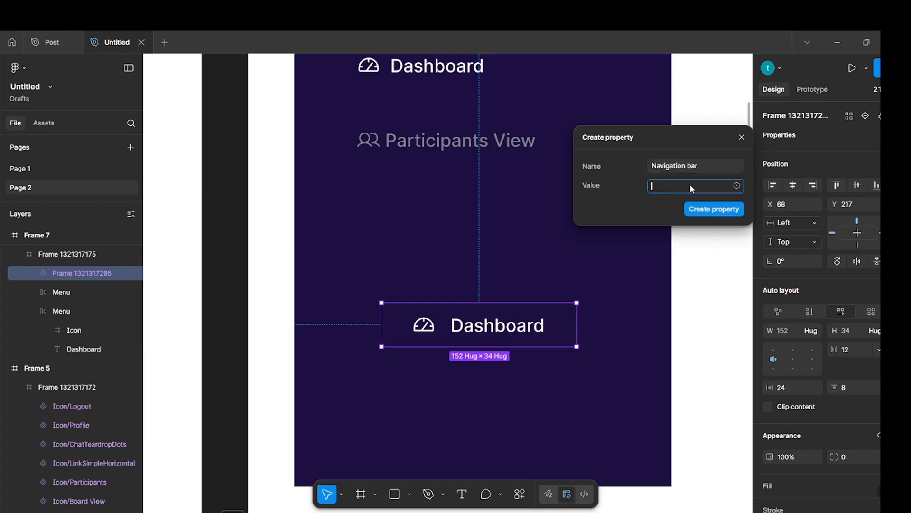
pyautogui.write('Dashboard')
pyautogui.click(708, 208)
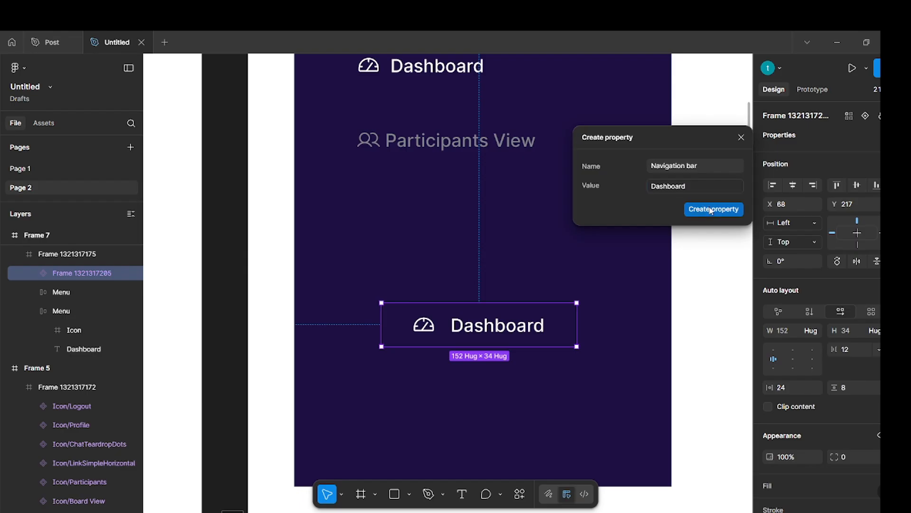
pyautogui.click(722, 286)
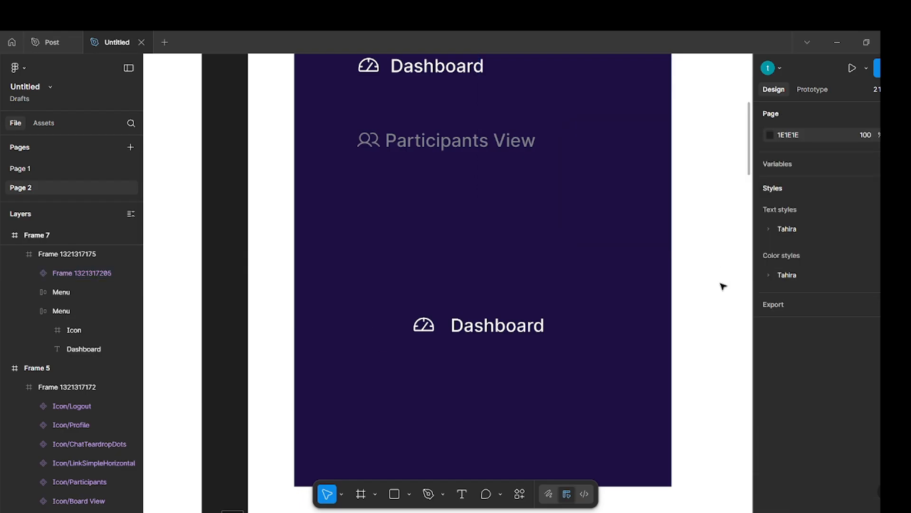
# Place a copy of the lower Dashboard component as an instance beside the original in the dark navigation frame.
pyautogui.click(510, 331)
pyautogui.moveTo(481, 324); pyautogui.dragTo(668, 290)
pyautogui.click(693, 230)
# Widen the dark navigation frame to about 365 so the copied Dashboard item fits inside.
pyautogui.click(670, 219)
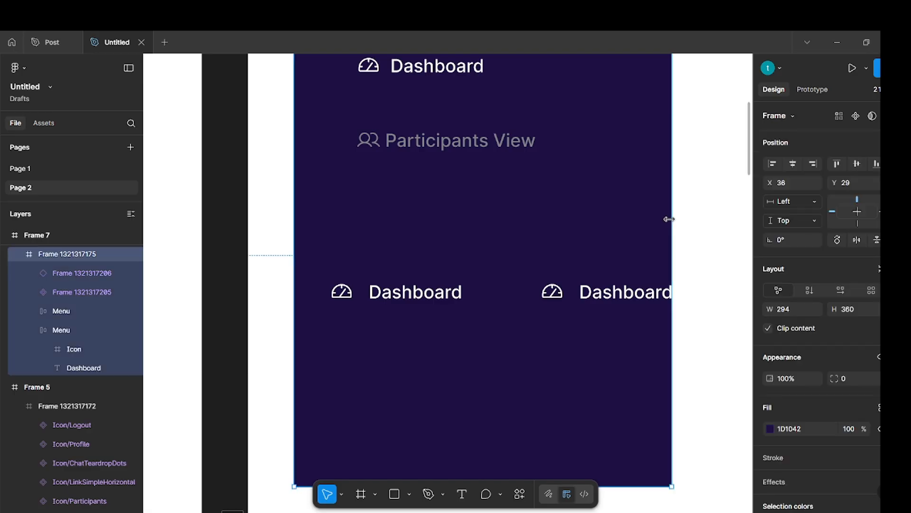
pyautogui.moveTo(671, 219); pyautogui.dragTo(745, 232)
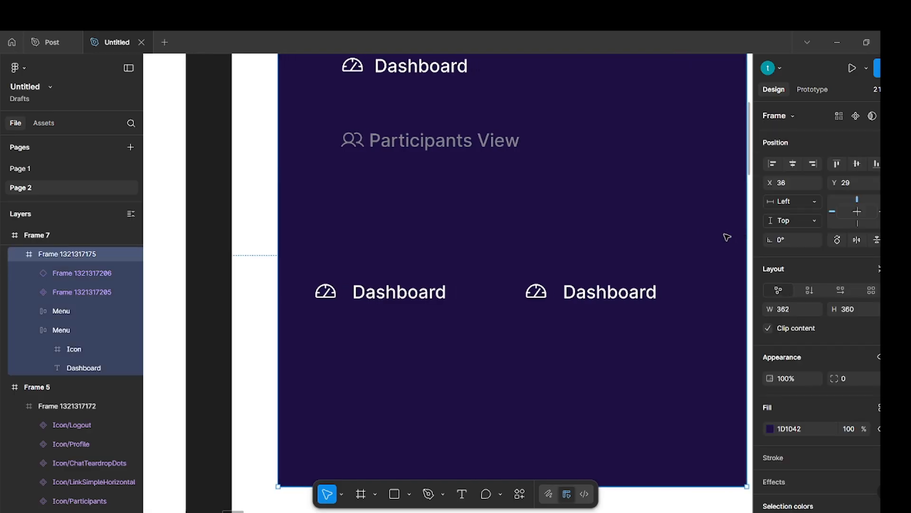
pyautogui.click(610, 290)
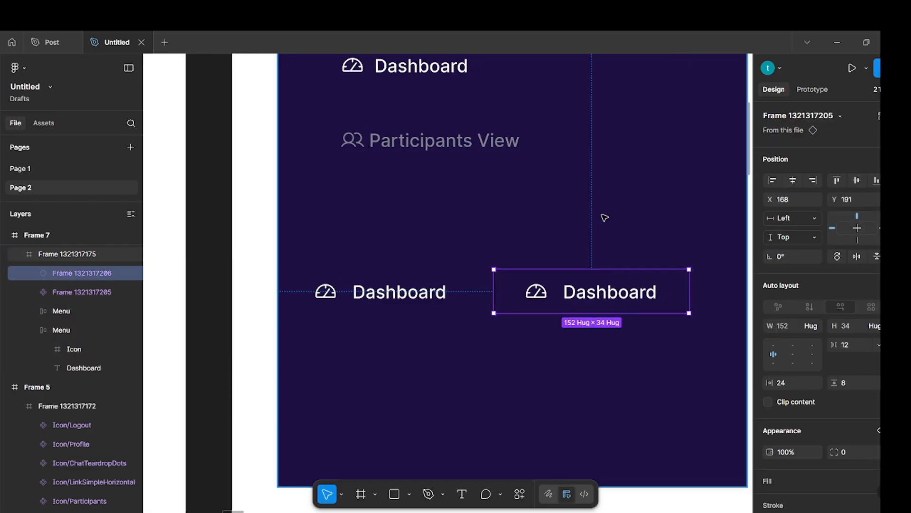
pyautogui.click(613, 267)
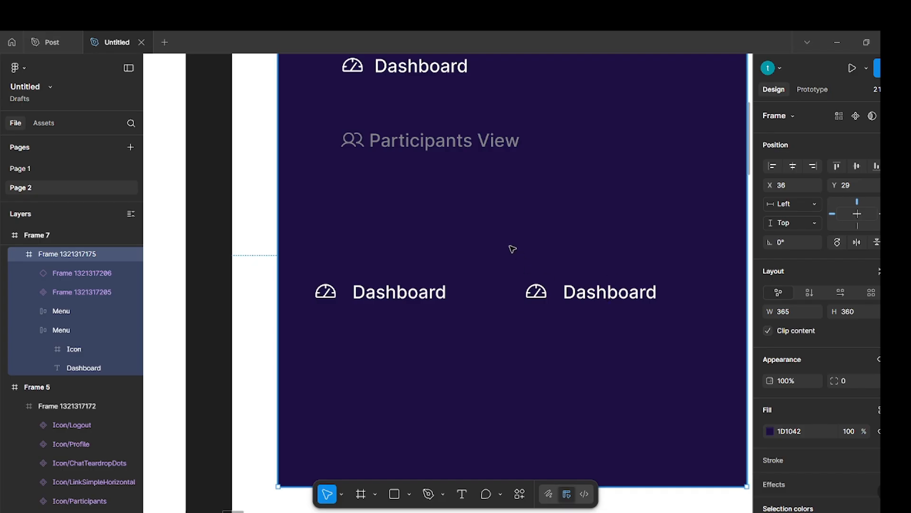
# Link the Dashboard text layer of the main component to its Navigation bar text property.
pyautogui.doubleClick(433, 293)
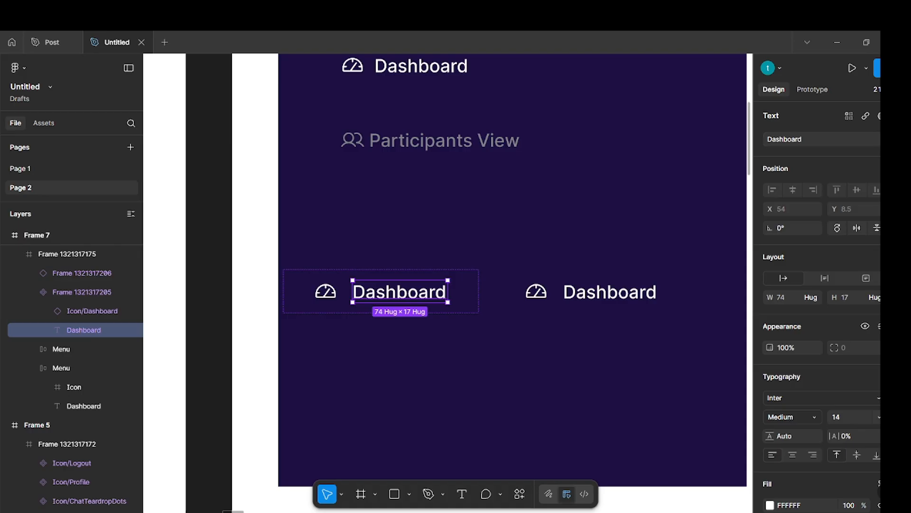
pyautogui.click(895, 139)
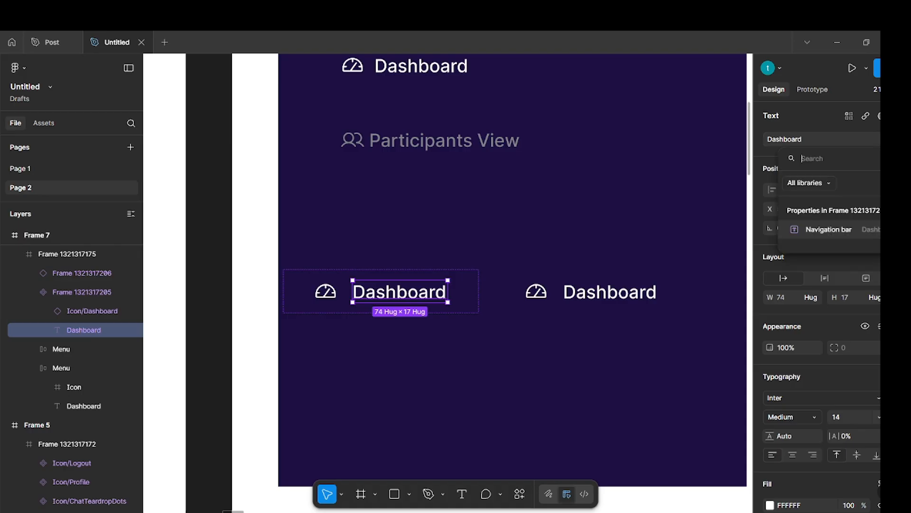
pyautogui.click(848, 229)
pyautogui.click(498, 232)
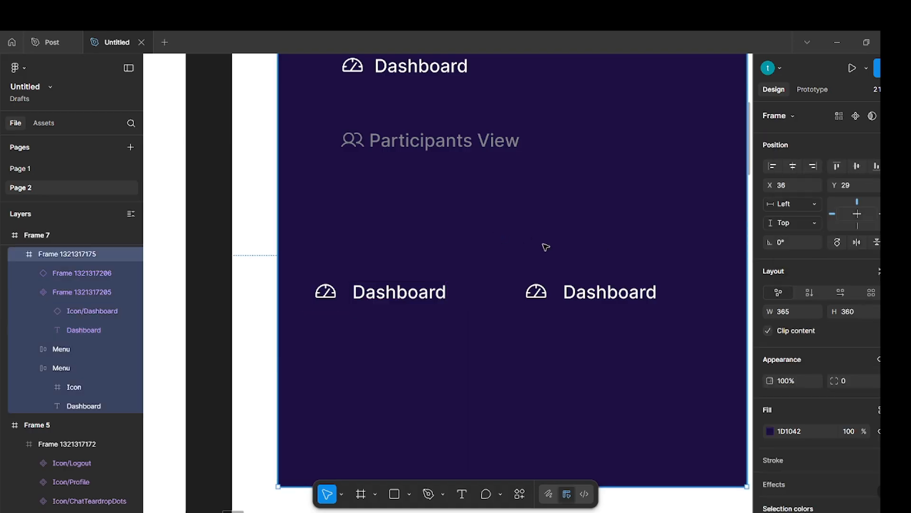
# Set the Navigation bar text of the copied Dashboard instance to a person's first name.
pyautogui.click(600, 296)
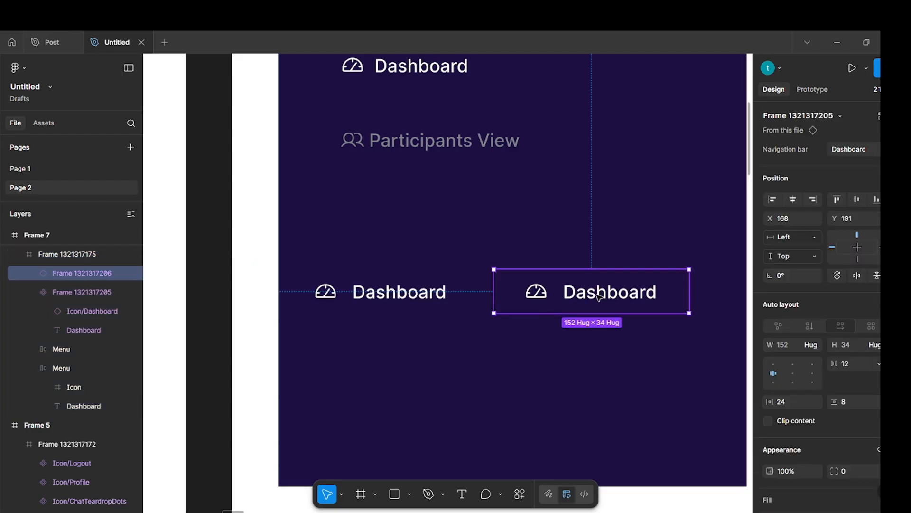
pyautogui.click(865, 150)
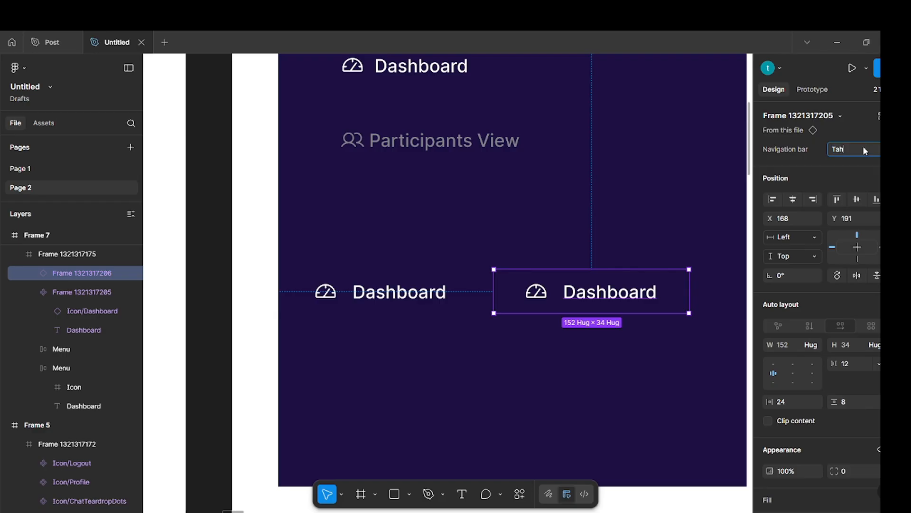
pyautogui.press('Return')
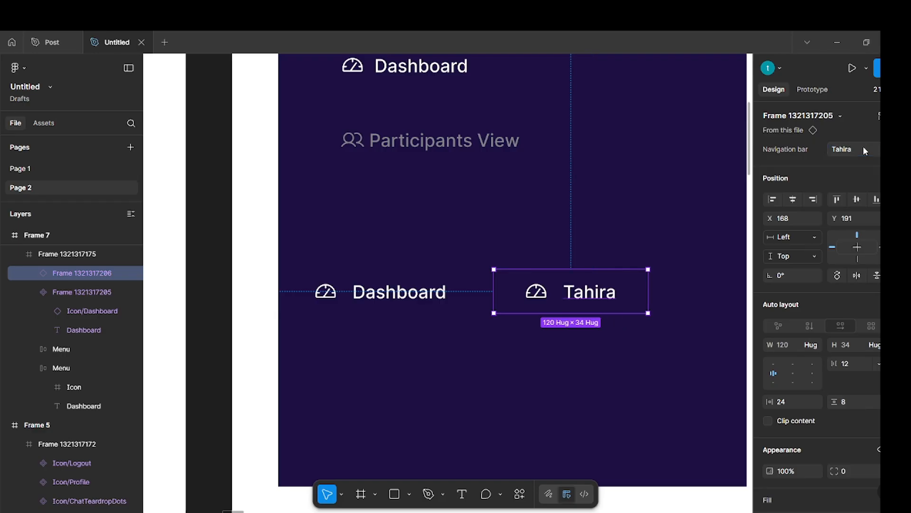
pyautogui.press('Escape')
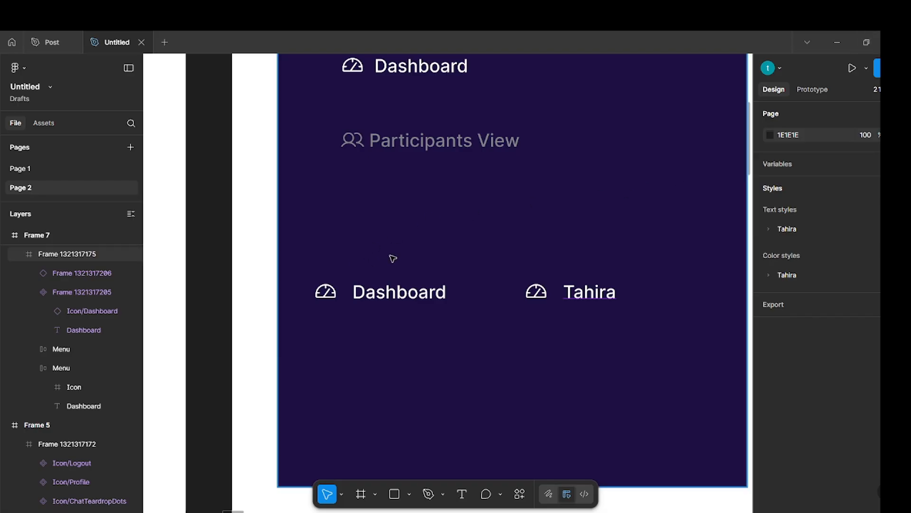
# Create an instance swap property named Instance for the main component's Dashboard icon, with all Icon components in the file as preferred values.
pyautogui.click(349, 289)
pyautogui.keyDown('ctrl'); pyautogui.click(331, 294); pyautogui.keyUp('ctrl')
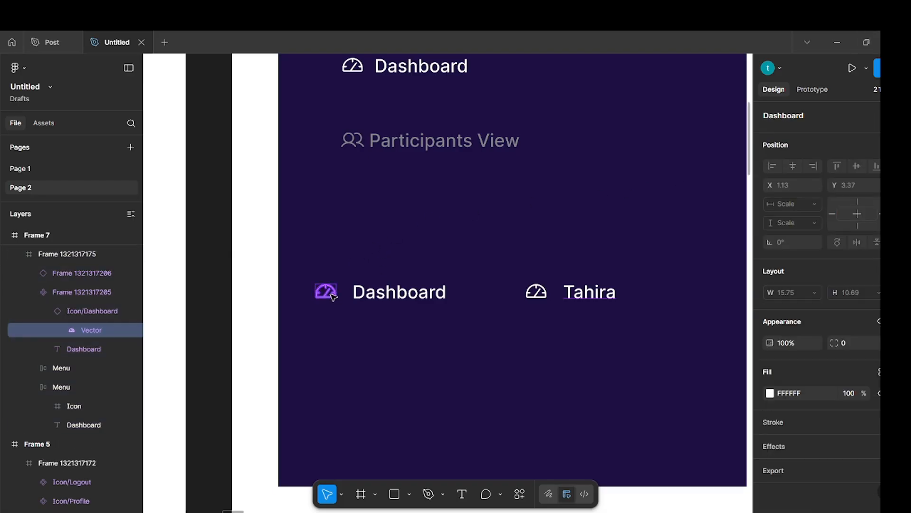
pyautogui.hotkey('shift', 'Return')
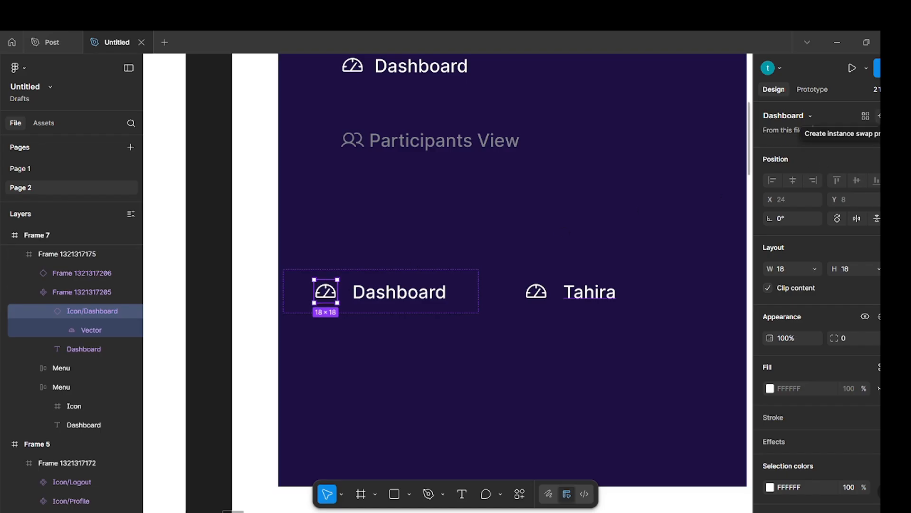
pyautogui.click(878, 116)
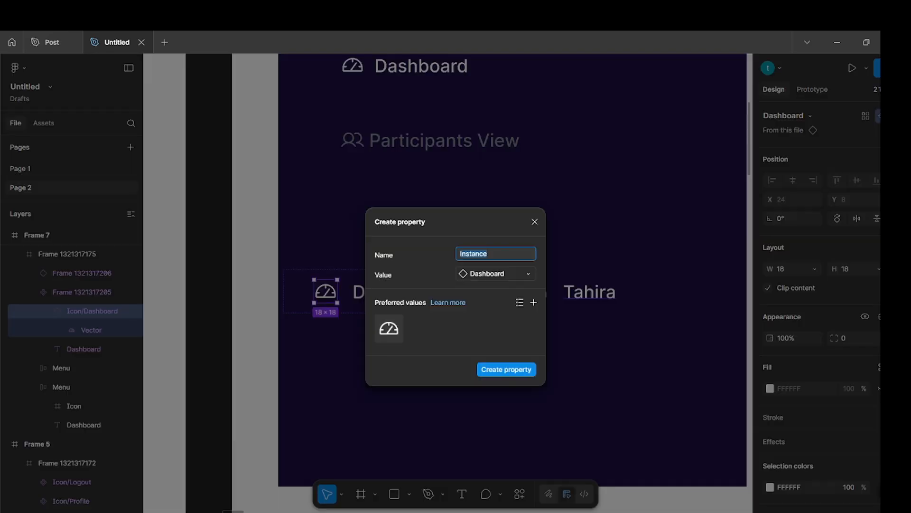
pyautogui.click(535, 302)
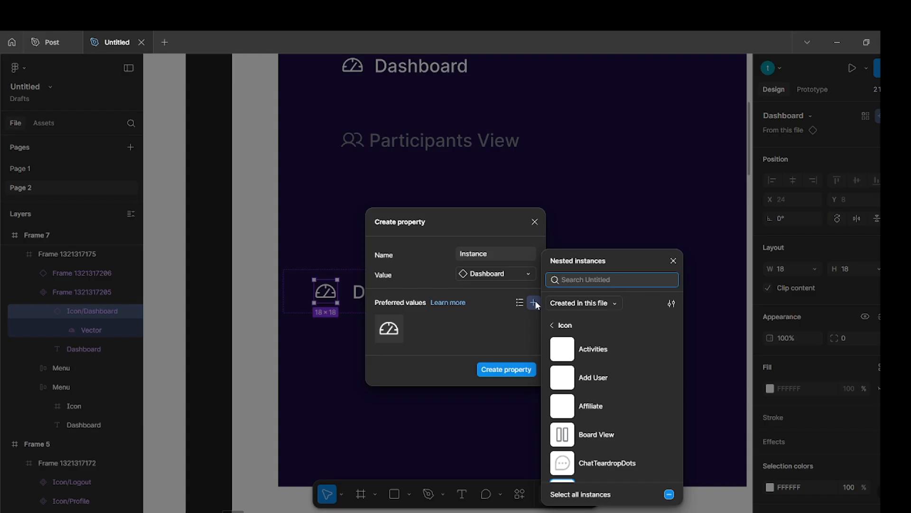
pyautogui.scroll(-5, 620, 387)
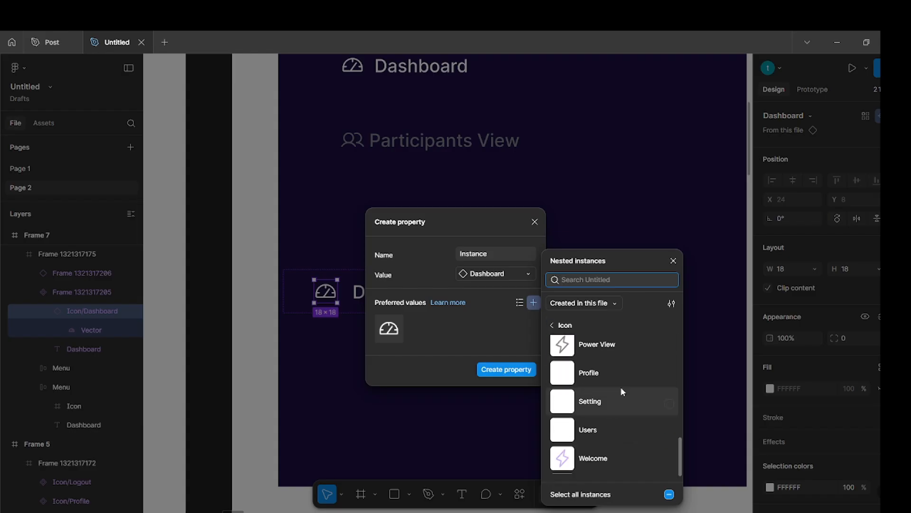
pyautogui.scroll(5, 620, 387)
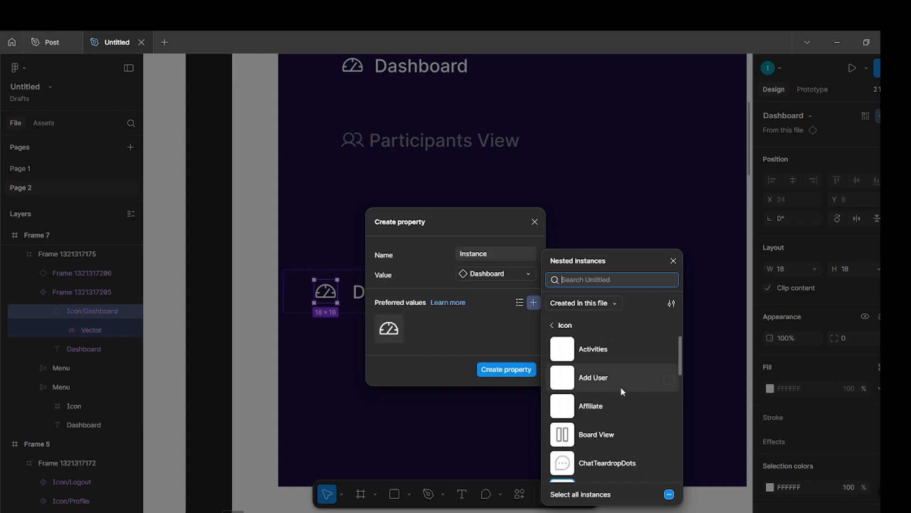
pyautogui.scroll(-5, 620, 386)
pyautogui.scroll(-2, 621, 388)
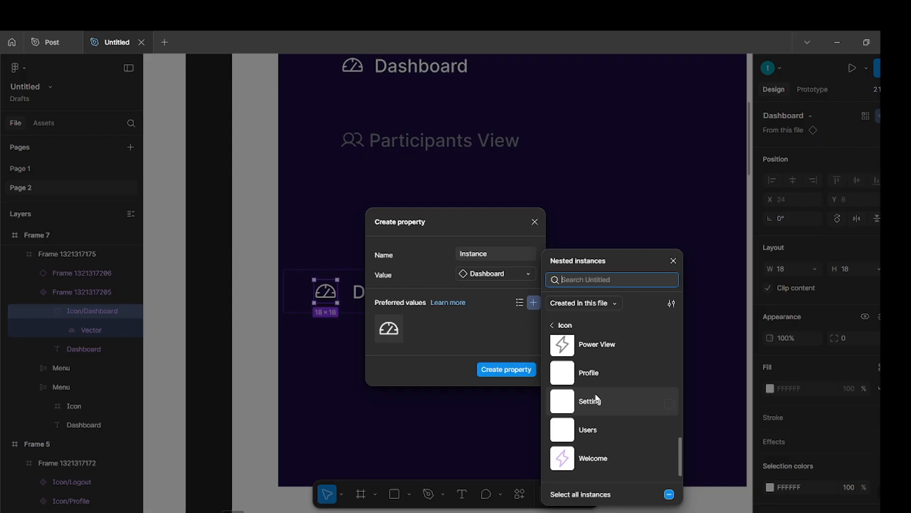
pyautogui.click(589, 494)
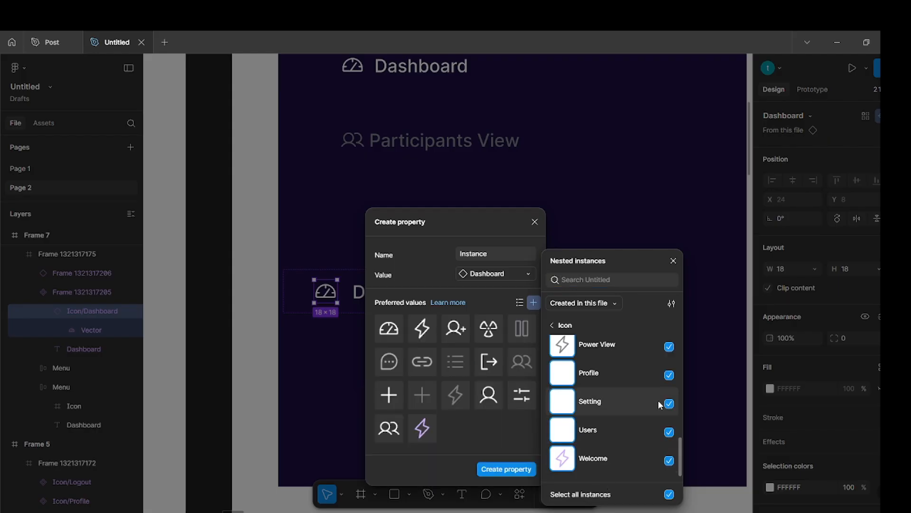
pyautogui.click(509, 473)
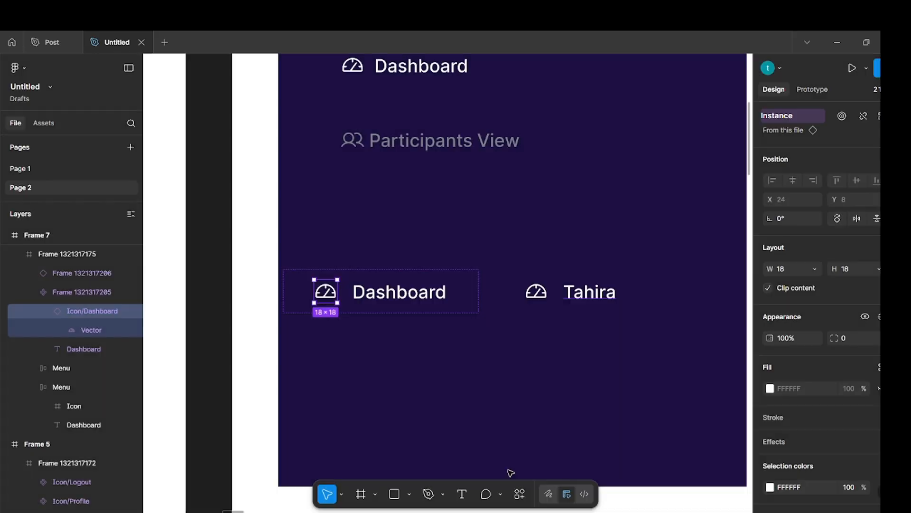
pyautogui.click(565, 387)
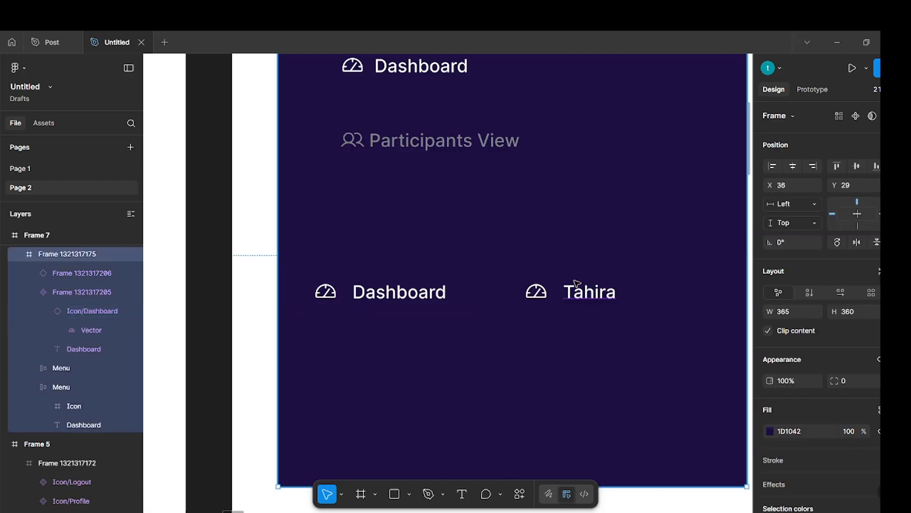
# Swap the icon of the copied menu instance to Icon/Board View, and finally to Icon/Welcome.
pyautogui.doubleClick(575, 294)
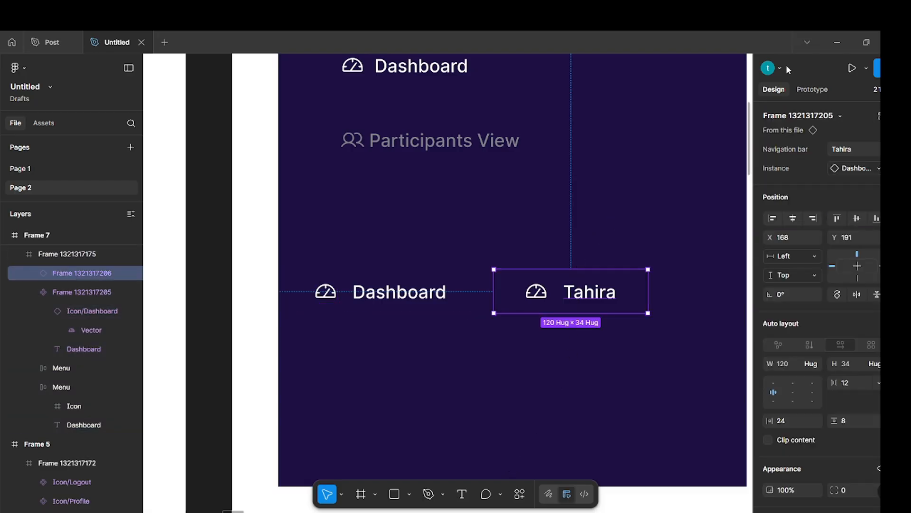
pyautogui.click(875, 168)
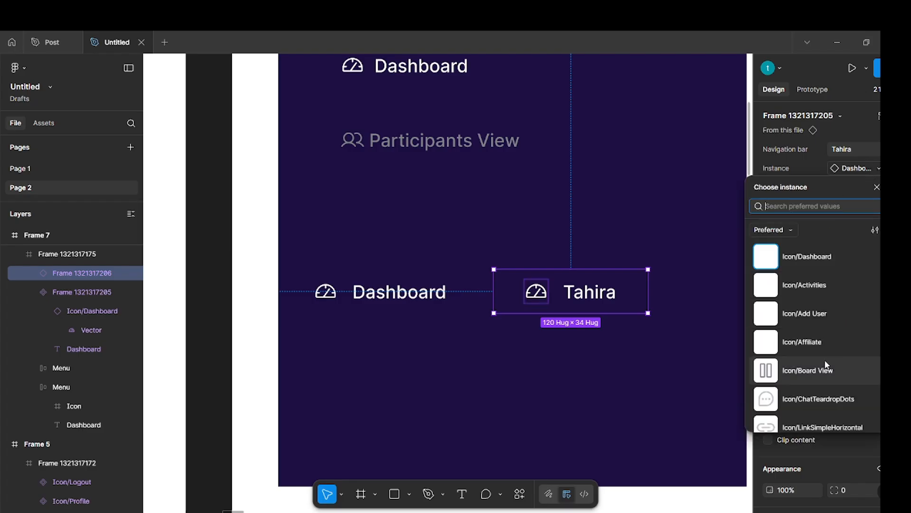
pyautogui.click(806, 378)
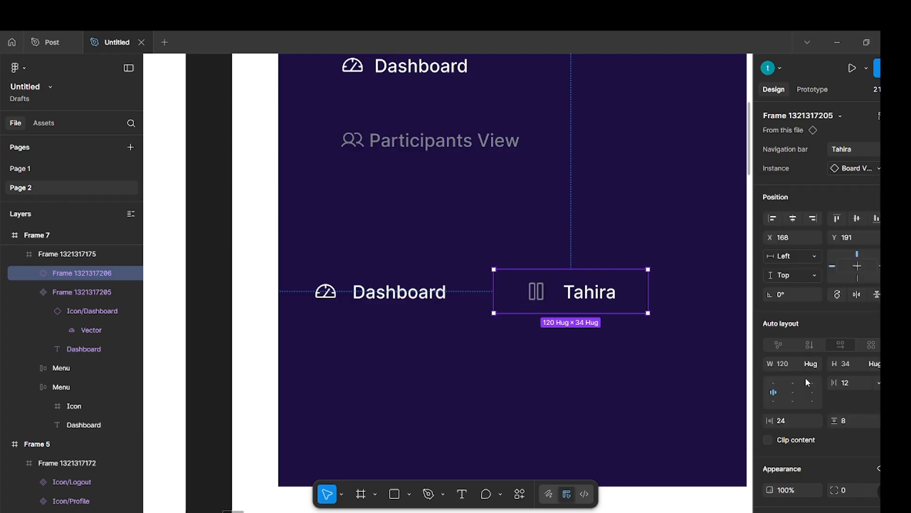
pyautogui.click(870, 166)
pyautogui.scroll(-5, 784, 380)
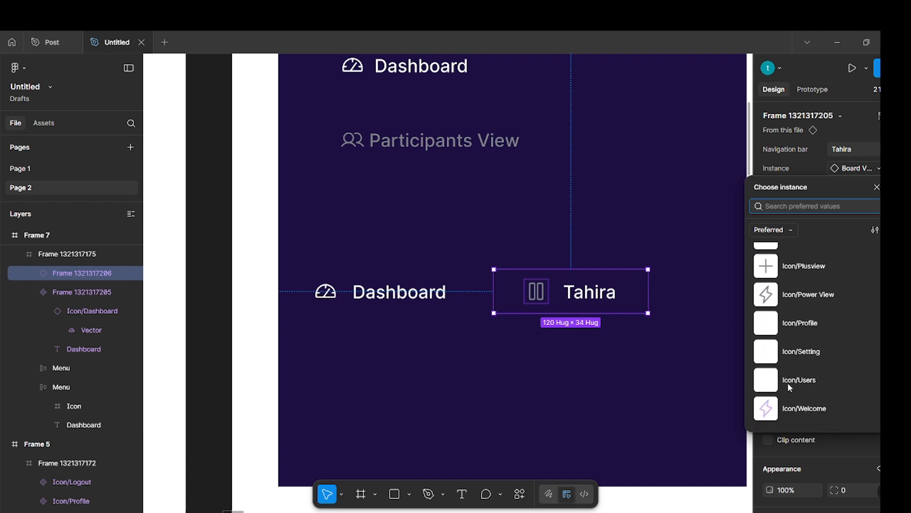
pyautogui.click(790, 411)
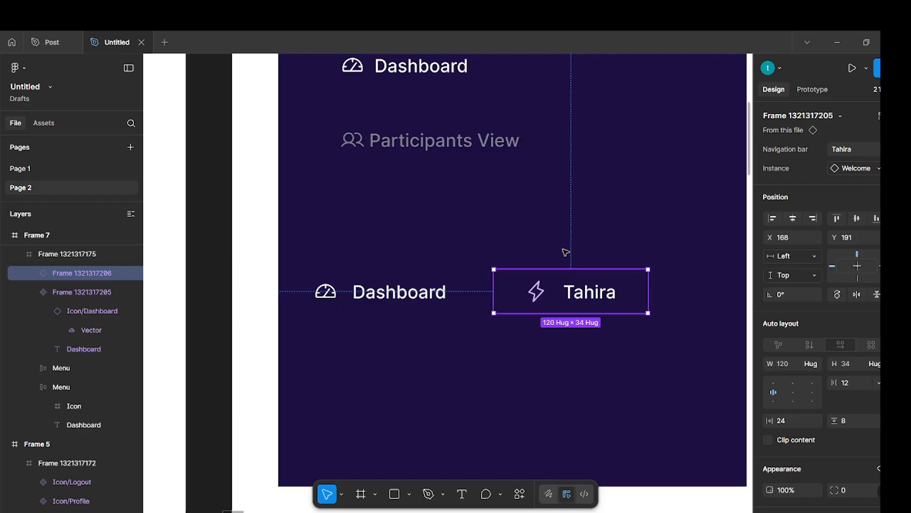
pyautogui.click(539, 221)
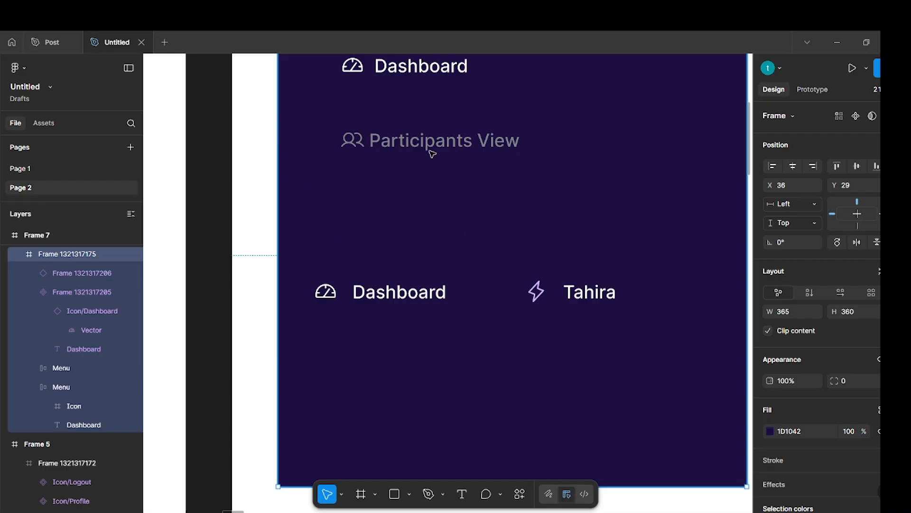
# Duplicate the grey Participants View menu into the empty area below the Dashboard component.
pyautogui.click(444, 141)
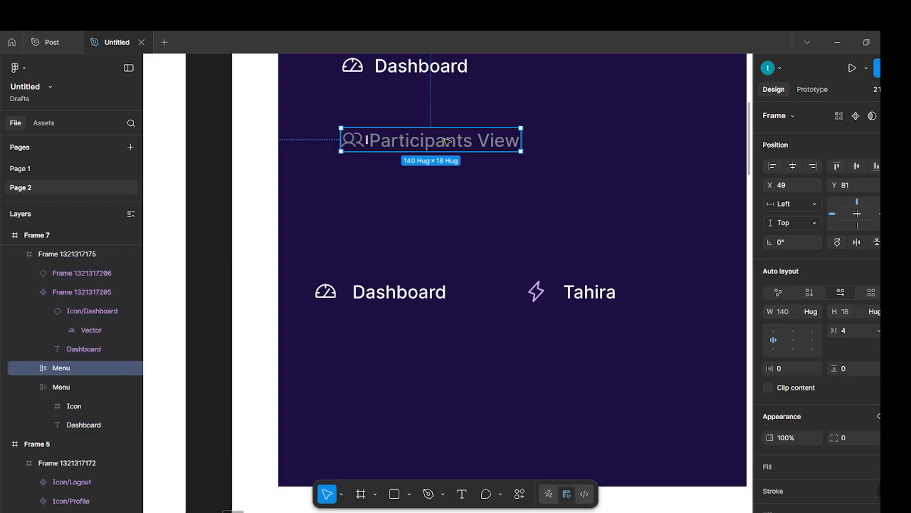
pyautogui.moveTo(465, 152); pyautogui.dragTo(446, 377)
pyautogui.click(432, 258)
# Place an instance of the grey Participants icon component from the icon frame below the copied Participants View menu.
pyautogui.scroll(-5, 448, 221)
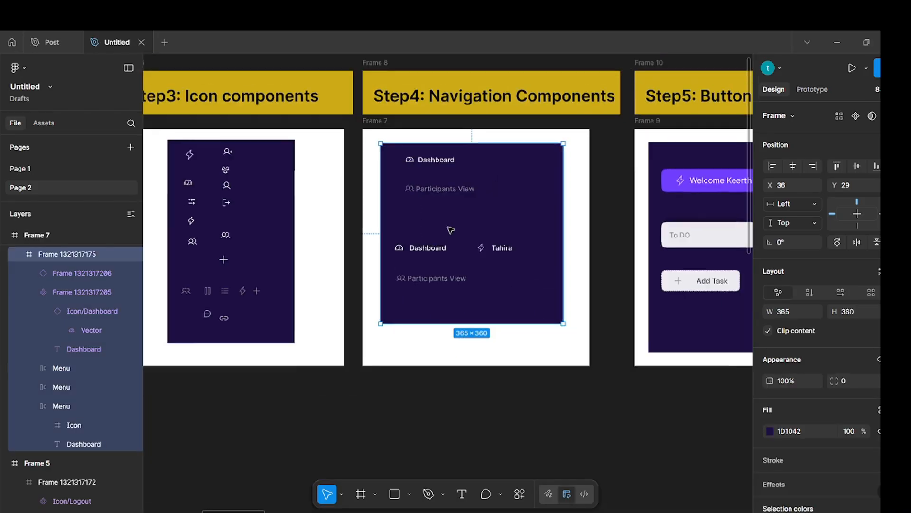
pyautogui.hscroll(-5, 427, 281)
pyautogui.scroll(5, 320, 308)
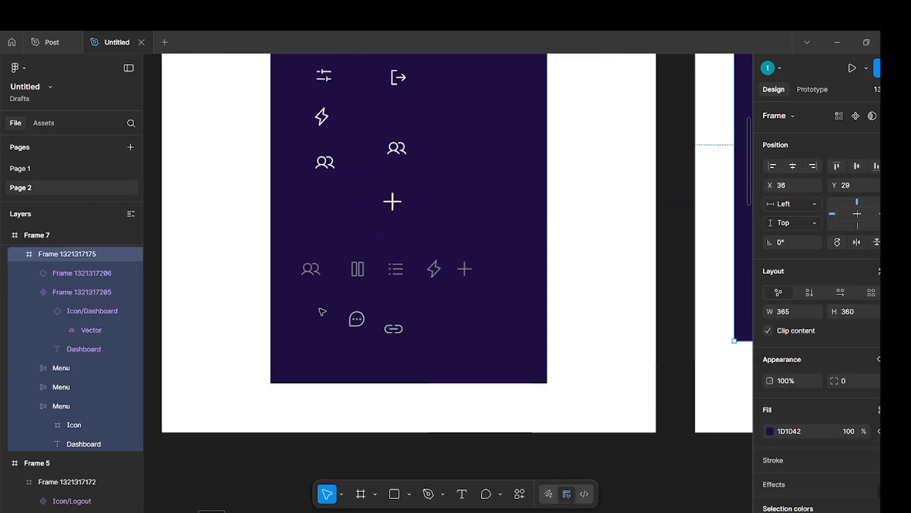
pyautogui.keyDown('ctrl'); pyautogui.click(314, 272); pyautogui.keyUp('ctrl')
pyautogui.hotkey('shift', 'Return')
pyautogui.moveTo(314, 272); pyautogui.dragTo(684, 175)
pyautogui.hscroll(3, 602, 201)
pyautogui.scroll(3, 581, 213)
pyautogui.scroll(3, 581, 293)
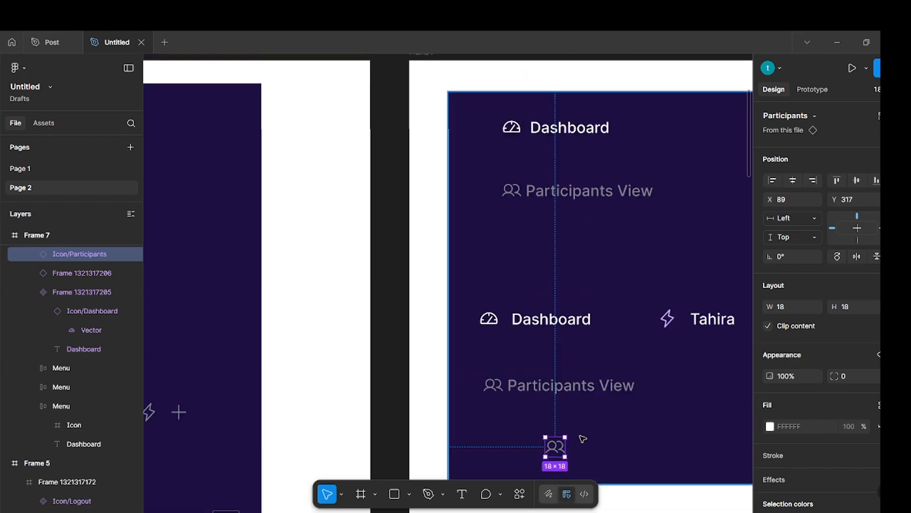
# Move the Participants View text out of the copied menu to beside the icon instance, and delete the leftover menu.
pyautogui.scroll(-2, 582, 437)
pyautogui.scroll(-1, 586, 409)
pyautogui.scroll(2, 587, 411)
pyautogui.click(585, 310)
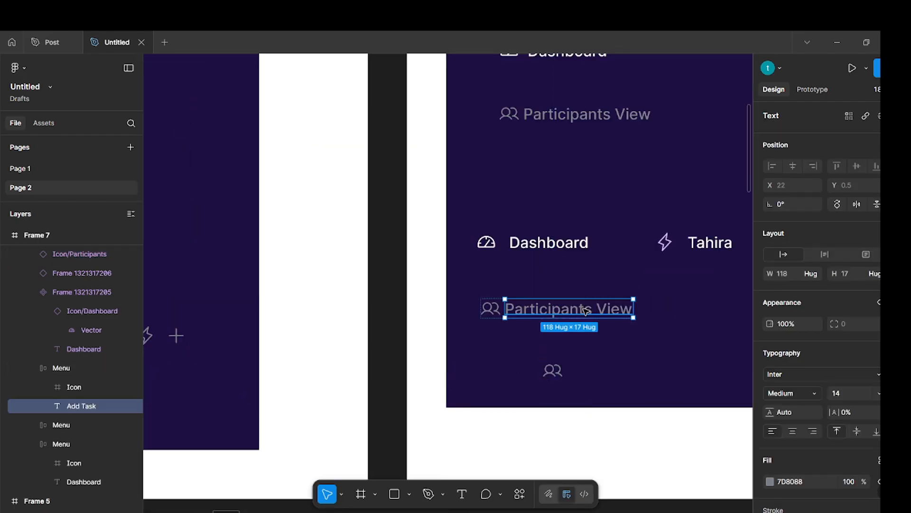
pyautogui.moveTo(586, 310); pyautogui.dragTo(655, 372)
pyautogui.click(586, 256)
pyautogui.click(588, 314)
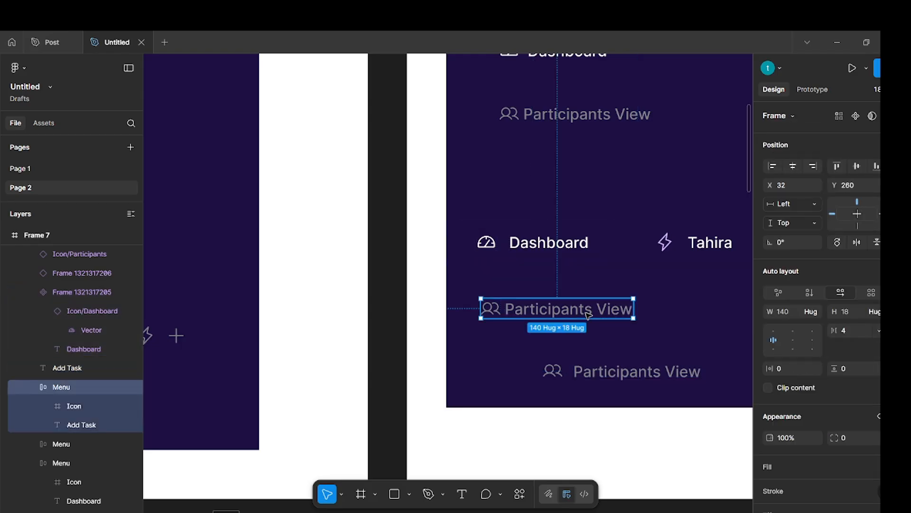
pyautogui.press('Delete')
# Wrap the Participants icon instance and its text in a horizontal auto layout, left-aligned and vertically centred, with a gap of 8.
pyautogui.click(554, 370)
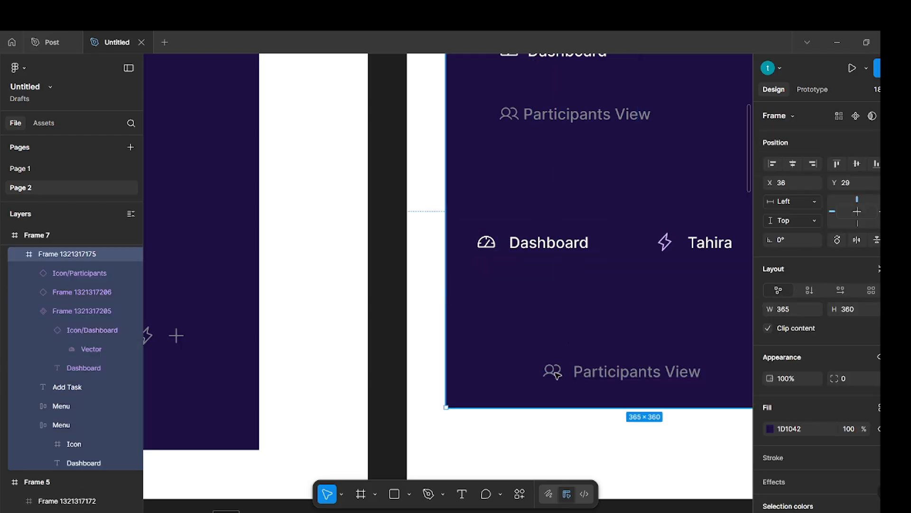
pyautogui.click(556, 374)
pyautogui.keyDown('shift'); pyautogui.click(654, 375); pyautogui.keyUp('shift')
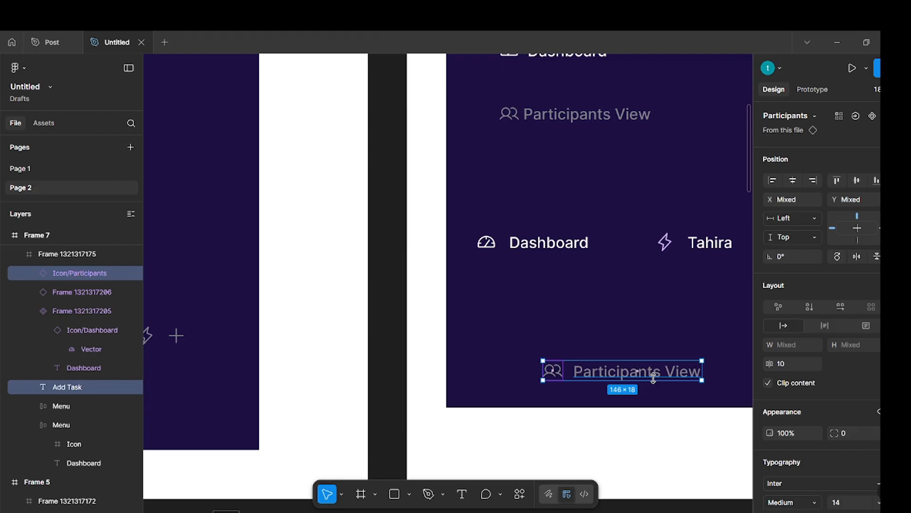
pyautogui.hotkey('shift', 'a')
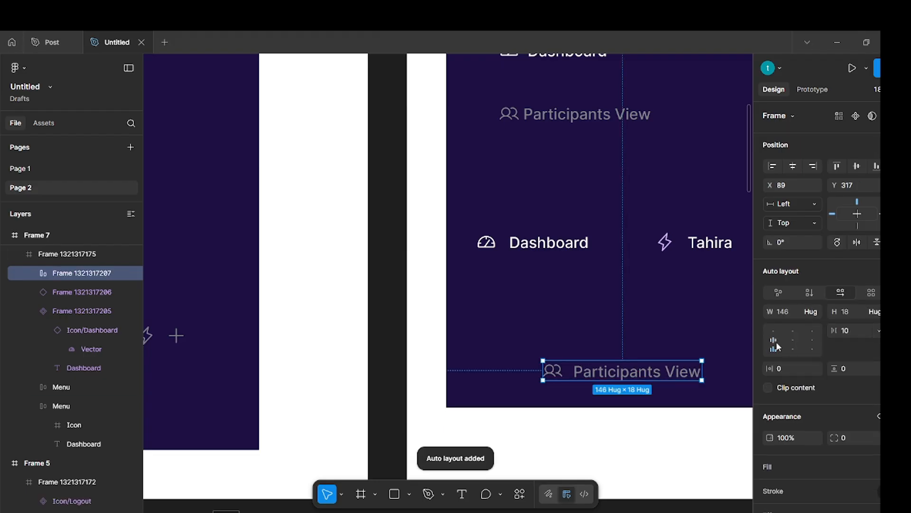
pyautogui.click(777, 342)
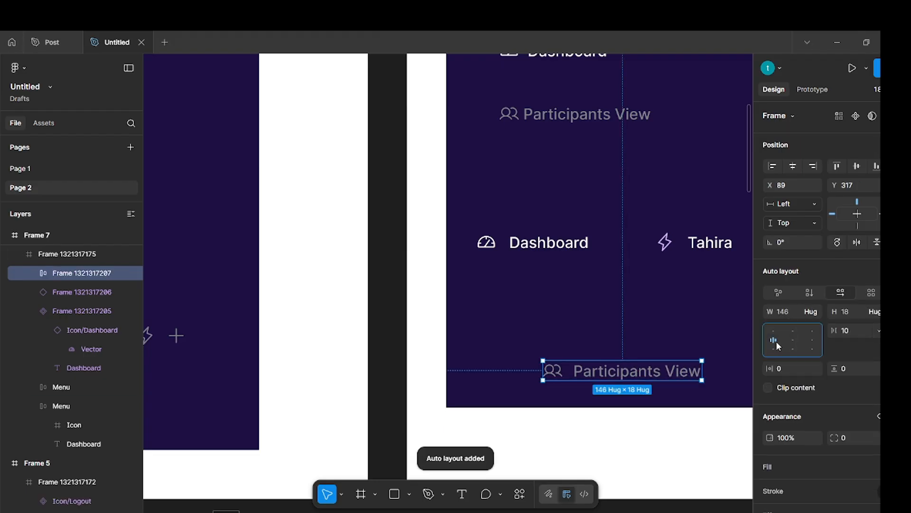
pyautogui.click(851, 330)
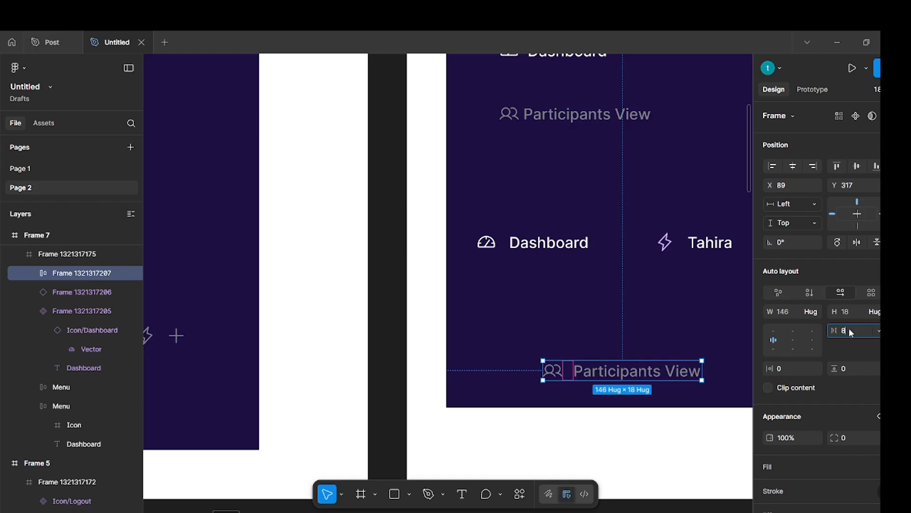
pyautogui.write('8')
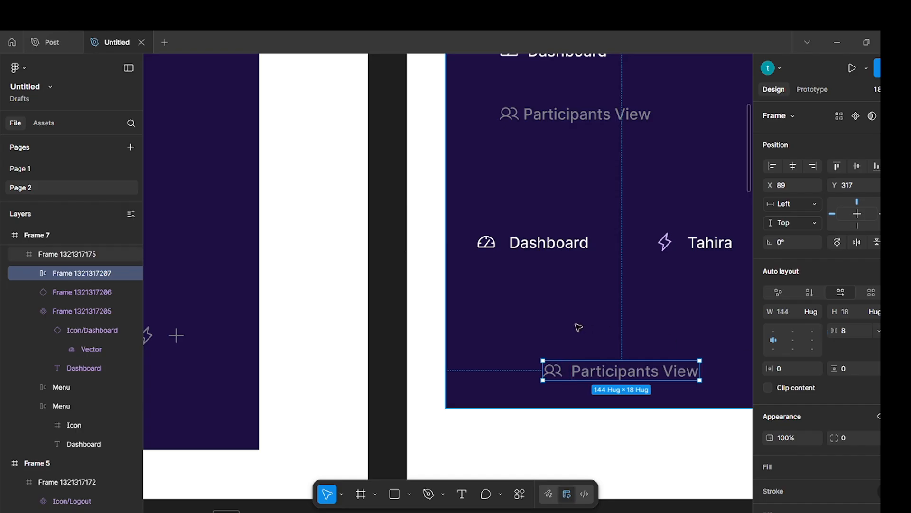
pyautogui.click(578, 336)
pyautogui.press('Escape')
# Move the new auto layout frame to just below the Dashboard component, at about X 12, Y 236, and turn it into a component.
pyautogui.doubleClick(589, 372)
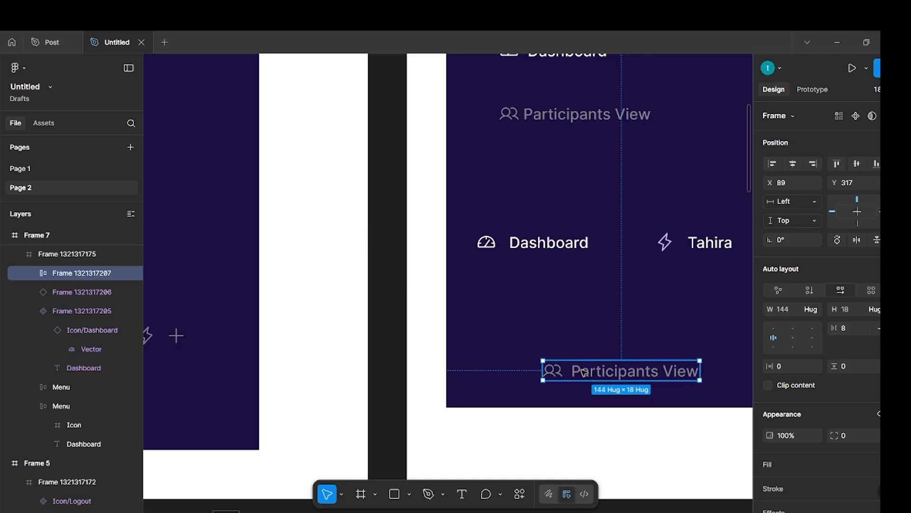
pyautogui.moveTo(591, 373); pyautogui.dragTo(508, 284)
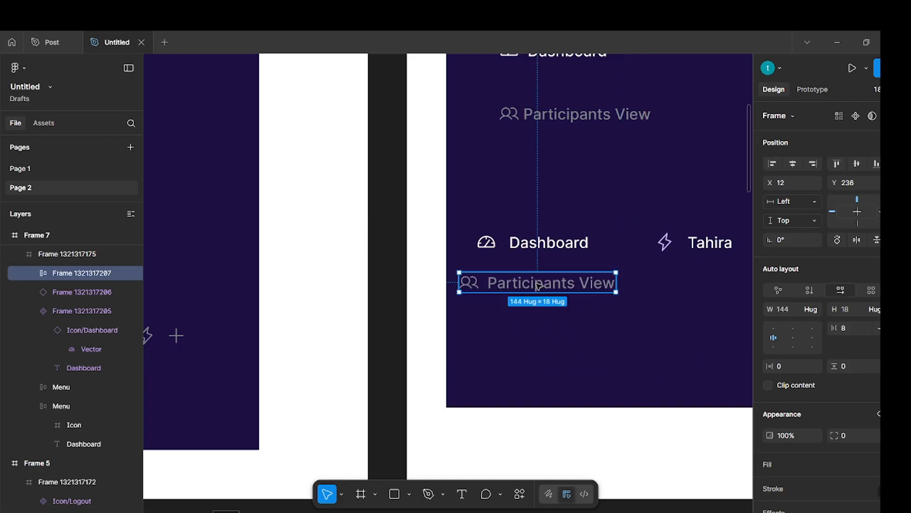
pyautogui.click(856, 116)
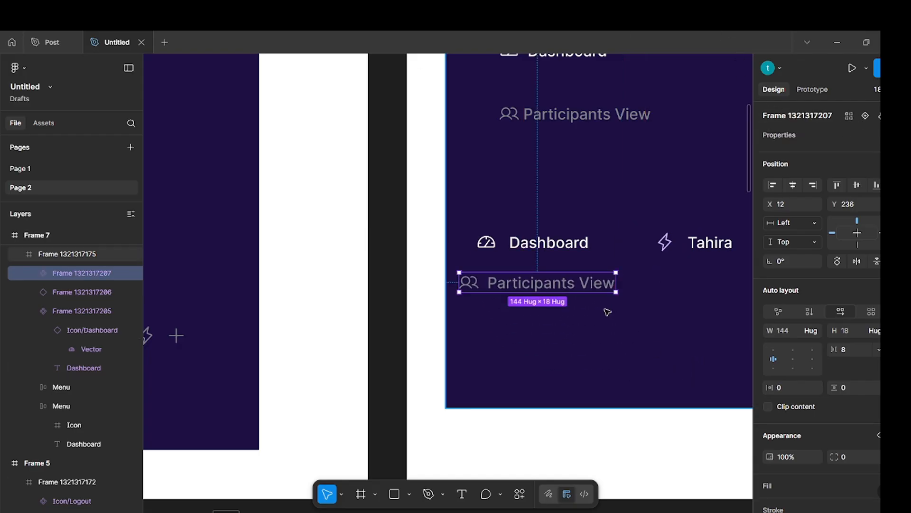
pyautogui.click(576, 330)
# Create a text property named view with the value Participation View on the new participants component.
pyautogui.hscroll(2, 576, 329)
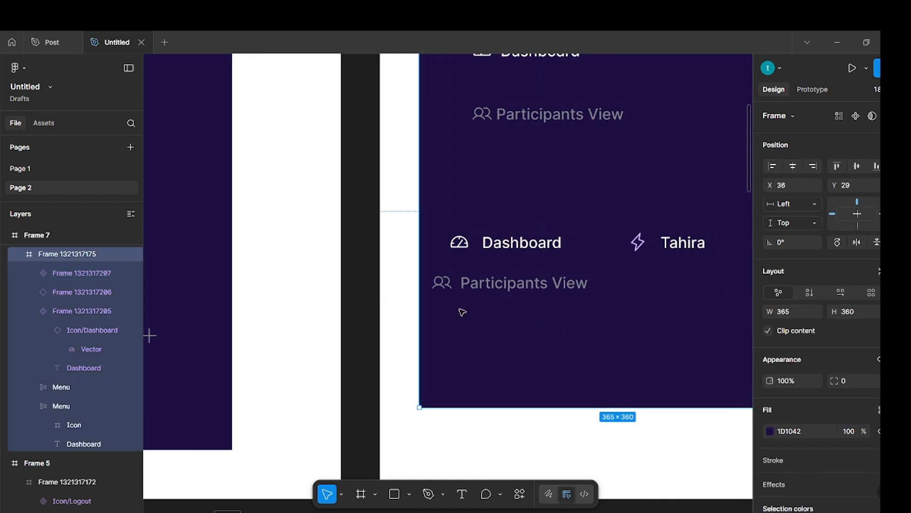
pyautogui.click(520, 285)
pyautogui.click(898, 135)
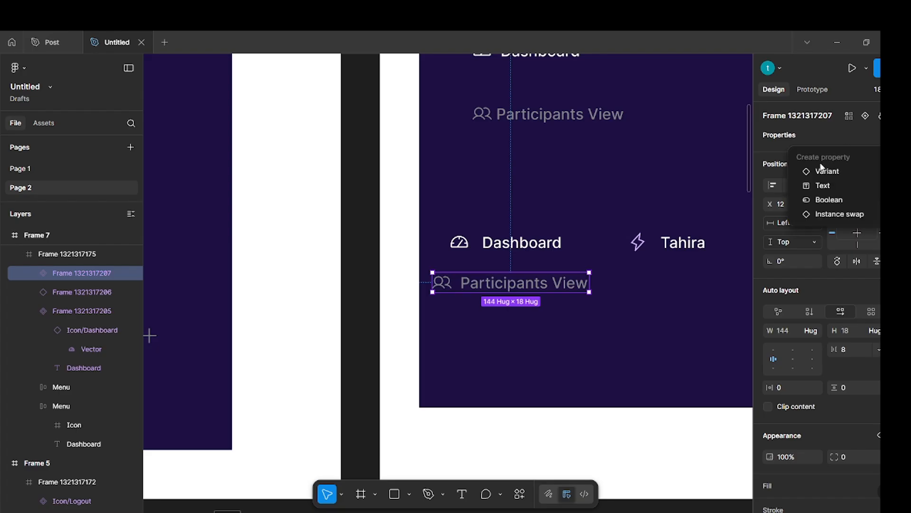
pyautogui.click(830, 187)
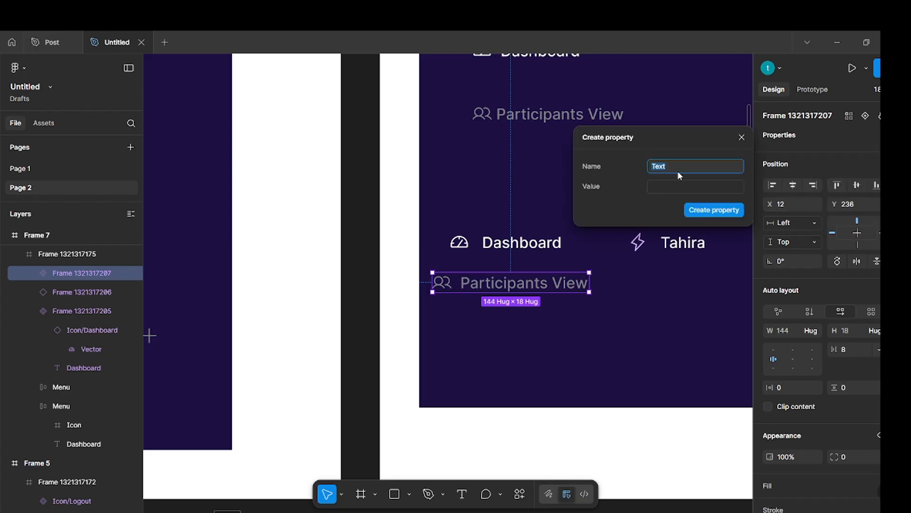
pyautogui.press('BackSpace')
pyautogui.write('V')
pyautogui.click(687, 185)
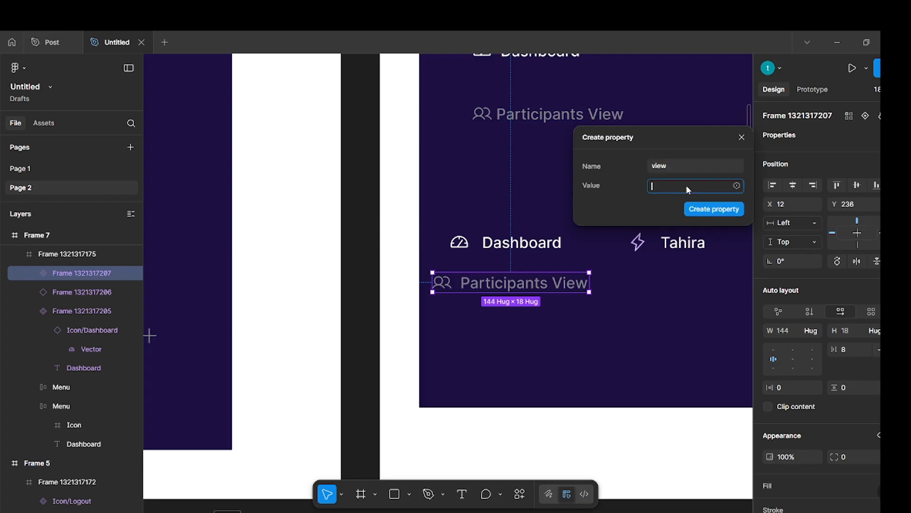
pyautogui.write('Pa')
pyautogui.write('rticipation View')
pyautogui.click(715, 209)
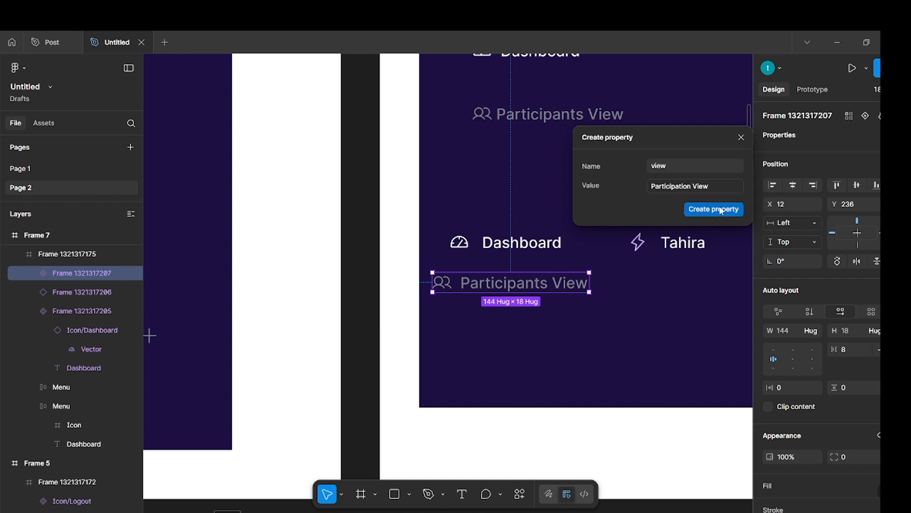
# Link the Participants View text layer of the new component to its view text property.
pyautogui.click(550, 367)
pyautogui.click(534, 284)
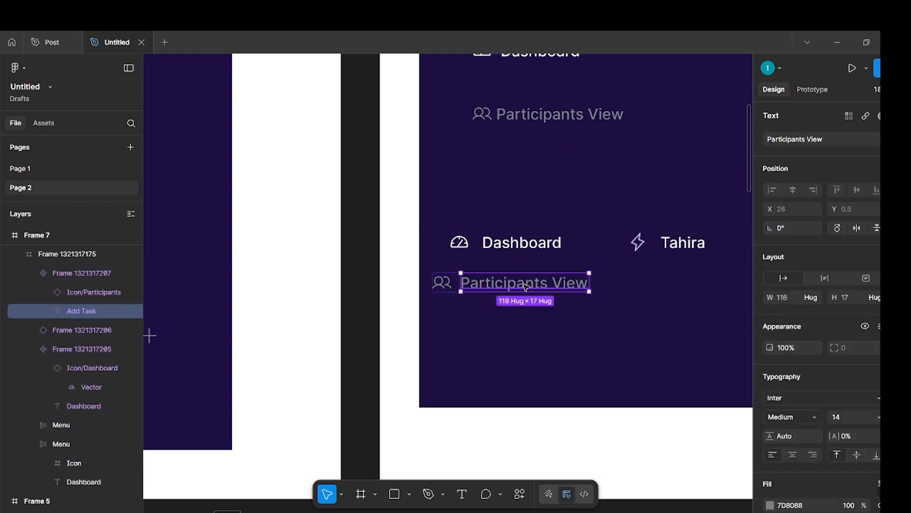
pyautogui.click(897, 139)
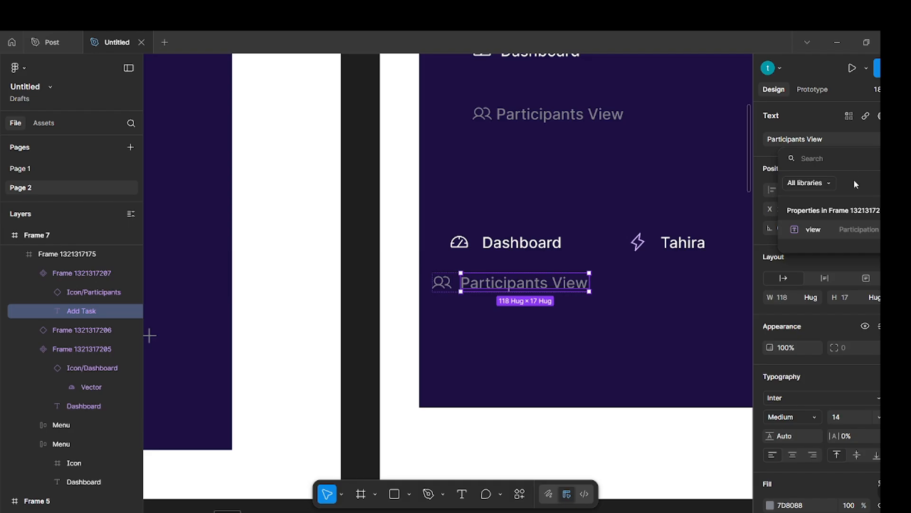
pyautogui.click(853, 228)
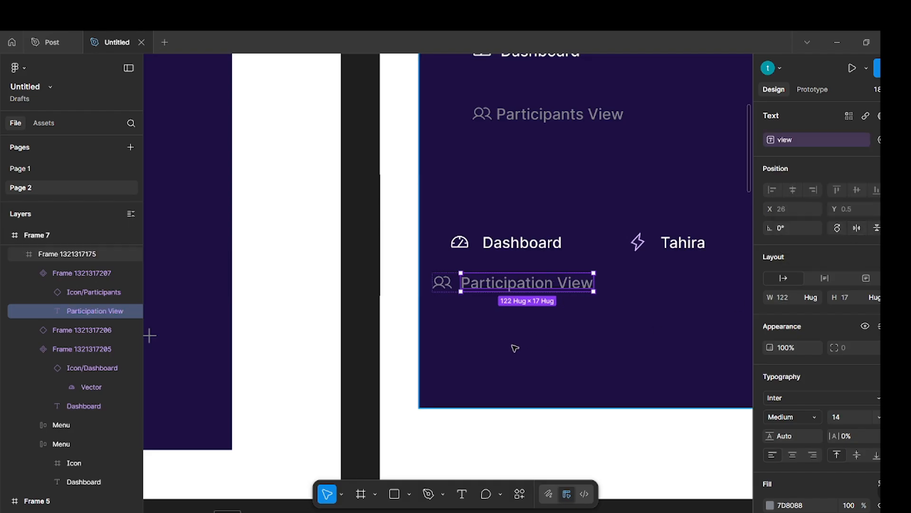
# Create an instance swap property named Instance for the component's Participants icon, with all Icon components in the file as preferred values.
pyautogui.click(454, 323)
pyautogui.keyDown('ctrl'); pyautogui.click(449, 284); pyautogui.keyUp('ctrl')
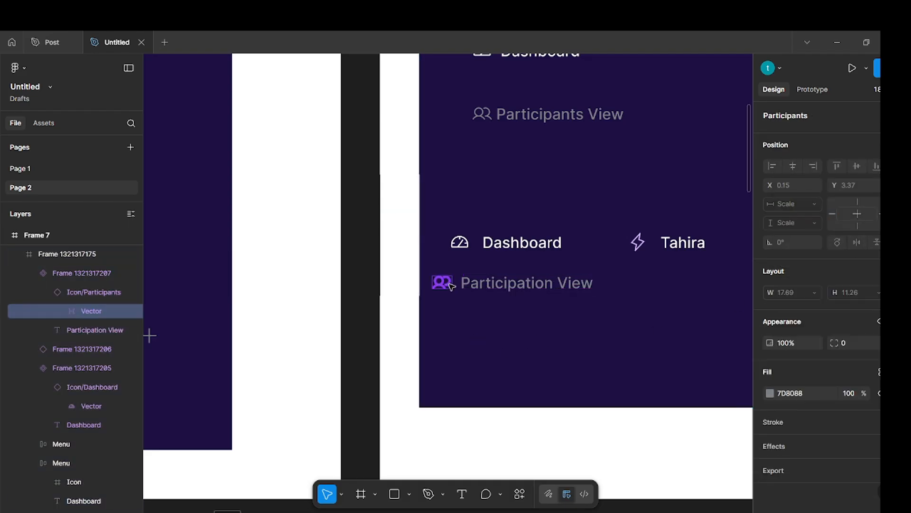
pyautogui.hotkey('shift', 'Return')
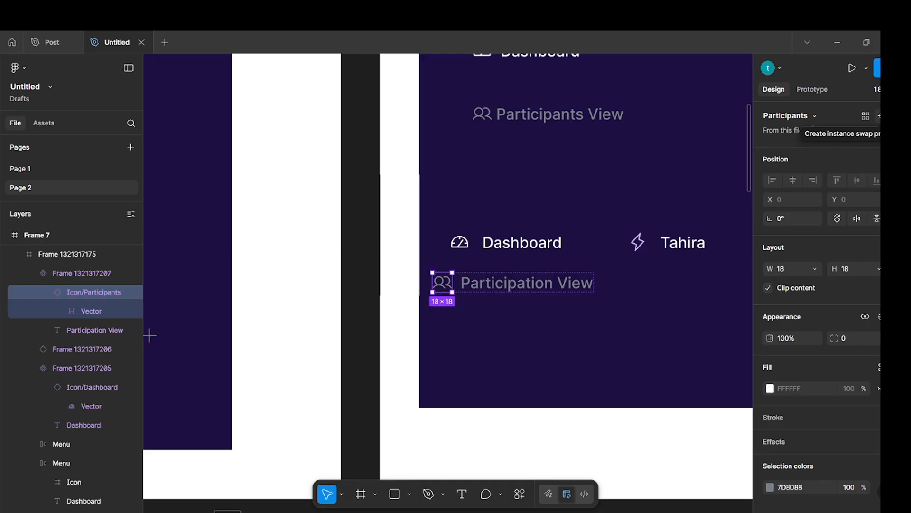
pyautogui.click(879, 115)
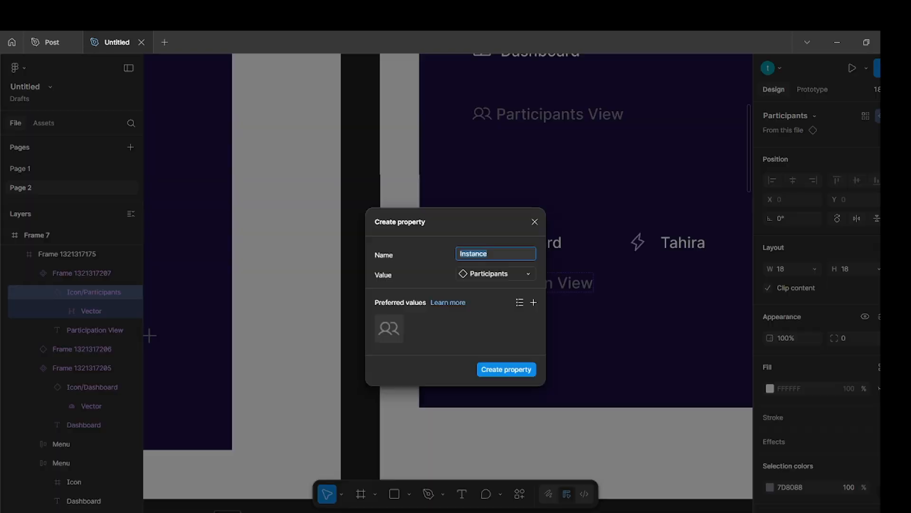
pyautogui.click(534, 304)
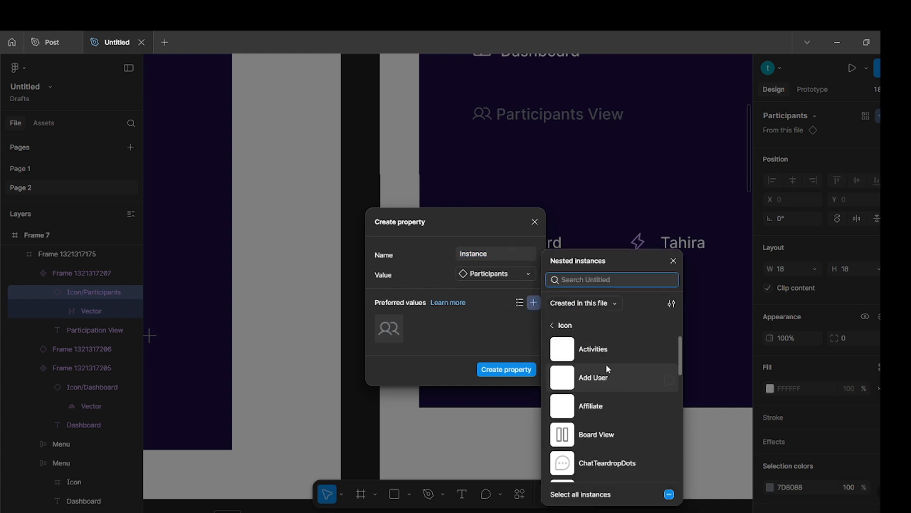
pyautogui.scroll(-5, 605, 360)
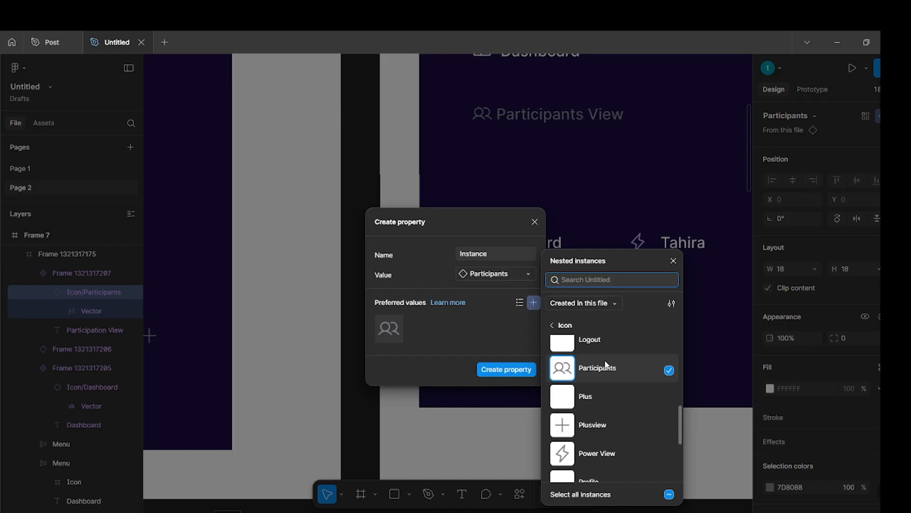
pyautogui.scroll(-4, 606, 361)
pyautogui.scroll(4, 605, 361)
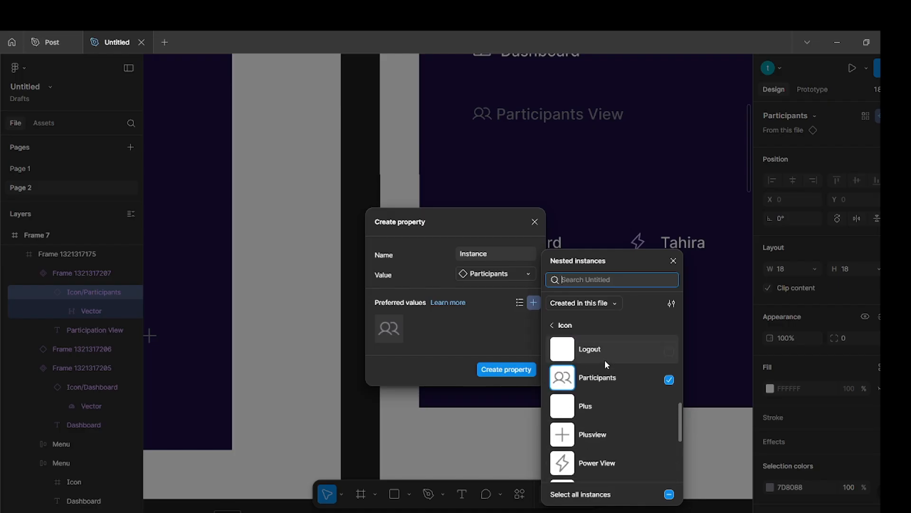
pyautogui.scroll(5, 605, 360)
pyautogui.scroll(-8, 605, 360)
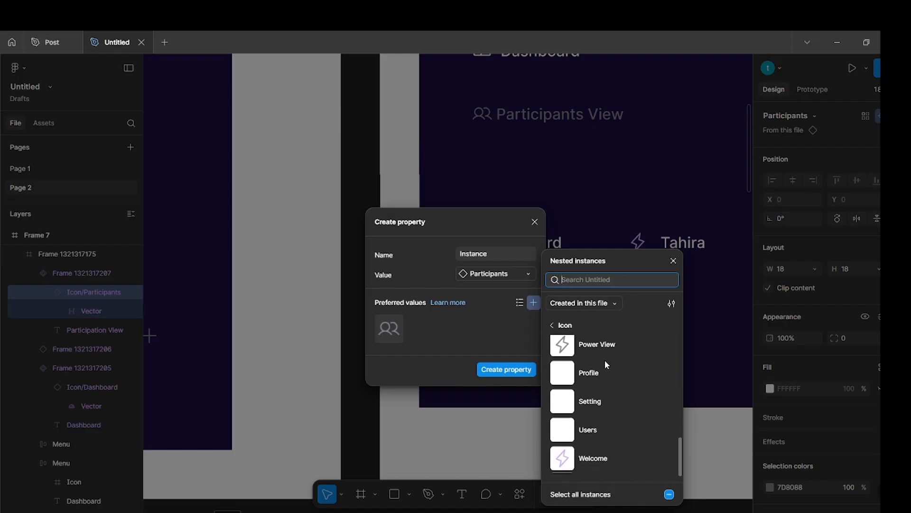
pyautogui.click(582, 494)
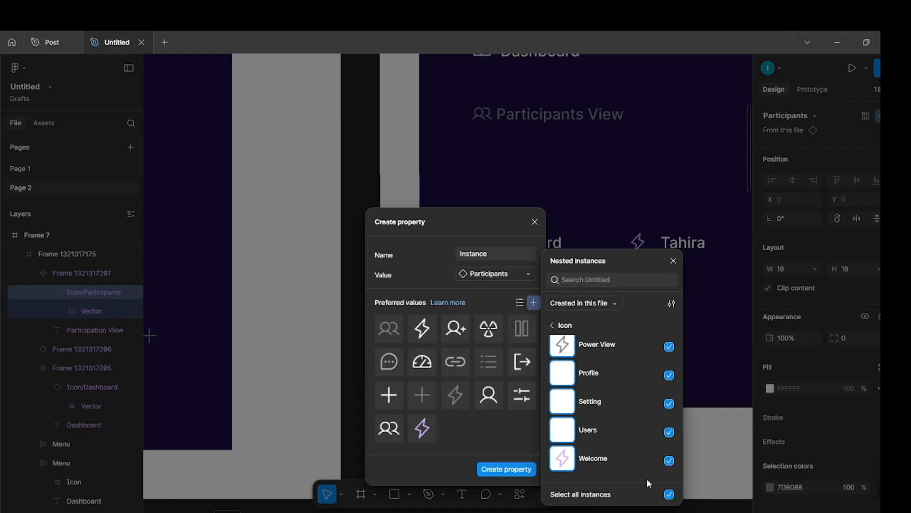
pyautogui.click(504, 469)
pyautogui.click(551, 421)
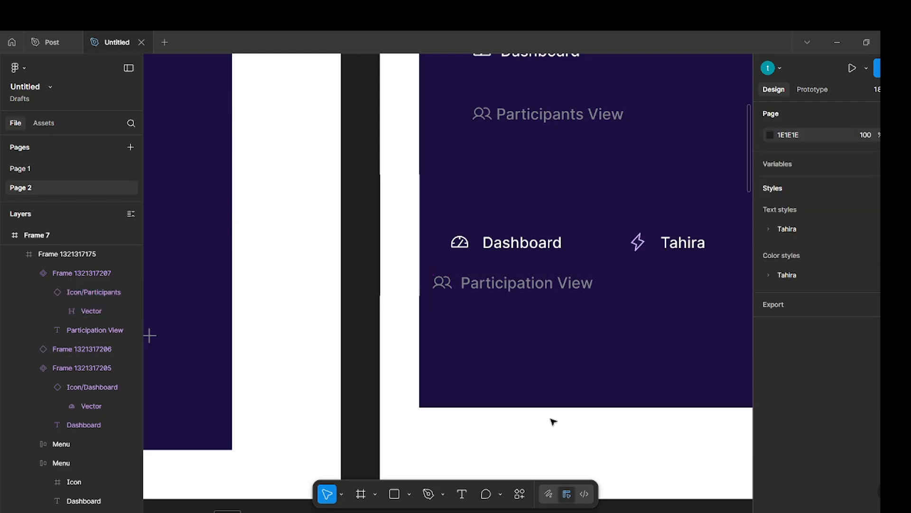
# Place an instance copy of the Participation View component beside the original, at about X 192, Y 245.
pyautogui.click(535, 284)
pyautogui.click(536, 285)
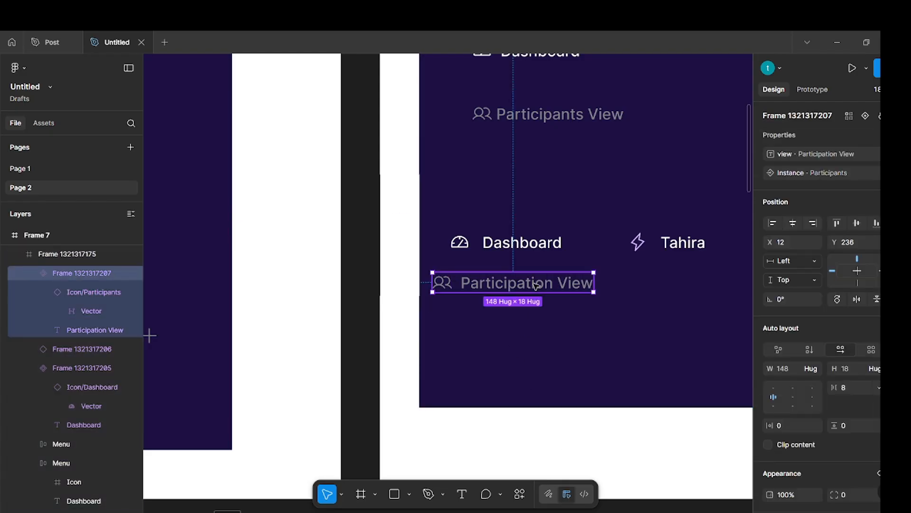
pyautogui.moveTo(536, 285); pyautogui.dragTo(730, 310)
pyautogui.hscroll(5, 608, 284)
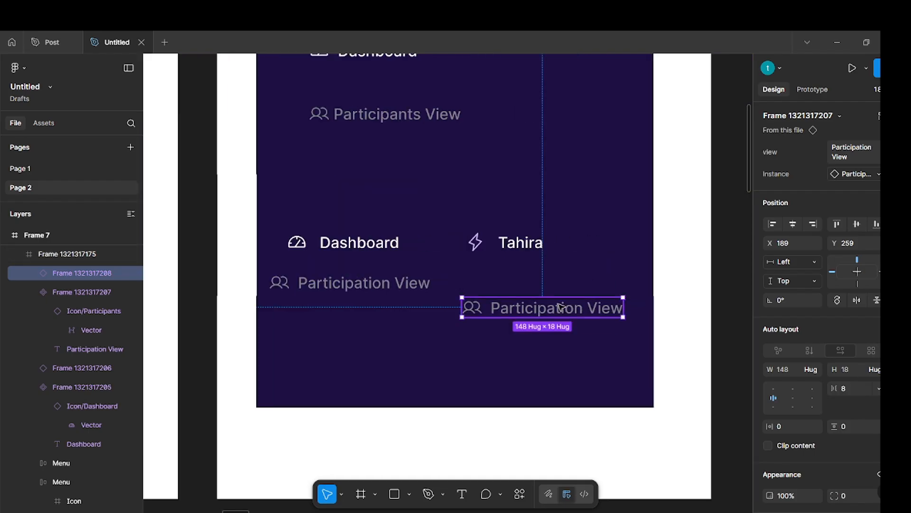
pyautogui.moveTo(561, 306); pyautogui.dragTo(565, 291)
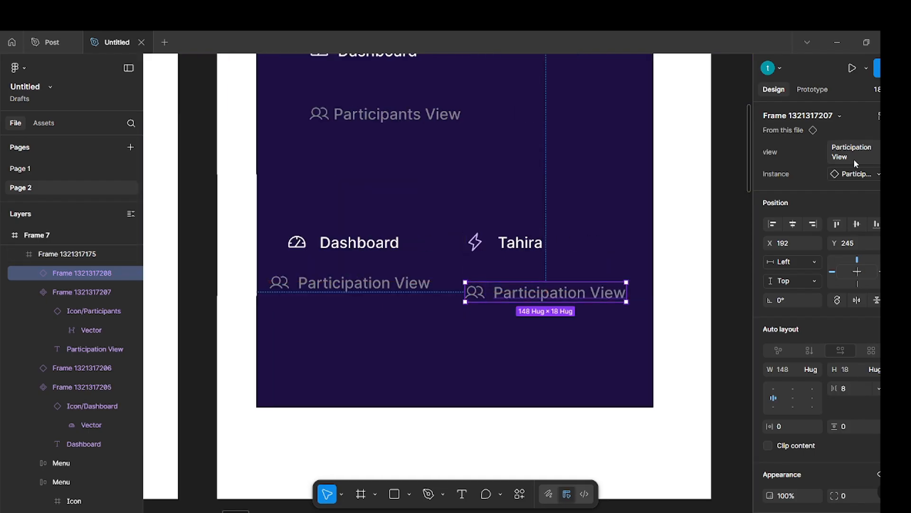
# Swap the icon of the Participation View instance copy to Icon/Board View.
pyautogui.click(872, 174)
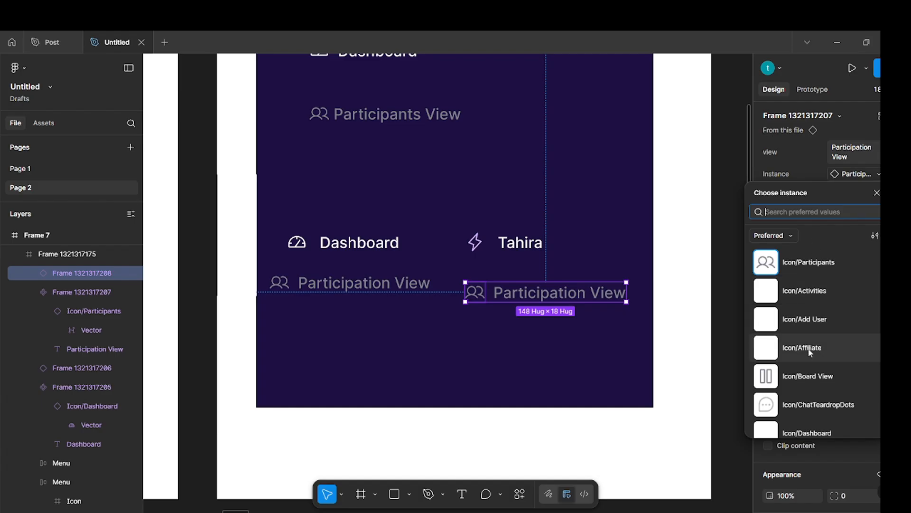
pyautogui.click(804, 375)
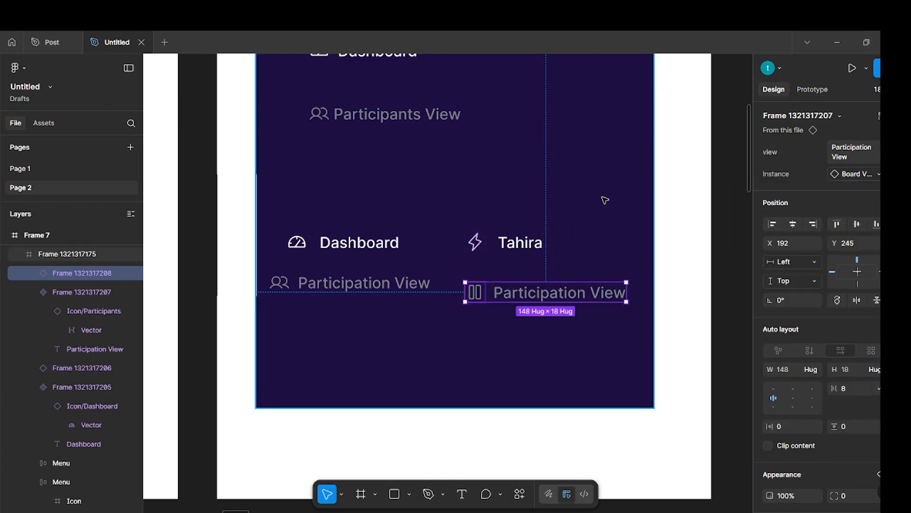
pyautogui.click(673, 236)
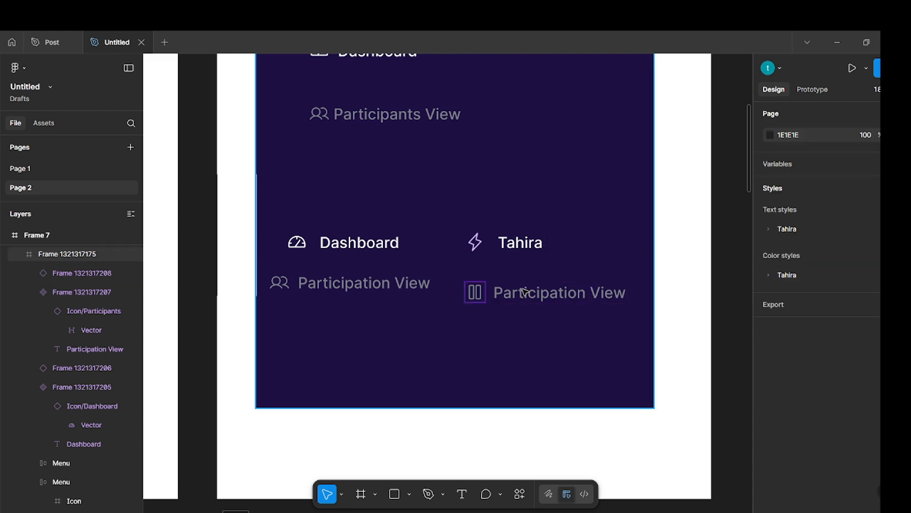
# Left-align the two navigation instance copies with each other and shift them together to about X 183.
pyautogui.click(524, 292)
pyautogui.click(525, 291)
pyautogui.keyDown('shift'); pyautogui.click(516, 256); pyautogui.keyUp('shift')
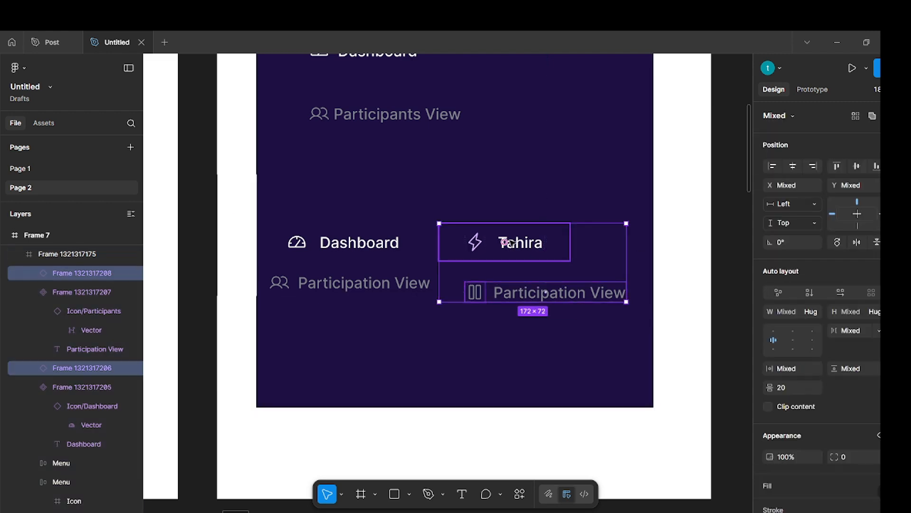
pyautogui.click(772, 165)
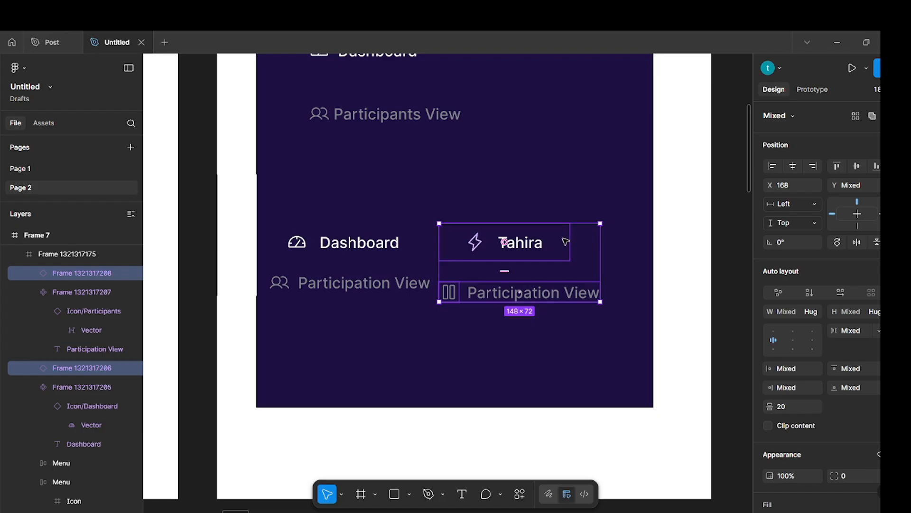
pyautogui.moveTo(571, 243); pyautogui.dragTo(587, 242)
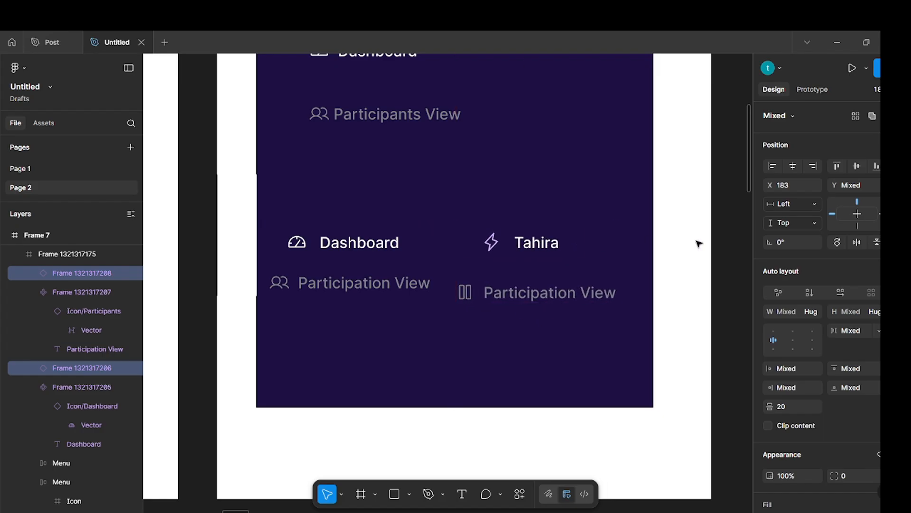
pyautogui.click(733, 243)
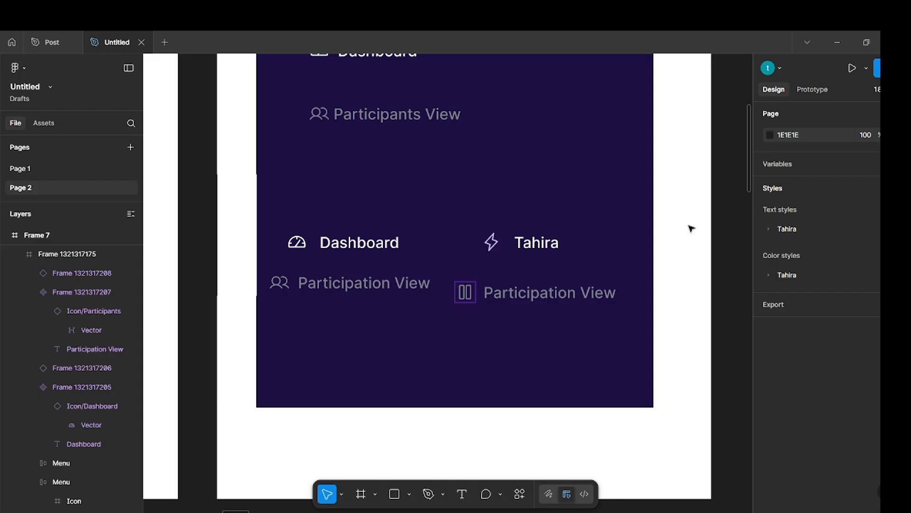
# Extend the white Step5 Button Components frame to a height of about 569 and its dark inner frame to about 535.
pyautogui.keyDown('ctrl'); pyautogui.scroll(-2, 665, 216); pyautogui.keyUp('ctrl')
pyautogui.keyDown('ctrl'); pyautogui.scroll(-2, 665, 216); pyautogui.keyUp('ctrl')
pyautogui.scroll(1, 590, 227)
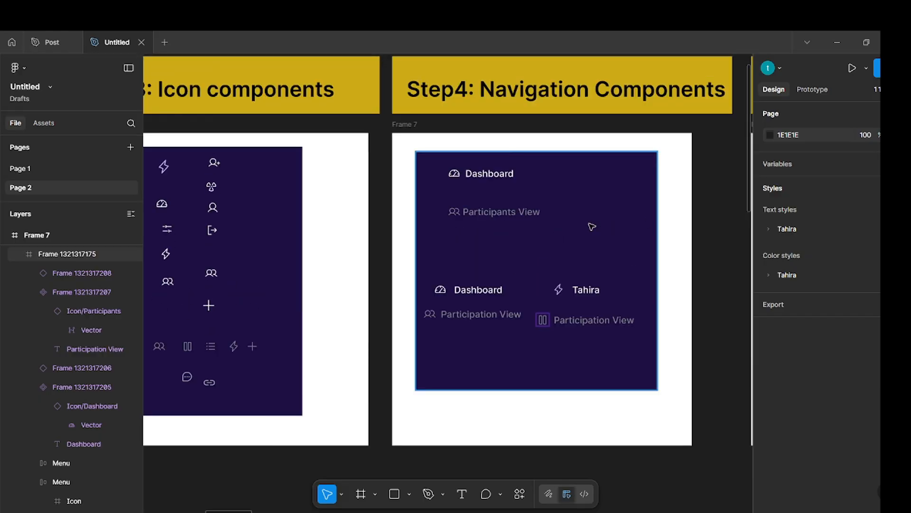
pyautogui.hscroll(6, 592, 226)
pyautogui.scroll(1, 592, 226)
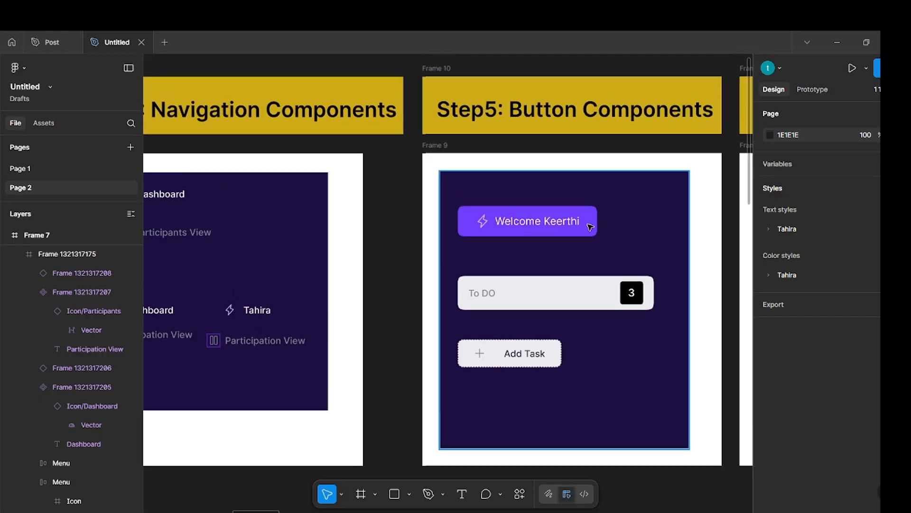
pyautogui.hscroll(1, 569, 225)
pyautogui.hscroll(5, 566, 224)
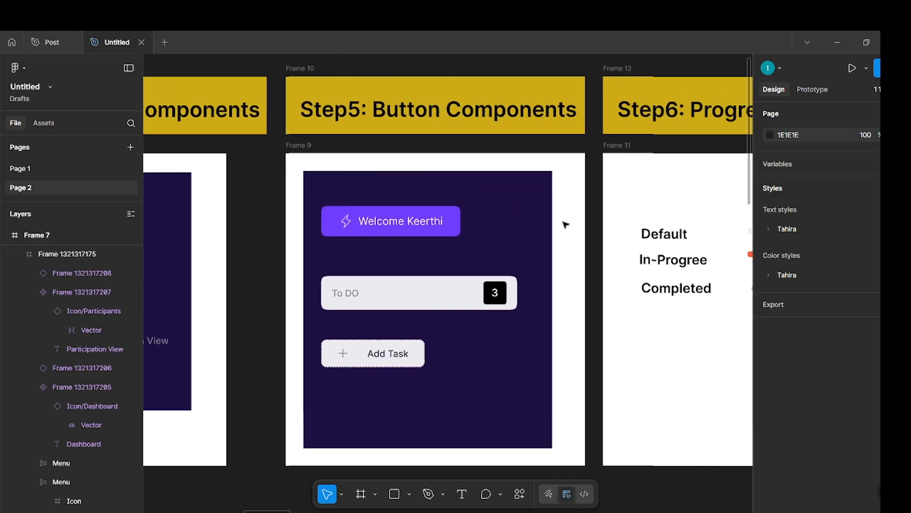
pyautogui.scroll(-1, 566, 224)
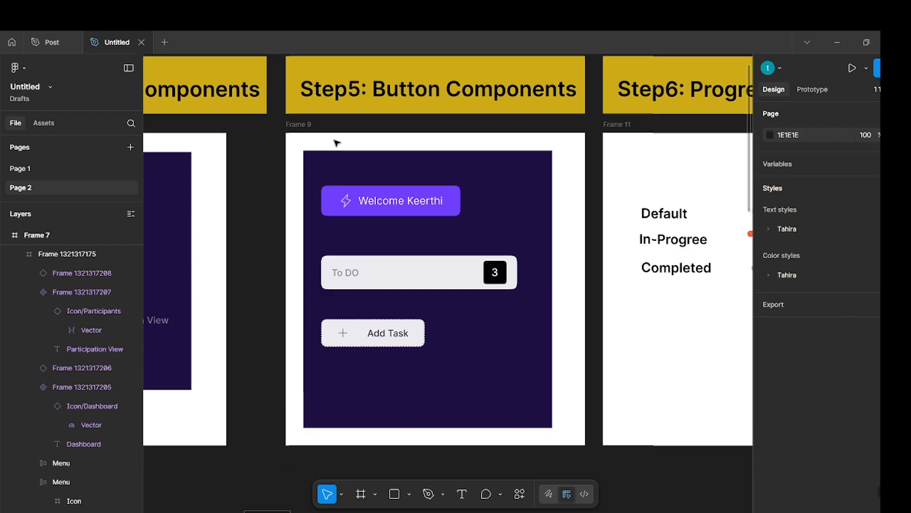
pyautogui.click(308, 128)
pyautogui.scroll(-1, 463, 385)
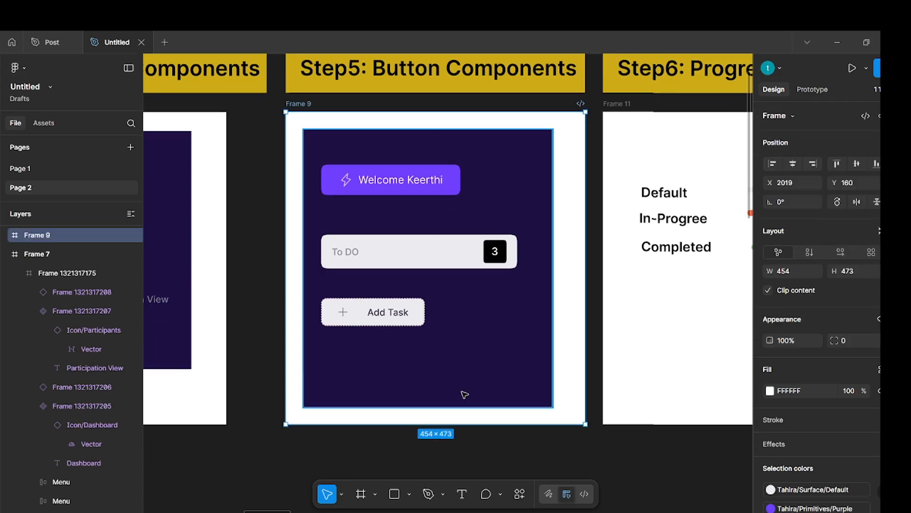
pyautogui.moveTo(465, 422); pyautogui.dragTo(467, 486)
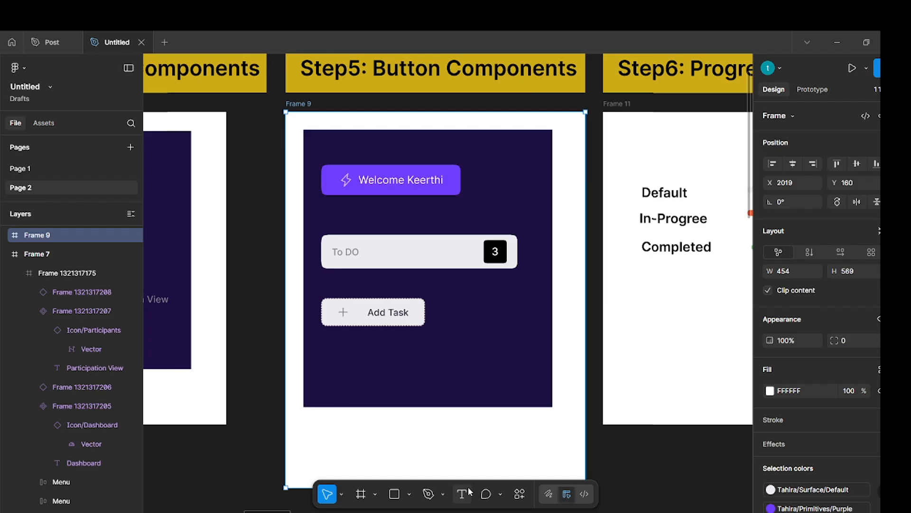
pyautogui.click(267, 348)
pyautogui.click(424, 405)
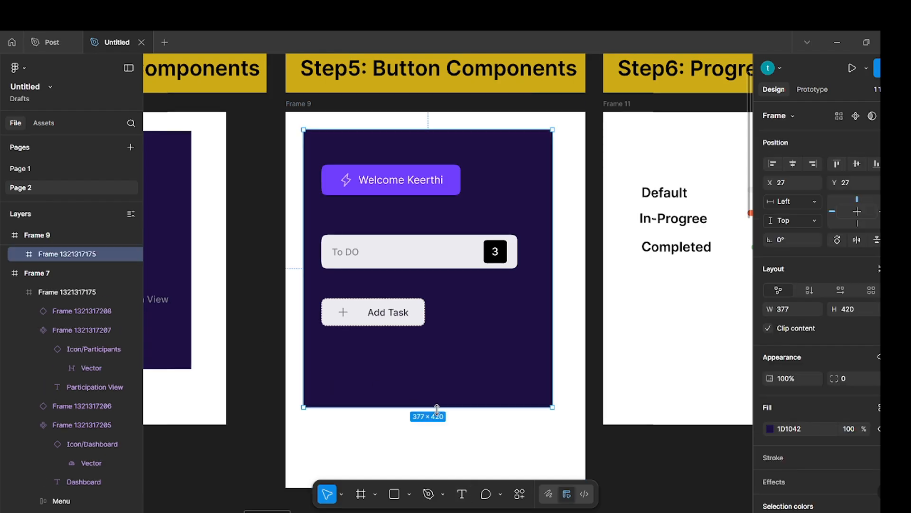
pyautogui.moveTo(436, 407); pyautogui.dragTo(433, 484)
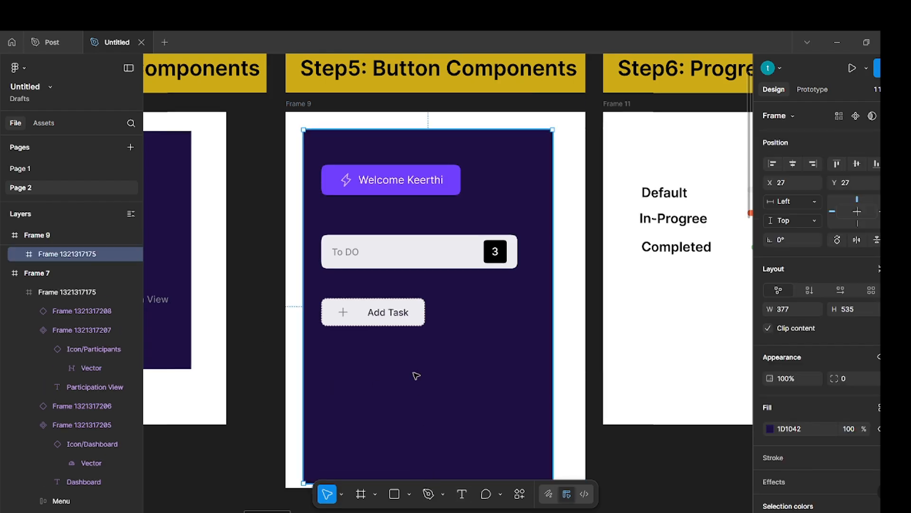
# Move the To DO bar up below the purple welcome button and the Add Task button directly beneath it, at about Y 166.
pyautogui.scroll(-1, 416, 376)
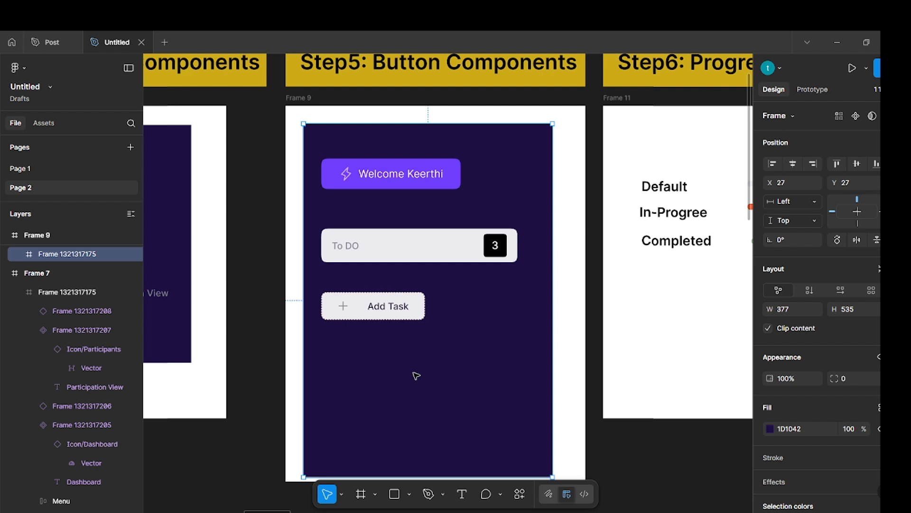
pyautogui.click(412, 248)
pyautogui.moveTo(413, 249); pyautogui.dragTo(415, 216)
pyautogui.click(387, 309)
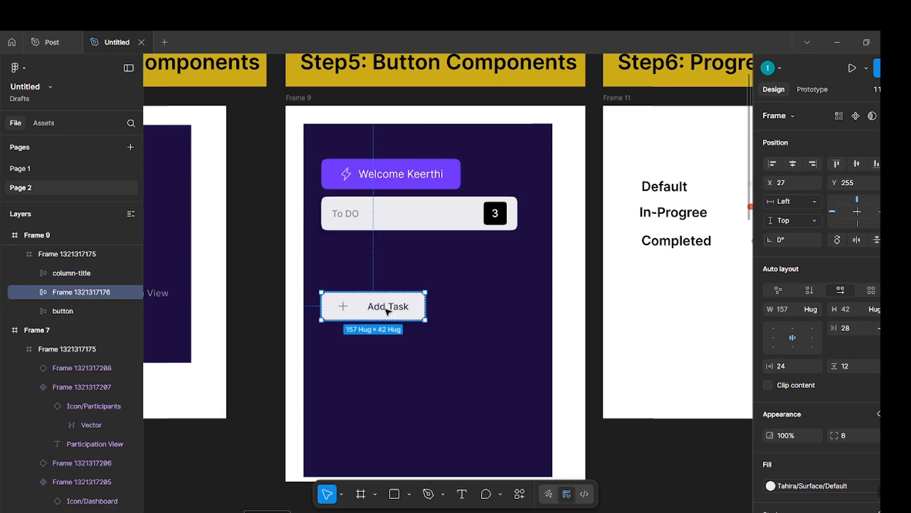
pyautogui.moveTo(386, 308); pyautogui.dragTo(386, 248)
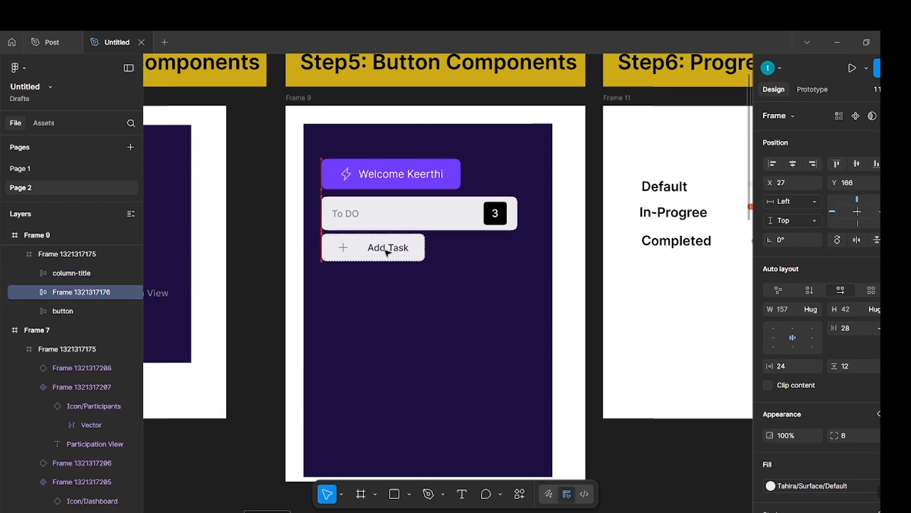
pyautogui.click(368, 325)
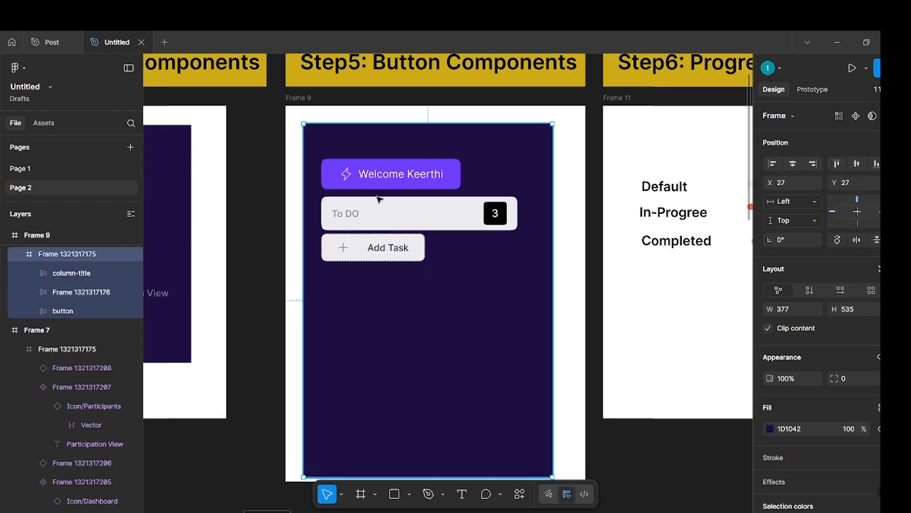
# Place a copy of the purple button's welcome text in the empty area below the Add Task button, at about X 110, Y 308.
pyautogui.doubleClick(413, 176)
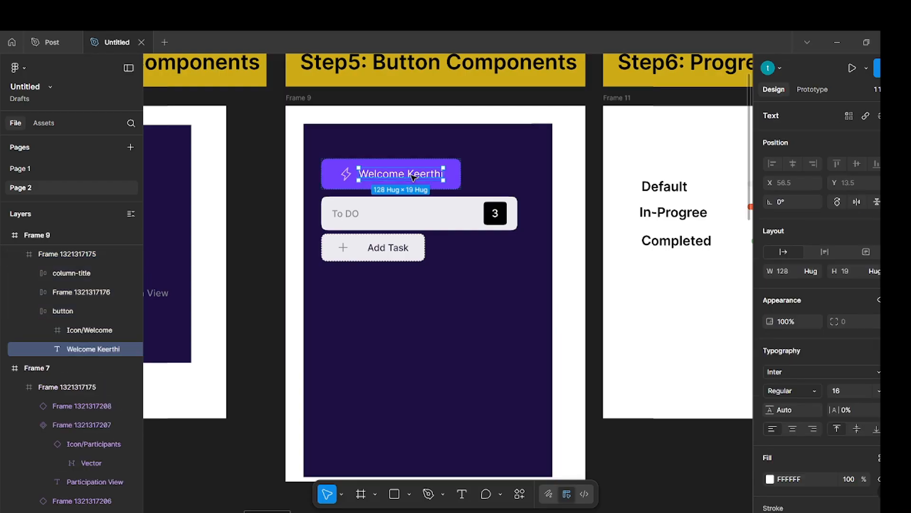
pyautogui.moveTo(414, 176); pyautogui.dragTo(432, 333)
pyautogui.click(507, 312)
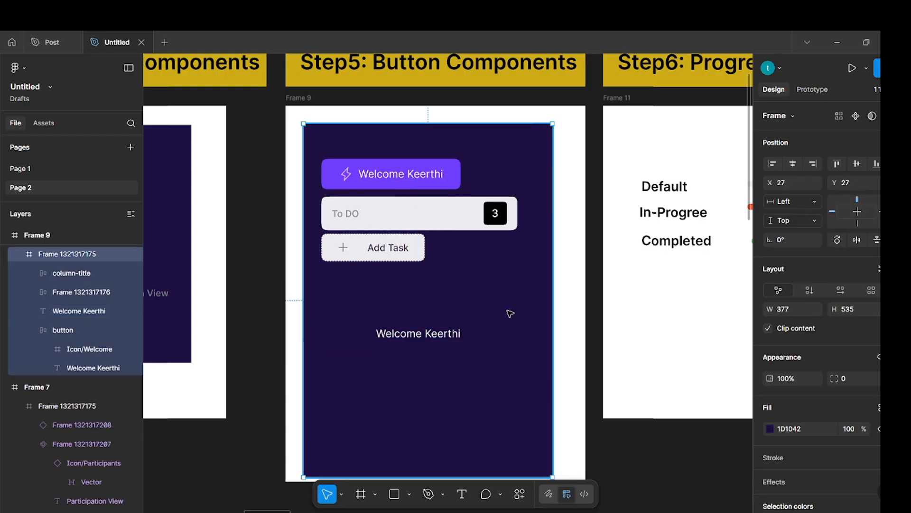
# Copy the Icon/Welcome component from the Step3 frame and place its instance just left of the copied welcome text, at about X 92, Y 332.
pyautogui.scroll(-3, 351, 306)
pyautogui.hscroll(-15, 352, 306)
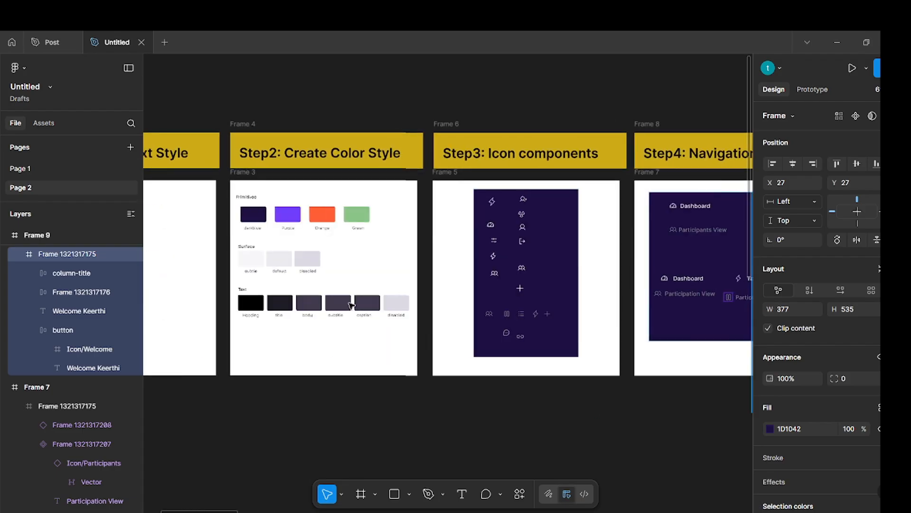
pyautogui.hscroll(5, 537, 297)
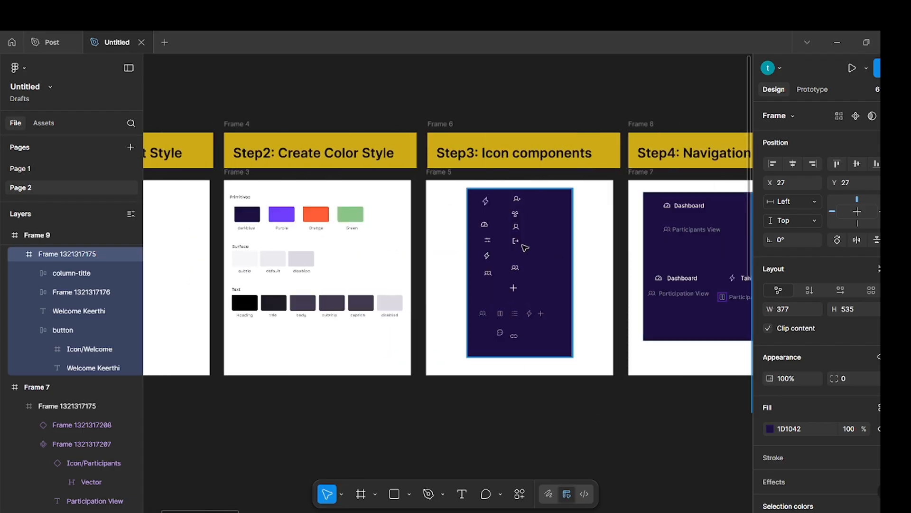
pyautogui.scroll(5, 521, 244)
pyautogui.click(455, 167)
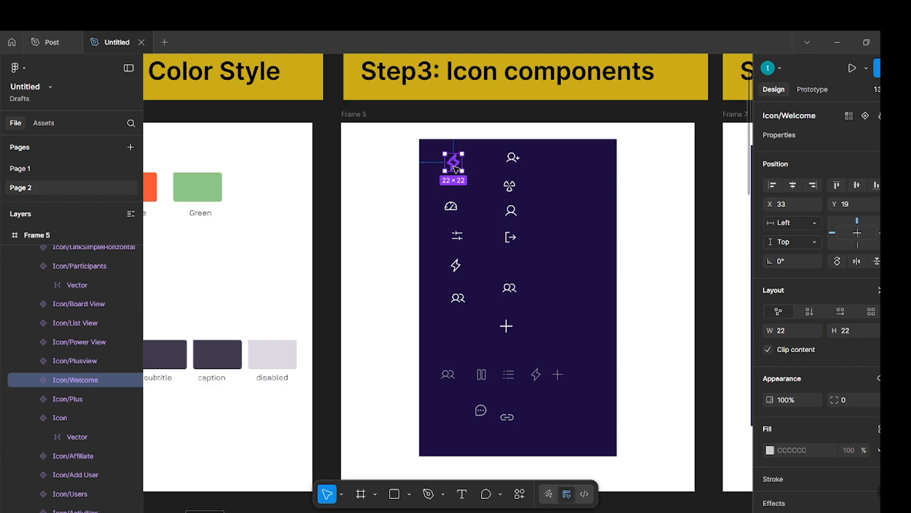
pyautogui.press('Escape')
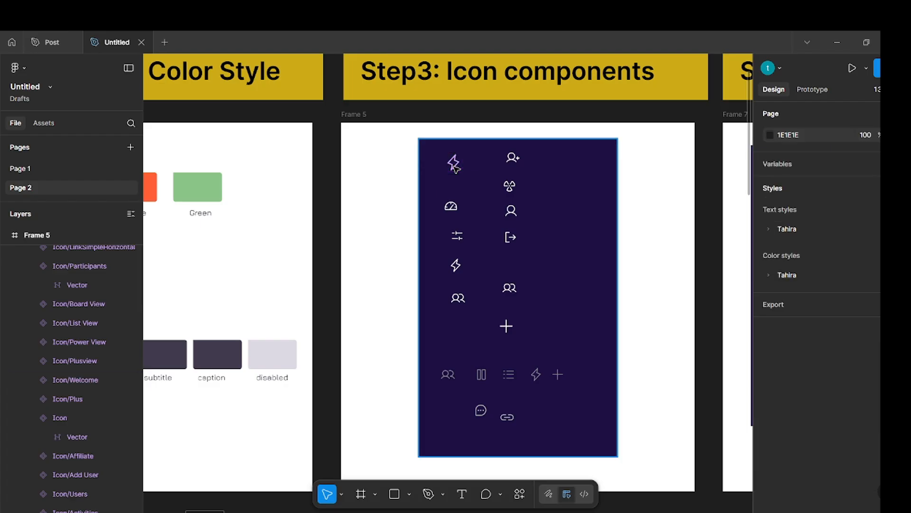
pyautogui.hscroll(15, 454, 166)
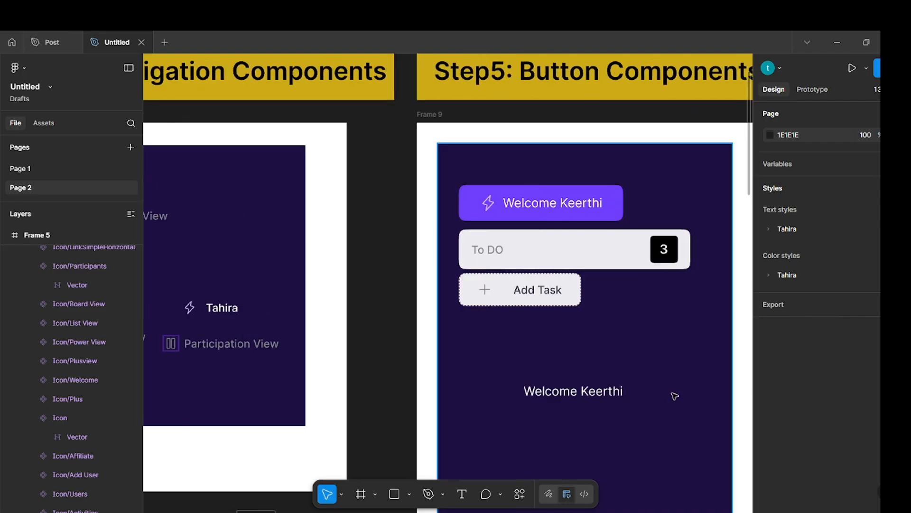
pyautogui.scroll(-5, 514, 397)
pyautogui.hscroll(5, 515, 397)
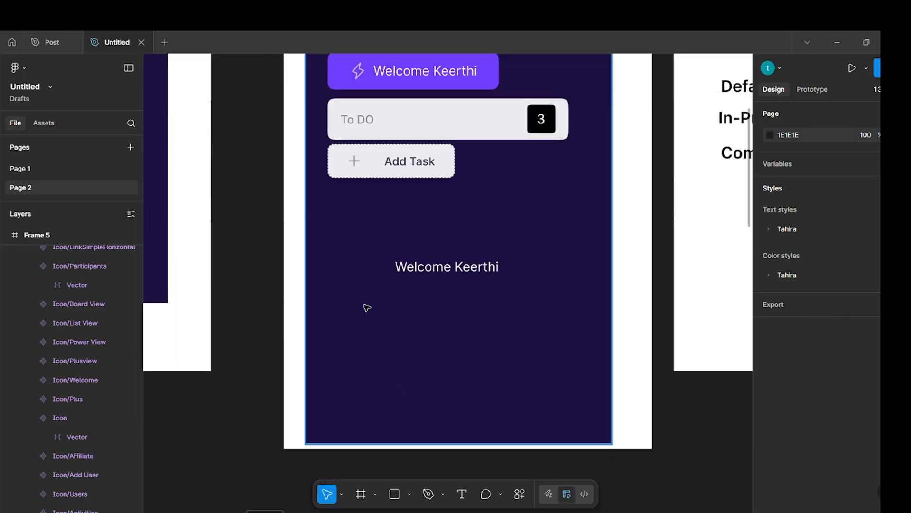
pyautogui.click(446, 287)
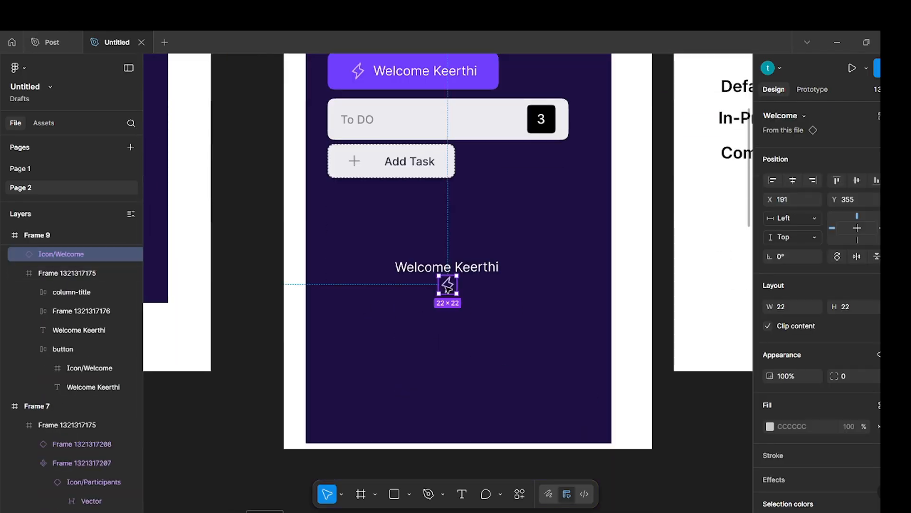
pyautogui.moveTo(447, 287); pyautogui.dragTo(366, 267)
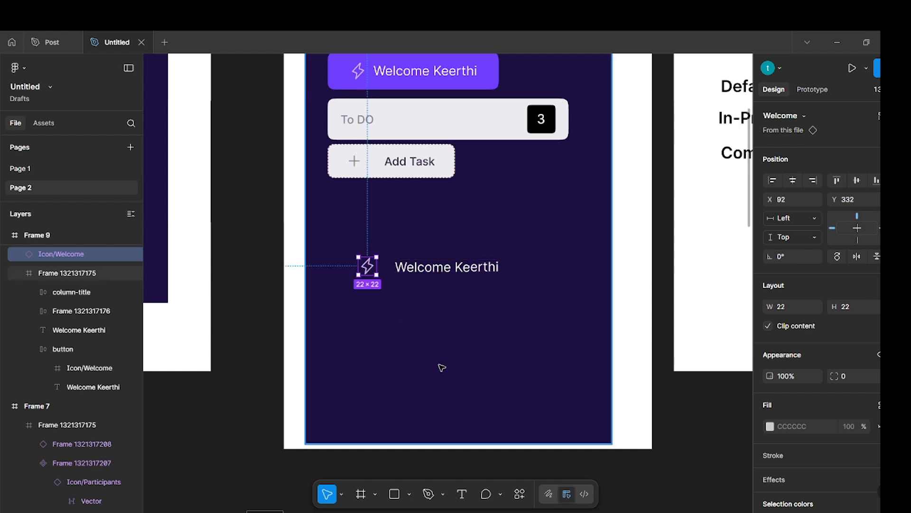
pyautogui.click(427, 358)
# Wrap the copied welcome icon and the welcome text beside it together in a horizontal auto layout frame.
pyautogui.scroll(2, 415, 350)
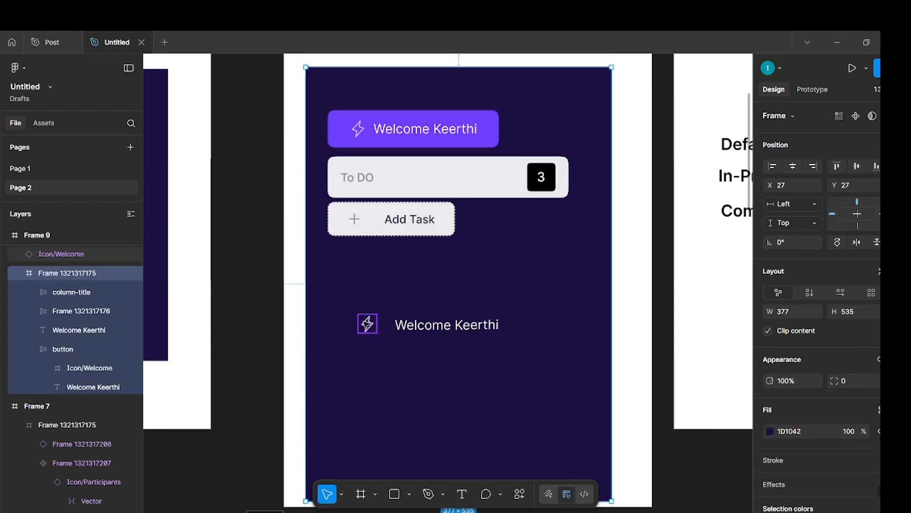
pyautogui.click(368, 325)
pyautogui.keyDown('shift'); pyautogui.click(378, 334); pyautogui.keyUp('shift')
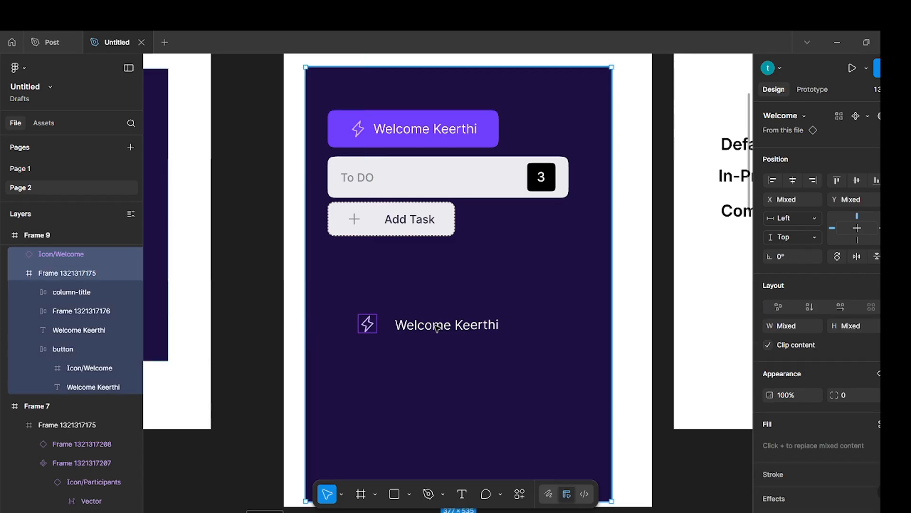
pyautogui.keyDown('shift'); pyautogui.click(378, 333); pyautogui.keyUp('shift')
pyautogui.click(374, 329)
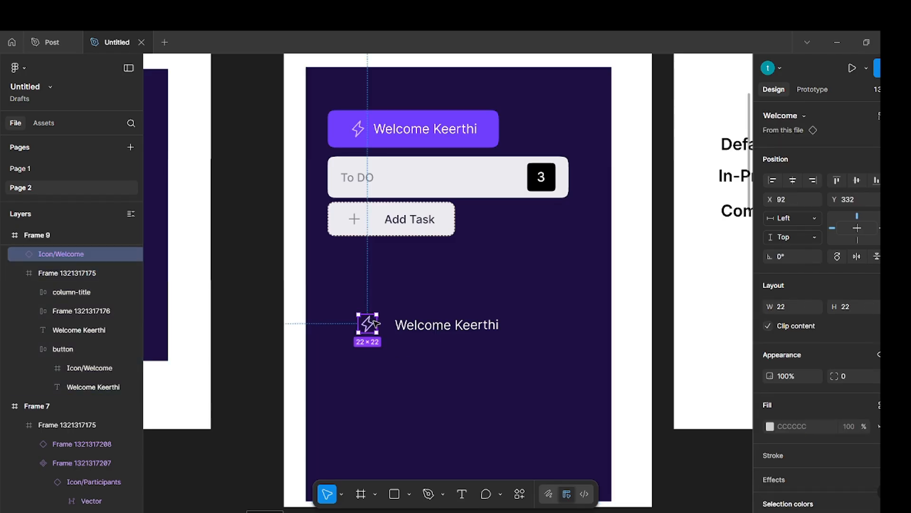
pyautogui.keyDown('shift'); pyautogui.click(435, 327); pyautogui.keyUp('shift')
pyautogui.click(437, 326)
pyautogui.click(438, 326)
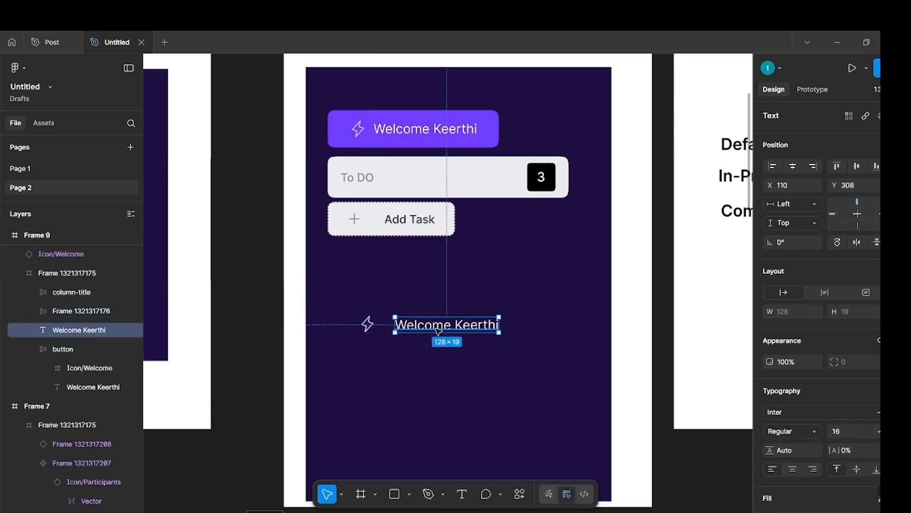
pyautogui.click(371, 320)
pyautogui.click(367, 323)
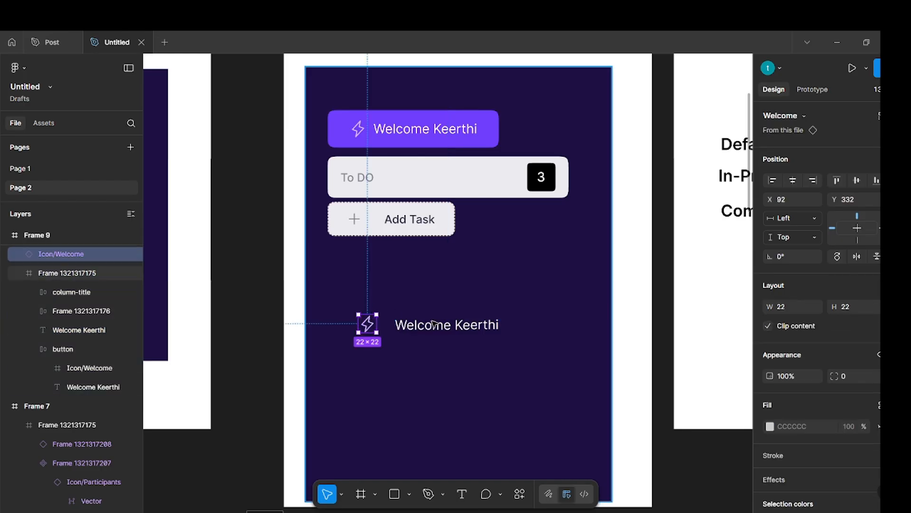
pyautogui.keyDown('shift'); pyautogui.click(461, 328); pyautogui.keyUp('shift')
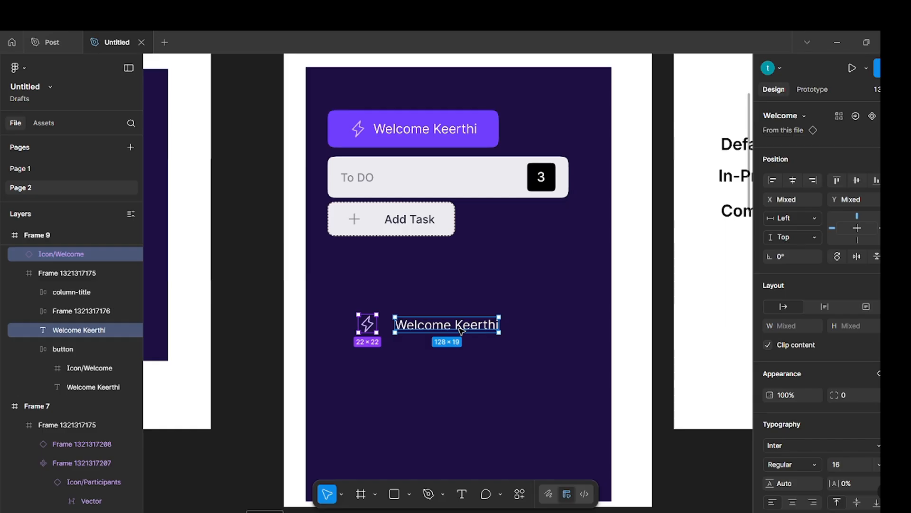
pyautogui.hotkey('shift', 'a')
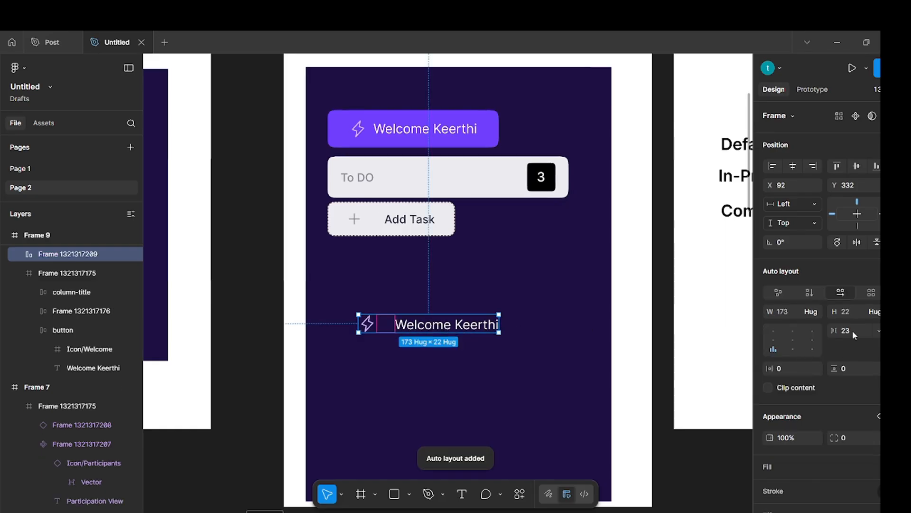
# Set the new auto layout frame's item gap to 12 and align its contents left and vertically centered.
pyautogui.write('12')
pyautogui.press('Return')
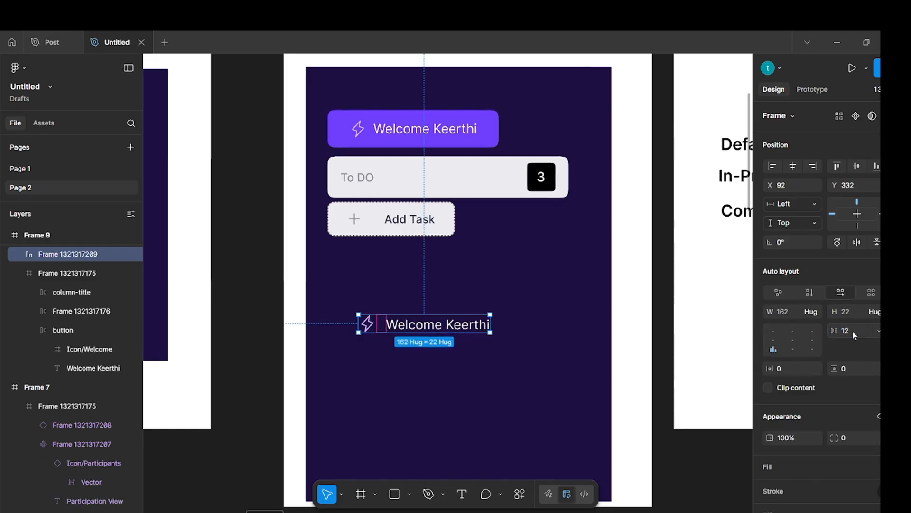
pyautogui.click(777, 340)
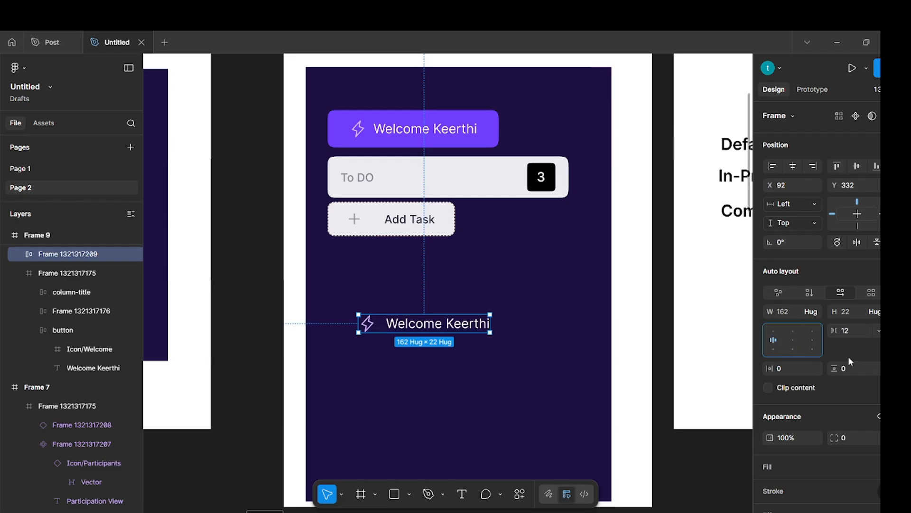
# Set the welcome auto layout frame's vertical padding to 12 and its horizontal padding to 24.
pyautogui.click(843, 369)
pyautogui.write('12')
pyautogui.press('Return')
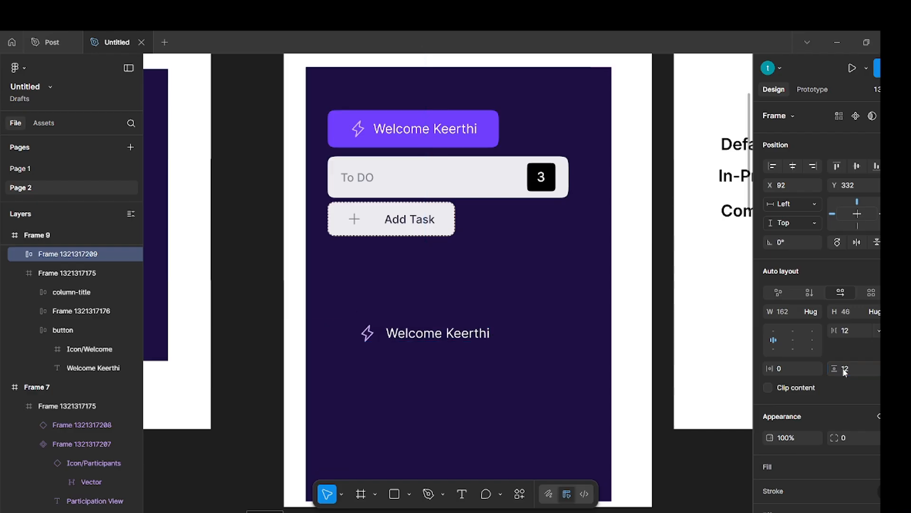
pyautogui.click(790, 371)
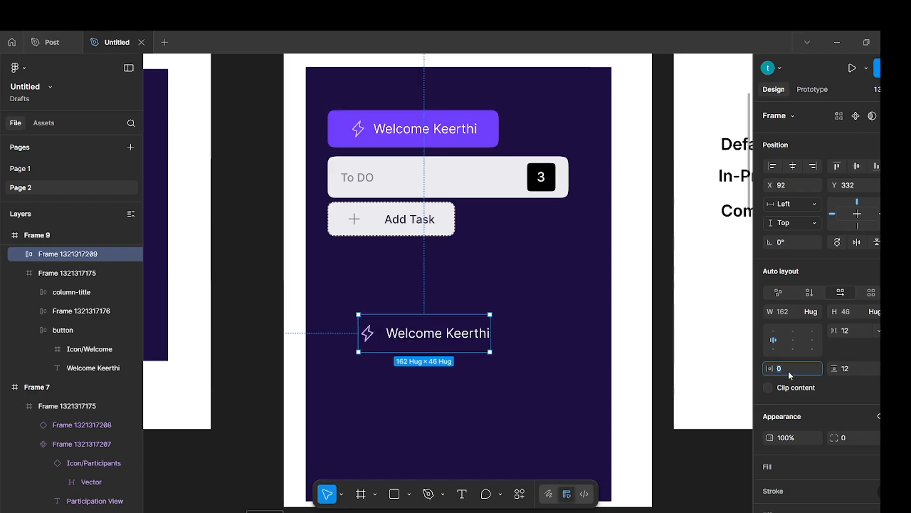
pyautogui.write('24')
pyautogui.press('Return')
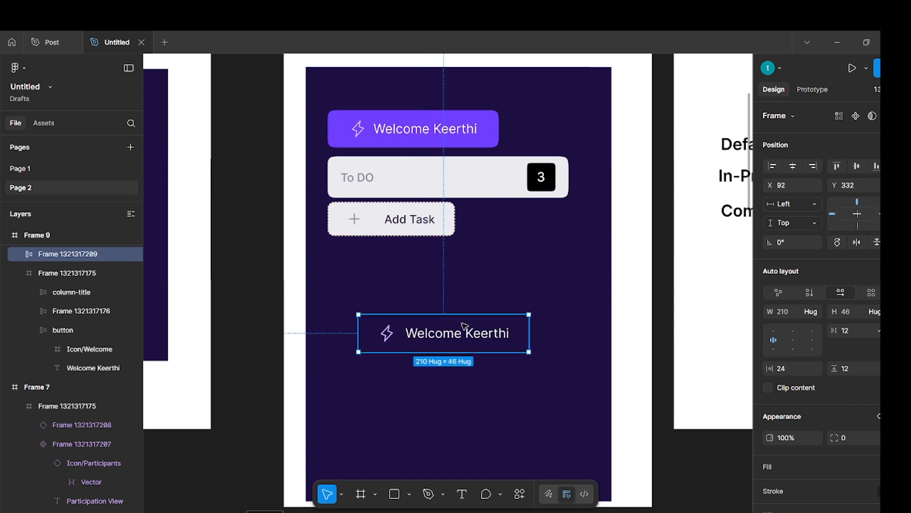
# Fill the welcome auto layout frame with the Purple color style from the Primitives group.
pyautogui.scroll(-2, 835, 402)
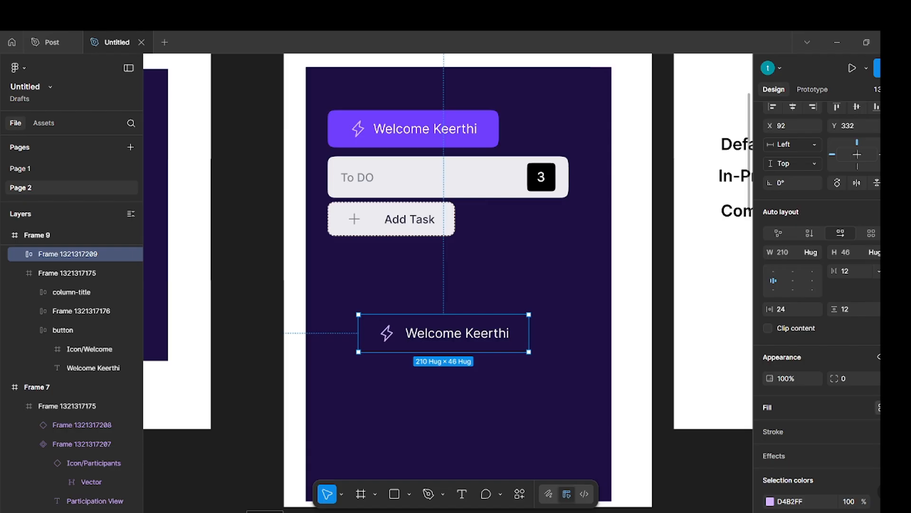
pyautogui.click(880, 407)
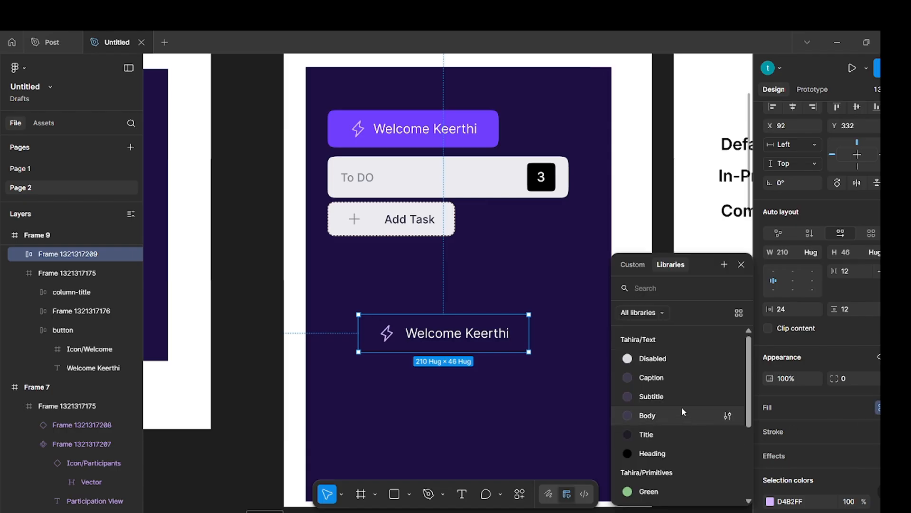
pyautogui.scroll(-5, 681, 406)
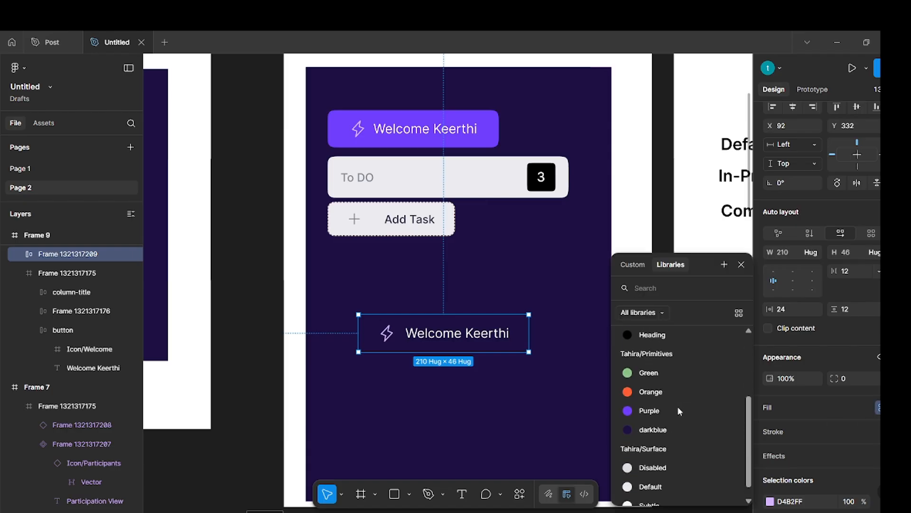
pyautogui.click(650, 411)
pyautogui.click(551, 398)
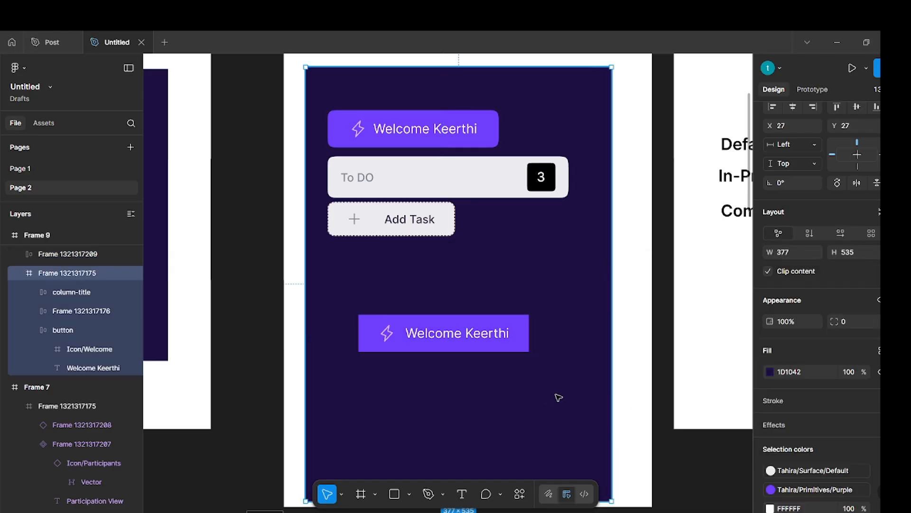
# Round the new purple welcome button's corners with a radius of 4.
pyautogui.click(504, 342)
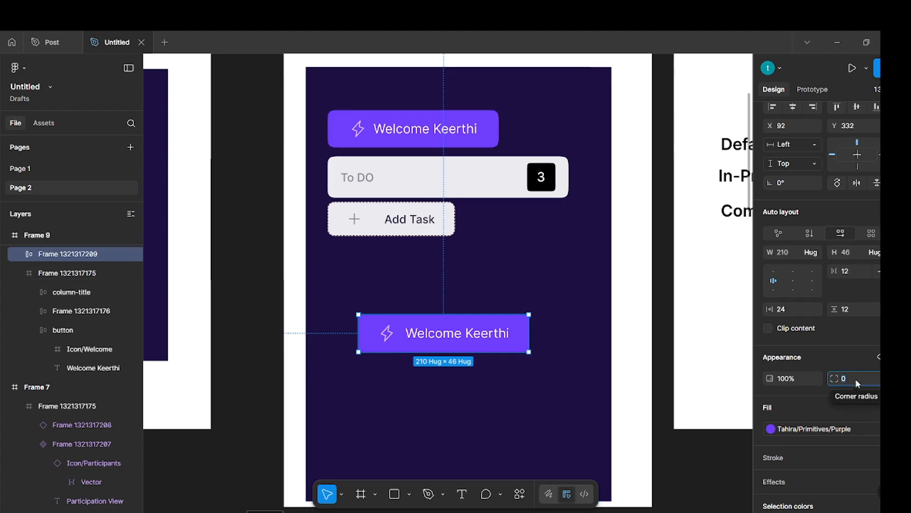
pyautogui.press('Return')
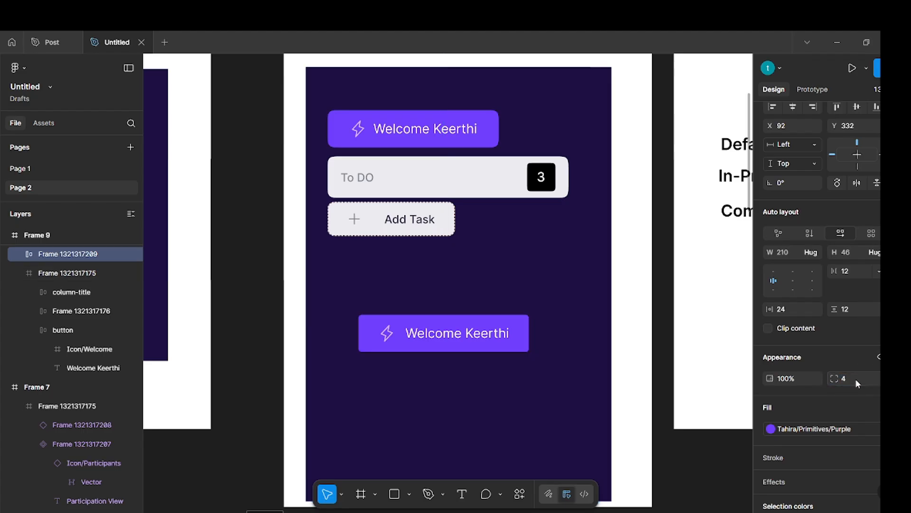
pyautogui.click(562, 407)
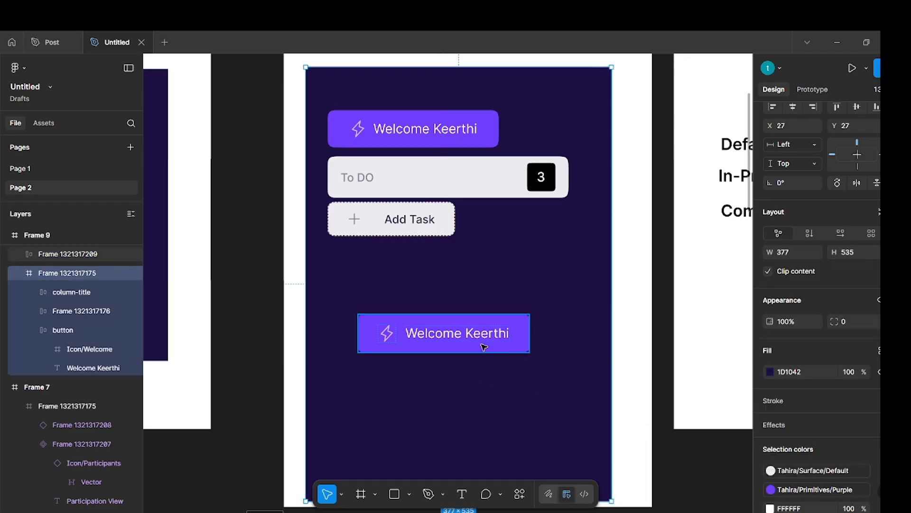
# Turn the new purple welcome button below the Add Task button into a component.
pyautogui.click(456, 329)
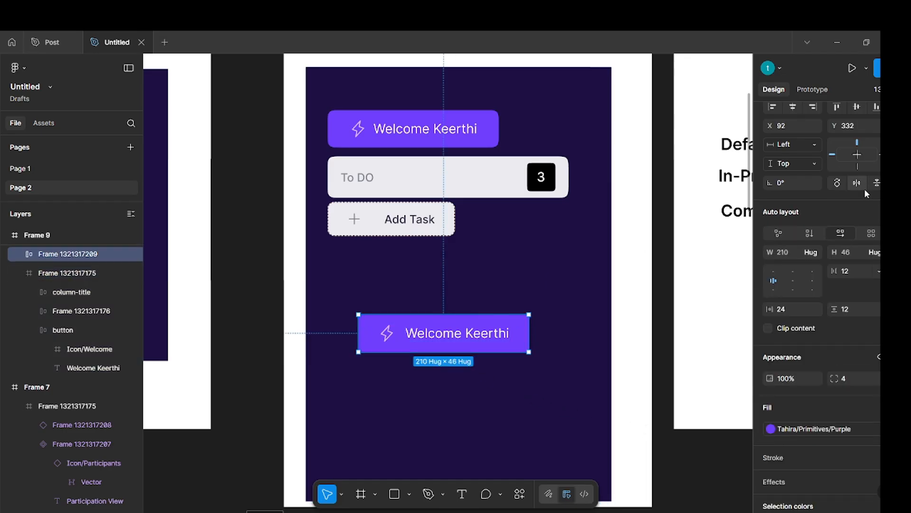
pyautogui.scroll(2, 865, 189)
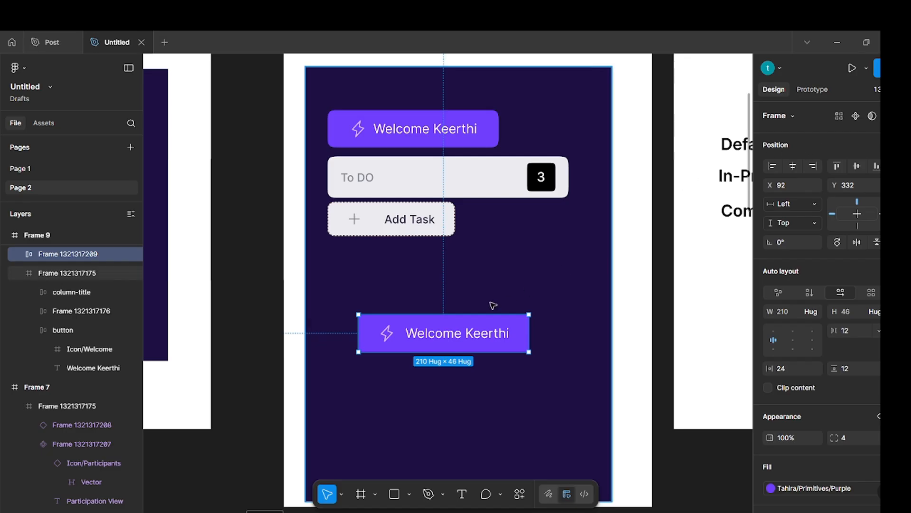
pyautogui.click(856, 116)
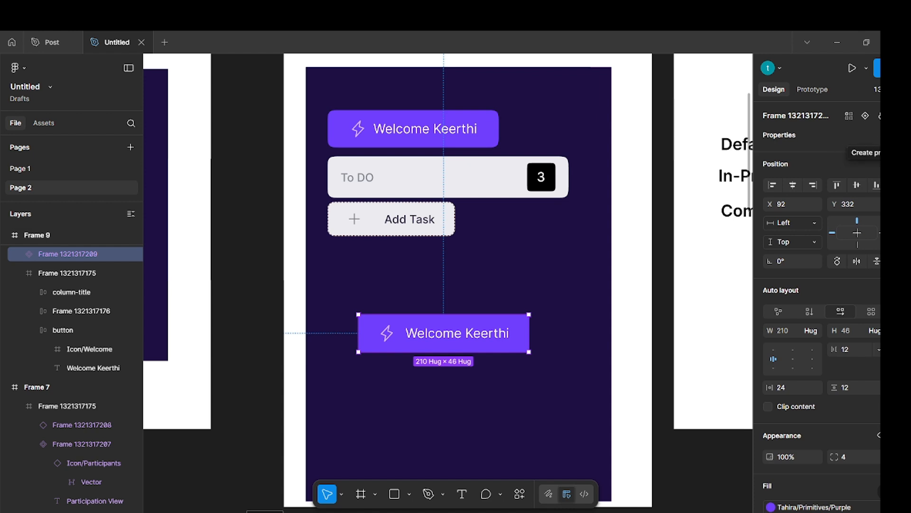
# Try to create a text property named Button1 on the component, with the button's welcome text as its value.
pyautogui.click(878, 135)
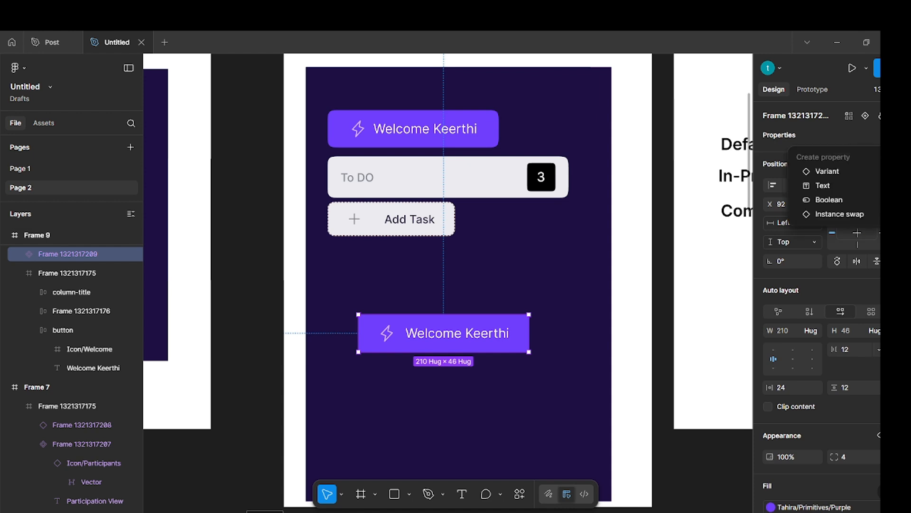
pyautogui.click(851, 185)
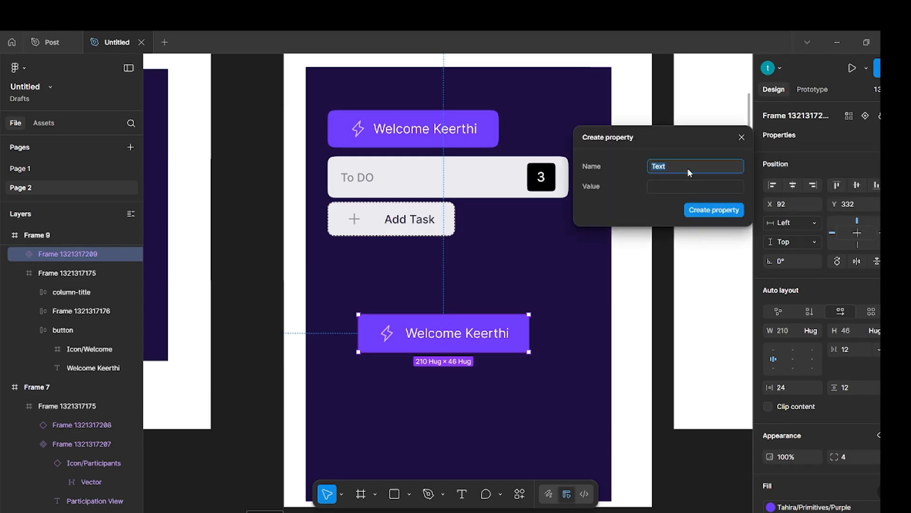
pyautogui.press('BackSpace')
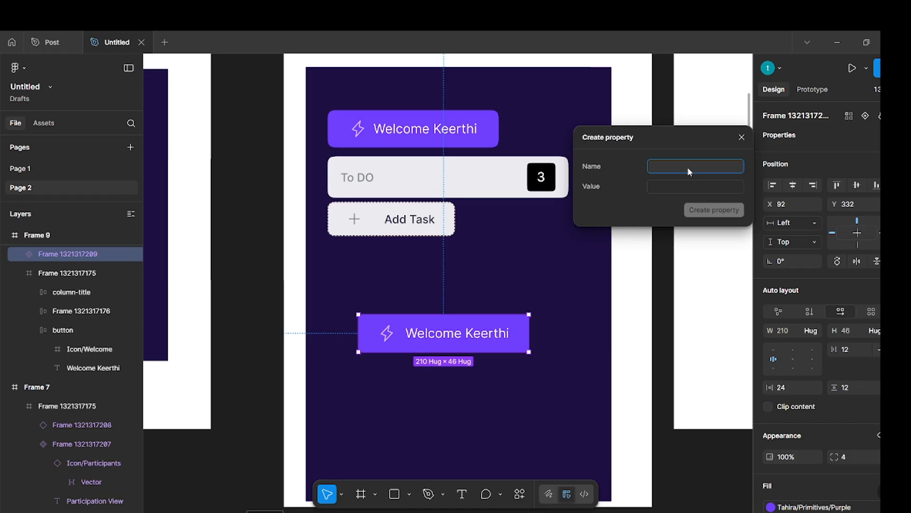
pyautogui.write('Button1')
pyautogui.click(681, 181)
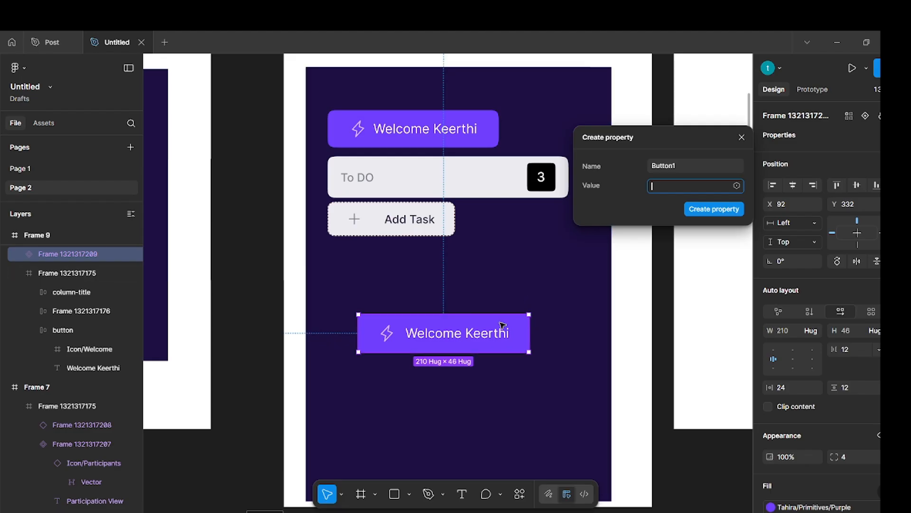
pyautogui.click(499, 336)
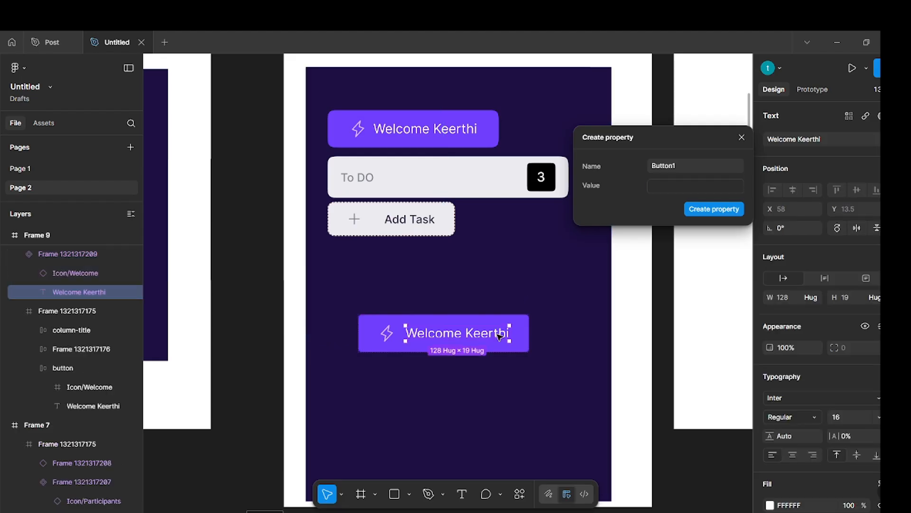
pyautogui.click(694, 189)
pyautogui.write('Welcome Keerthi')
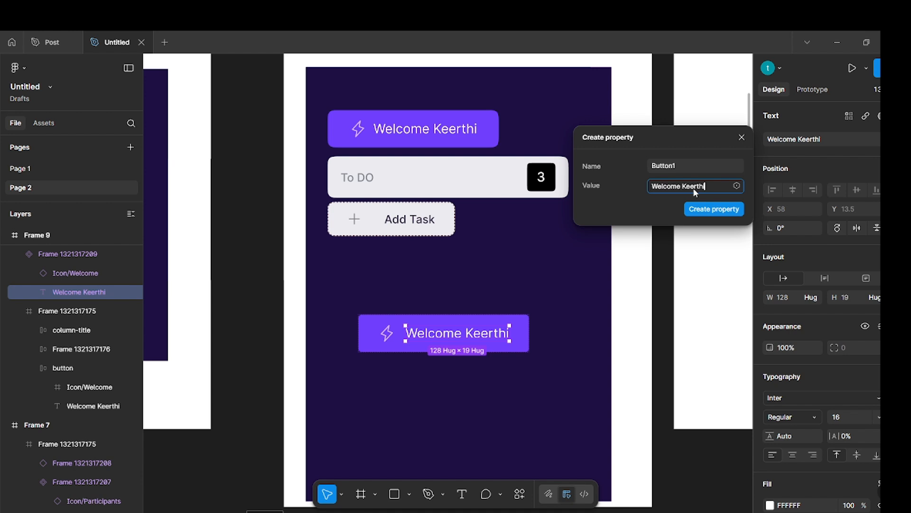
pyautogui.click(735, 209)
pyautogui.click(663, 248)
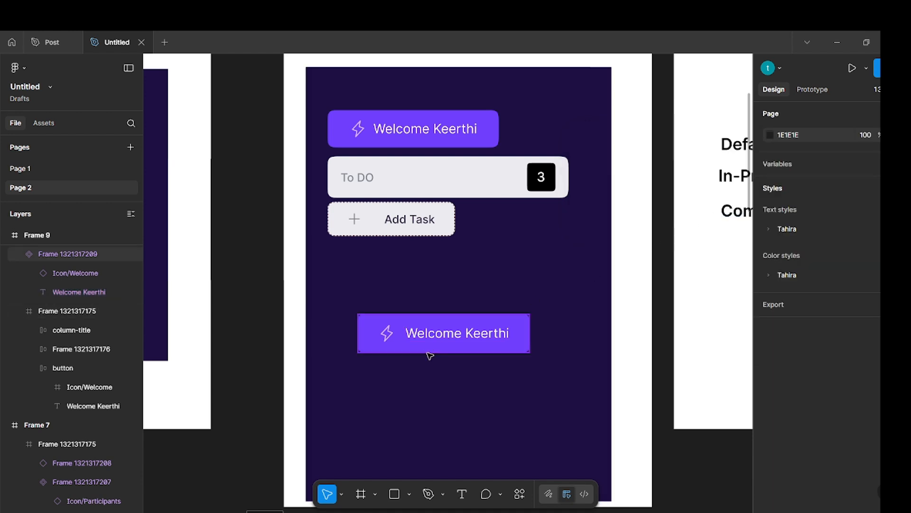
# Try to link the label of the new welcome button below Add Task to a component text property.
pyautogui.doubleClick(445, 341)
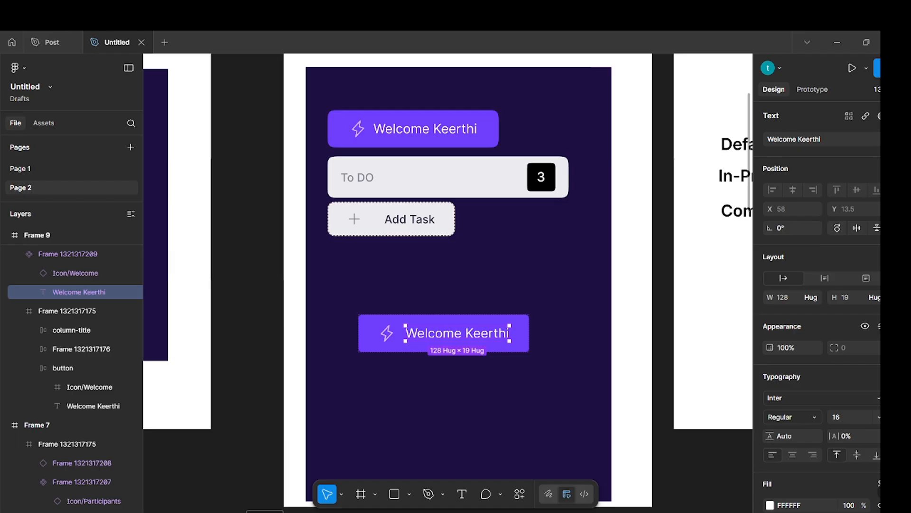
pyautogui.click(899, 139)
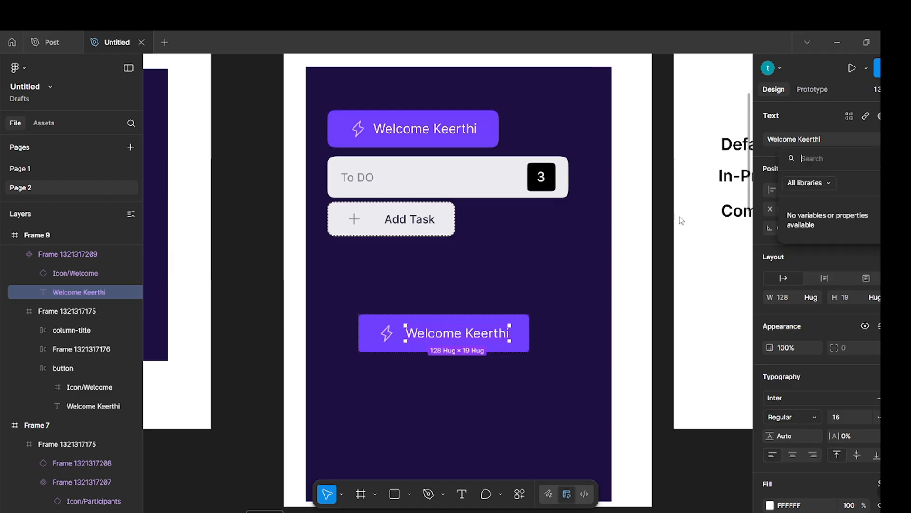
pyautogui.press('Escape')
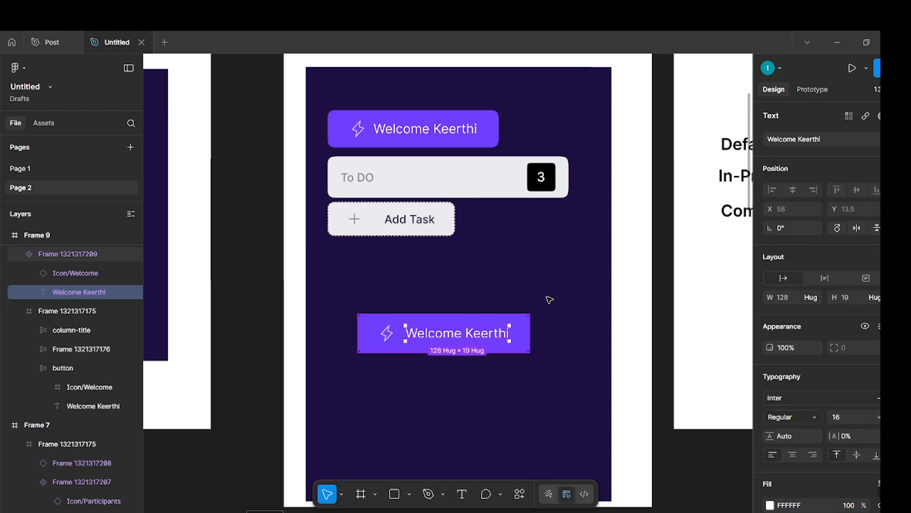
pyautogui.click(636, 281)
pyautogui.click(491, 328)
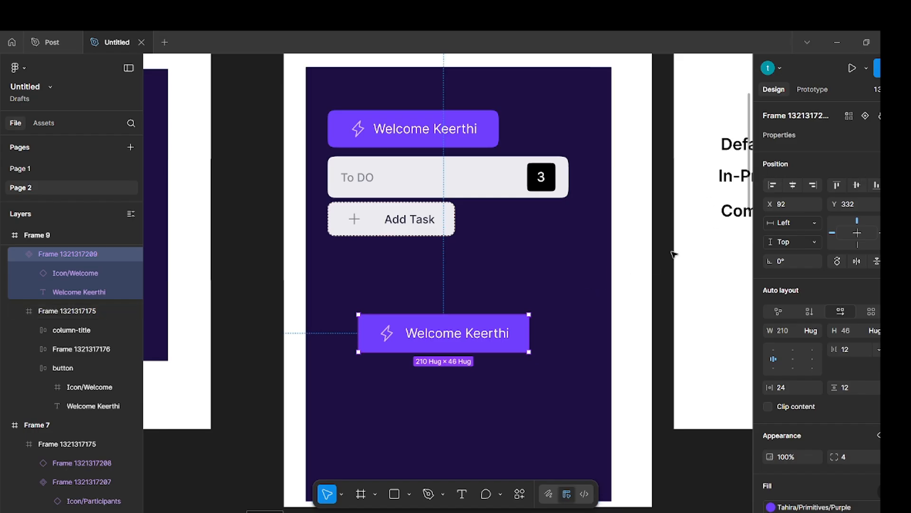
pyautogui.click(660, 310)
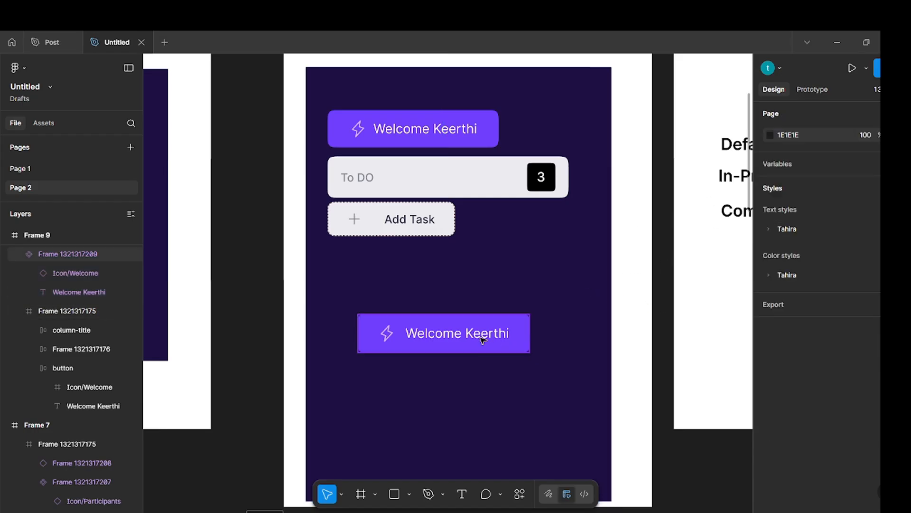
pyautogui.doubleClick(483, 339)
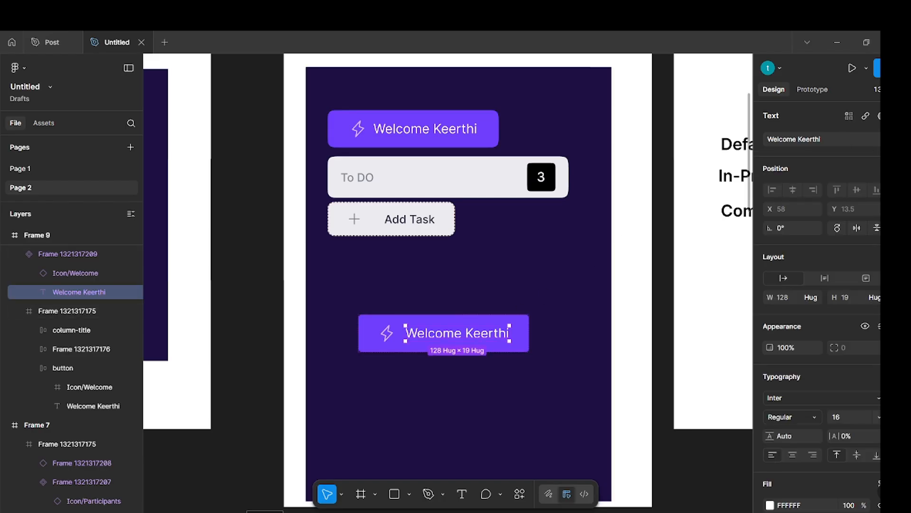
pyautogui.click(897, 139)
pyautogui.click(826, 183)
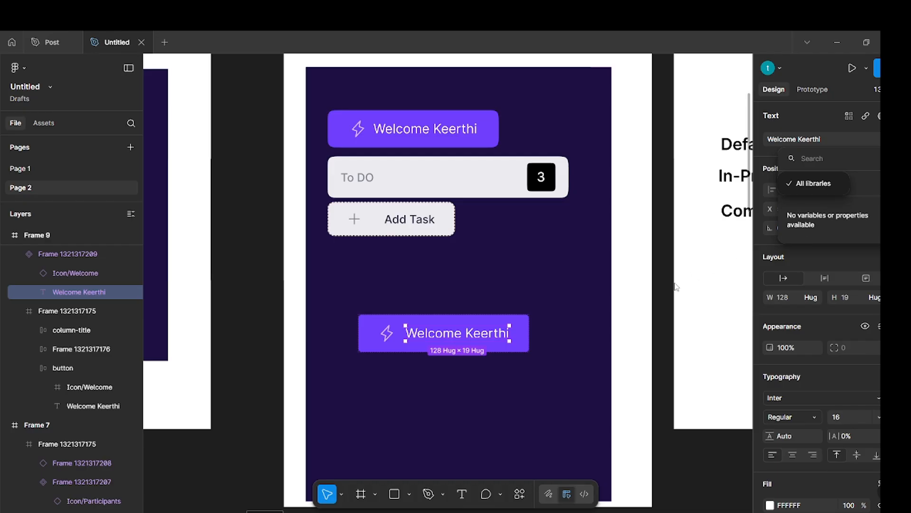
pyautogui.press('Escape')
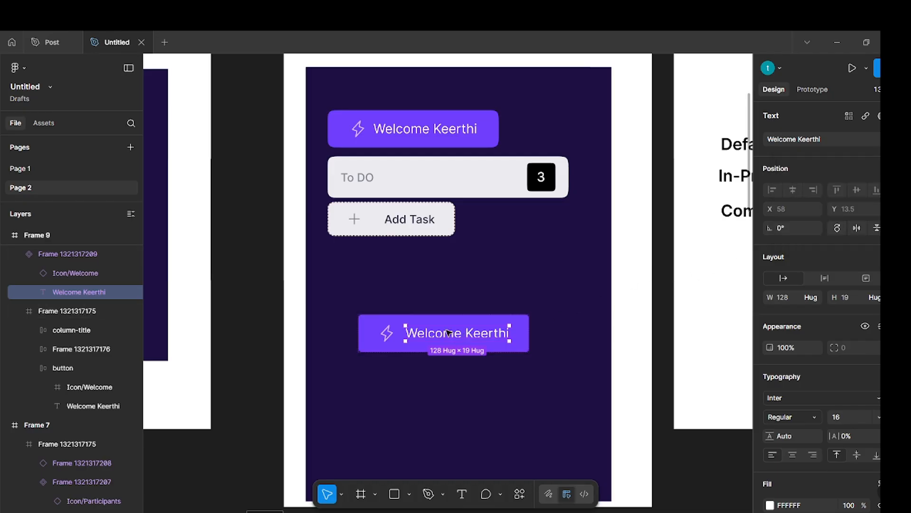
pyautogui.click(644, 305)
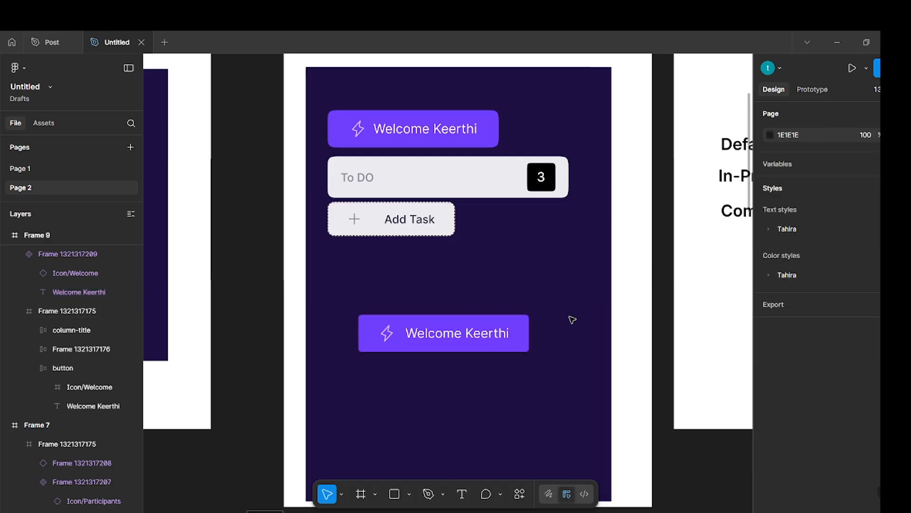
# Create a text property named Button1 on the lower welcome button component, using its welcome label as the value.
pyautogui.click(509, 329)
pyautogui.click(878, 135)
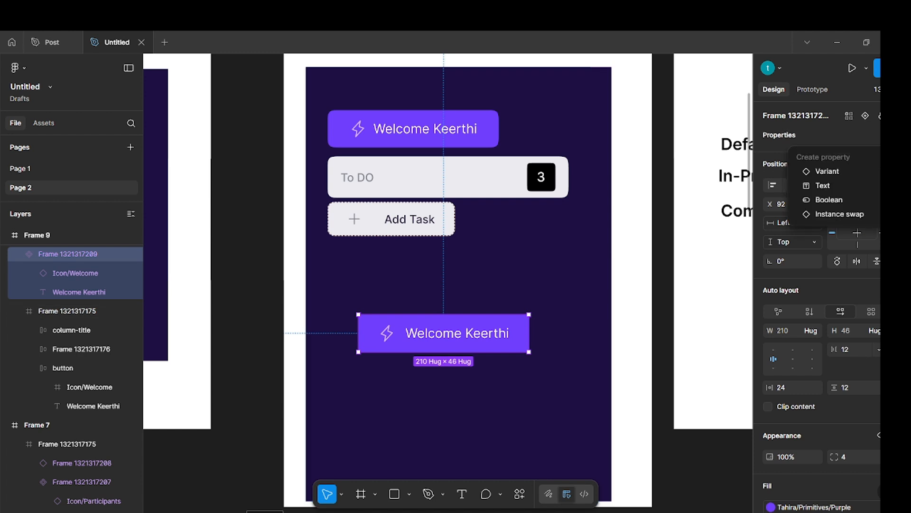
pyautogui.click(823, 186)
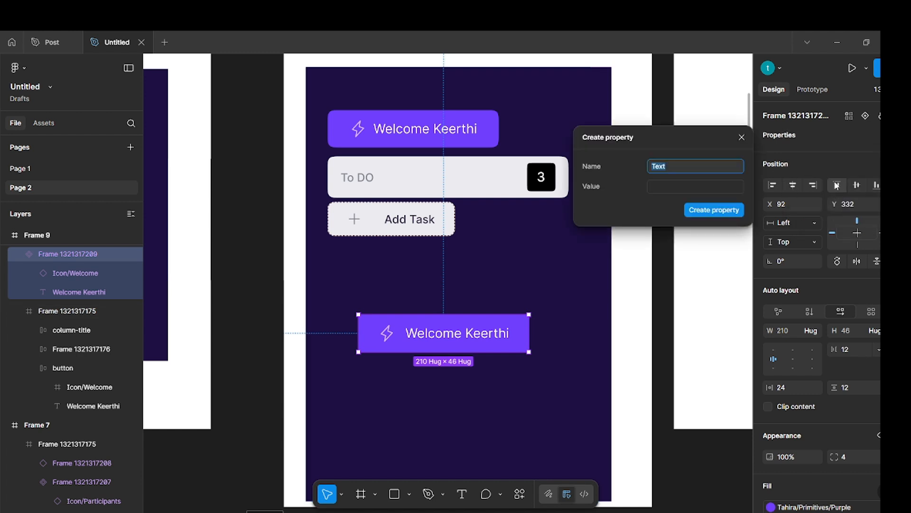
pyautogui.press('BackSpace')
pyautogui.write('Button1')
pyautogui.click(707, 185)
pyautogui.write('Welcome Keerthi')
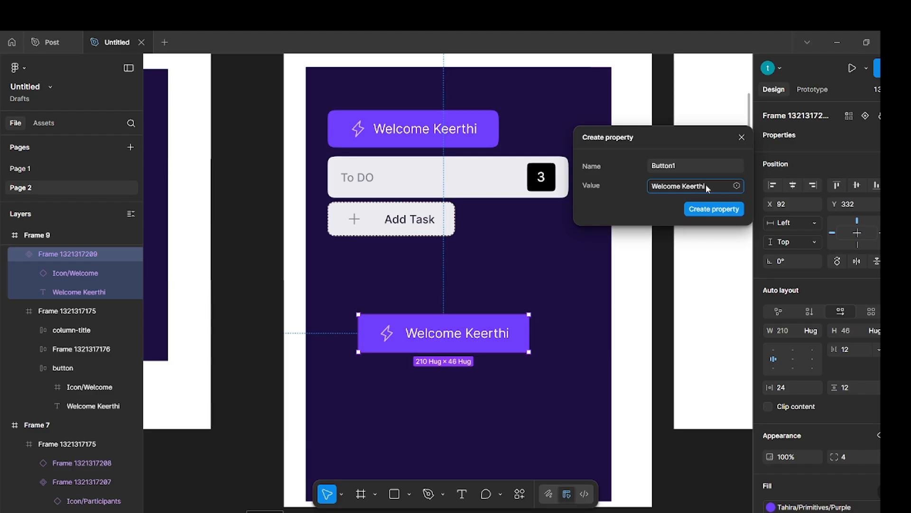
pyautogui.click(724, 209)
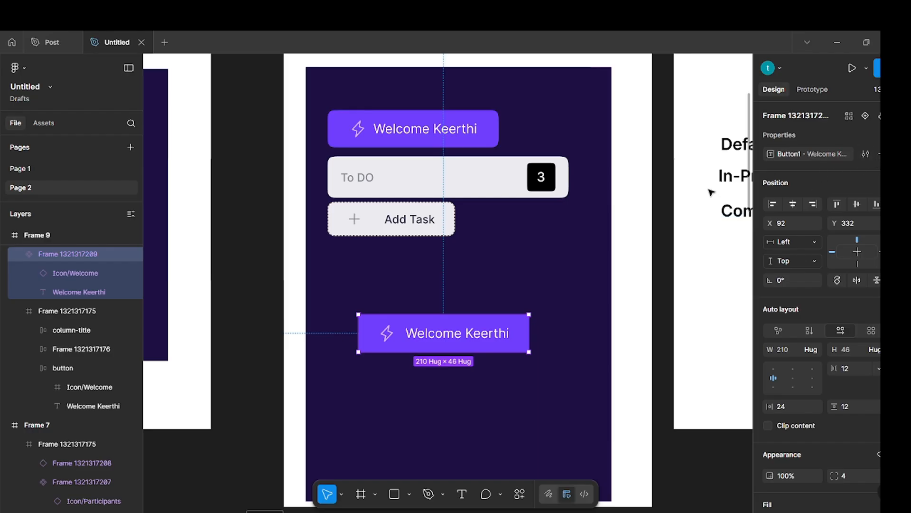
# Link the lower welcome button's label text to the Button1 property.
pyautogui.click(657, 198)
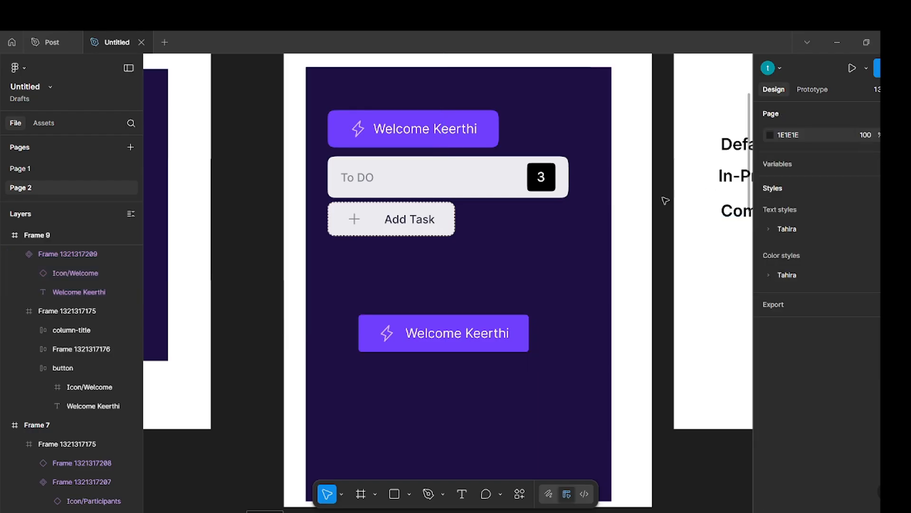
pyautogui.doubleClick(437, 338)
pyautogui.click(895, 139)
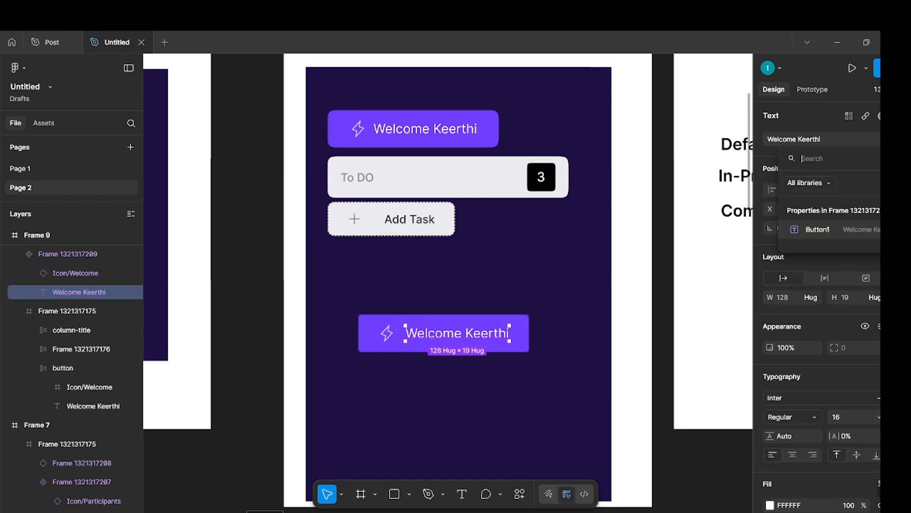
pyautogui.click(818, 229)
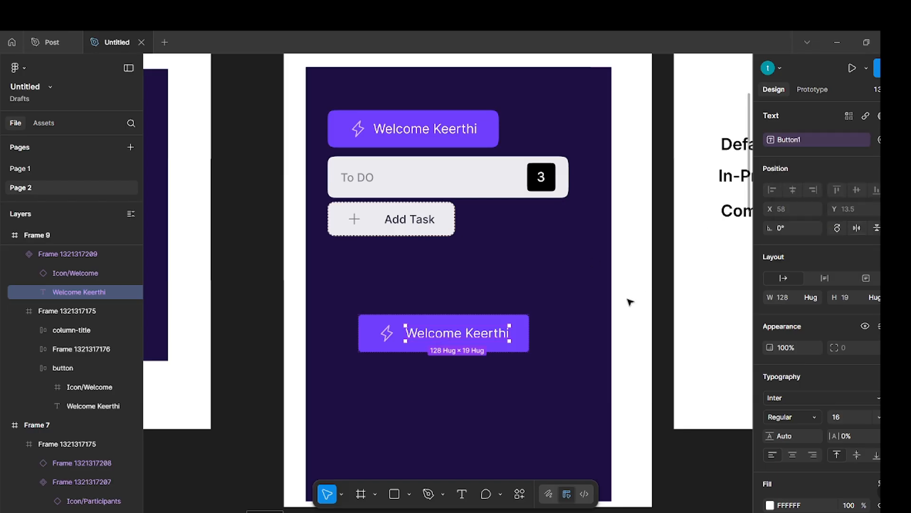
pyautogui.click(601, 310)
# Create an instance swap property named Instance for the lower welcome button's icon, with all Icon instances as preferred values.
pyautogui.doubleClick(387, 332)
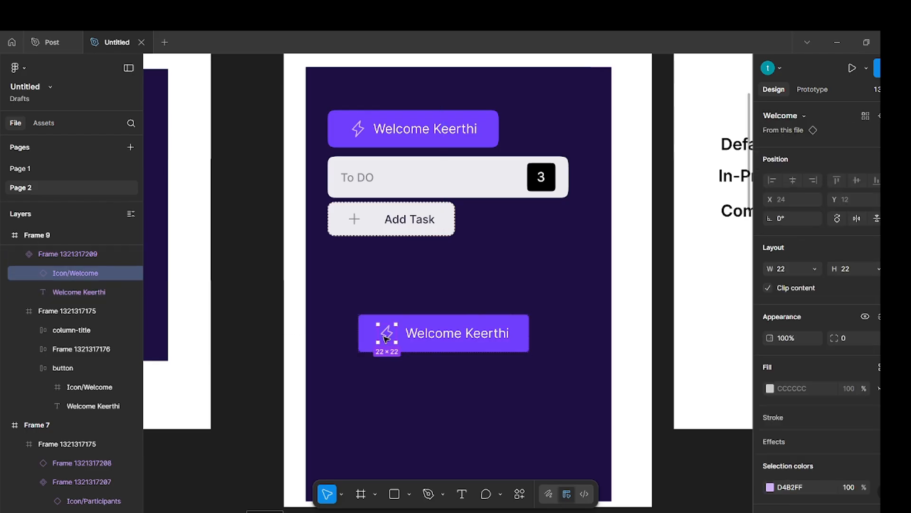
pyautogui.click(878, 115)
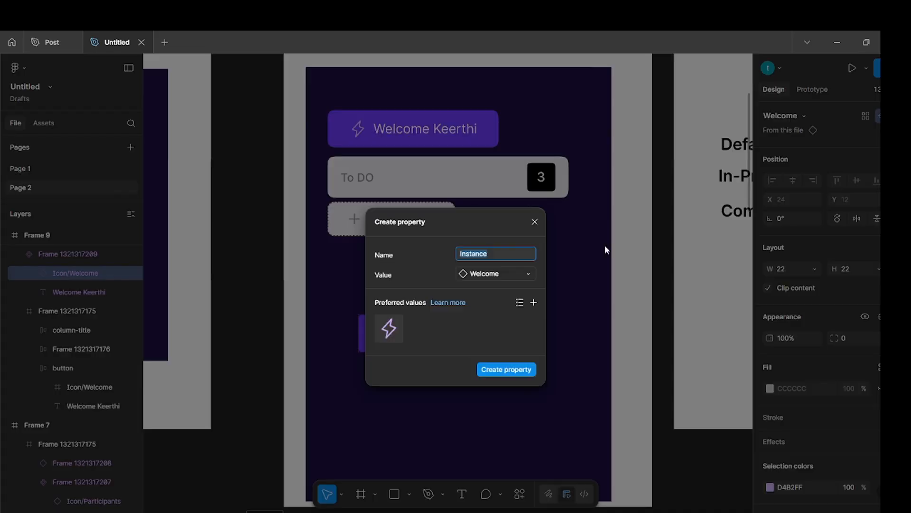
pyautogui.click(533, 301)
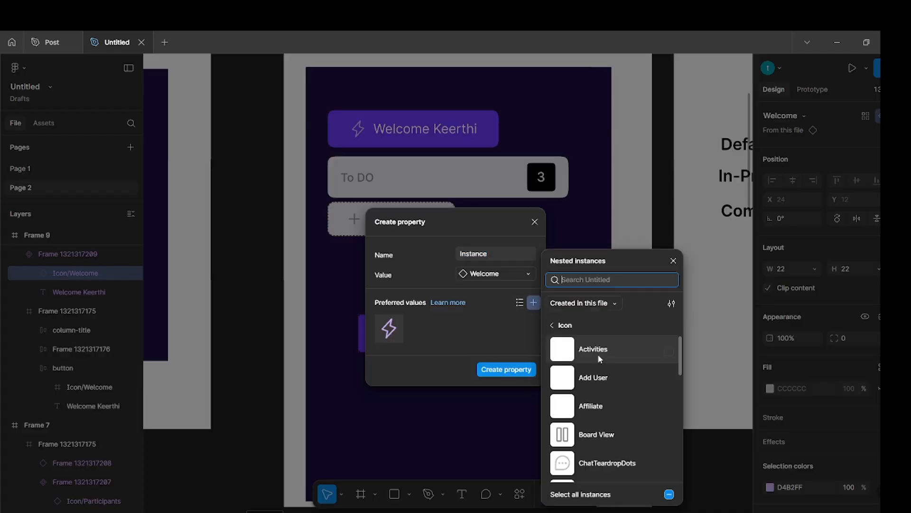
pyautogui.click(567, 494)
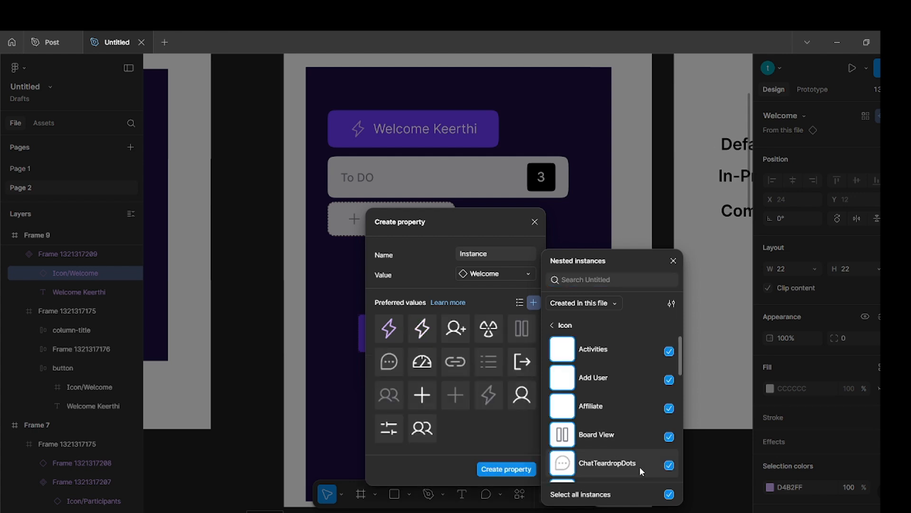
pyautogui.click(504, 468)
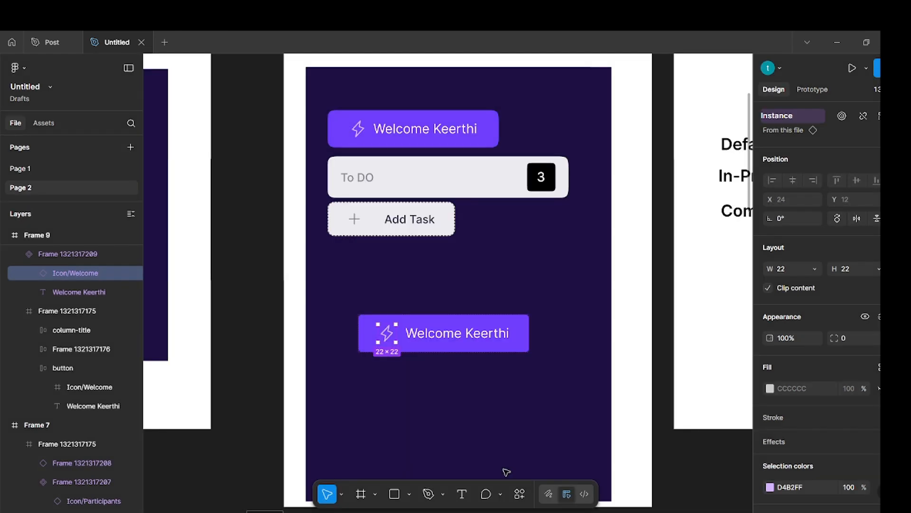
pyautogui.click(589, 330)
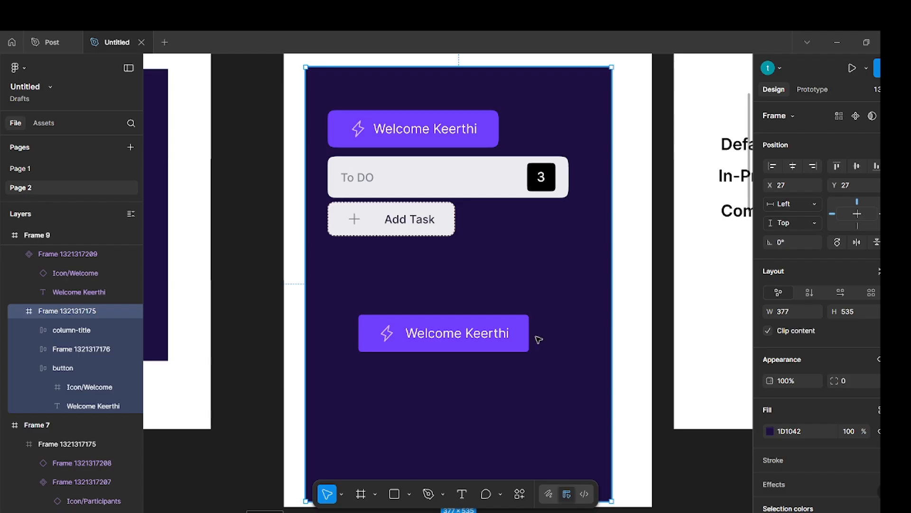
# Move the lower welcome button component up beneath Add Task, aligned with the left edge of the elements above.
pyautogui.moveTo(478, 339); pyautogui.dragTo(446, 293)
pyautogui.click(579, 290)
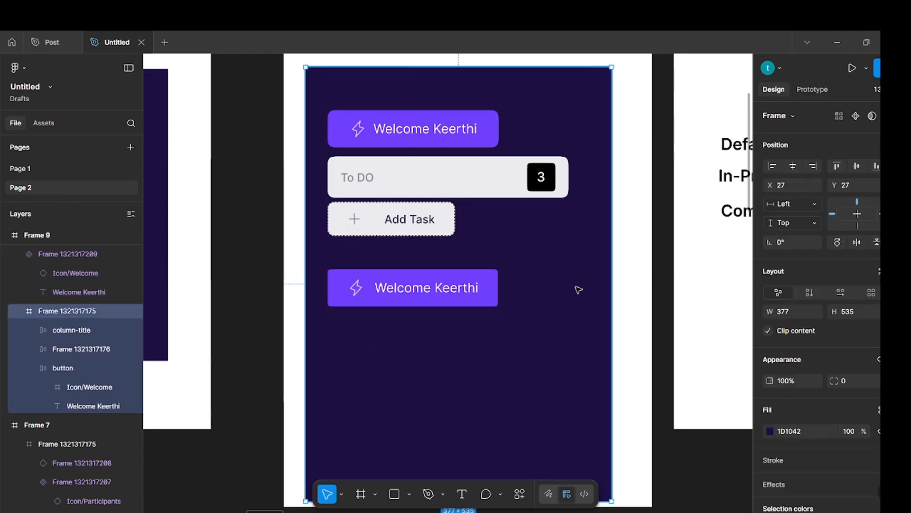
pyautogui.click(470, 177)
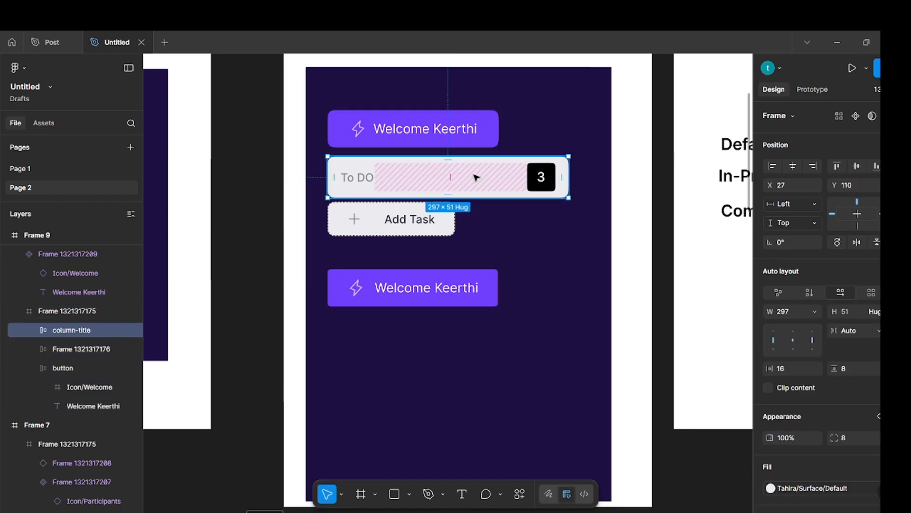
pyautogui.click(574, 280)
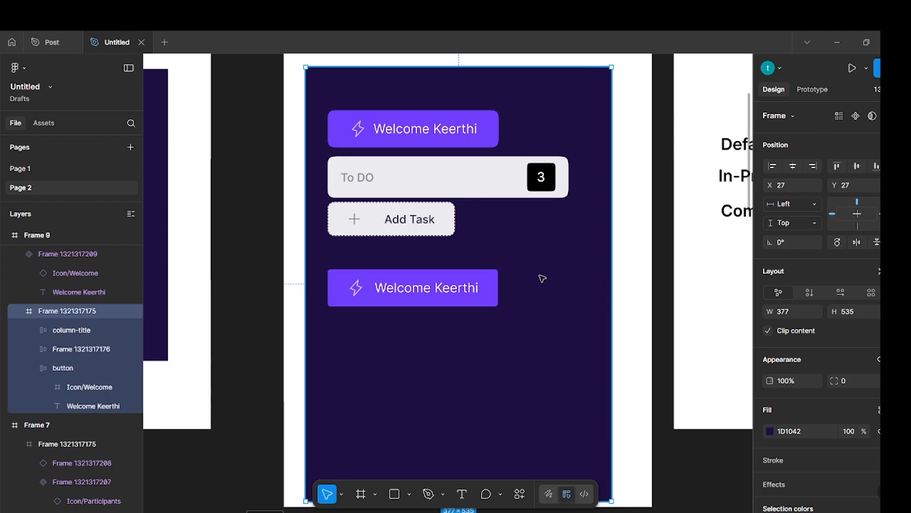
# Duplicate the To DO column-title bar below the lower welcome button and turn the copy into a component.
pyautogui.click(482, 191)
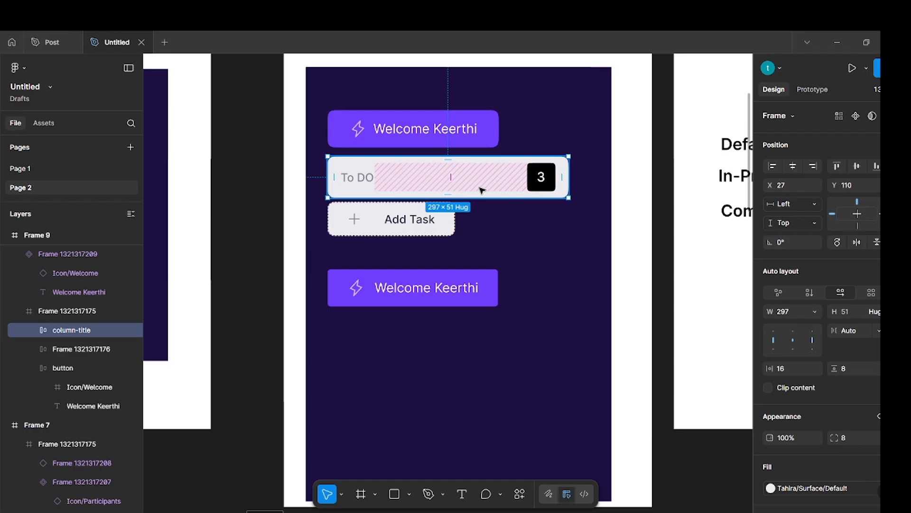
pyautogui.moveTo(482, 185); pyautogui.dragTo(474, 366)
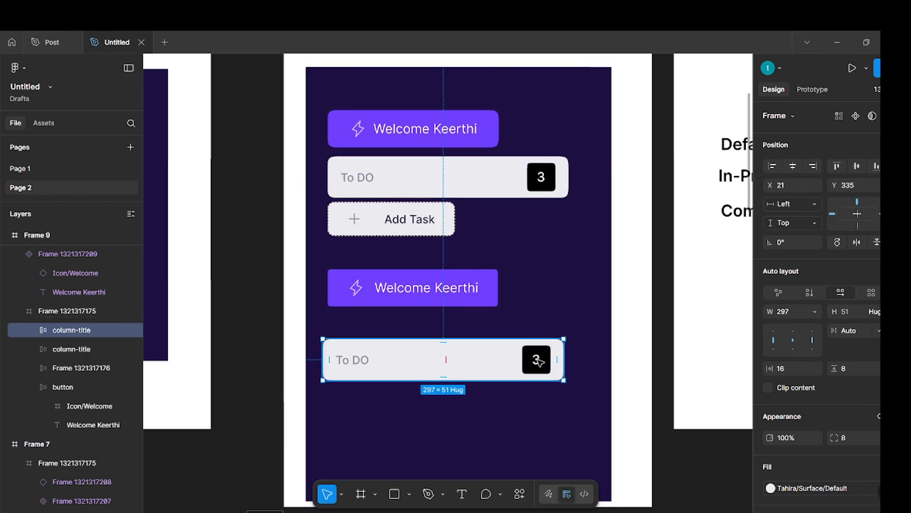
pyautogui.doubleClick(537, 359)
pyautogui.click(582, 300)
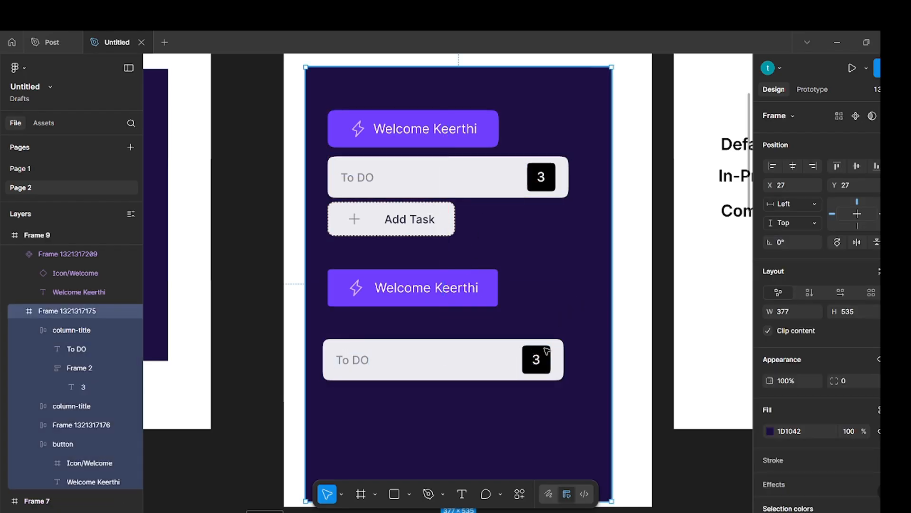
pyautogui.click(406, 351)
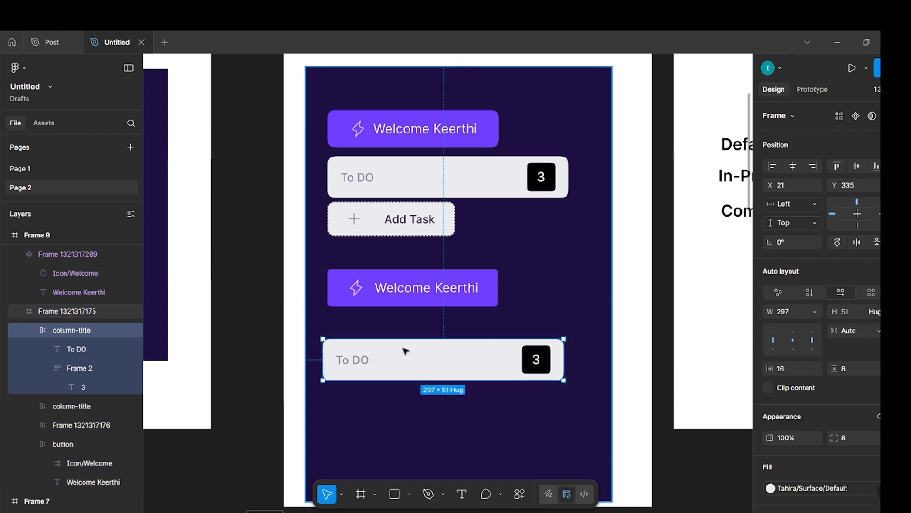
pyautogui.click(860, 117)
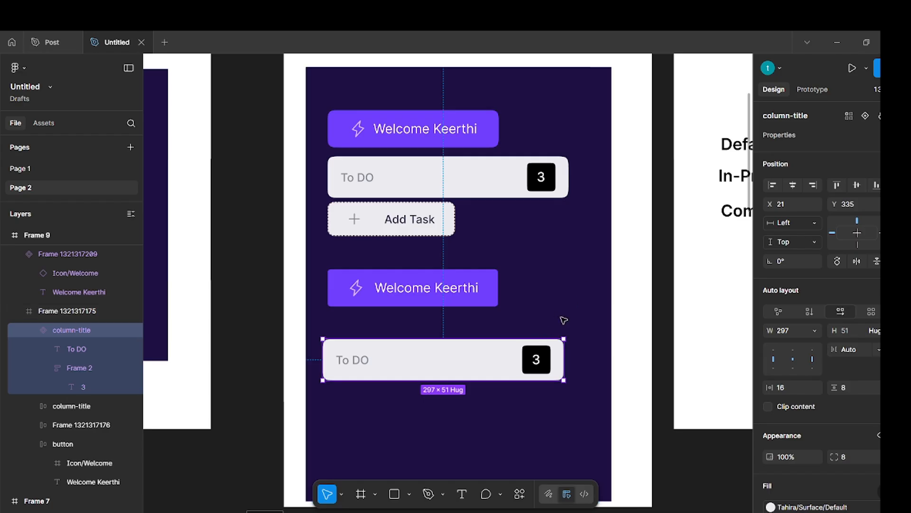
# Create a text property named To do with the value 3 on the column-title component.
pyautogui.click(877, 135)
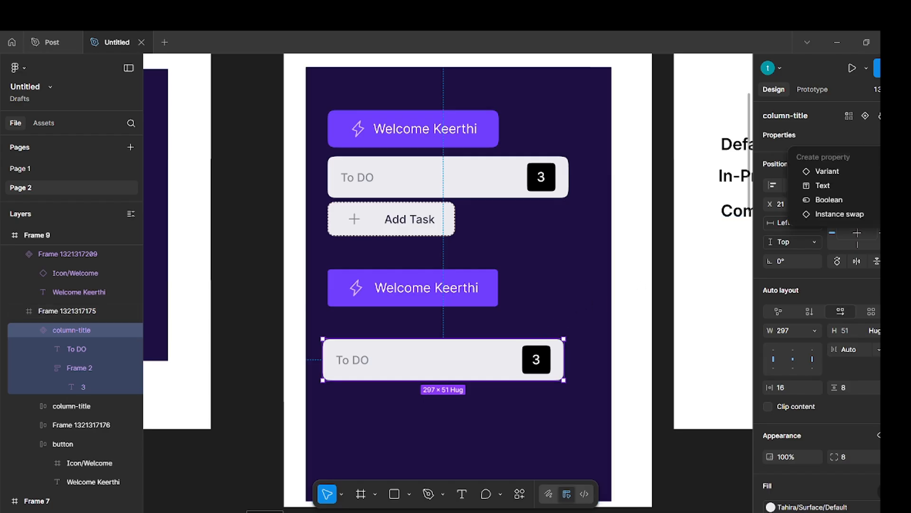
pyautogui.click(822, 185)
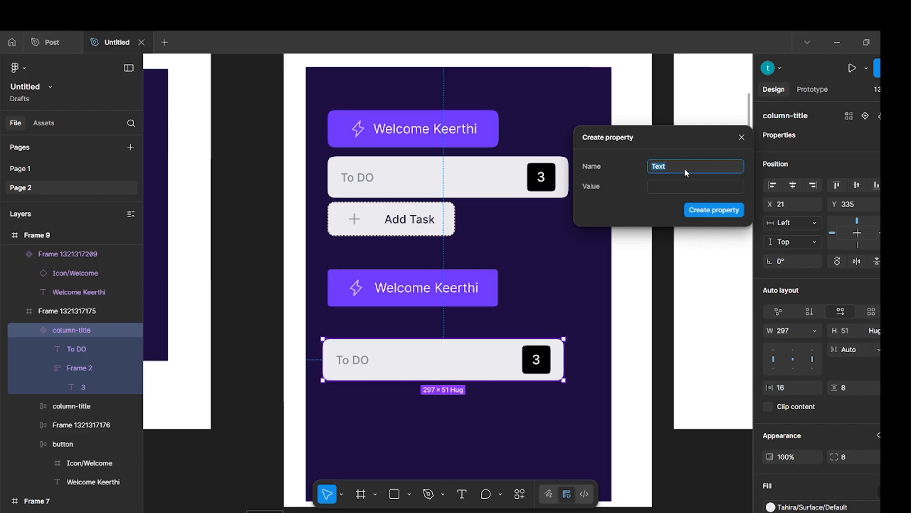
pyautogui.press('BackSpace')
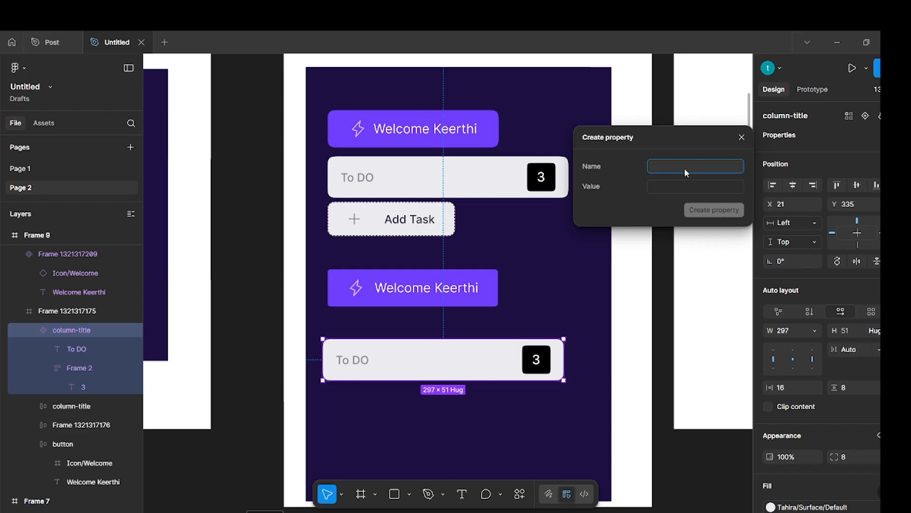
pyautogui.write('To do')
pyautogui.click(688, 186)
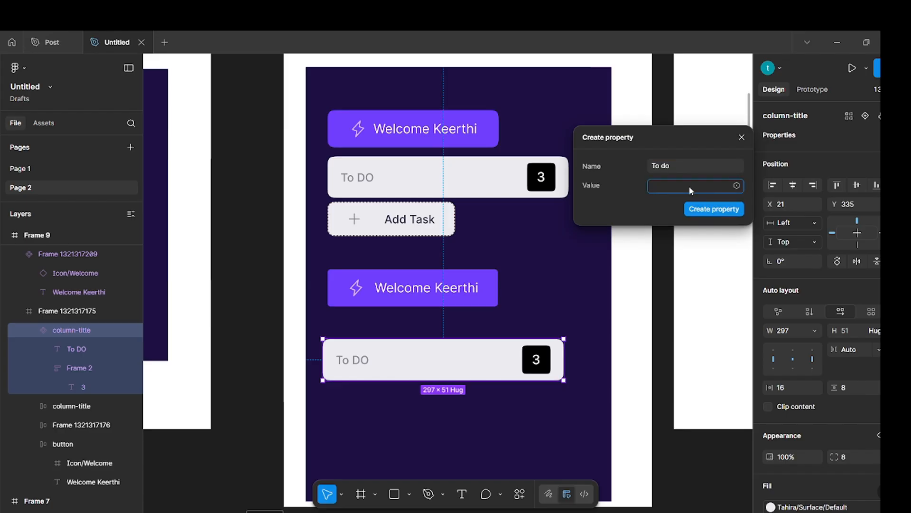
pyautogui.write('3')
pyautogui.click(729, 212)
pyautogui.click(668, 252)
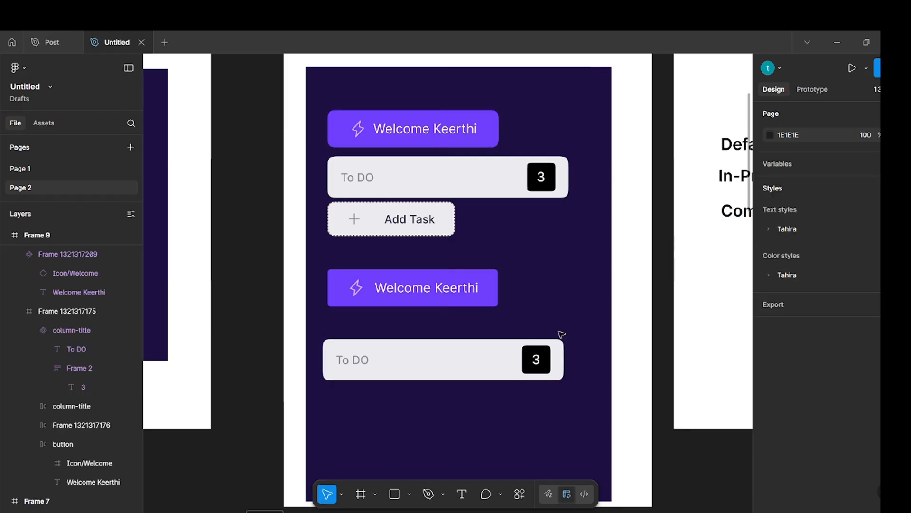
# Link the number text in the lower column-title component to the existing To do text property.
pyautogui.keyDown('ctrl'); pyautogui.click(540, 360); pyautogui.keyUp('ctrl')
pyautogui.click(894, 139)
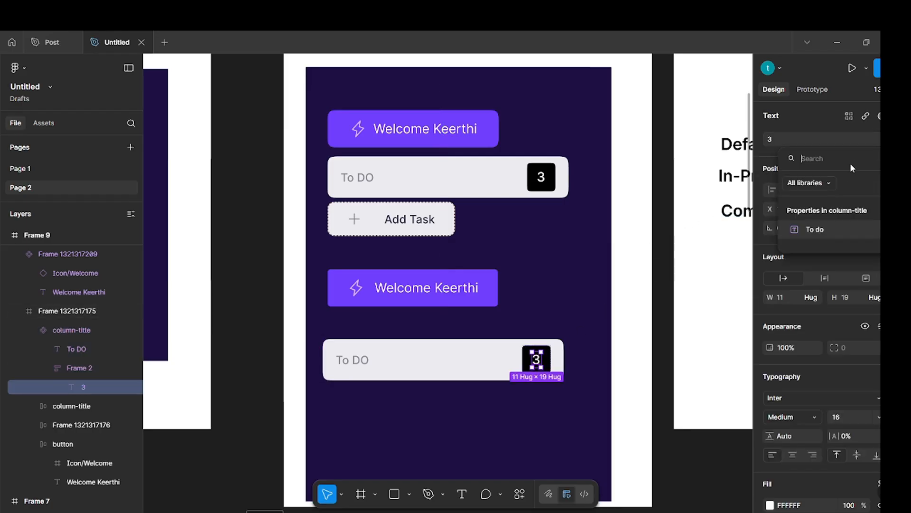
pyautogui.click(821, 230)
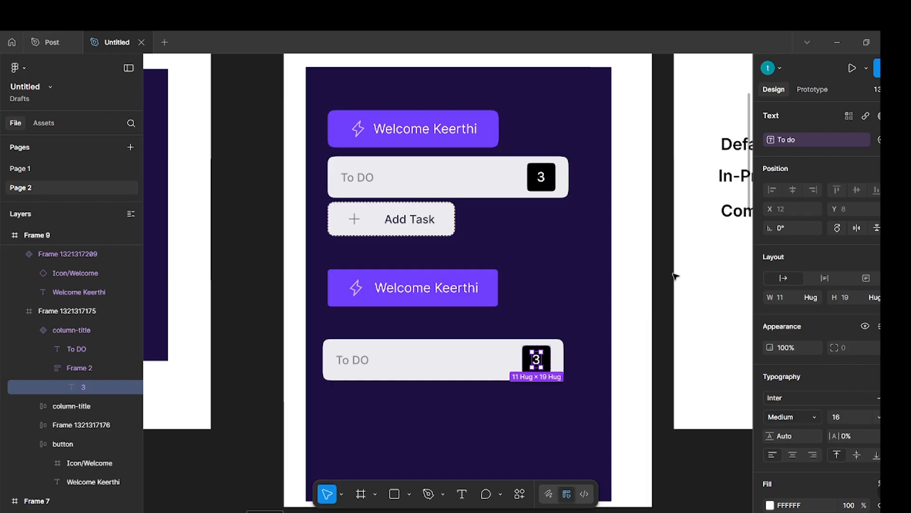
pyautogui.click(641, 282)
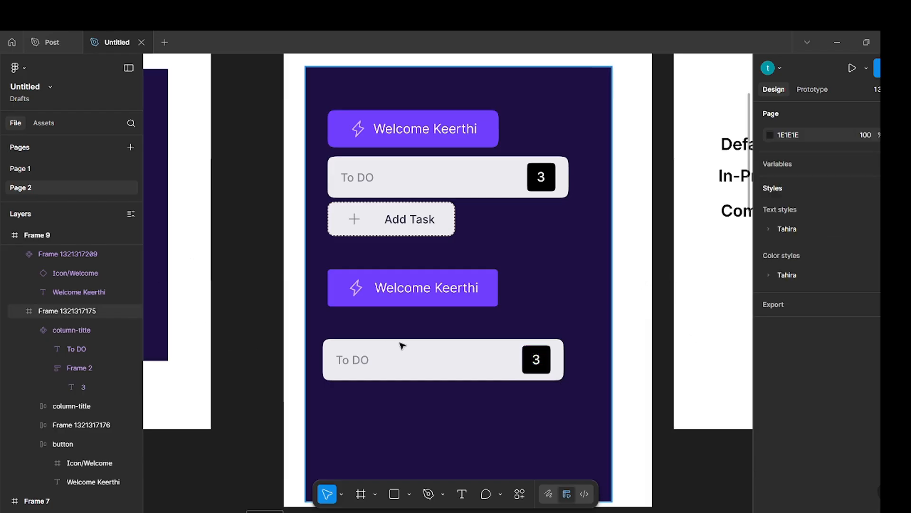
# Place an instance of the column-title component beneath it and set its To do property to 30.
pyautogui.click(412, 359)
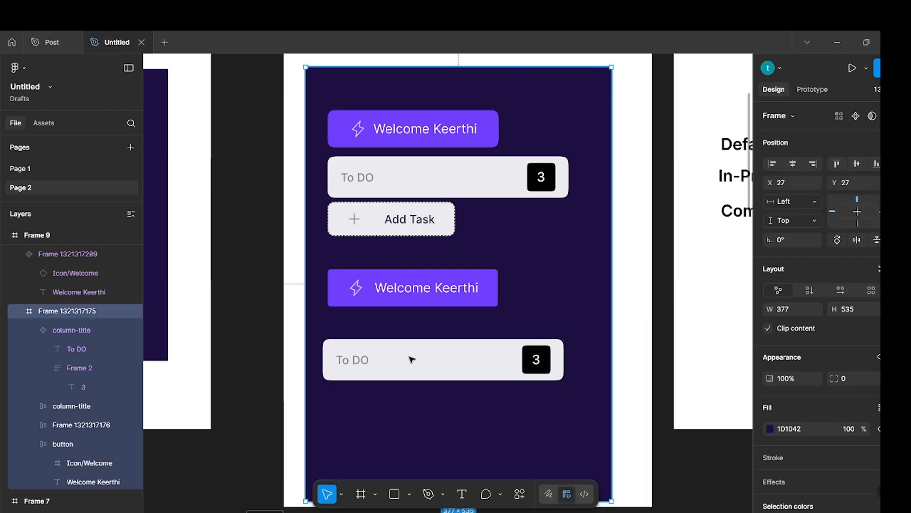
pyautogui.scroll(-3, 428, 352)
pyautogui.click(435, 356)
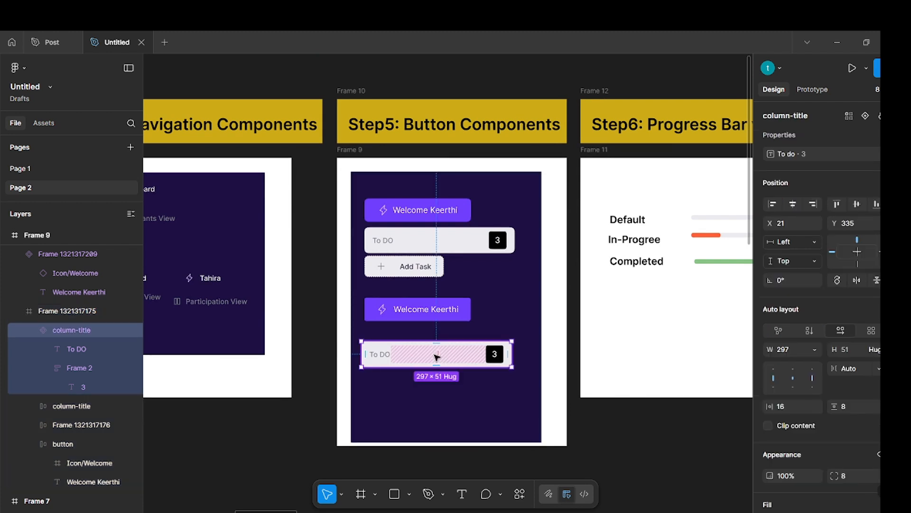
pyautogui.moveTo(414, 355); pyautogui.dragTo(420, 394)
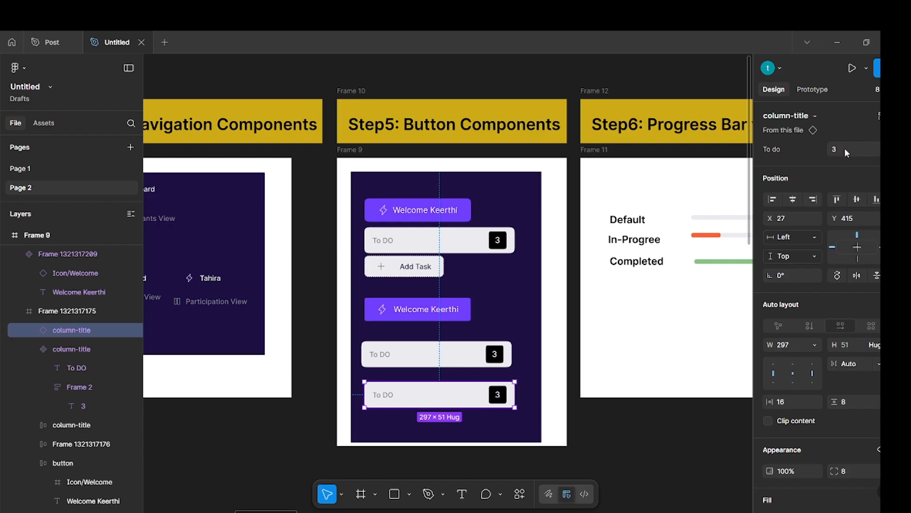
pyautogui.press('Return')
pyautogui.press('Escape')
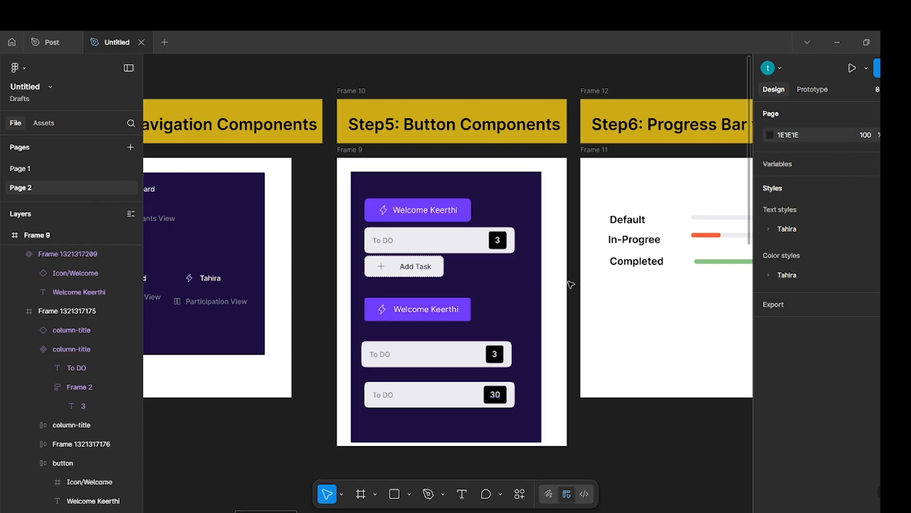
# Extend Frame 9 downward to a height of about 638 and its dark inner frame to about 587.
pyautogui.click(362, 161)
pyautogui.moveTo(514, 446); pyautogui.dragTo(517, 479)
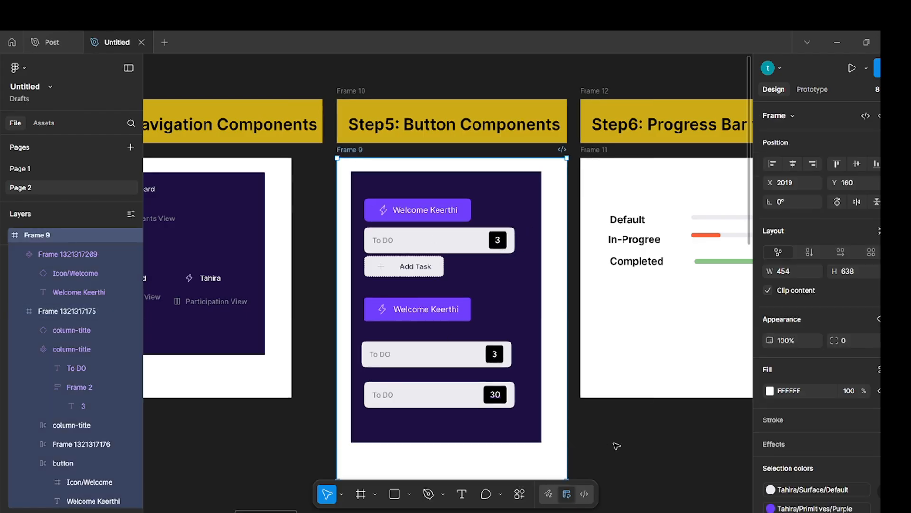
pyautogui.click(616, 445)
pyautogui.click(532, 427)
pyautogui.moveTo(505, 442); pyautogui.dragTo(506, 467)
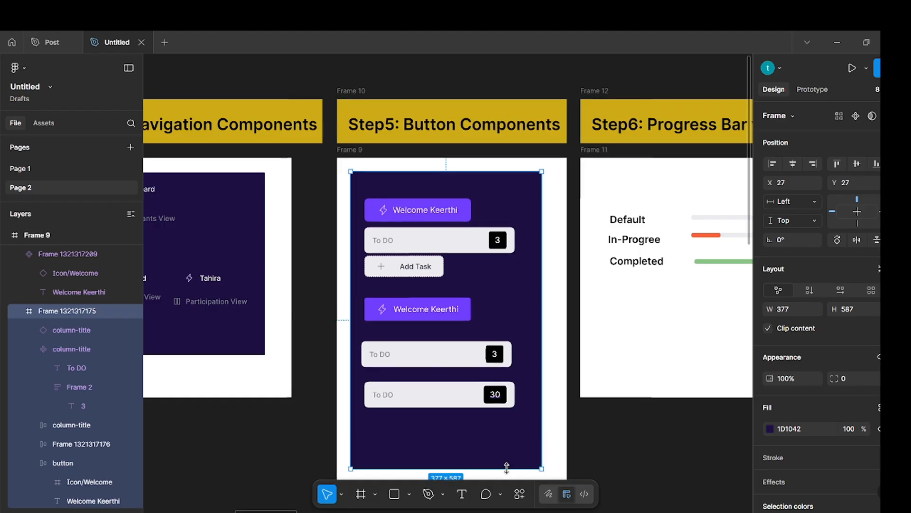
# Delete the column-title test instance below the component.
pyautogui.click(454, 394)
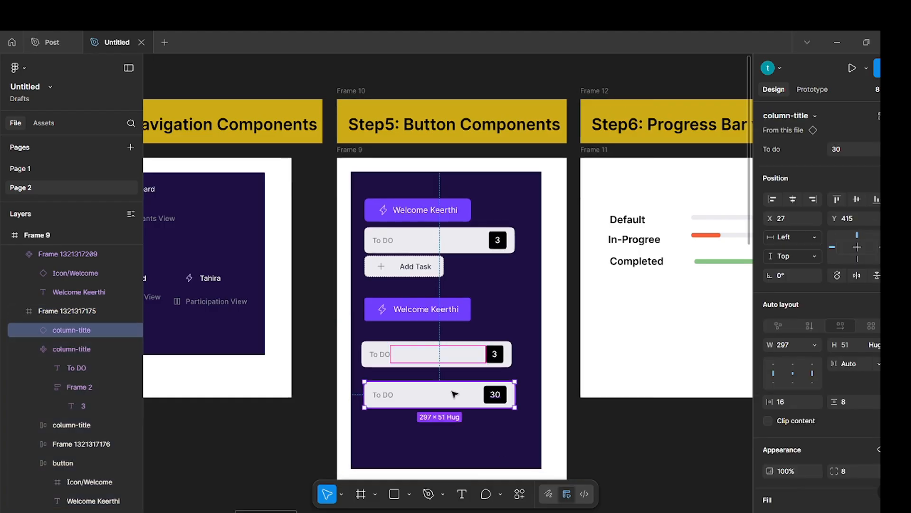
pyautogui.press('Delete')
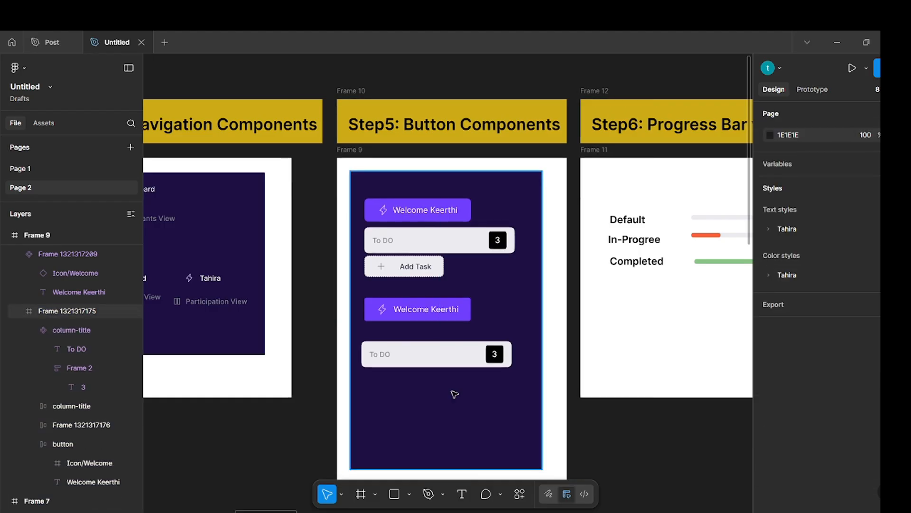
# Duplicate the Add Task button below the lower column-title component and turn the copy into a component.
pyautogui.click(429, 266)
pyautogui.moveTo(429, 265); pyautogui.dragTo(426, 404)
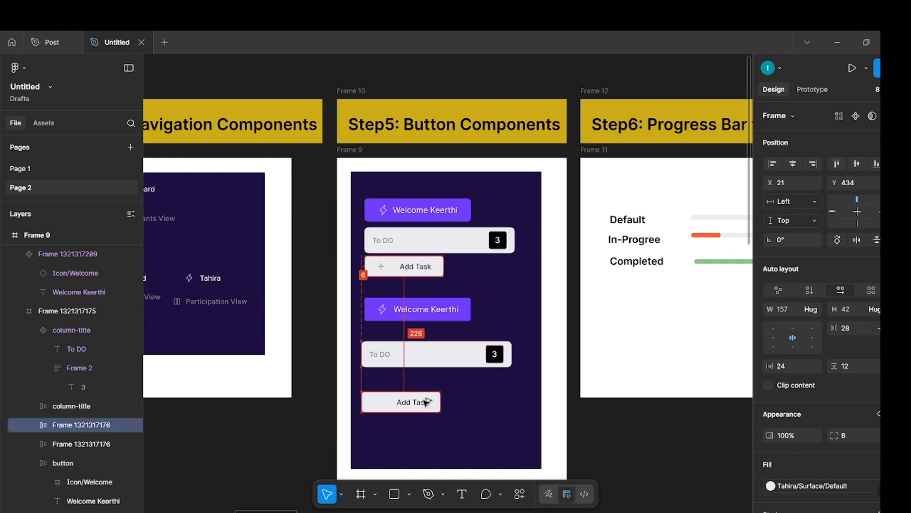
pyautogui.click(857, 117)
pyautogui.click(499, 430)
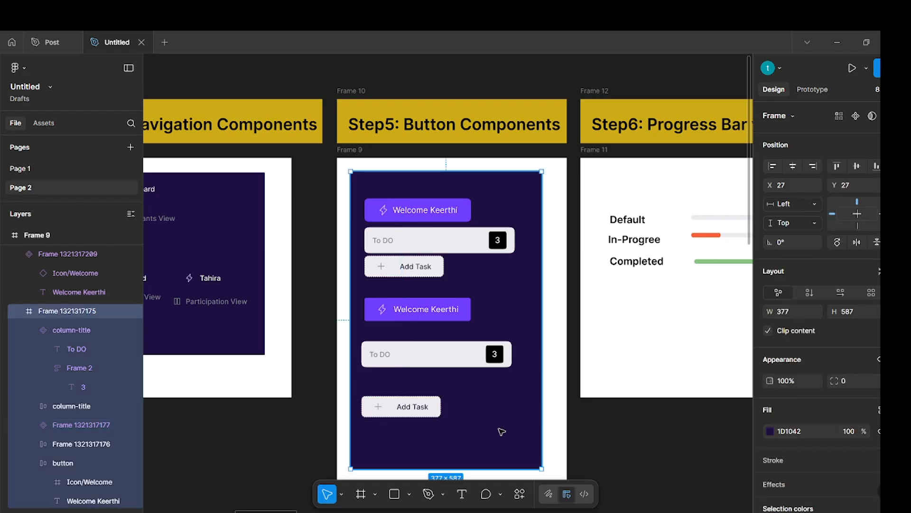
pyautogui.scroll(5, 370, 425)
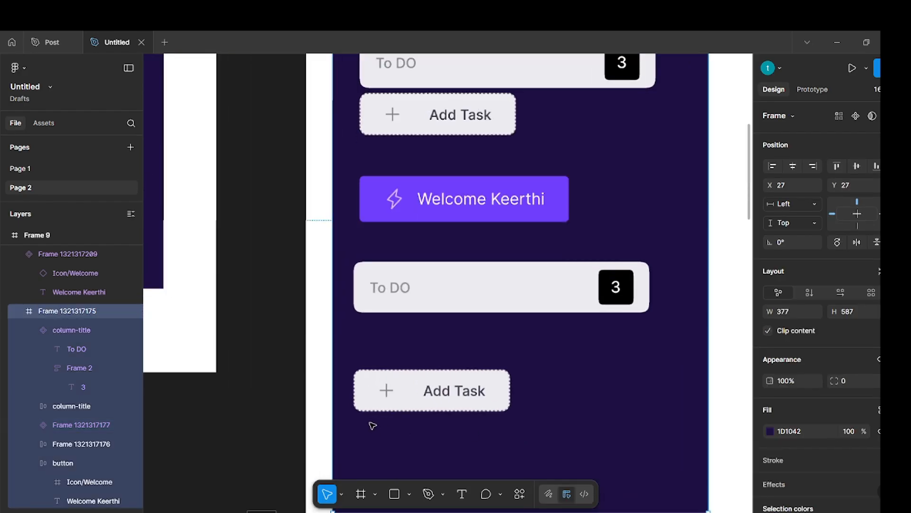
pyautogui.click(475, 396)
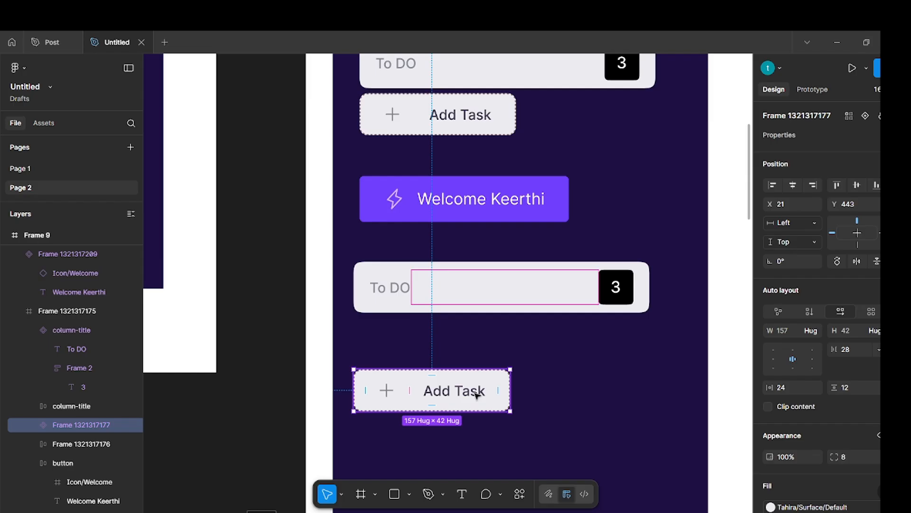
pyautogui.press('Escape')
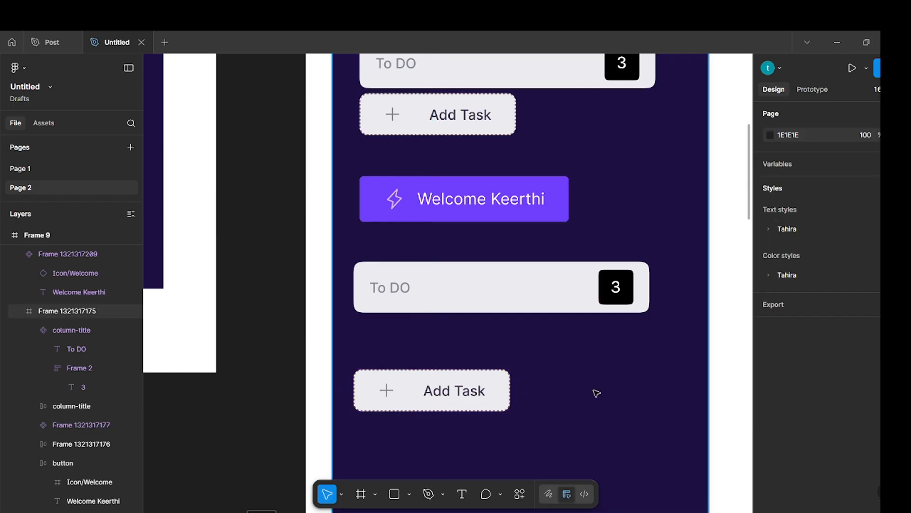
# Create a component set from the three progress bars in the Step6 frame.
pyautogui.scroll(3, 597, 393)
pyautogui.scroll(-2, 597, 393)
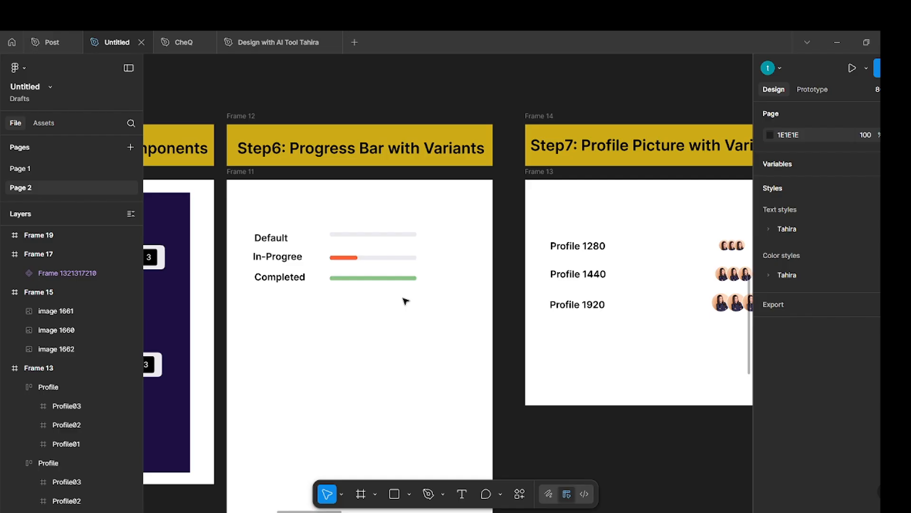
pyautogui.hscroll(-2, 405, 300)
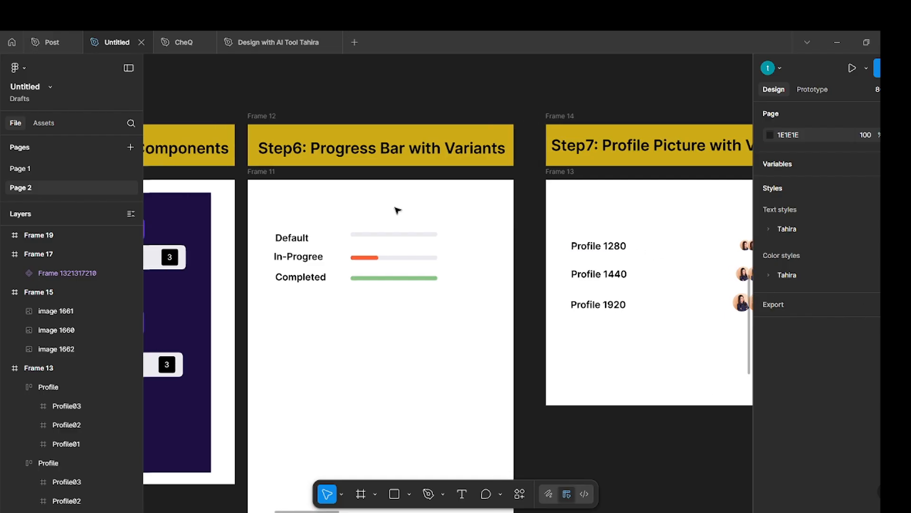
pyautogui.moveTo(345, 217); pyautogui.dragTo(464, 324)
pyautogui.click(868, 117)
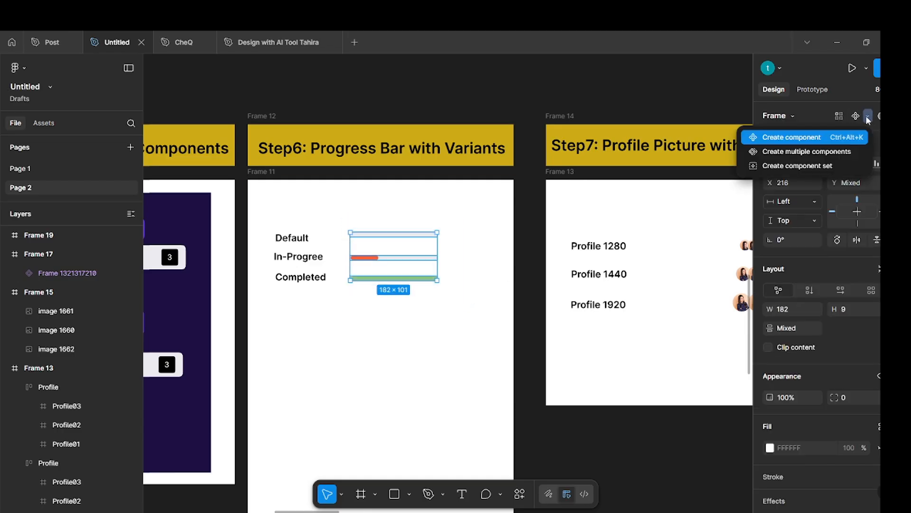
pyautogui.click(833, 165)
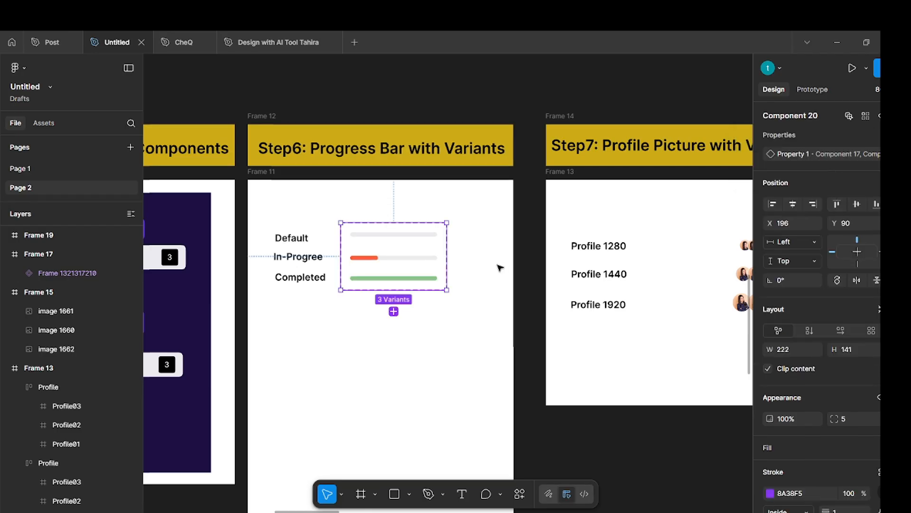
# Rename the progress bar set's variant property to Progress Indicator.
pyautogui.doubleClick(806, 155)
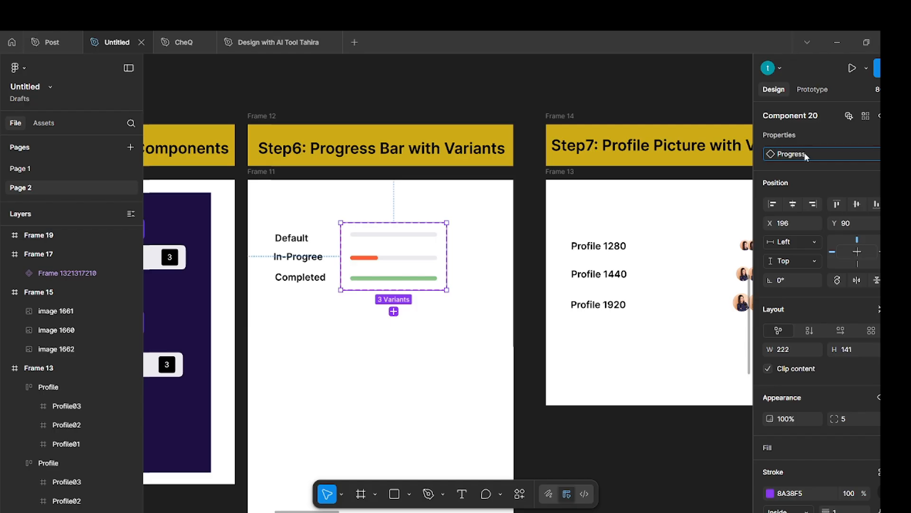
pyautogui.write('Progress Indicator')
pyautogui.press('Return')
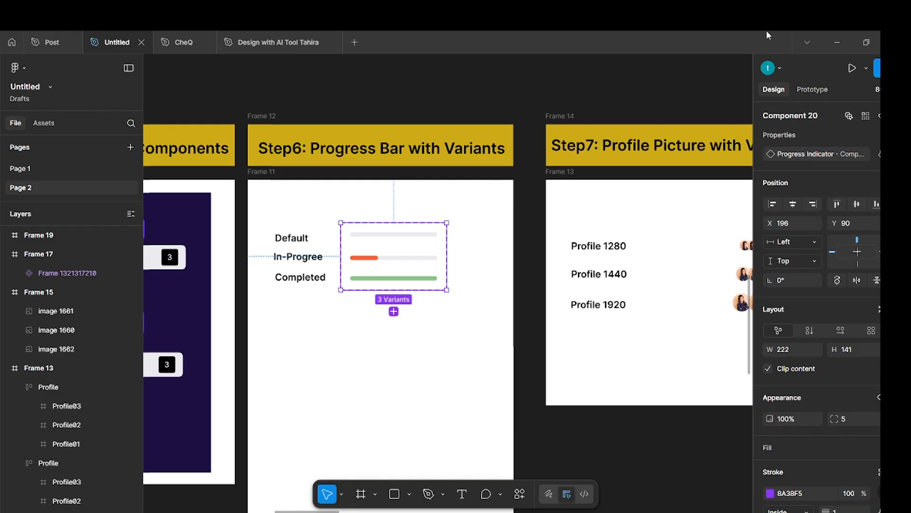
# Set the Progress Indicator value of the plain grey bar variant to default.
pyautogui.keyDown('ctrl'); pyautogui.click(423, 234); pyautogui.keyUp('ctrl')
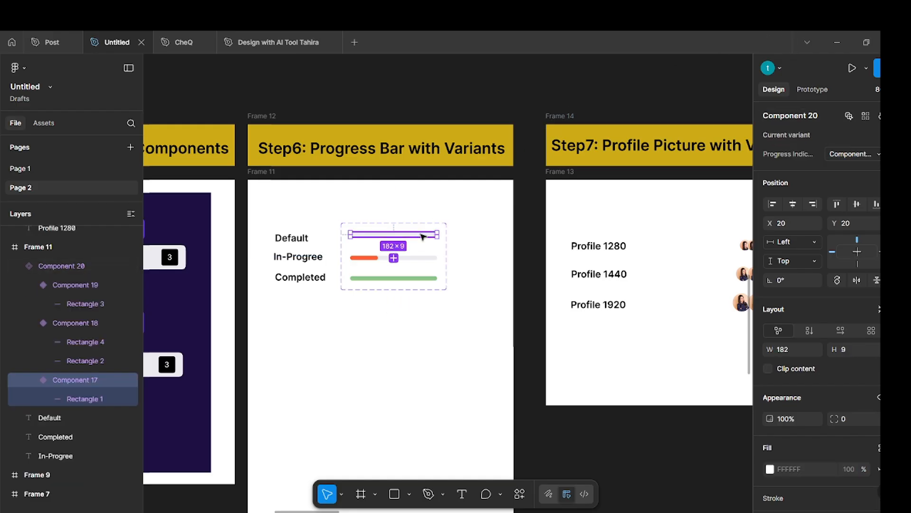
pyautogui.click(863, 157)
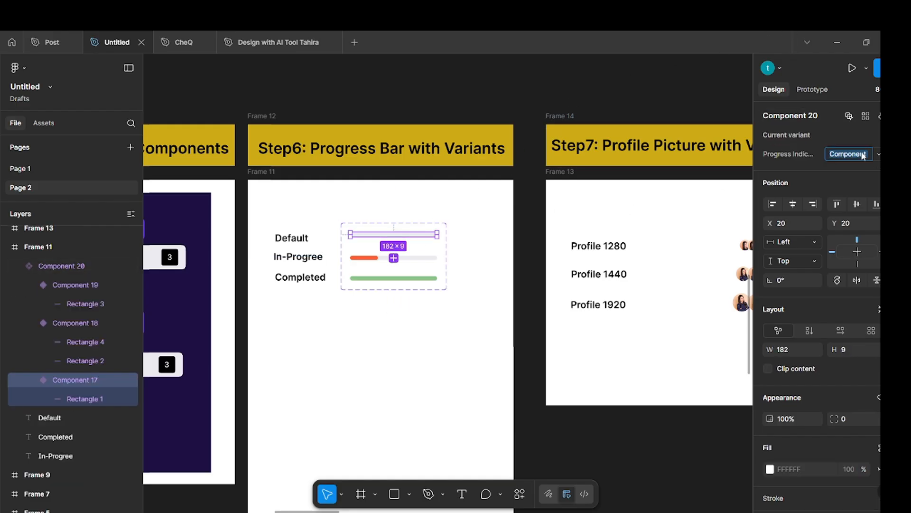
pyautogui.write('default')
pyautogui.press('Return')
# Set the Progress Indicator value of the partly orange bar variant to In progress.
pyautogui.click(417, 258)
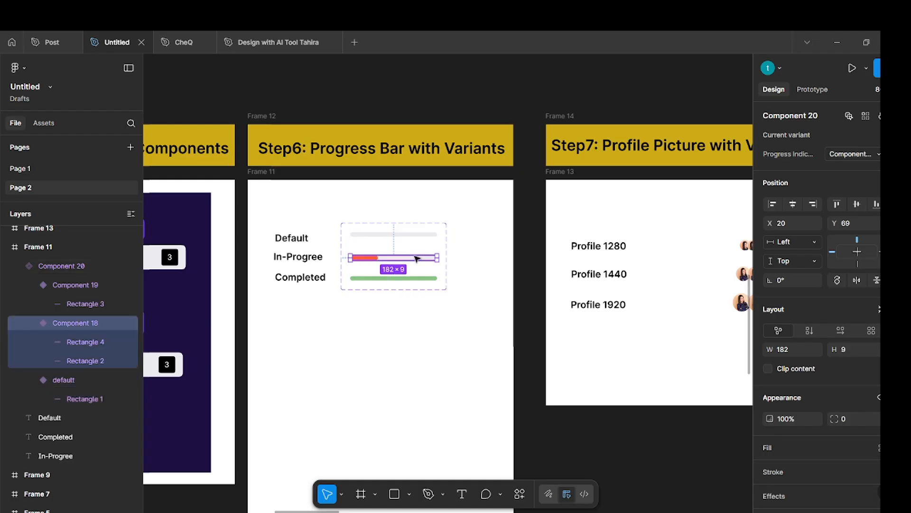
pyautogui.click(867, 155)
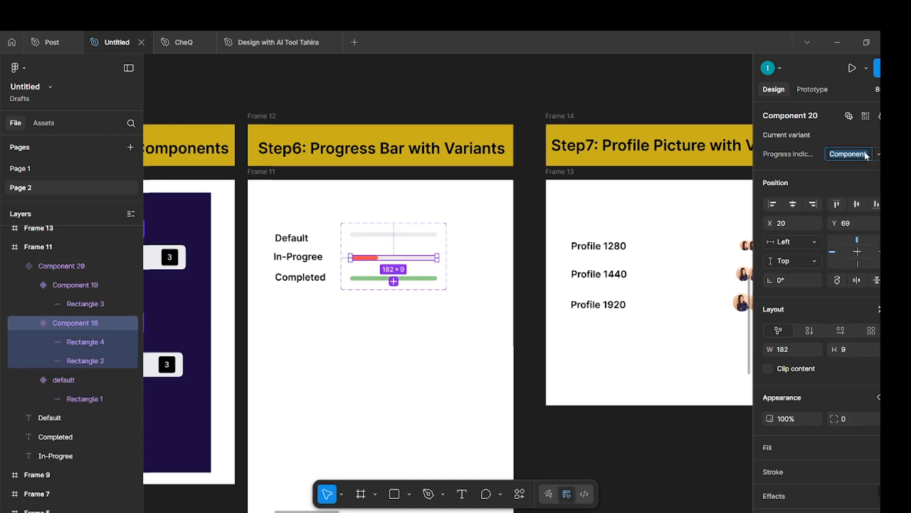
pyautogui.write('In progress')
pyautogui.press('Return')
# Set the Progress Indicator value of the green bar variant to completed.
pyautogui.click(406, 278)
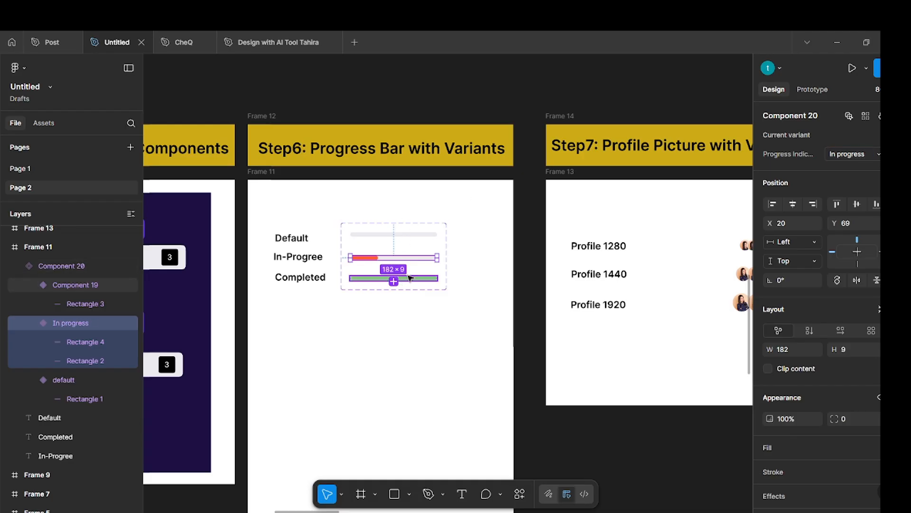
pyautogui.click(849, 154)
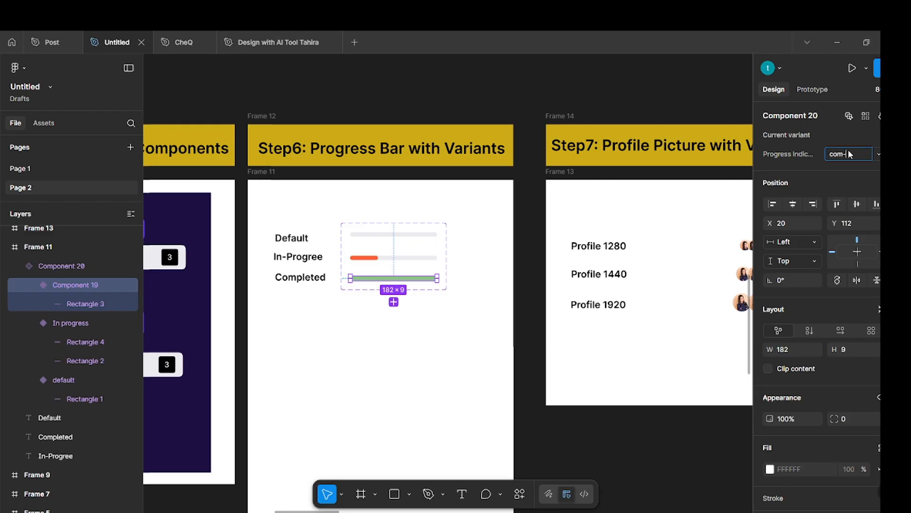
pyautogui.write('completed')
pyautogui.press('Return')
pyautogui.click(357, 345)
# Place an instance of the default progress bar below the component set and check its Progress Indicator options.
pyautogui.doubleClick(396, 234)
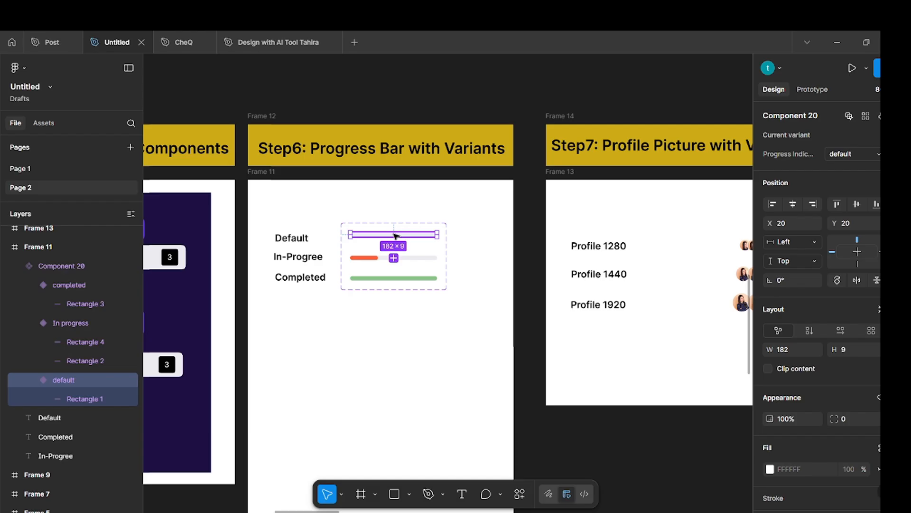
pyautogui.moveTo(396, 235); pyautogui.dragTo(394, 350)
pyautogui.click(879, 150)
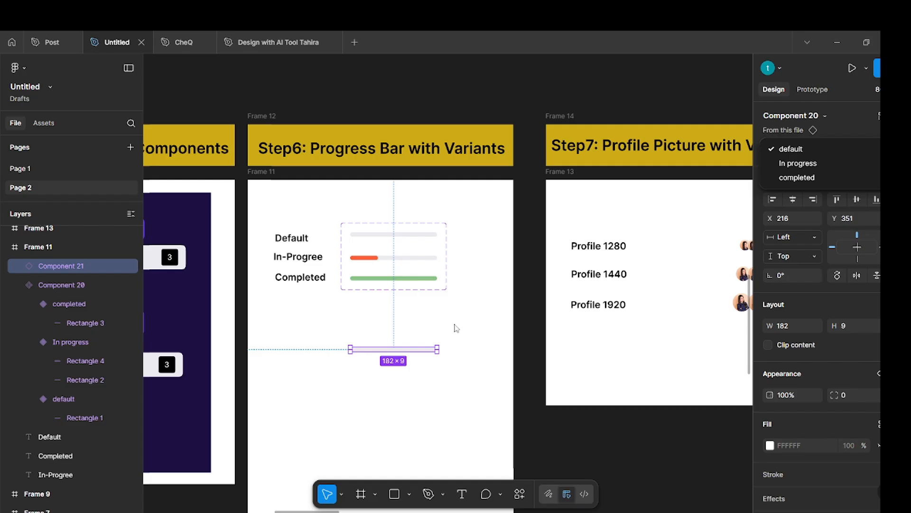
pyautogui.press('Escape')
# Create a component set from the three profile picture groups for 1280, 1440 and 1920 in the Step7 frame.
pyautogui.hscroll(3, 442, 317)
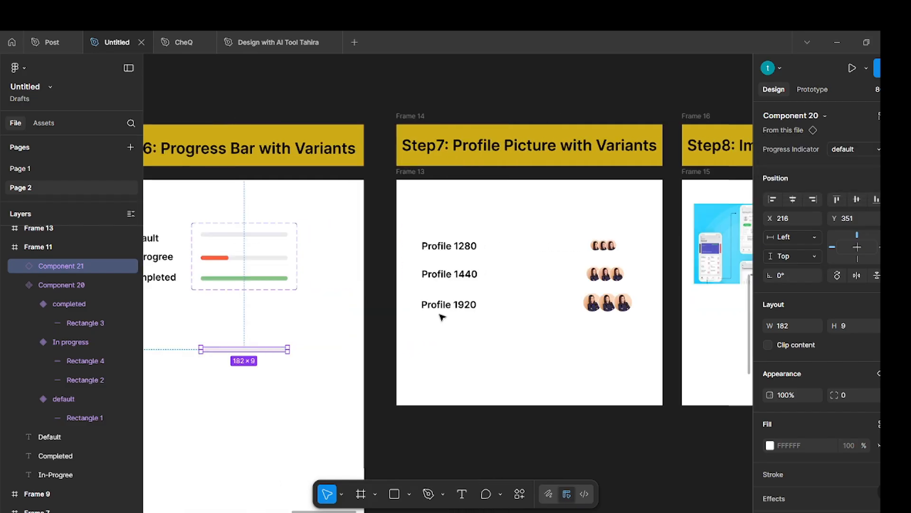
pyautogui.hscroll(1, 442, 315)
pyautogui.hscroll(2, 464, 317)
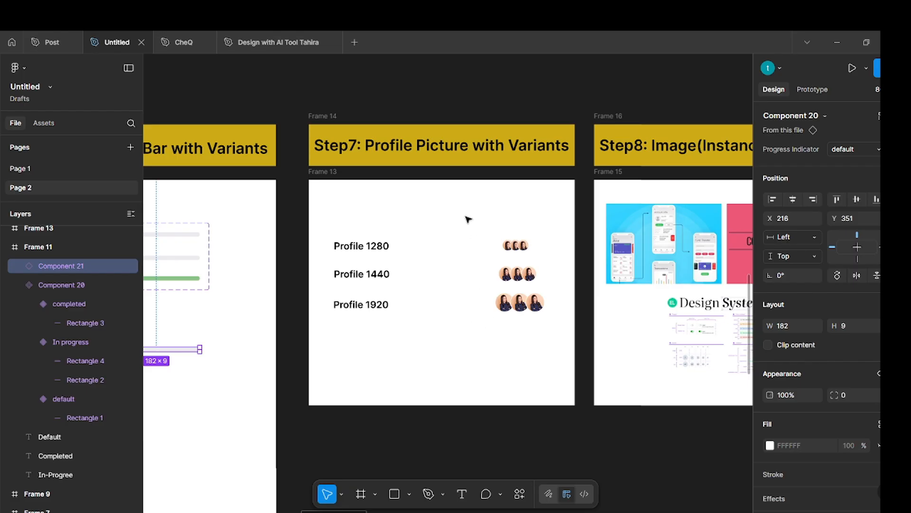
pyautogui.moveTo(464, 221); pyautogui.dragTo(562, 351)
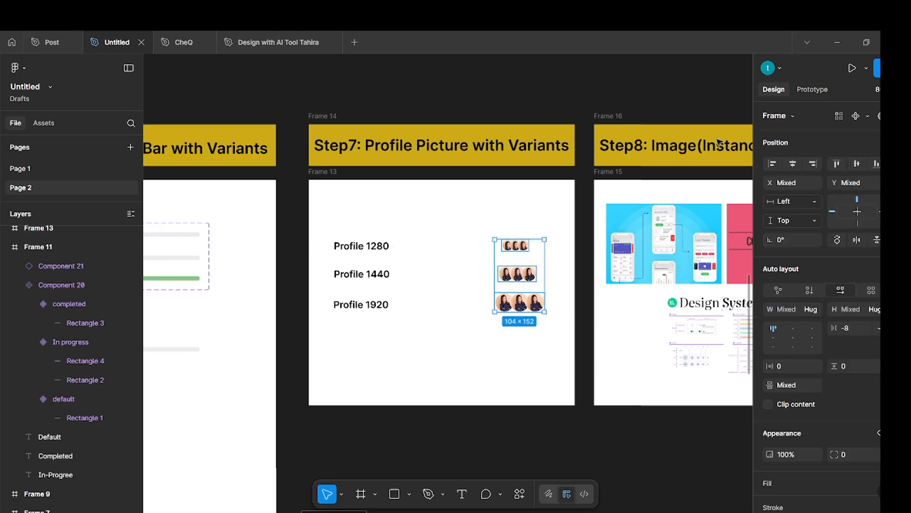
pyautogui.click(869, 116)
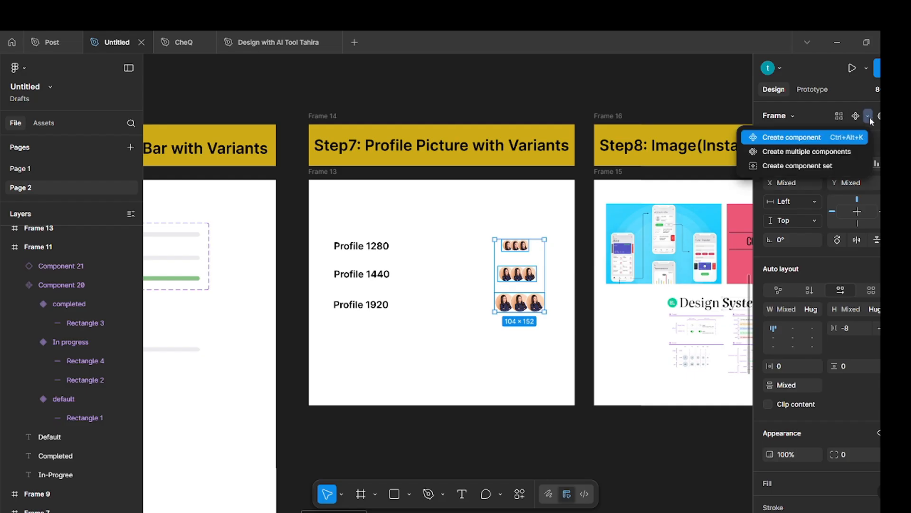
pyautogui.click(823, 166)
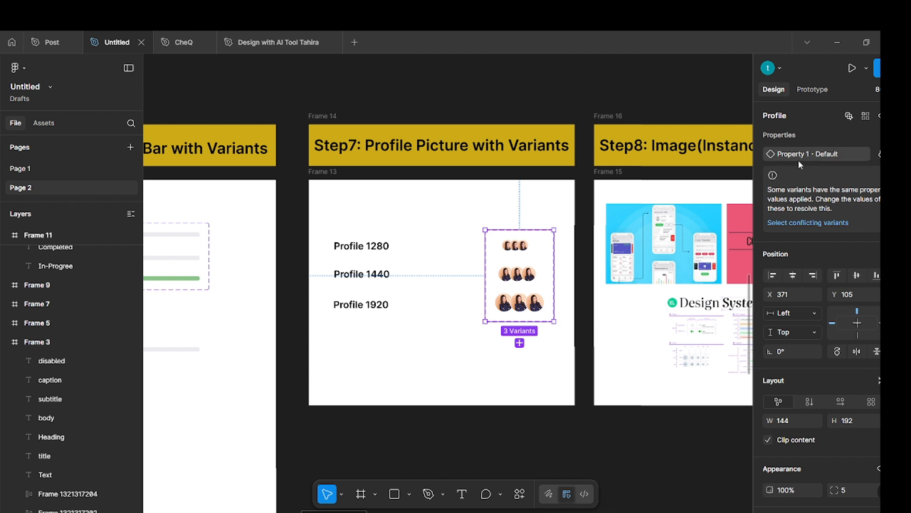
# Rename the Profile component set's variant property to profile picture and set the Profile 1280 variant's value to 24.
pyautogui.doubleClick(800, 154)
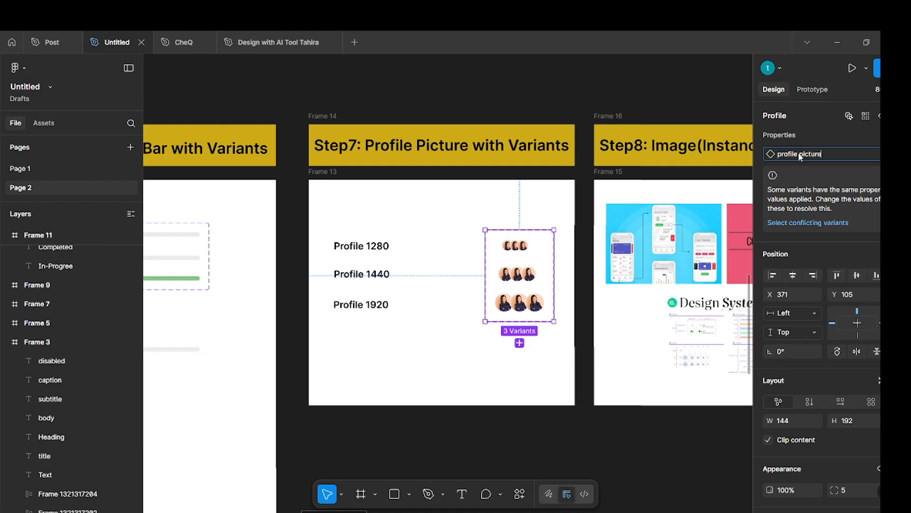
pyautogui.write('profile picture')
pyautogui.press('Return')
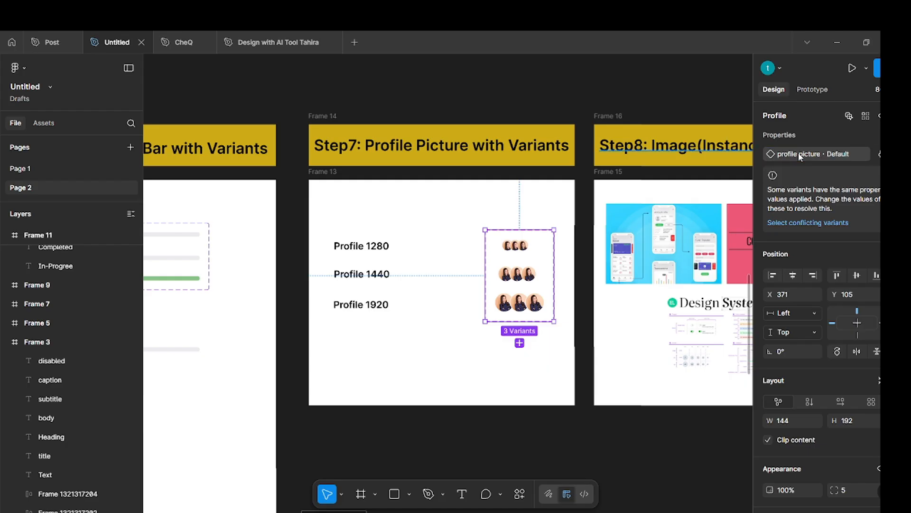
pyautogui.click(520, 246)
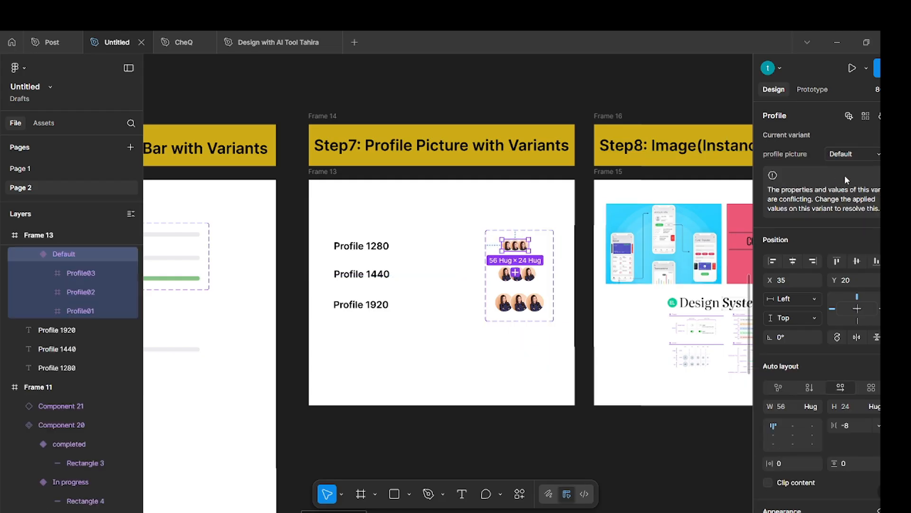
pyautogui.doubleClick(850, 153)
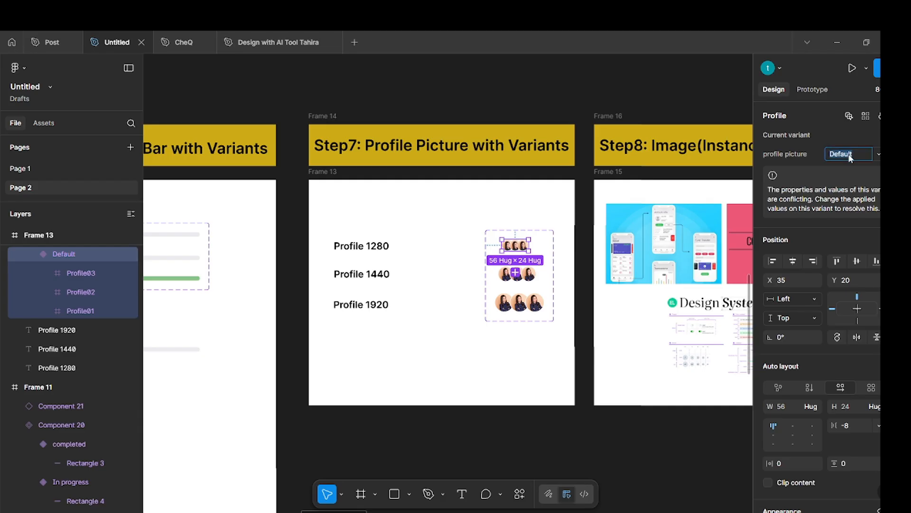
pyautogui.write('24')
pyautogui.press('Return')
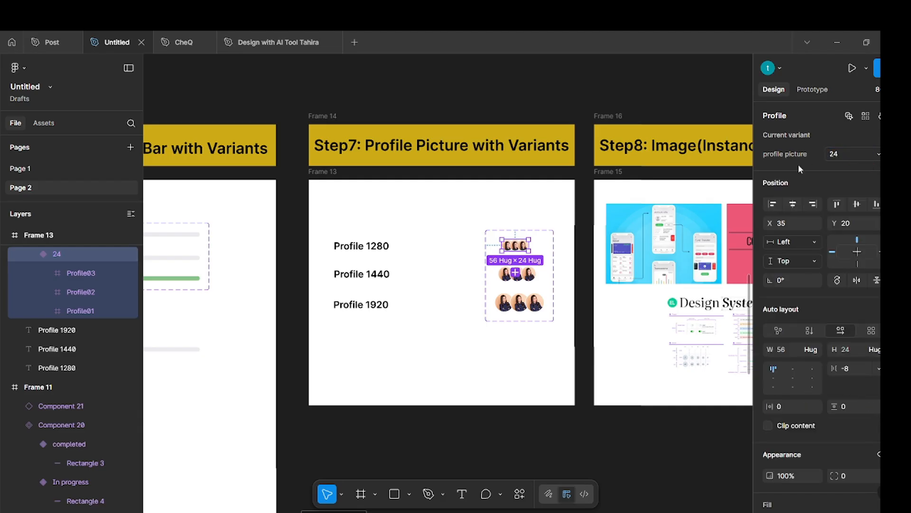
# Set the profile picture value of the Profile 1440 variant to 32 and of the Profile 1920 variant to 40.
pyautogui.click(530, 274)
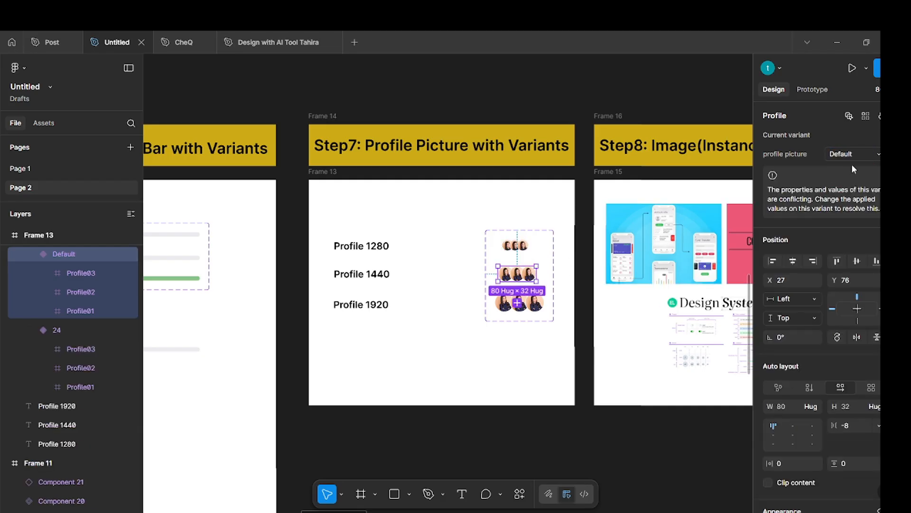
pyautogui.doubleClick(856, 153)
pyautogui.write('32')
pyautogui.press('Return')
pyautogui.click(536, 303)
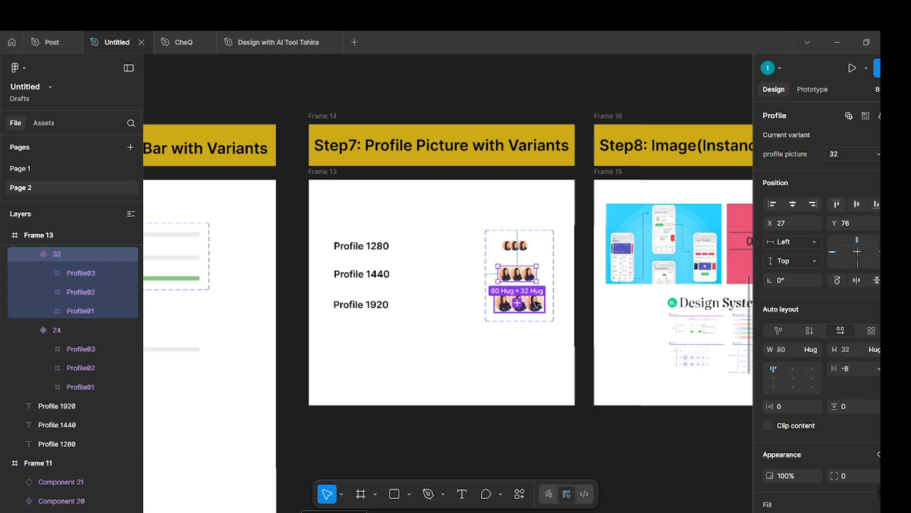
pyautogui.doubleClick(854, 156)
pyautogui.write('40')
pyautogui.press('Return')
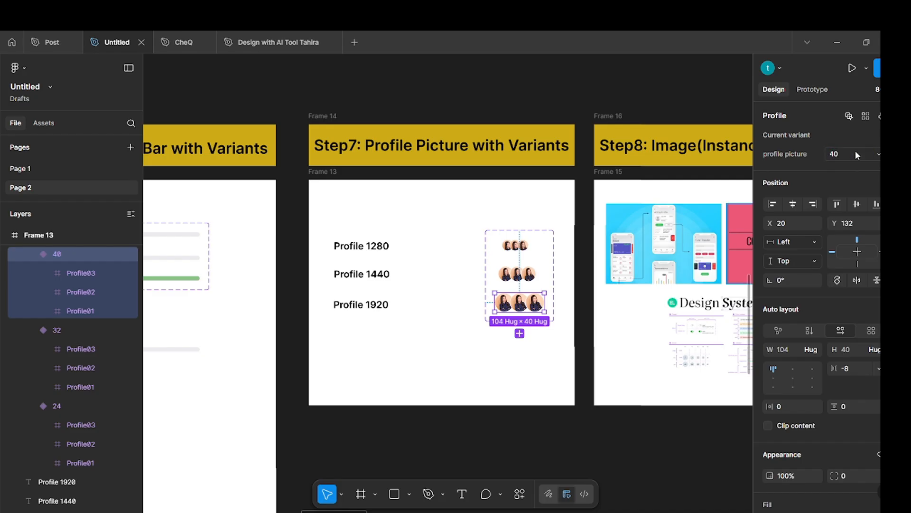
pyautogui.click(530, 352)
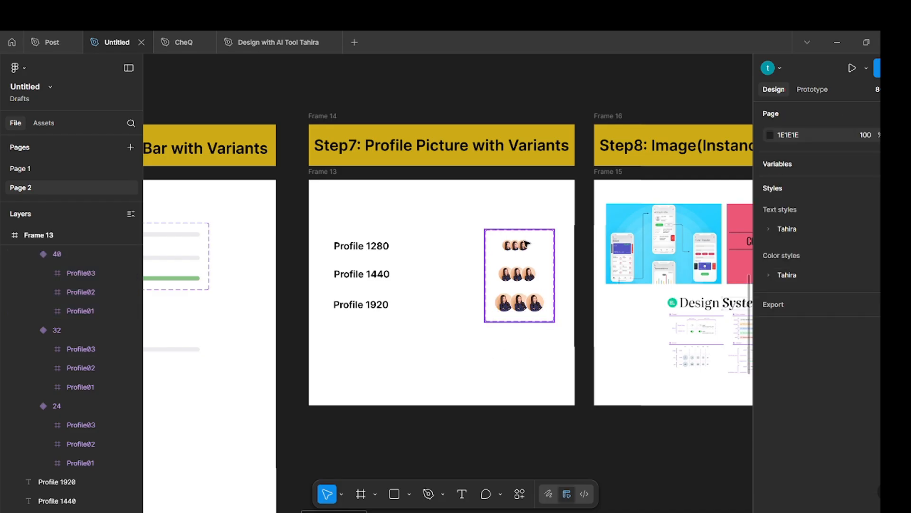
# Place an instance of the 24 profile variant below the component set and check its profile picture options.
pyautogui.click(522, 247)
pyautogui.moveTo(522, 247); pyautogui.dragTo(463, 361)
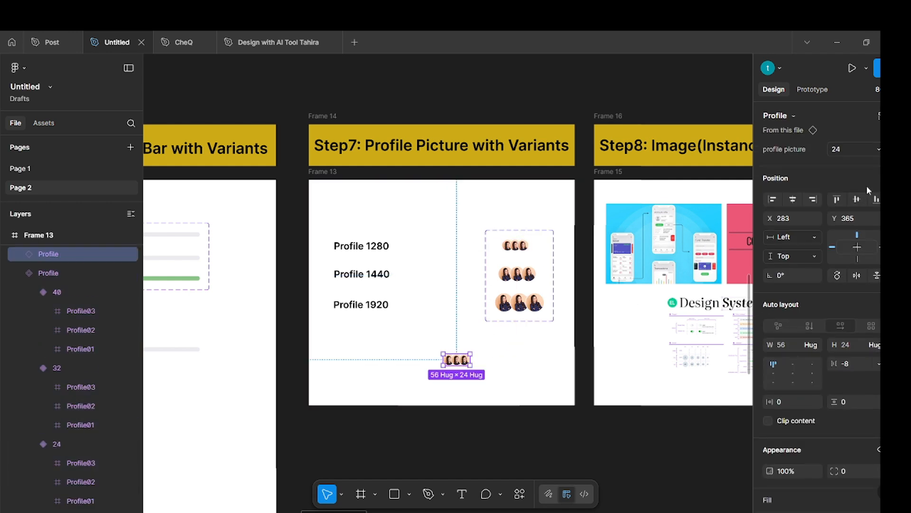
pyautogui.click(876, 151)
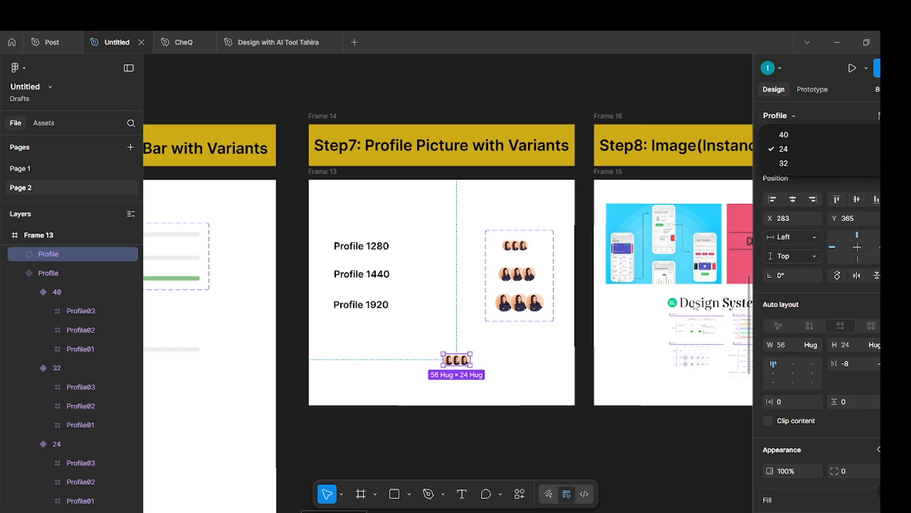
pyautogui.click(585, 366)
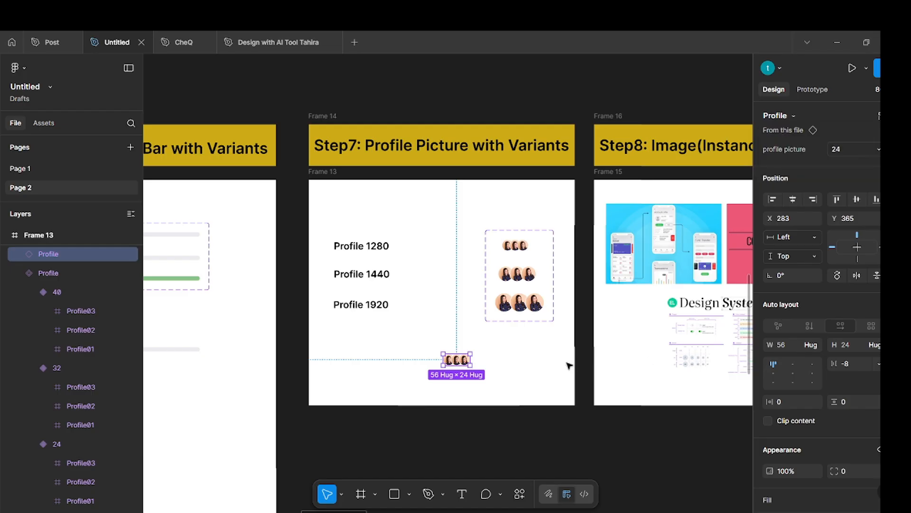
# Examine the card images in the finished 1280 dashboard of the Post file and return to the Step8 frame in the Untitled file.
pyautogui.hscroll(5, 569, 364)
pyautogui.click(469, 335)
pyautogui.hscroll(8, 475, 333)
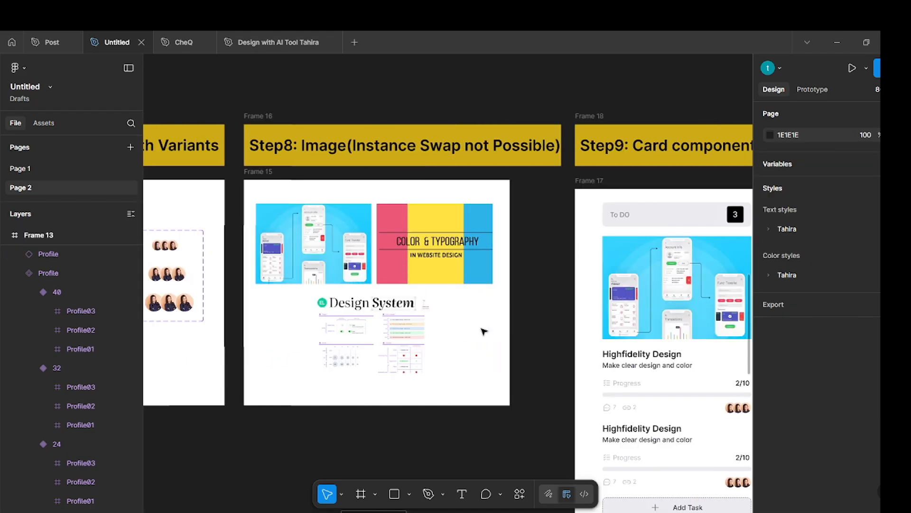
pyautogui.scroll(3, 483, 331)
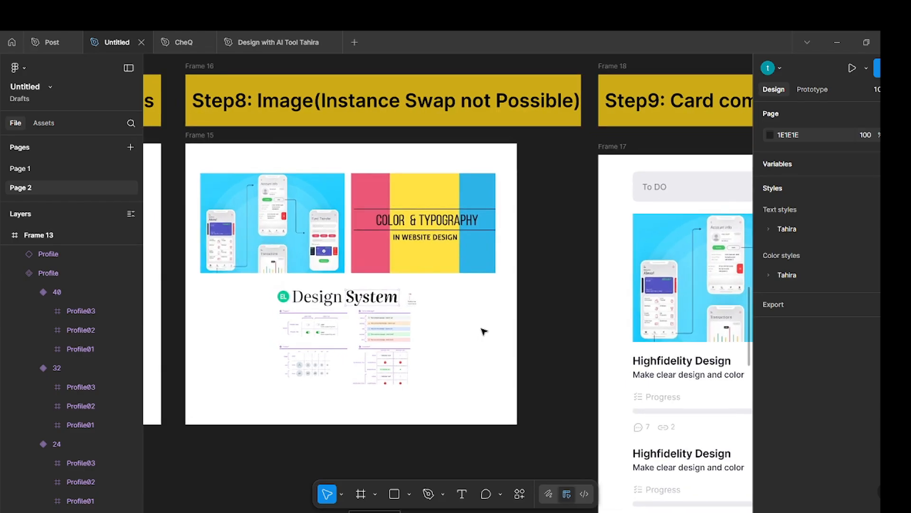
pyautogui.click(49, 42)
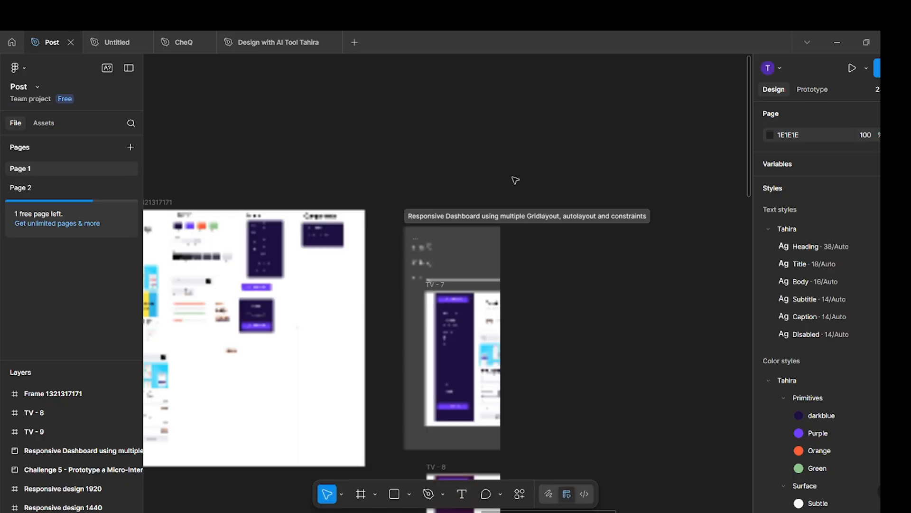
pyautogui.scroll(5, 603, 342)
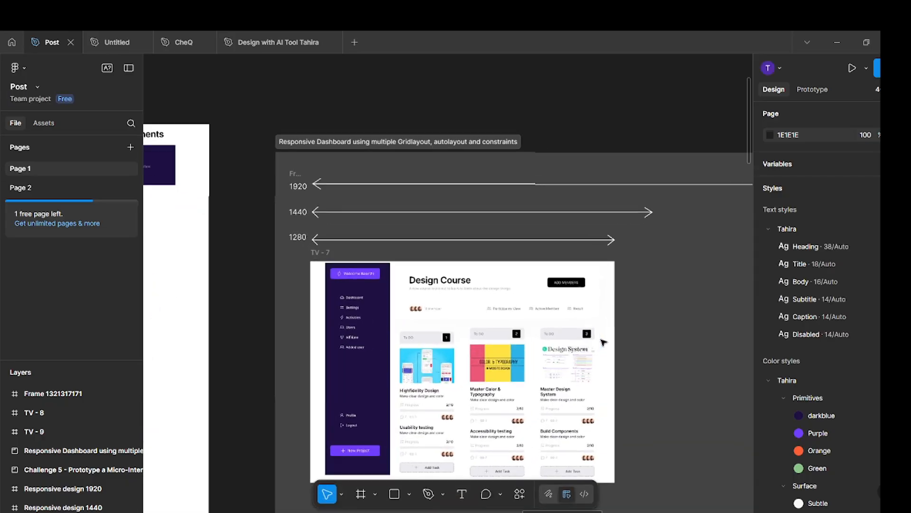
pyautogui.scroll(2, 603, 341)
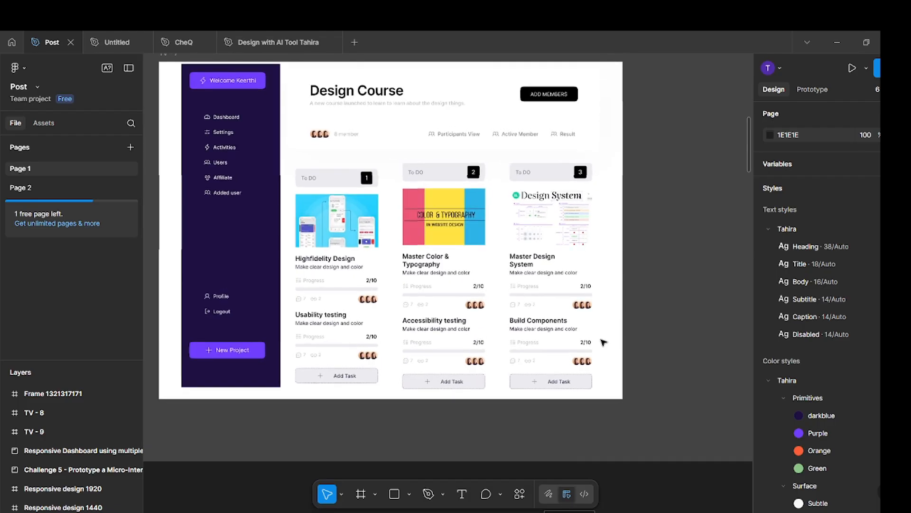
pyautogui.scroll(3, 603, 342)
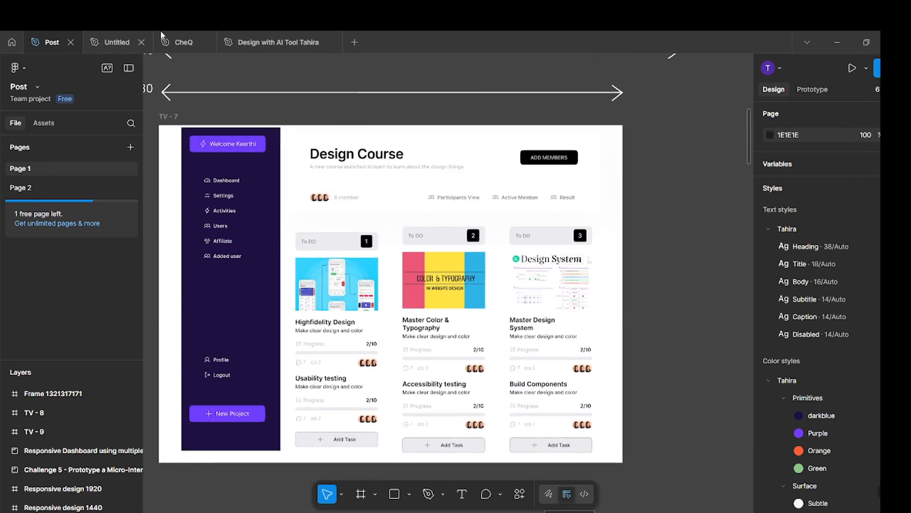
pyautogui.click(124, 42)
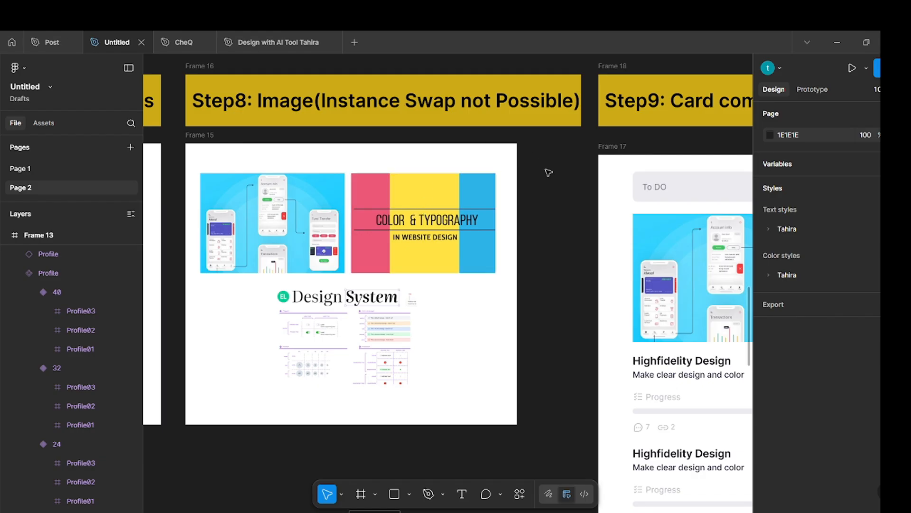
# Duplicate the Step8 frame with its three images and place the copy directly below the original.
pyautogui.click(205, 141)
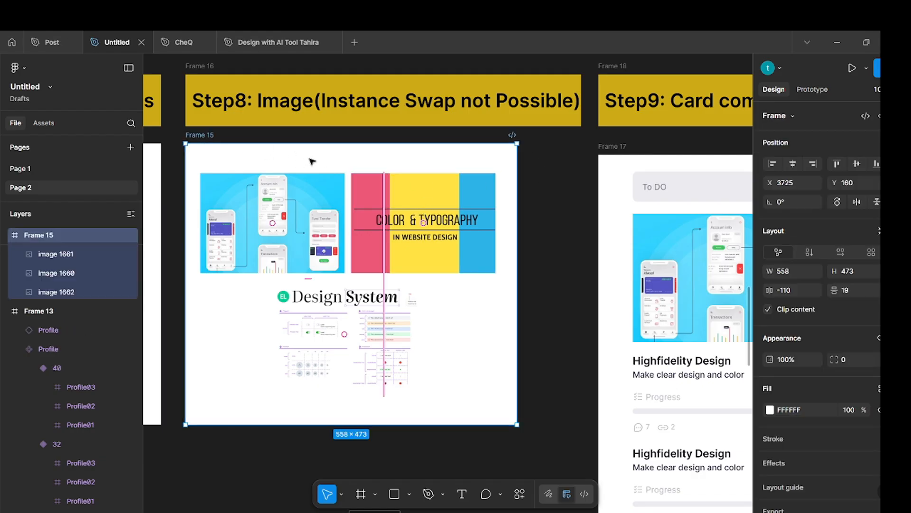
pyautogui.hotkey('ctrl', 'd')
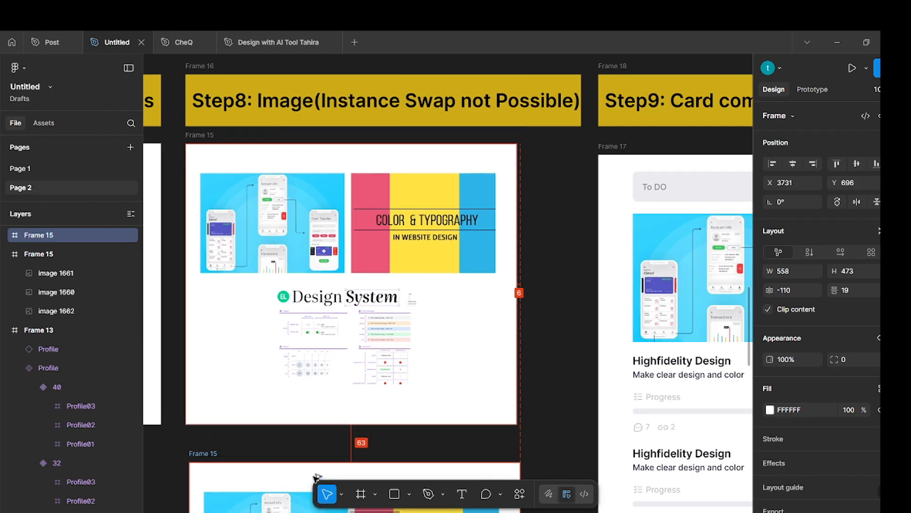
pyautogui.click(555, 356)
pyautogui.scroll(-5, 556, 356)
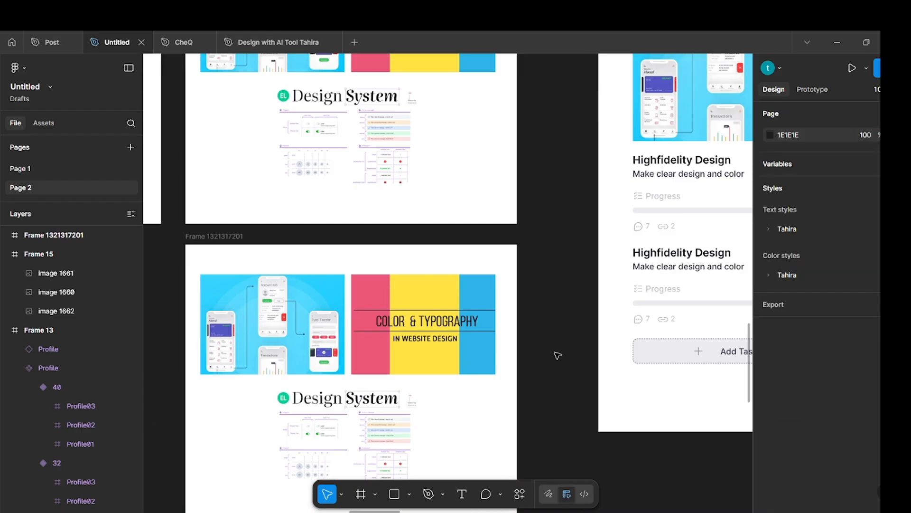
pyautogui.scroll(-3, 330, 237)
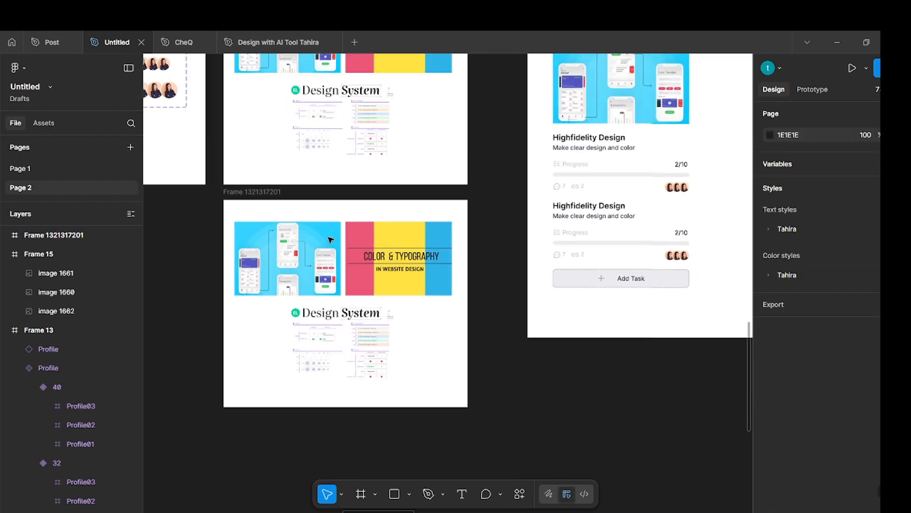
# Extend the duplicated frame downward and move its Design System image to the lower end of the frame.
pyautogui.click(242, 194)
pyautogui.moveTo(380, 406); pyautogui.dragTo(382, 493)
pyautogui.click(352, 336)
pyautogui.moveTo(352, 335); pyautogui.dragTo(350, 440)
# Stack the Color & Typography image at X 157 above the Design System image and the mobile screens image above it at X 157, Y 77.
pyautogui.doubleClick(398, 262)
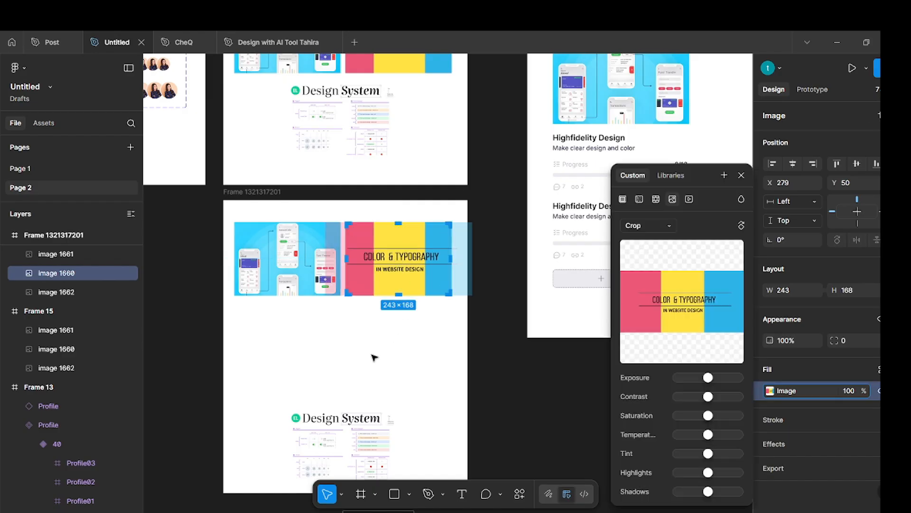
pyautogui.click(512, 303)
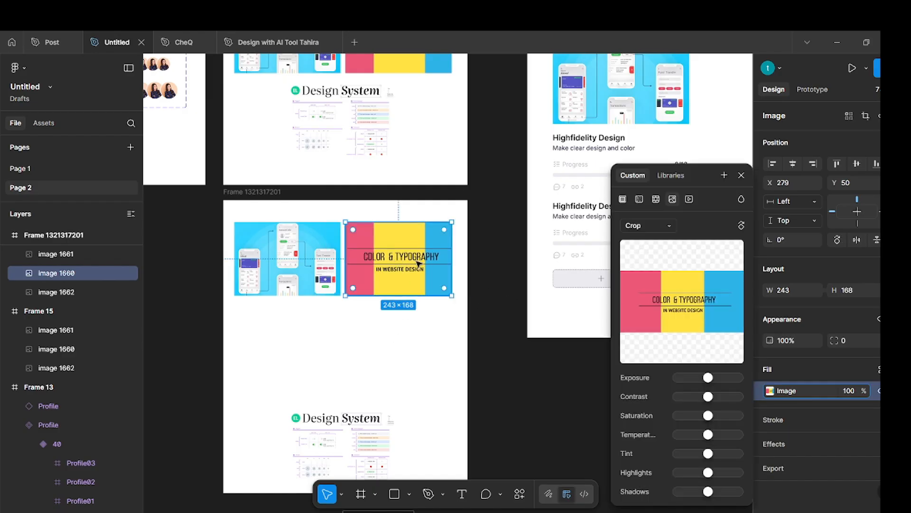
pyautogui.moveTo(419, 263); pyautogui.dragTo(366, 363)
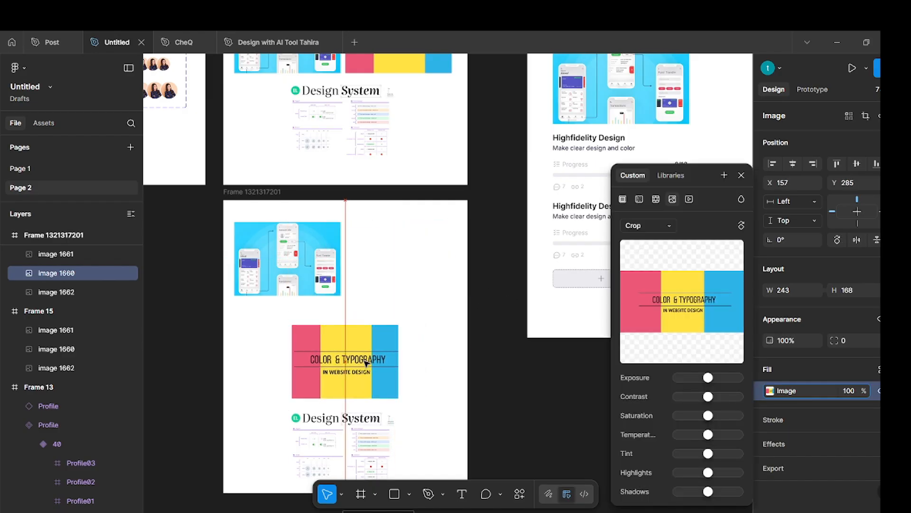
pyautogui.click(474, 259)
pyautogui.click(316, 261)
pyautogui.moveTo(316, 261); pyautogui.dragTo(373, 273)
pyautogui.click(497, 251)
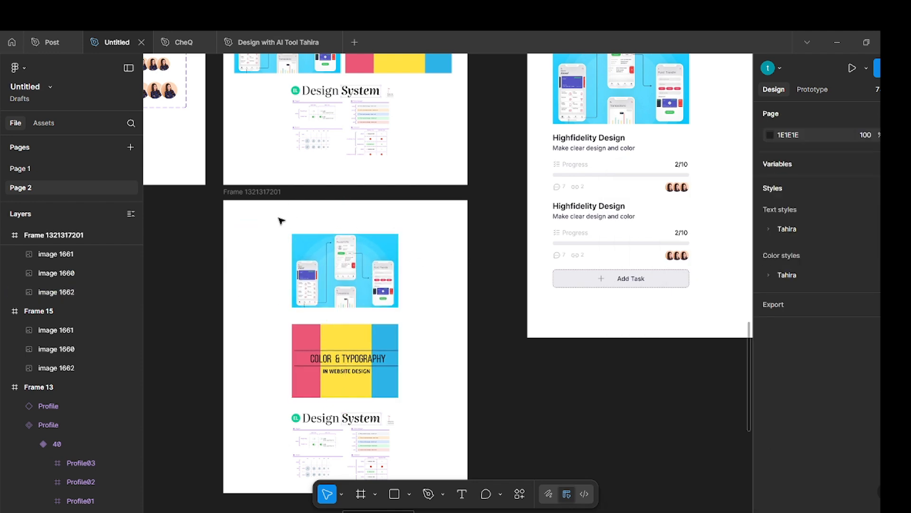
pyautogui.moveTo(262, 219); pyautogui.dragTo(394, 234)
pyautogui.moveTo(447, 466); pyautogui.dragTo(439, 491)
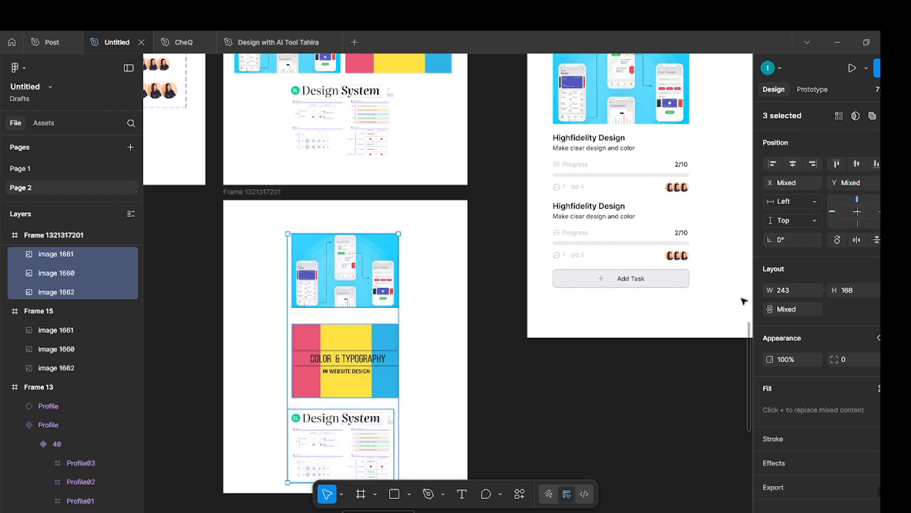
pyautogui.click(531, 413)
pyautogui.click(349, 280)
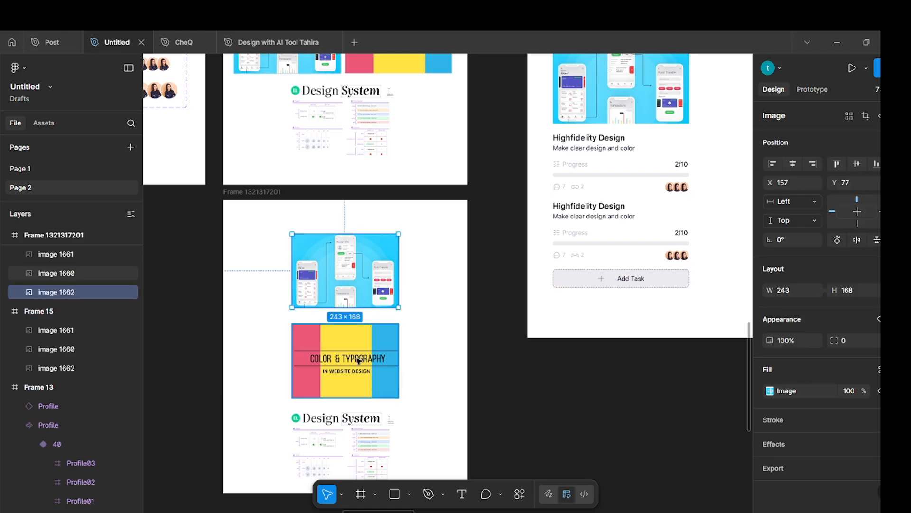
pyautogui.keyDown('shift'); pyautogui.click(332, 375); pyautogui.keyUp('shift')
pyautogui.keyDown('shift'); pyautogui.click(377, 426); pyautogui.keyUp('shift')
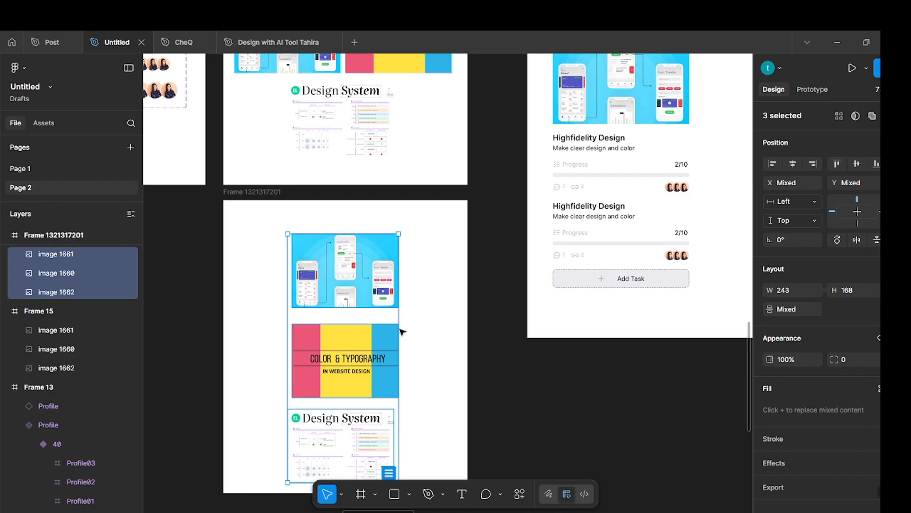
pyautogui.click(456, 327)
pyautogui.scroll(5, 455, 326)
pyautogui.scroll(4, 433, 336)
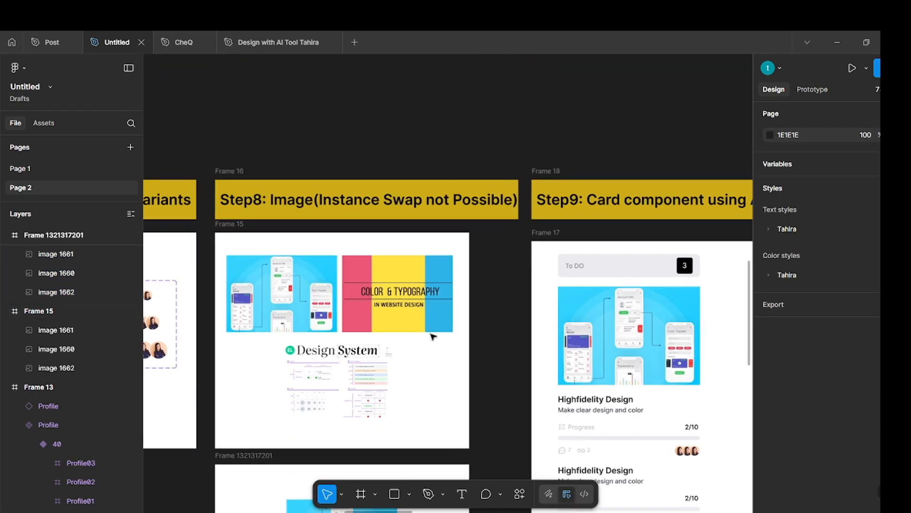
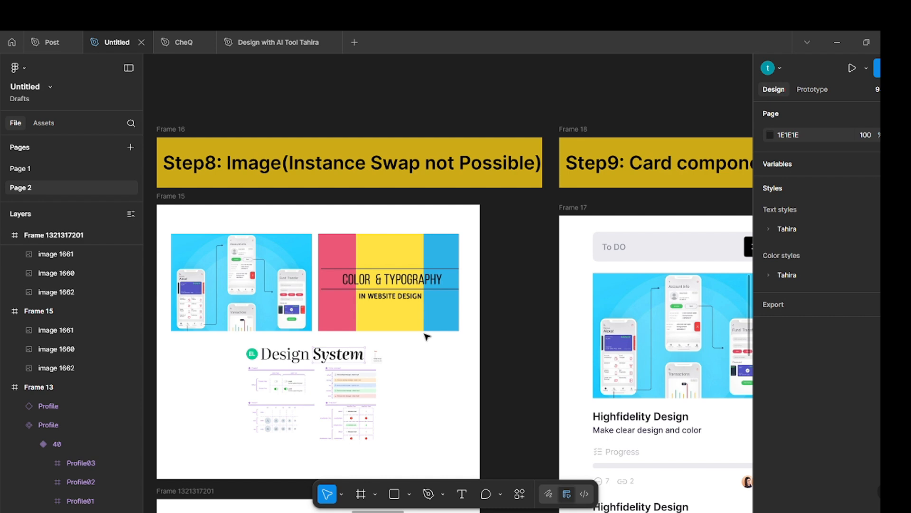
# Examine the finished card component in the Step9 frame and the button components in the Step5 frame.
pyautogui.hscroll(5, 426, 336)
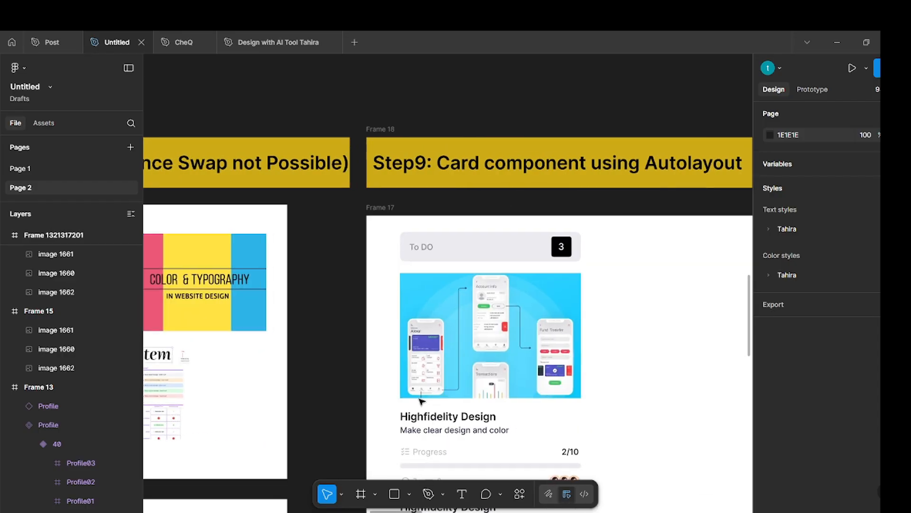
pyautogui.scroll(-2, 430, 360)
pyautogui.scroll(-3, 431, 363)
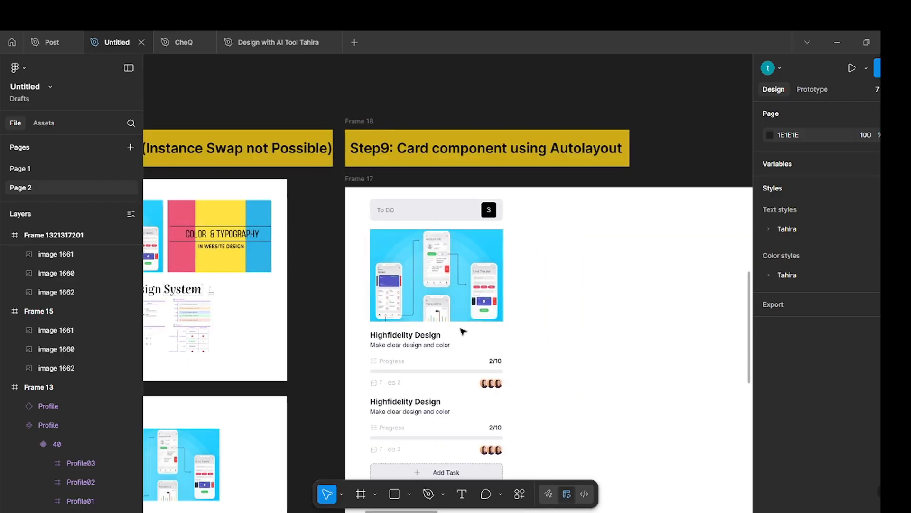
pyautogui.scroll(-1, 466, 328)
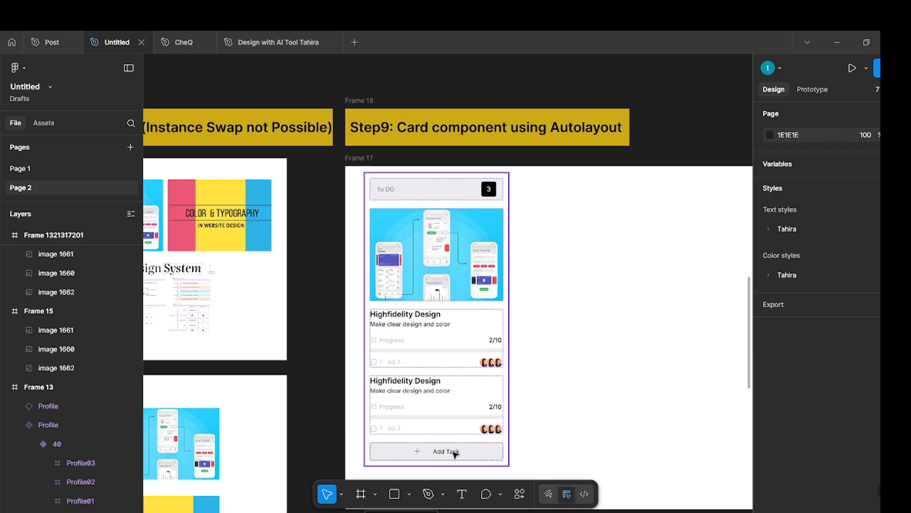
pyautogui.scroll(-3, 445, 403)
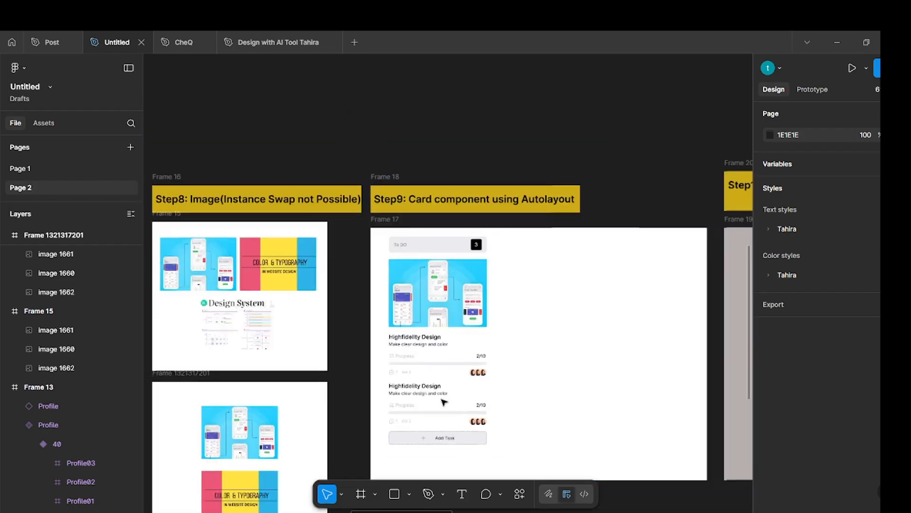
pyautogui.hscroll(-10, 443, 403)
pyautogui.hscroll(-10, 443, 403)
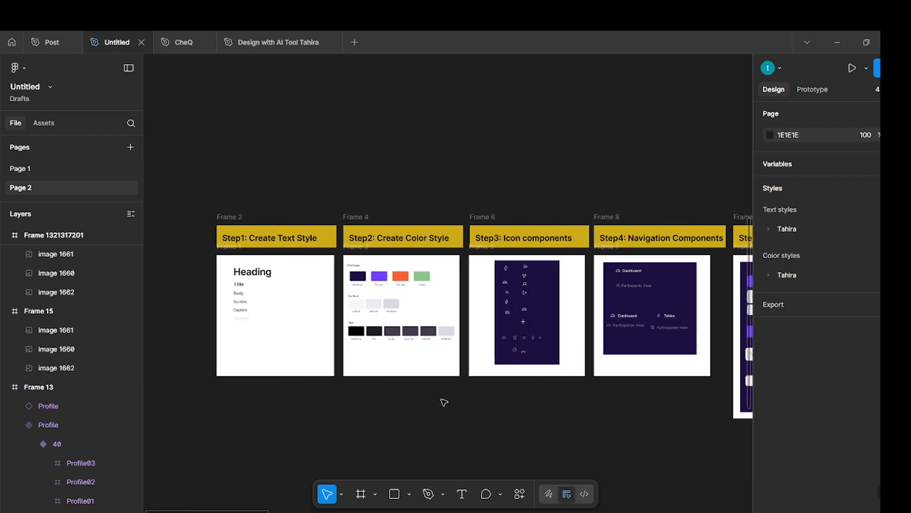
pyautogui.hscroll(6, 444, 402)
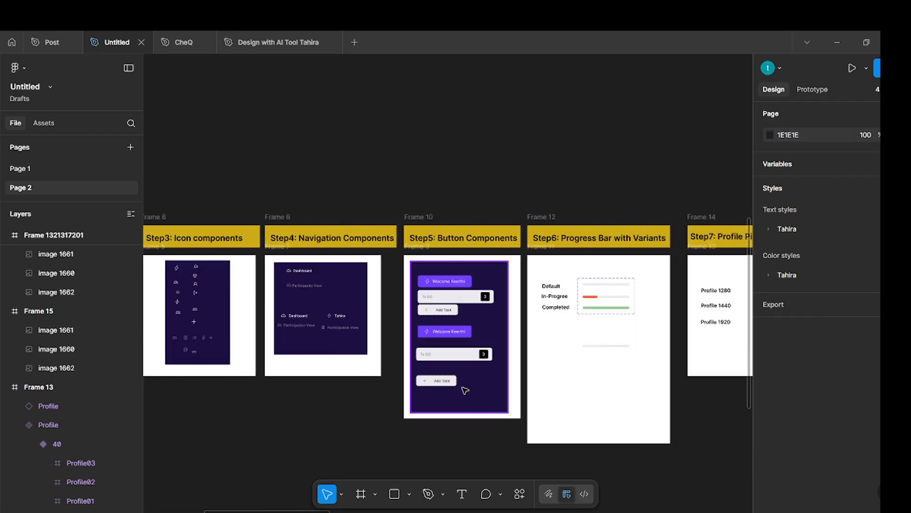
pyautogui.scroll(5, 467, 391)
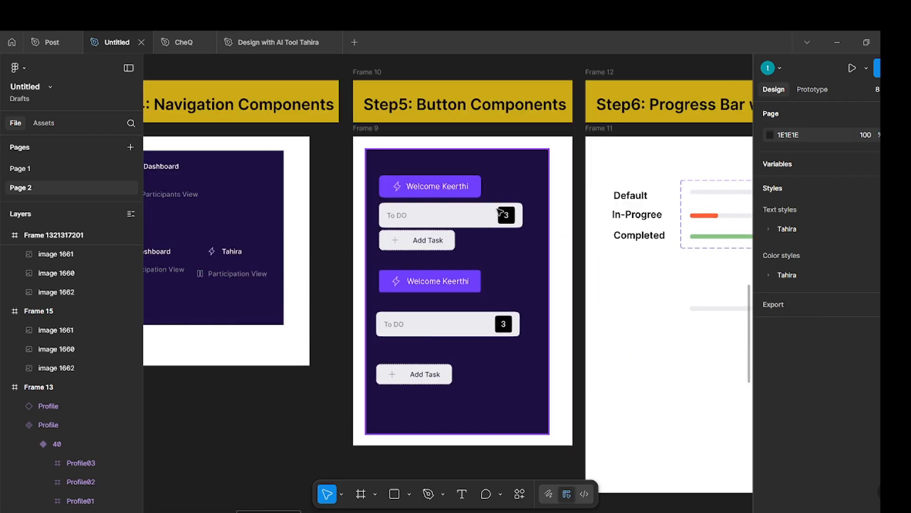
# Copy the To DO column title and Add Task button instances from the Step5 frame and paste them into the Step9 frame.
pyautogui.click(465, 216)
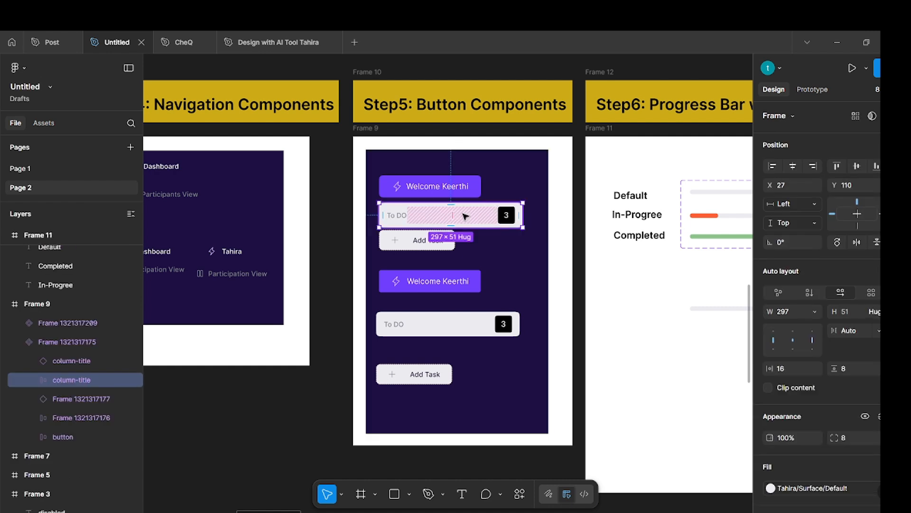
pyautogui.click(524, 258)
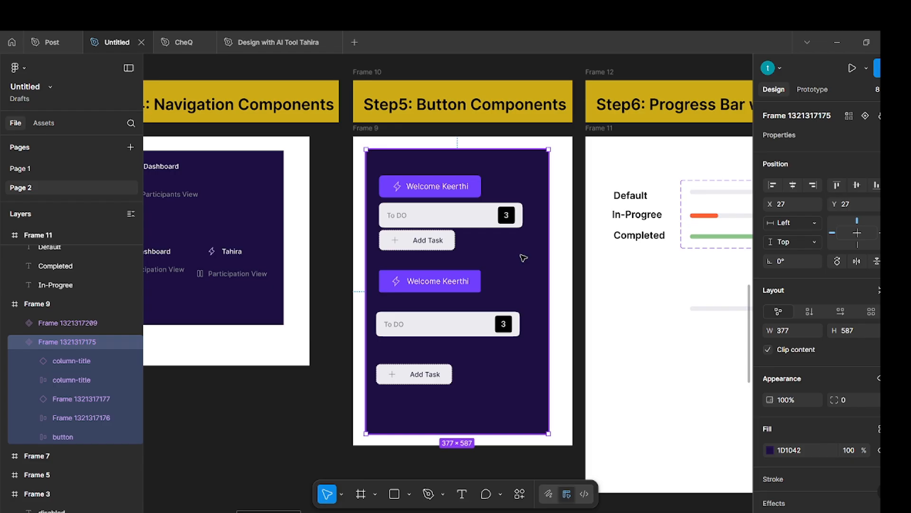
pyautogui.click(479, 327)
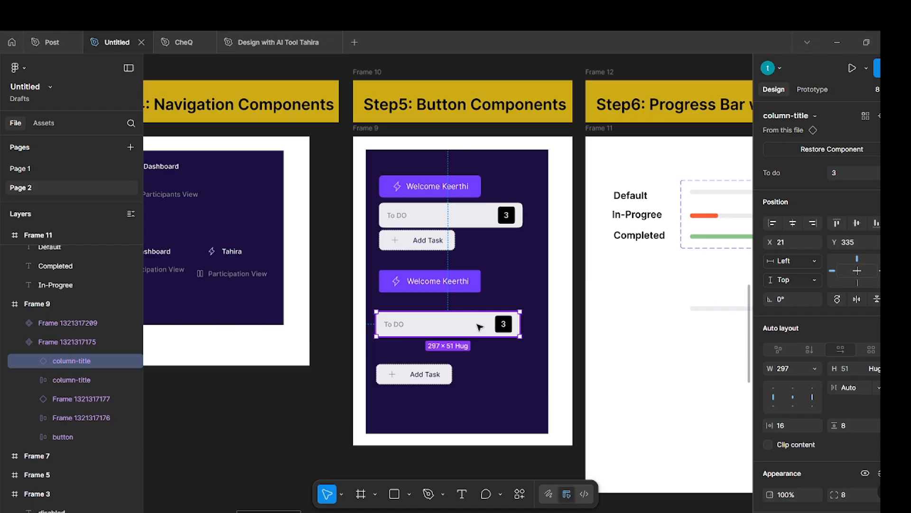
pyautogui.click(407, 375)
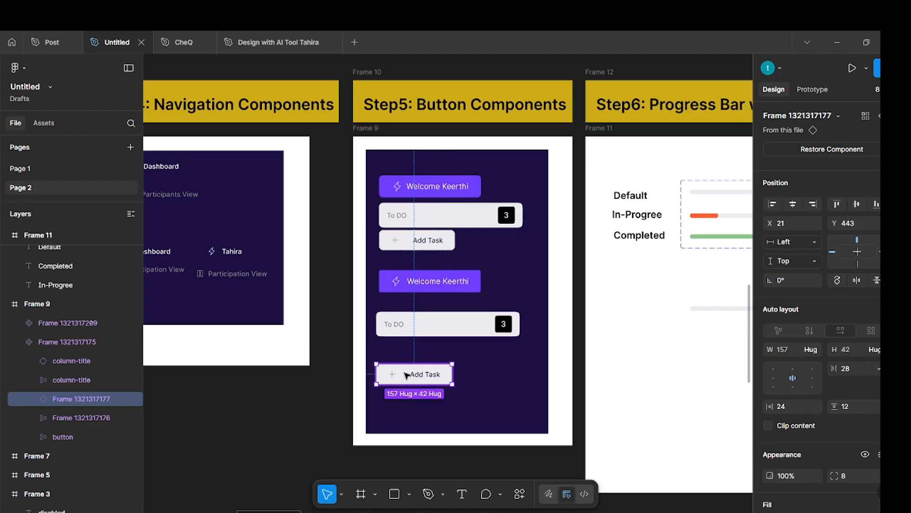
pyautogui.keyDown('shift'); pyautogui.click(425, 324); pyautogui.keyUp('shift')
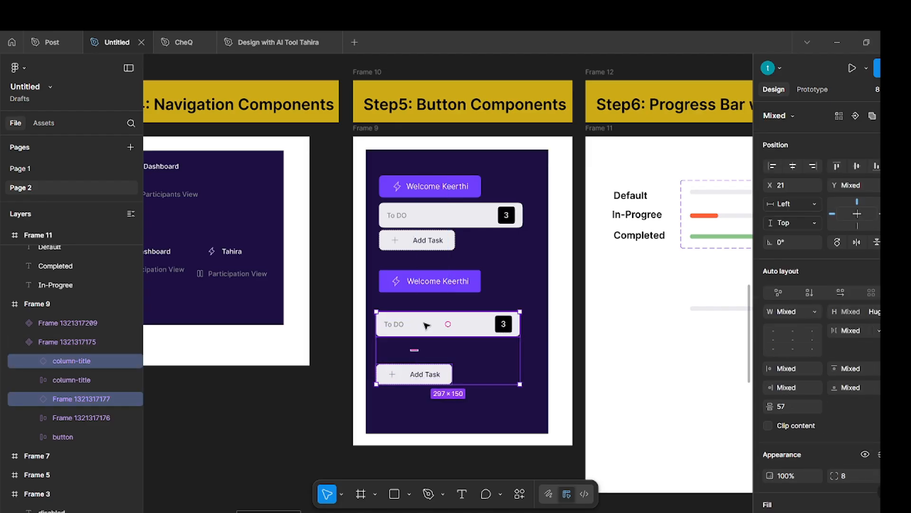
pyautogui.scroll(-5, 426, 324)
pyautogui.hscroll(15, 413, 330)
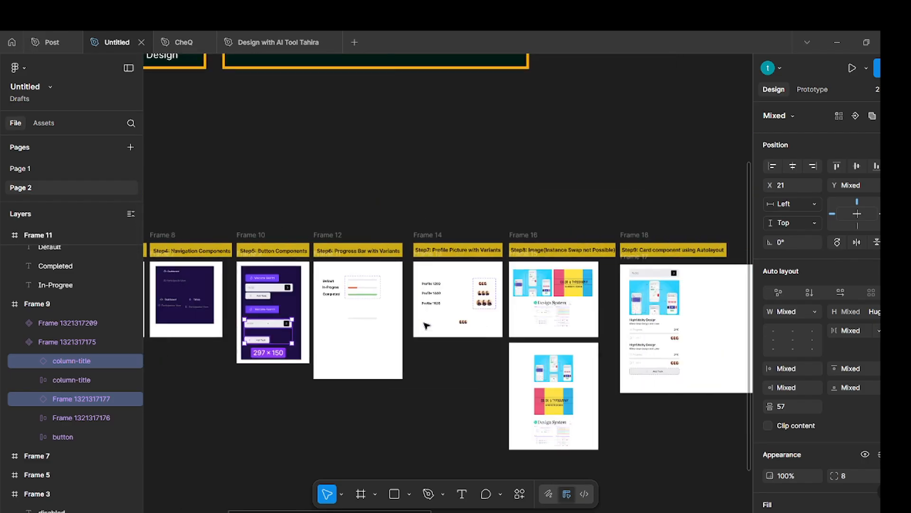
pyautogui.scroll(3, 409, 333)
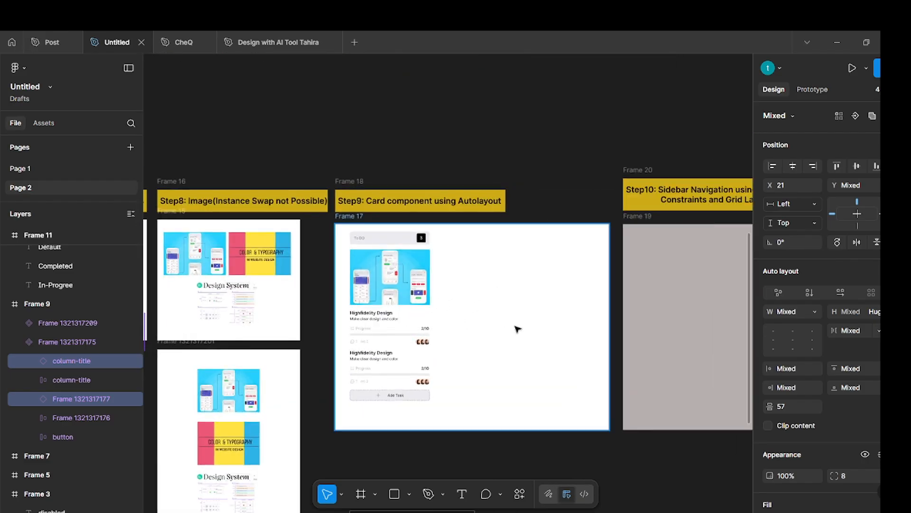
pyautogui.hotkey('ctrl', 'v')
# Place the pasted To DO column title beside the finished card's title and the Add Task button near the frame's lower edge at X 667, Y 689.
pyautogui.moveTo(462, 295); pyautogui.dragTo(525, 241)
pyautogui.click(553, 205)
pyautogui.click(521, 285)
pyautogui.moveTo(495, 310); pyautogui.dragTo(534, 408)
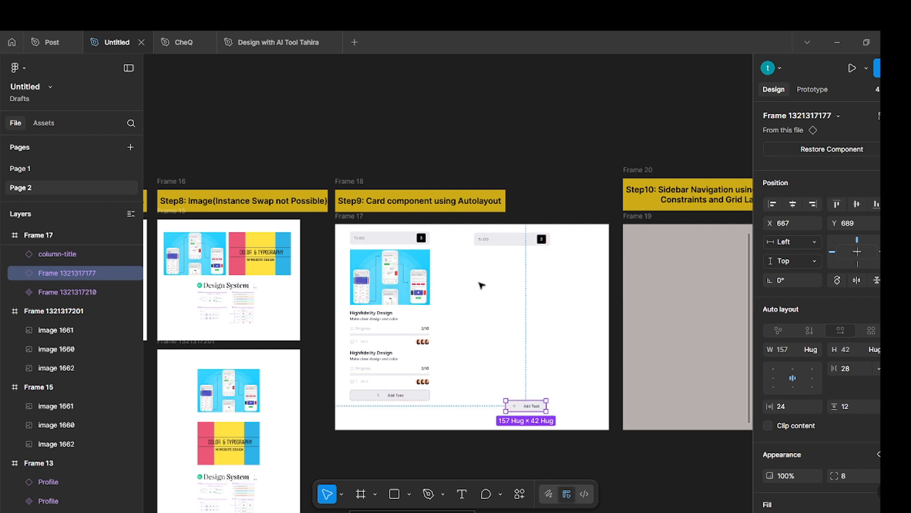
# Place a copy of the mobile screens image from the Step8 frame beneath the new To DO column title.
pyautogui.click(494, 306)
pyautogui.click(189, 254)
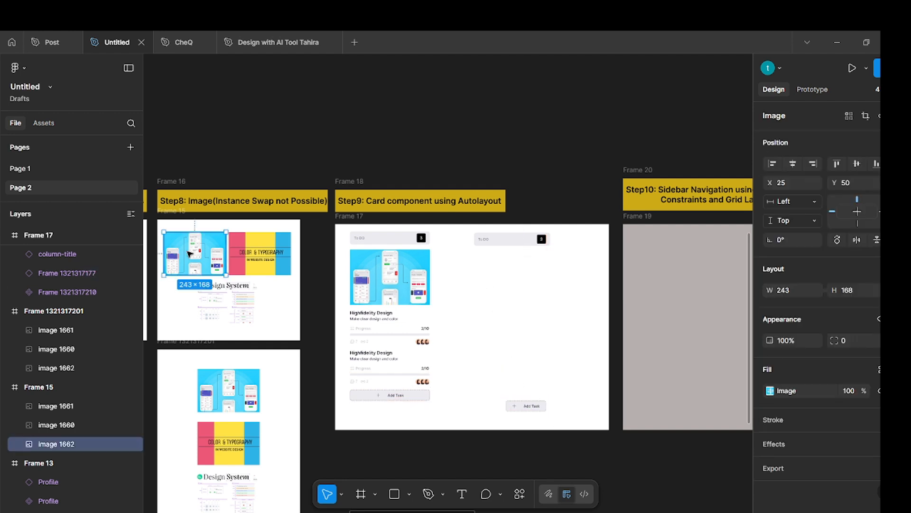
pyautogui.moveTo(189, 254); pyautogui.dragTo(502, 280)
pyautogui.click(452, 344)
# Copy the finished card's first Highfidelity Design task block and place it below the new image, above the Add Task button.
pyautogui.scroll(5, 451, 344)
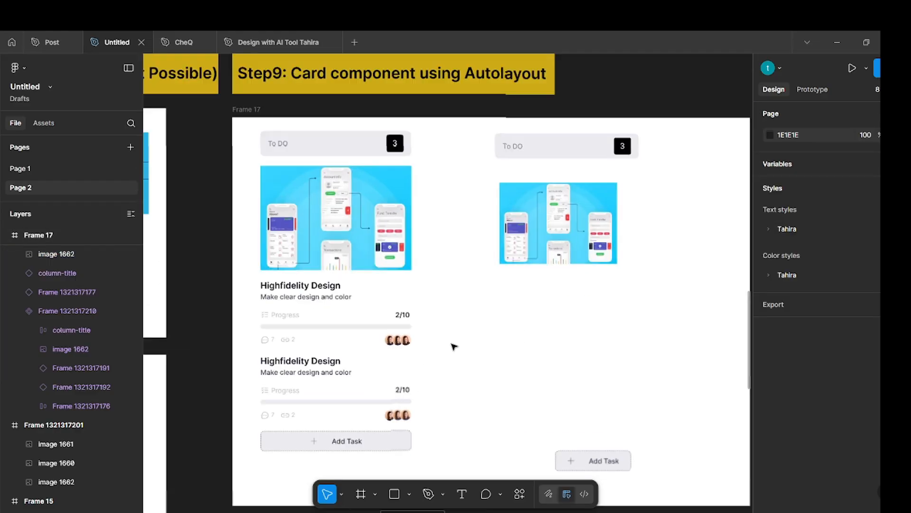
pyautogui.doubleClick(352, 321)
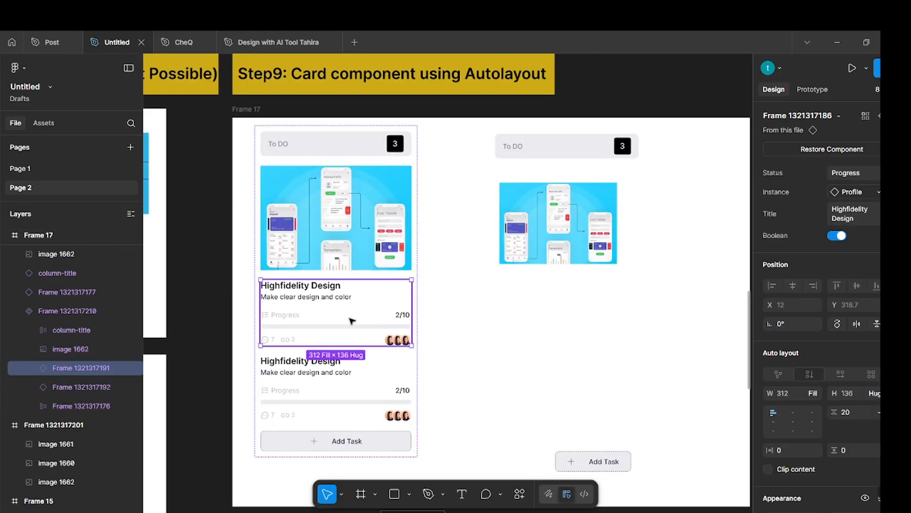
pyautogui.moveTo(351, 321); pyautogui.dragTo(584, 335)
pyautogui.click(692, 339)
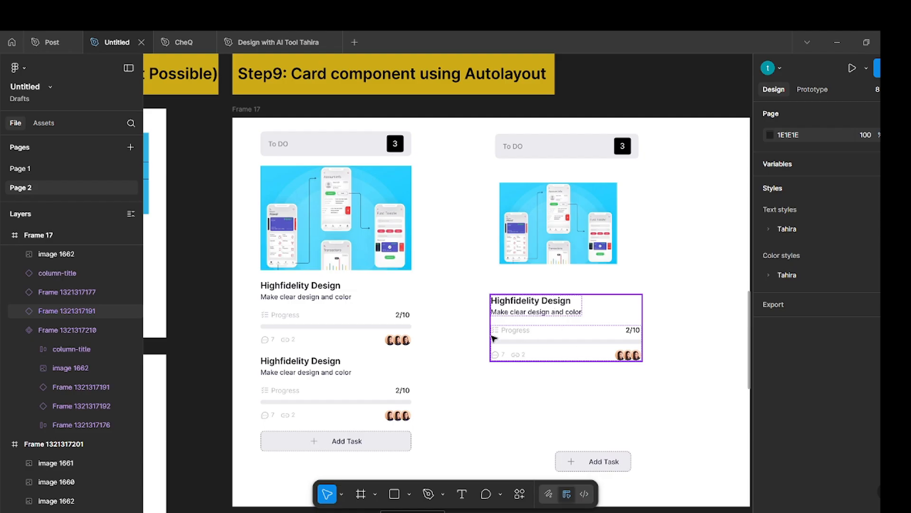
# Detach the copied Highfidelity Design task block from its component.
pyautogui.click(563, 326)
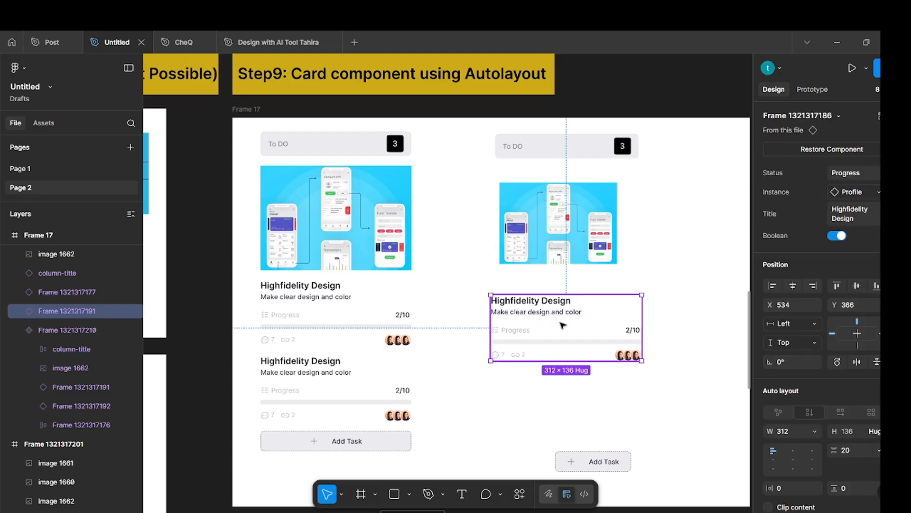
pyautogui.rightClick(563, 326)
pyautogui.click(603, 360)
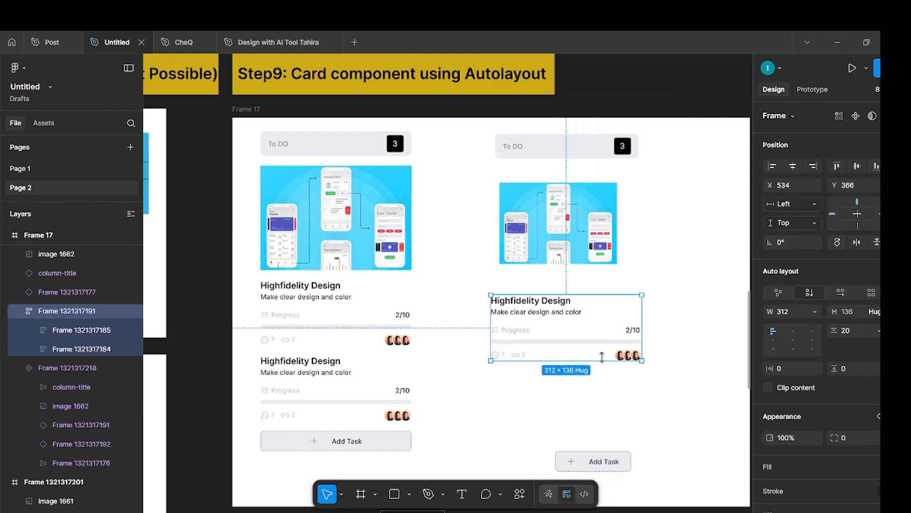
# Try resizing the detached task block's width to check how its contents adapt.
pyautogui.click(646, 309)
pyautogui.click(568, 307)
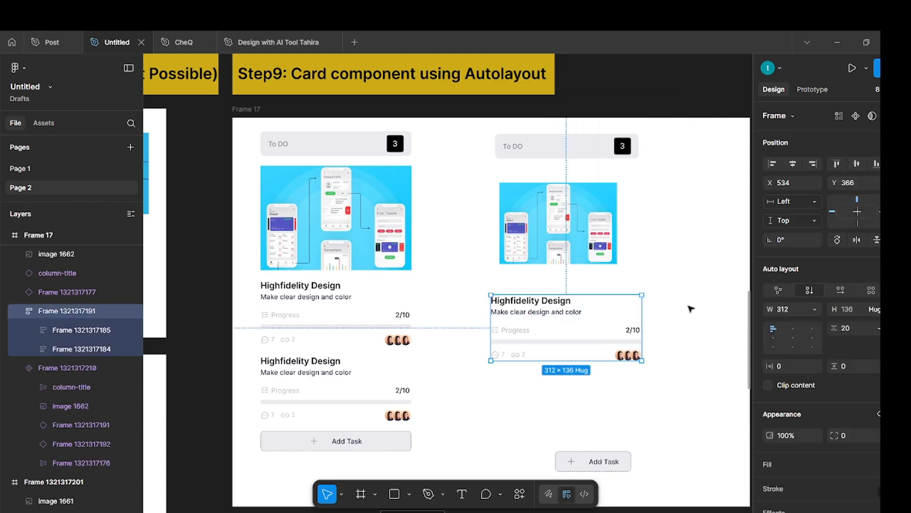
pyautogui.click(712, 309)
pyautogui.click(613, 317)
pyautogui.moveTo(642, 318)
pyautogui.mouseDown()
pyautogui.moveTo(553, 317)
pyautogui.moveTo(640, 313)
pyautogui.mouseUp()
pyautogui.click(669, 314)
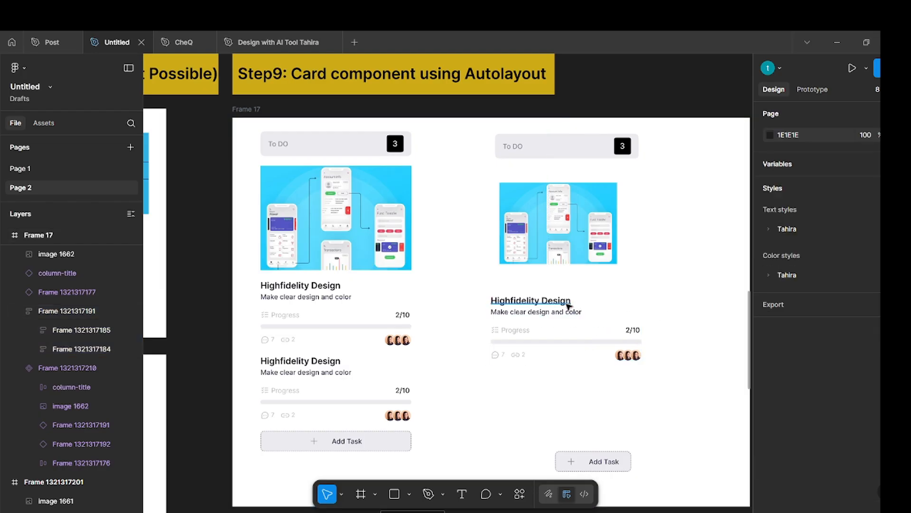
# Check the width sizing of the block's Highfidelity Design title and its subtitle, keeping the title on Fill container.
pyautogui.keyDown('ctrl'); pyautogui.click(568, 306); pyautogui.keyUp('ctrl')
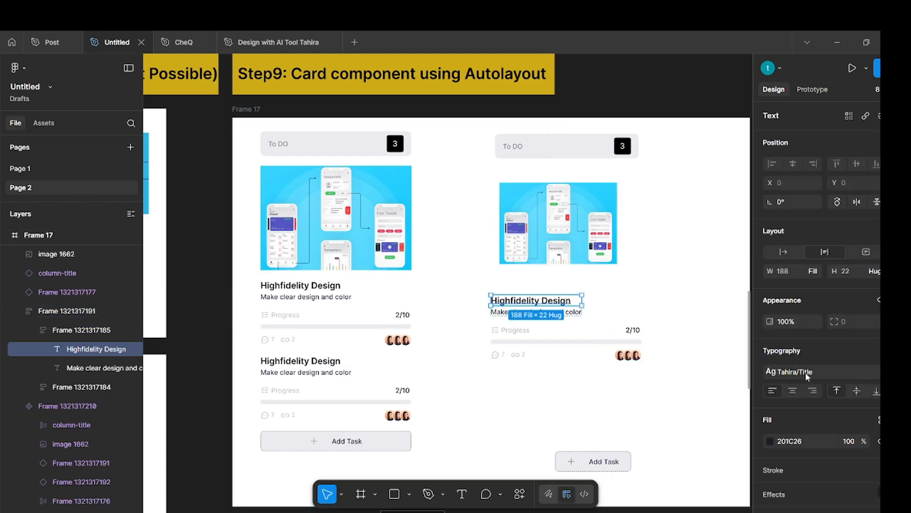
pyautogui.click(815, 271)
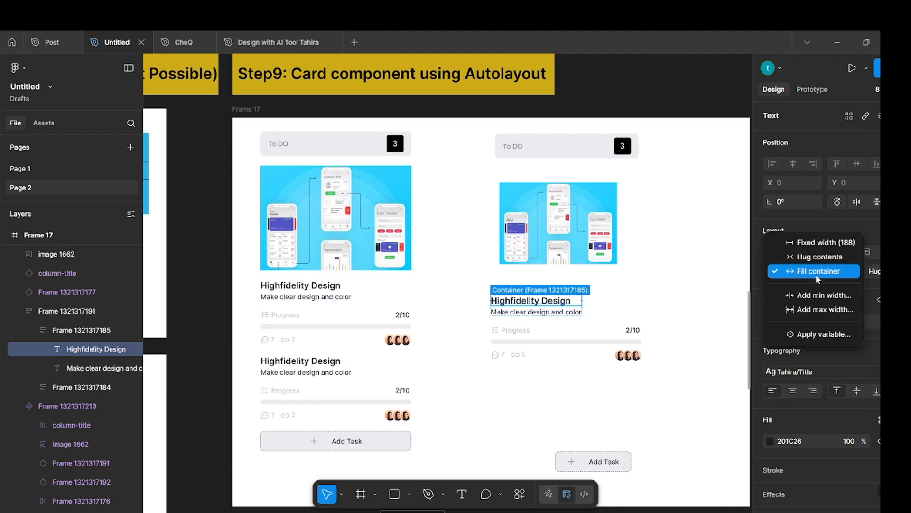
pyautogui.click(815, 270)
pyautogui.click(679, 291)
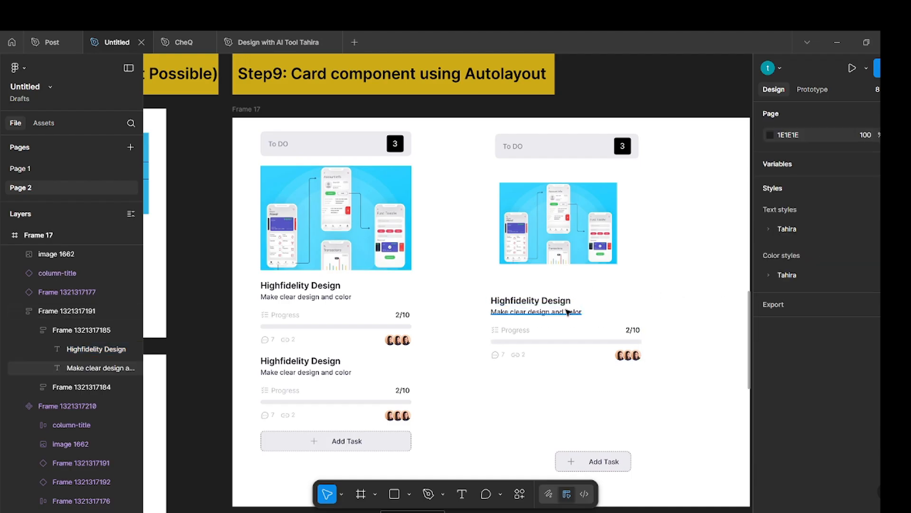
pyautogui.click(567, 311)
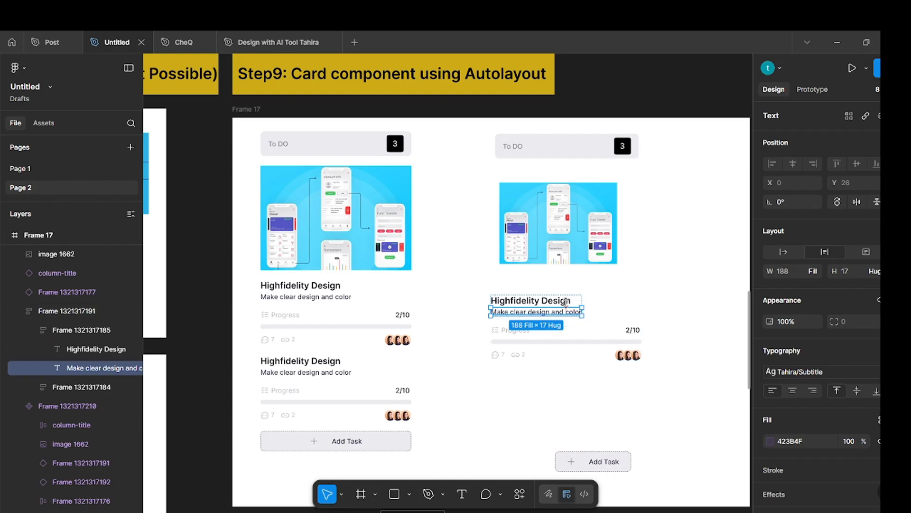
pyautogui.click(698, 297)
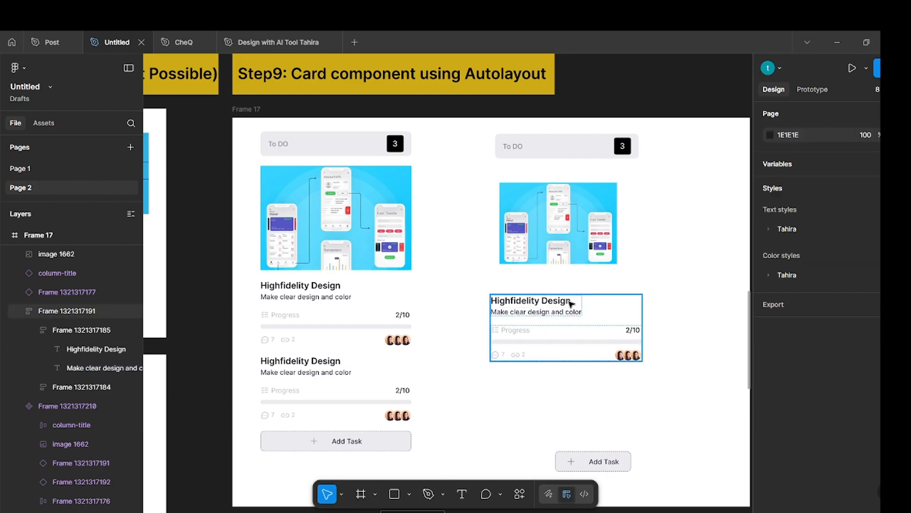
# Set the width of the frame holding the title and subtitle to Fill container.
pyautogui.click(571, 304)
pyautogui.click(816, 272)
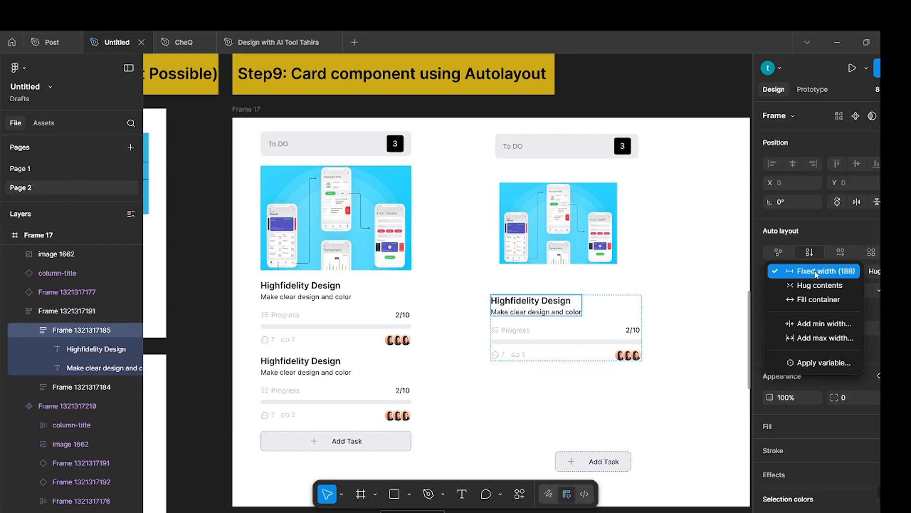
pyautogui.click(798, 299)
pyautogui.click(709, 314)
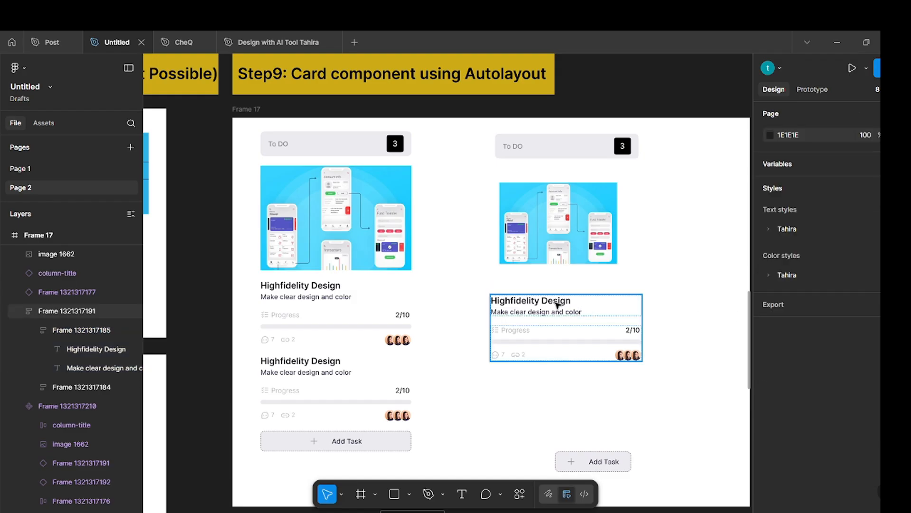
# Try resizing the task block again to test its text frame with the Fill container width.
pyautogui.click(643, 317)
pyautogui.moveTo(641, 319); pyautogui.dragTo(642, 299)
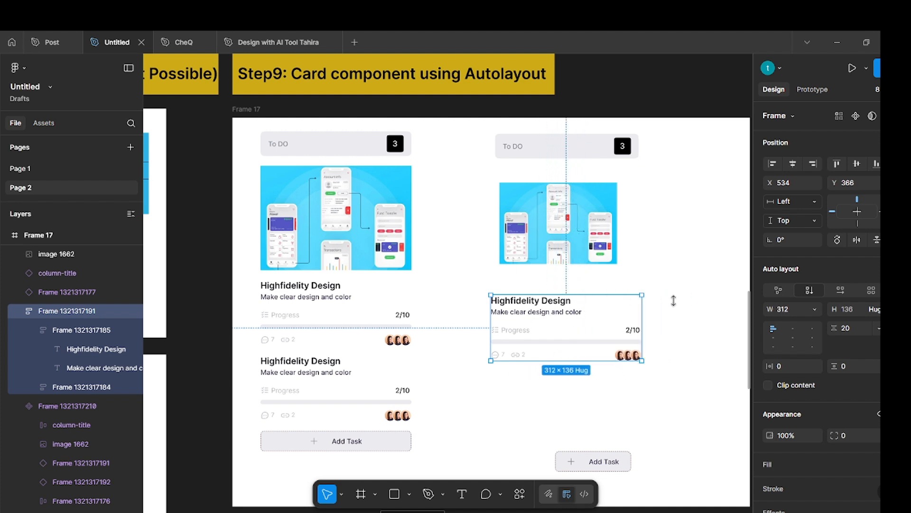
pyautogui.click(708, 299)
# Turn the detached Highfidelity Design task block into a main component.
pyautogui.click(597, 334)
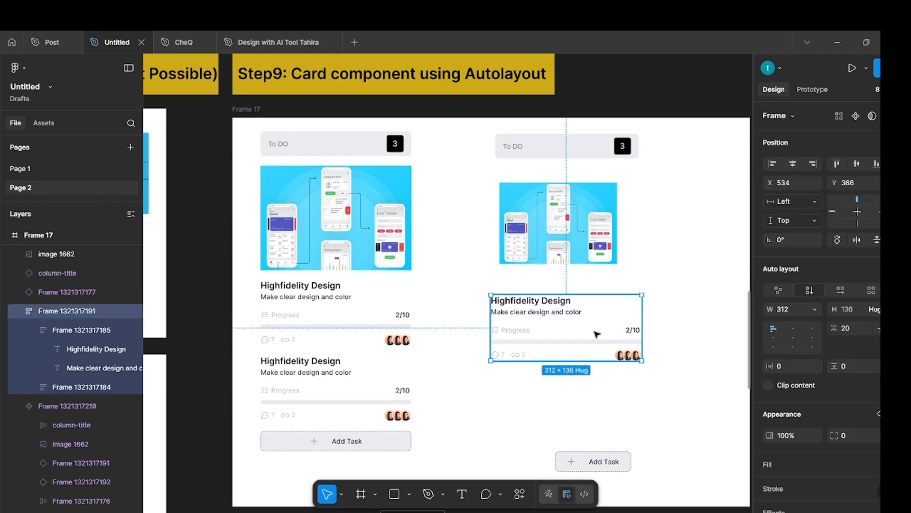
pyautogui.click(857, 116)
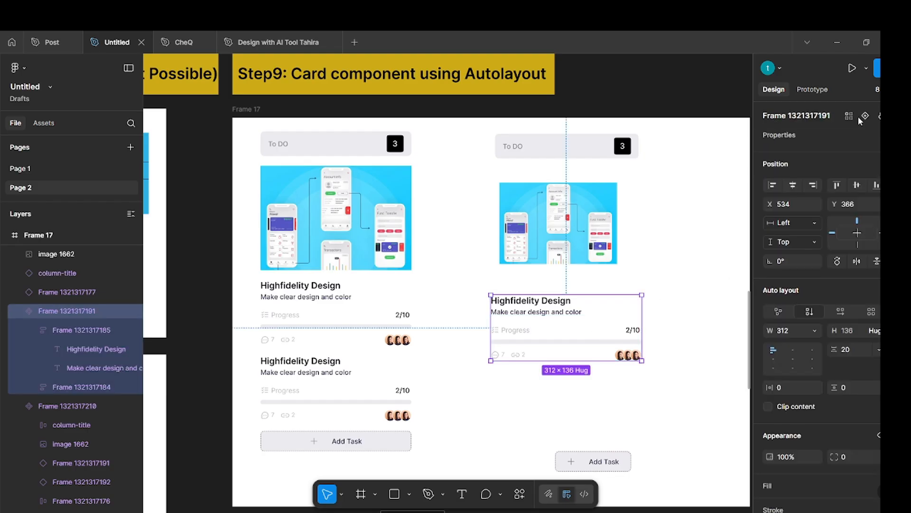
pyautogui.click(681, 240)
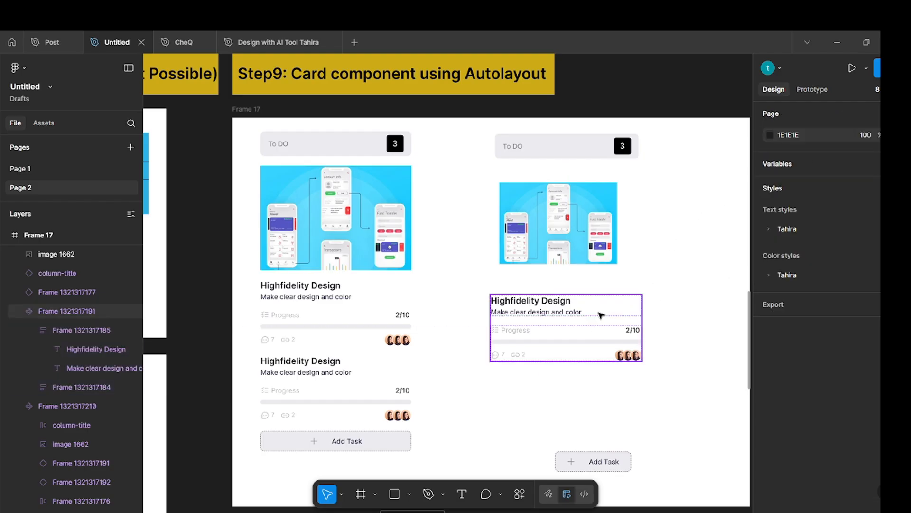
pyautogui.scroll(2, 587, 315)
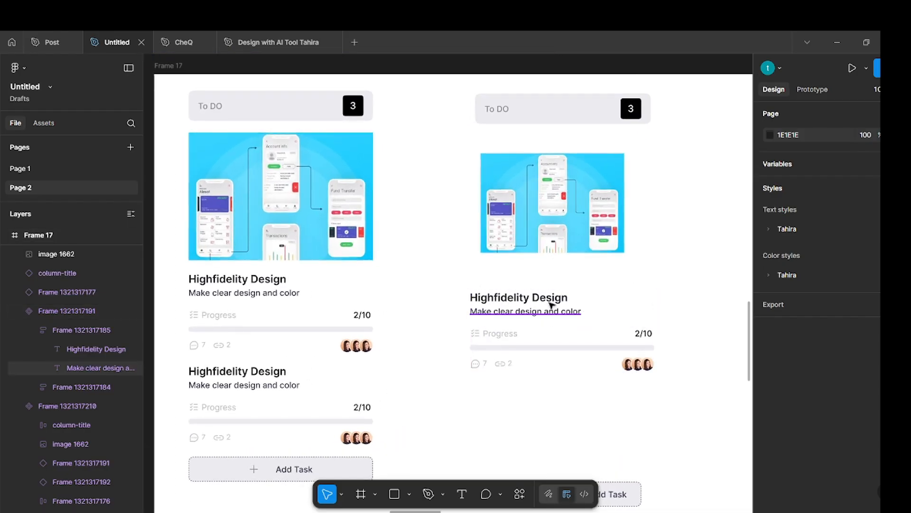
# Try to create a text property named Title on the task component, using its Highfidelity Design heading as the value.
pyautogui.click(617, 316)
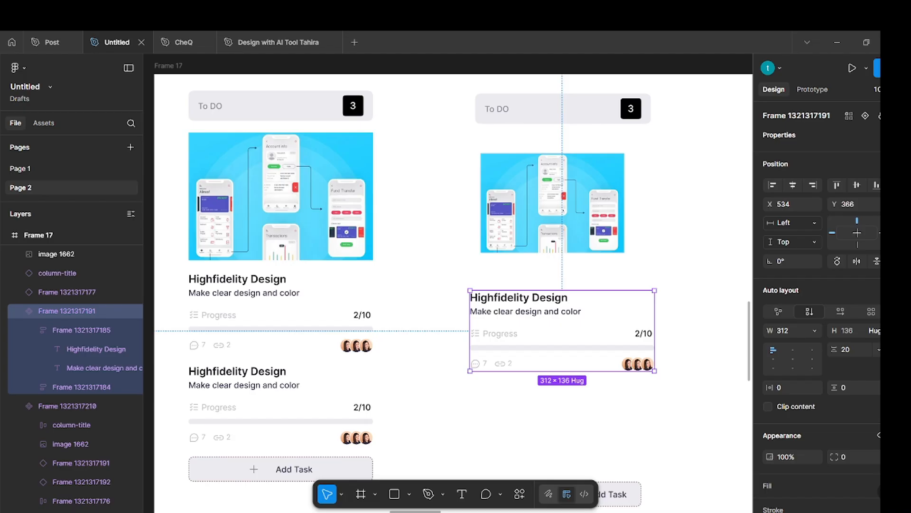
pyautogui.click(878, 135)
pyautogui.click(836, 181)
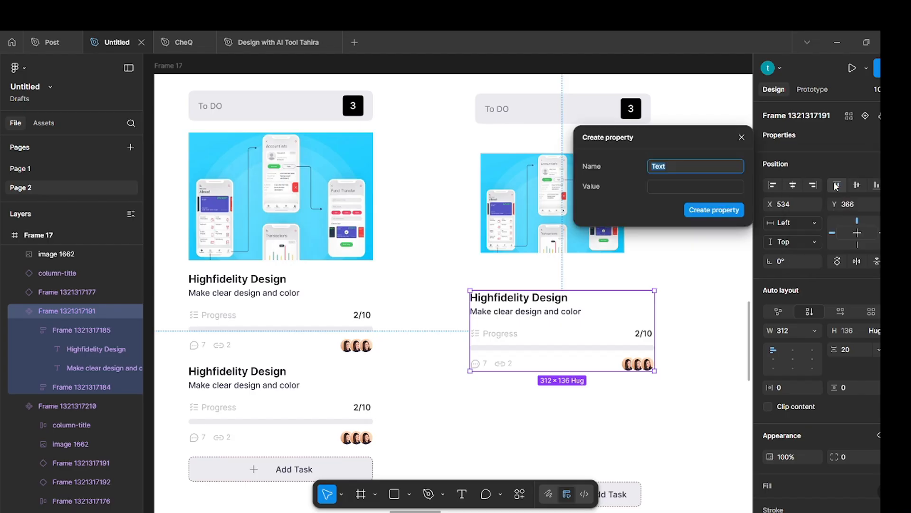
pyautogui.write('Title')
pyautogui.click(666, 187)
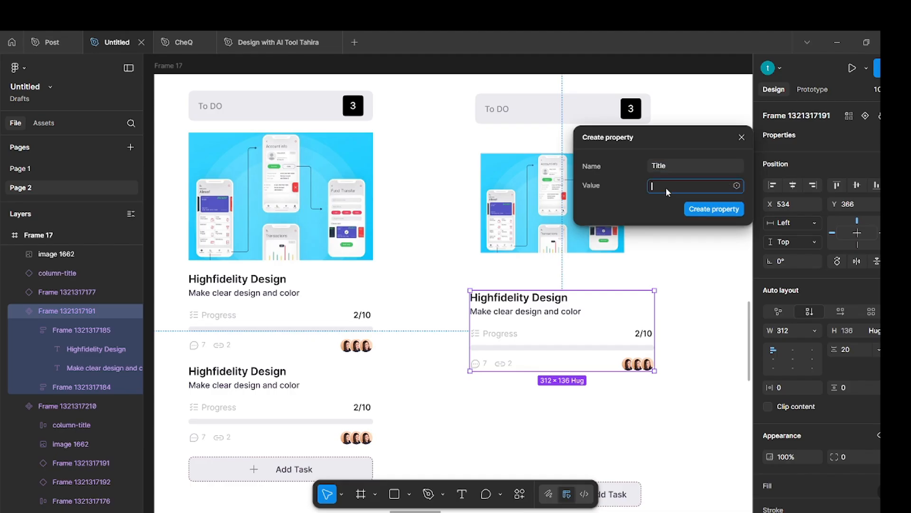
pyautogui.click(540, 303)
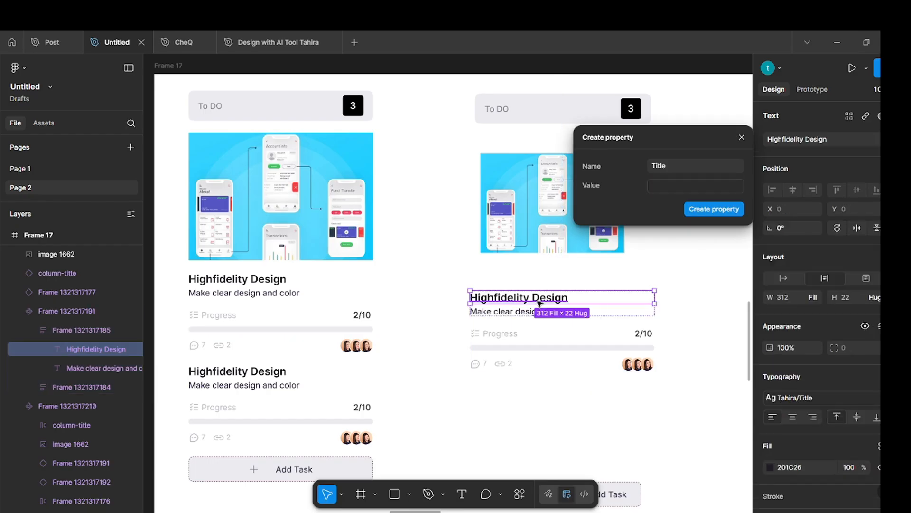
pyautogui.click(696, 188)
pyautogui.write('Highfidelity Design')
pyautogui.click(710, 210)
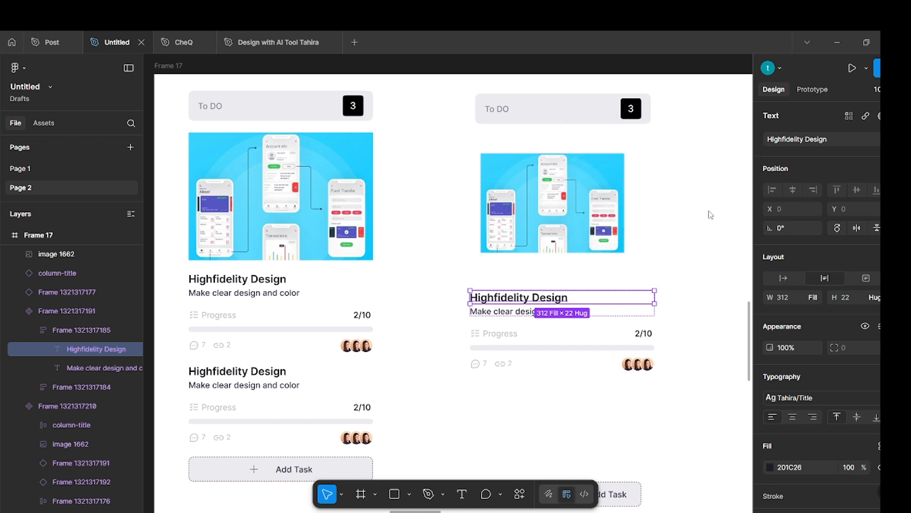
pyautogui.click(741, 198)
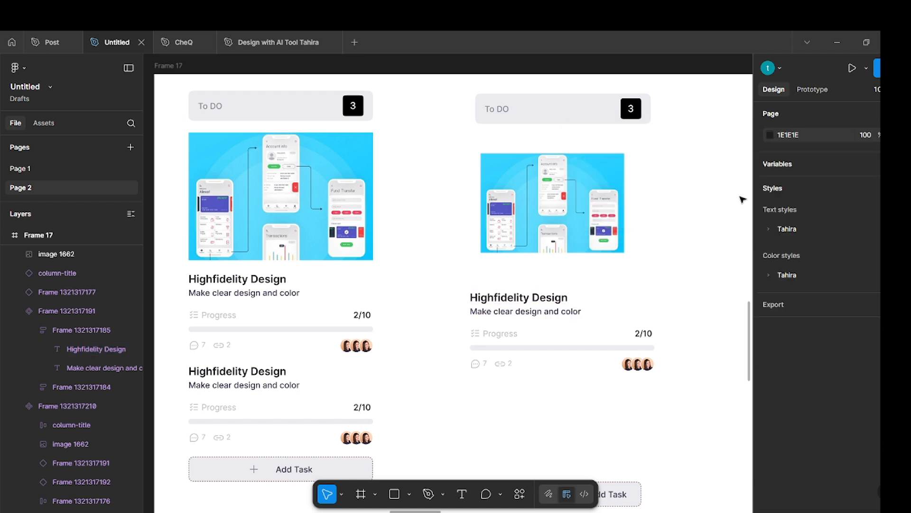
# Try to link the task component's Highfidelity Design heading to a Title property.
pyautogui.click(518, 295)
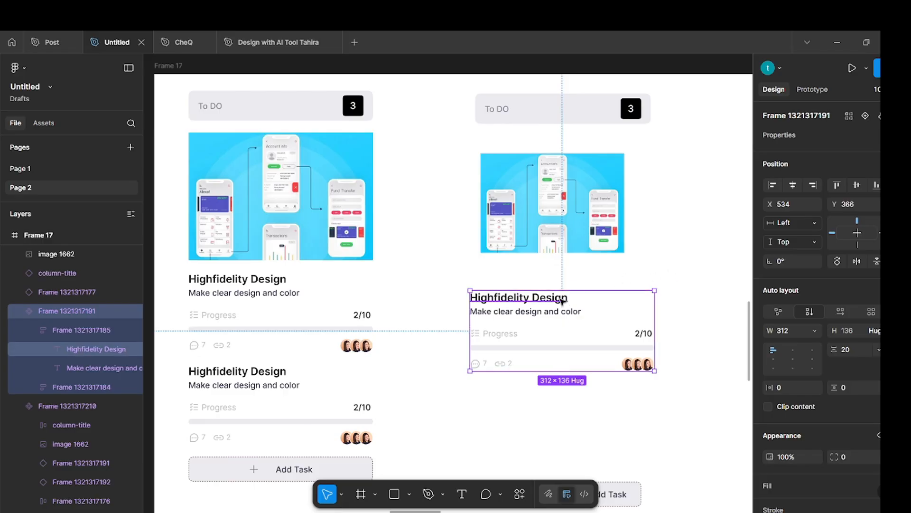
pyautogui.moveTo(562, 301); pyautogui.dragTo(562, 301)
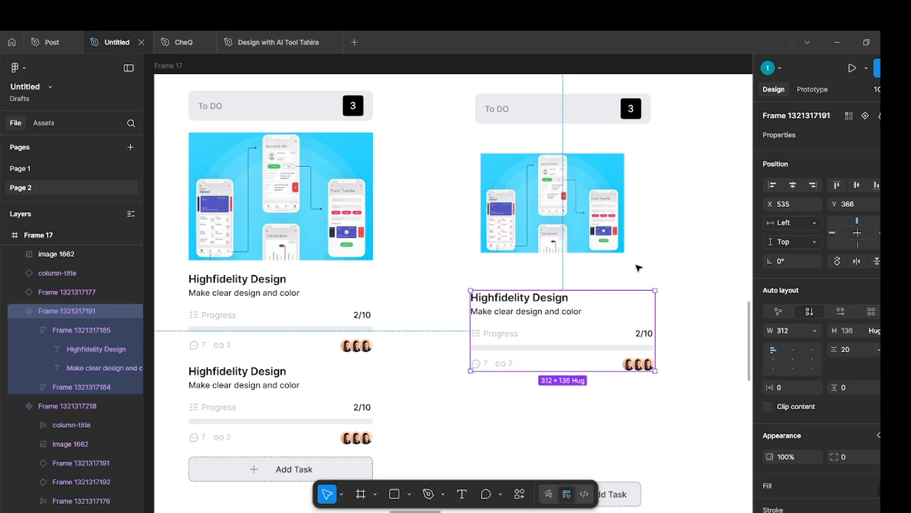
pyautogui.click(677, 244)
pyautogui.click(526, 302)
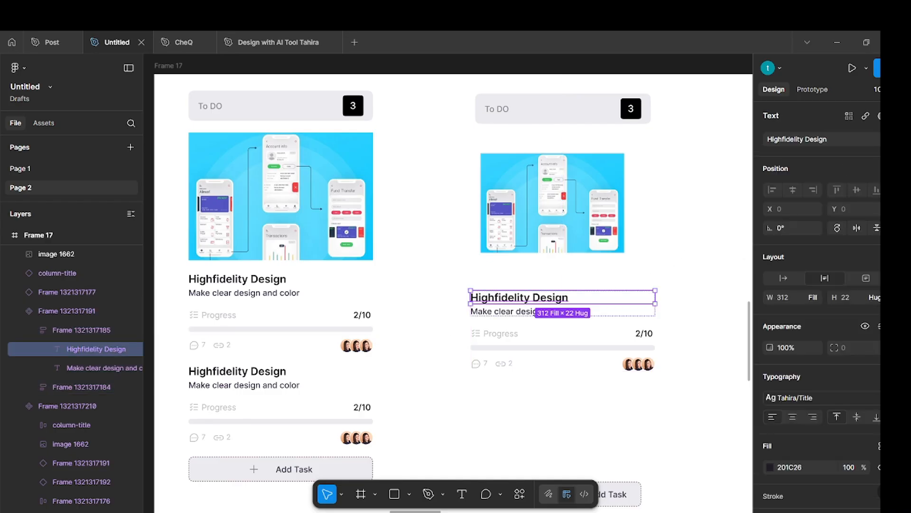
pyautogui.click(899, 139)
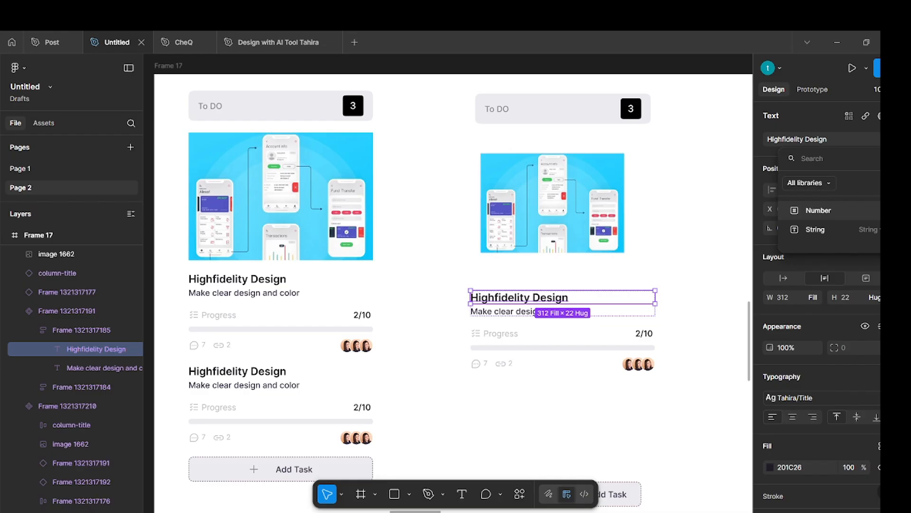
pyautogui.click(706, 207)
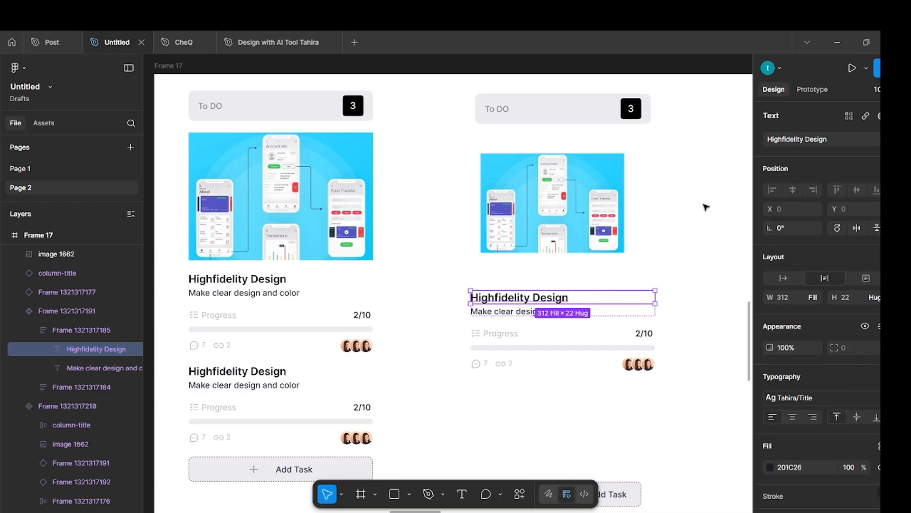
# Undo the recent changes to the task component, including its slight move.
pyautogui.click(706, 207)
pyautogui.hotkey('ctrl', 'z')
pyautogui.hotkey('ctrl', 'z')
pyautogui.hotkey('ctrl', 'z')
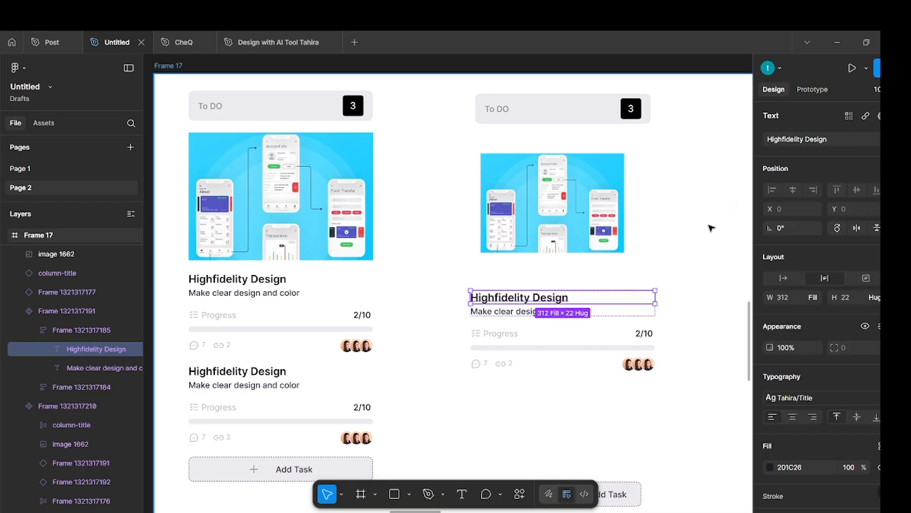
pyautogui.hotkey('ctrl', 'z')
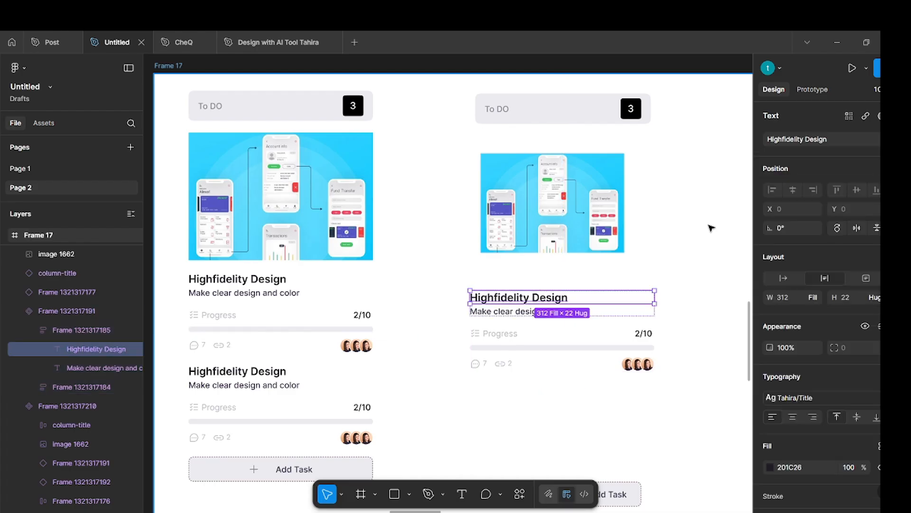
pyautogui.hotkey('ctrl', 'z')
pyautogui.hotkey('ctrl', 'z')
pyautogui.hotkey('ctrl', 'z')
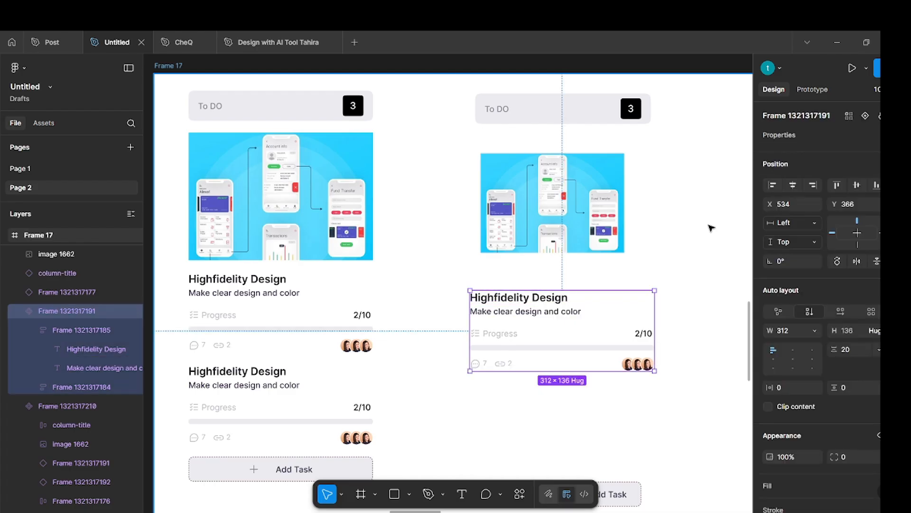
pyautogui.click(708, 278)
pyautogui.click(572, 298)
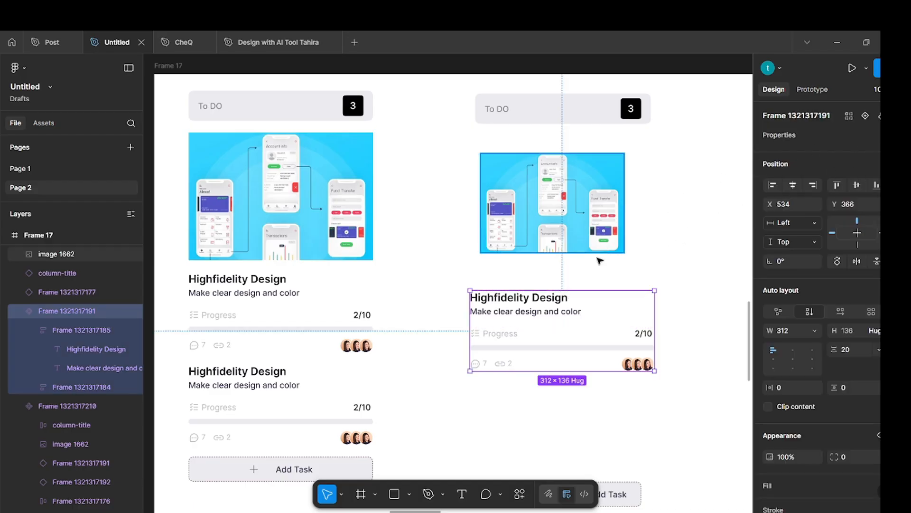
pyautogui.click(657, 255)
pyautogui.click(538, 319)
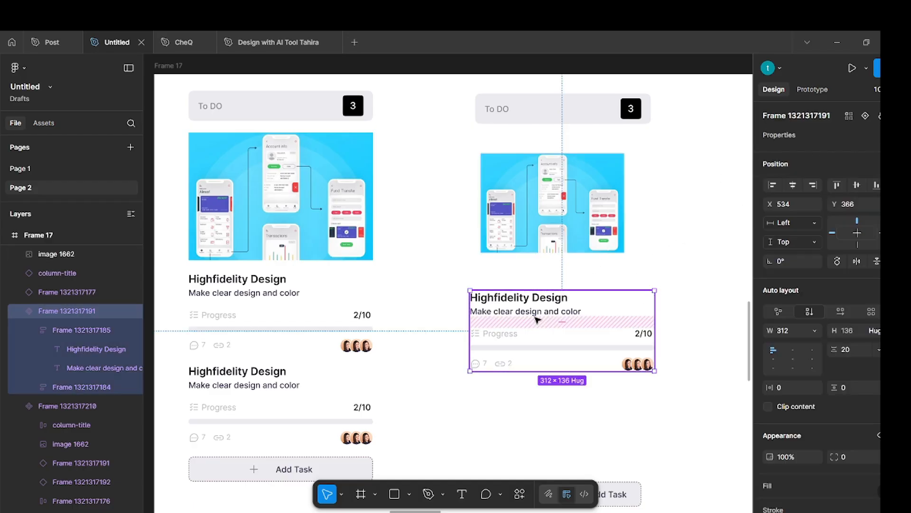
pyautogui.click(743, 205)
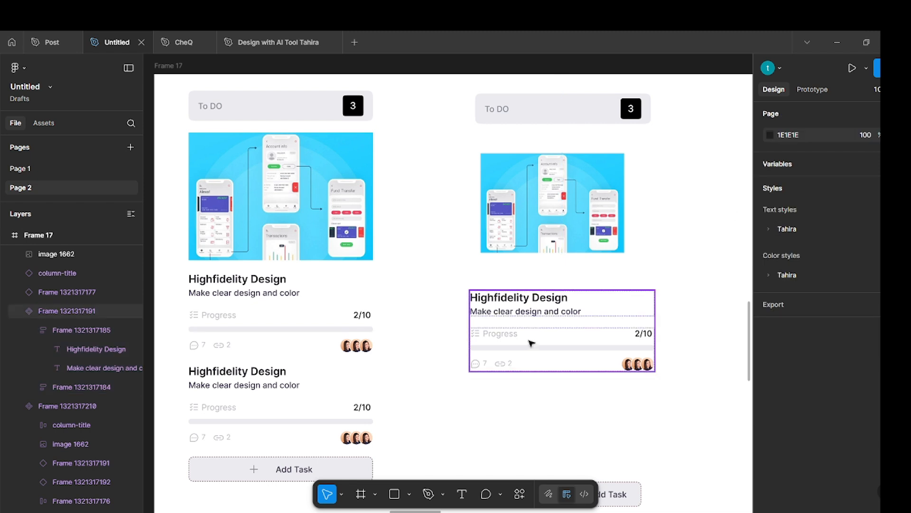
pyautogui.keyDown('ctrl'); pyautogui.click(525, 299); pyautogui.keyUp('ctrl')
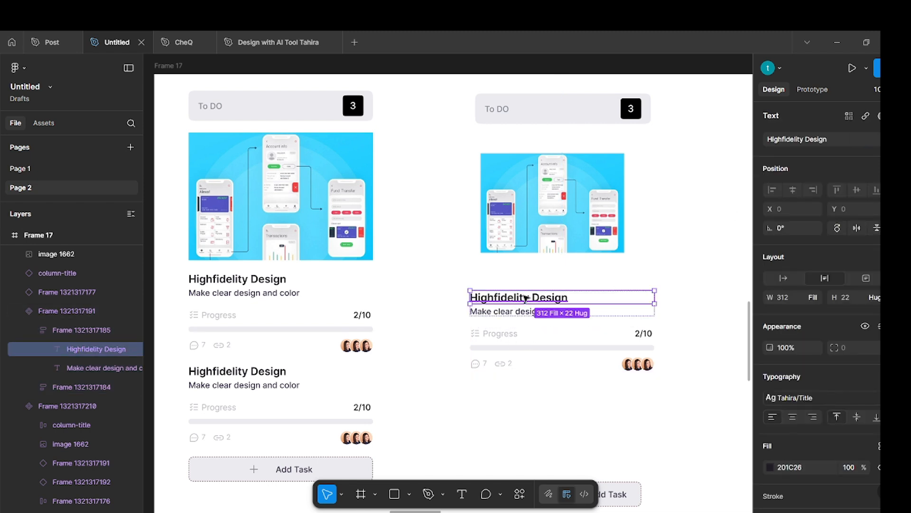
pyautogui.click(698, 256)
# Create a text property named Title with the value Highfidelity Design on the task component.
pyautogui.click(565, 322)
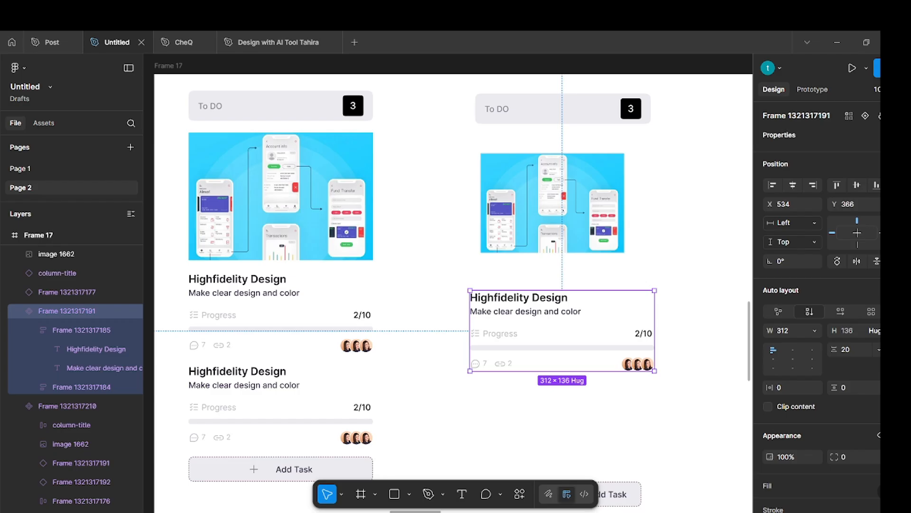
pyautogui.click(897, 134)
pyautogui.click(831, 186)
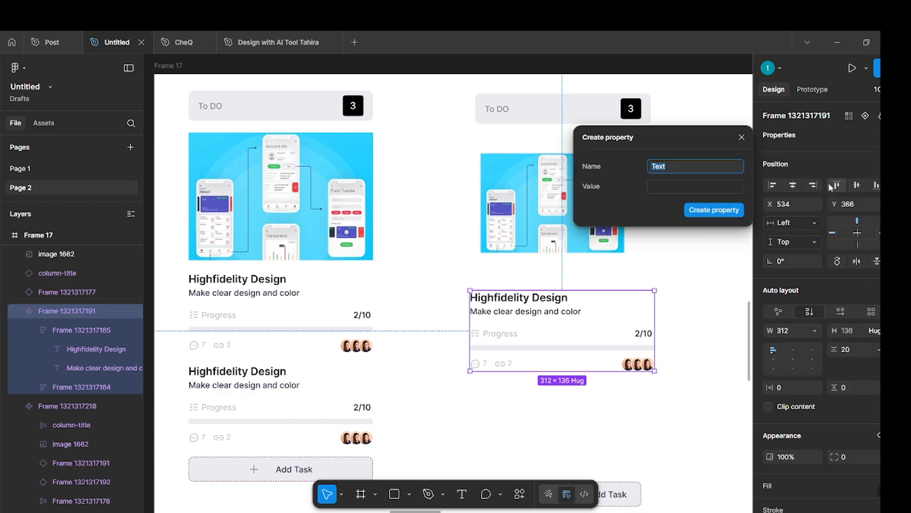
pyautogui.write('h')
pyautogui.press('BackSpace')
pyautogui.write('h')
pyautogui.press('BackSpace')
pyautogui.write('Title')
pyautogui.click(707, 186)
pyautogui.write('Highfidelity Design')
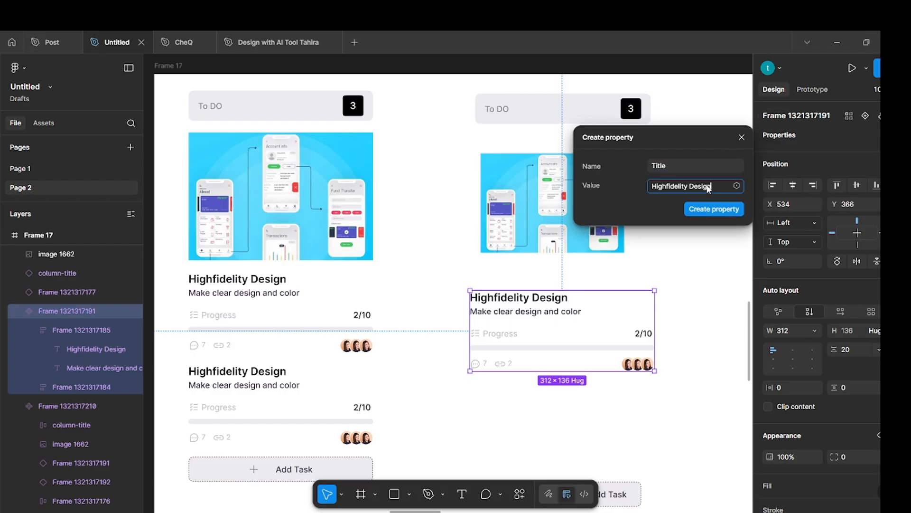
pyautogui.click(714, 210)
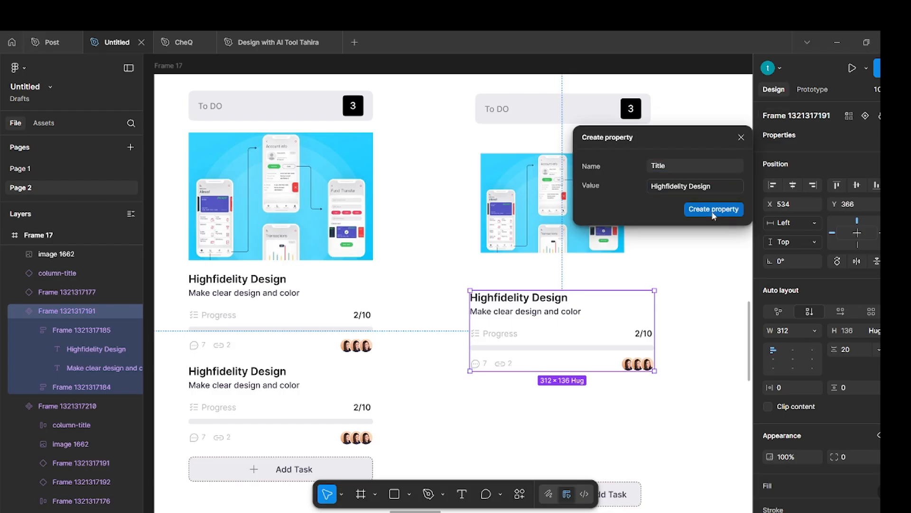
# Apply the Title property to the Highfidelity Design heading in the task component.
pyautogui.click(709, 256)
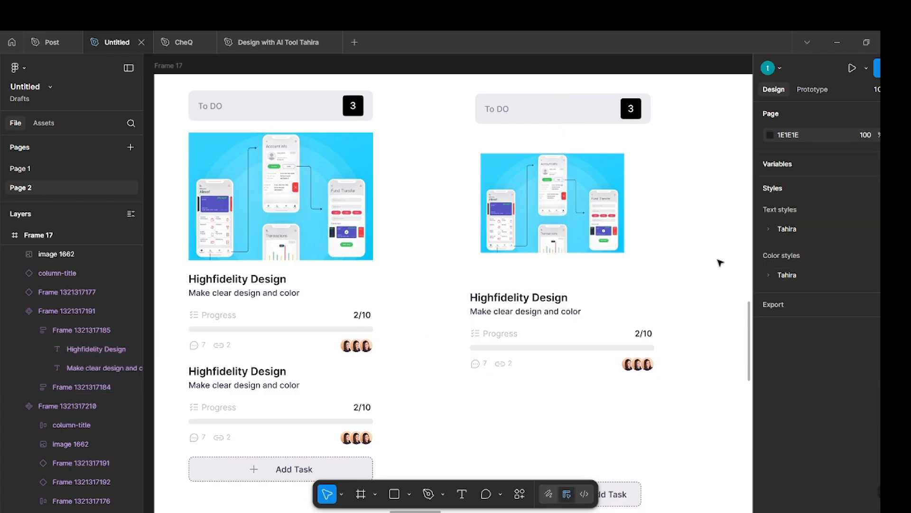
pyautogui.keyDown('ctrl'); pyautogui.click(517, 302); pyautogui.keyUp('ctrl')
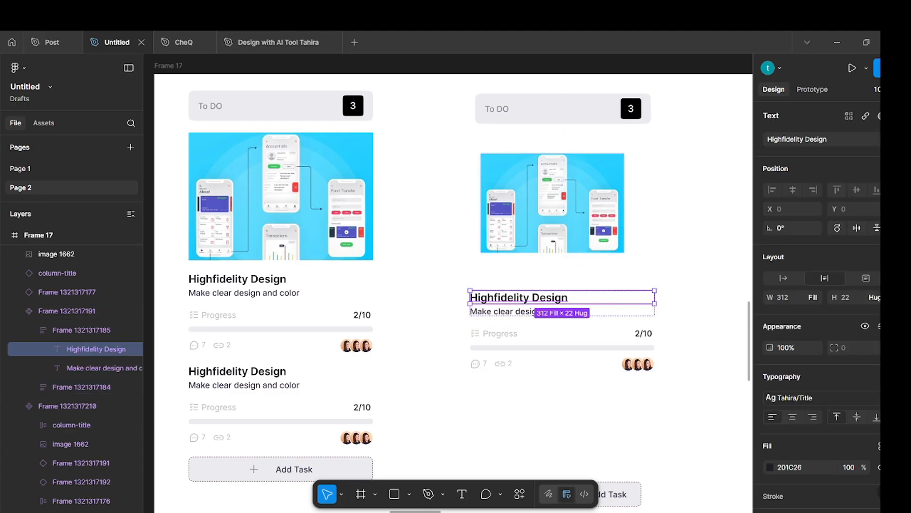
pyautogui.click(896, 139)
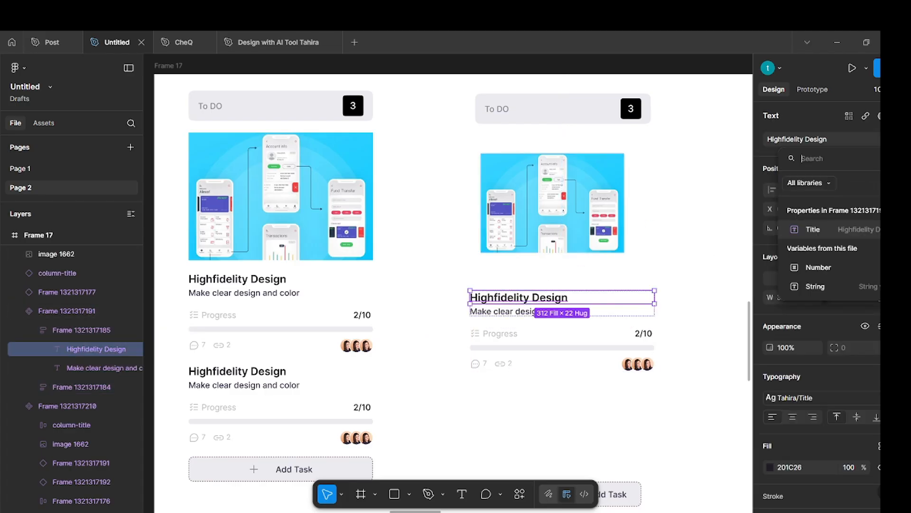
pyautogui.click(839, 228)
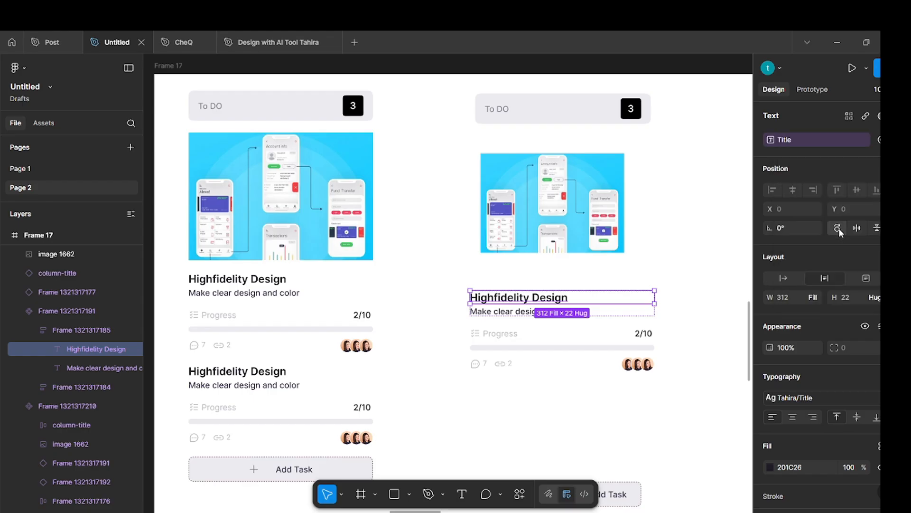
pyautogui.click(694, 231)
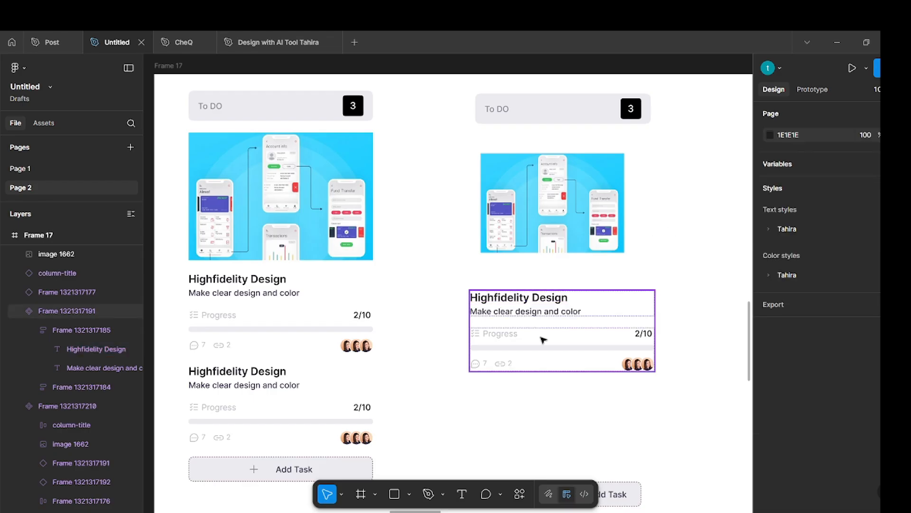
# Rename the task component as card.
pyautogui.click(544, 340)
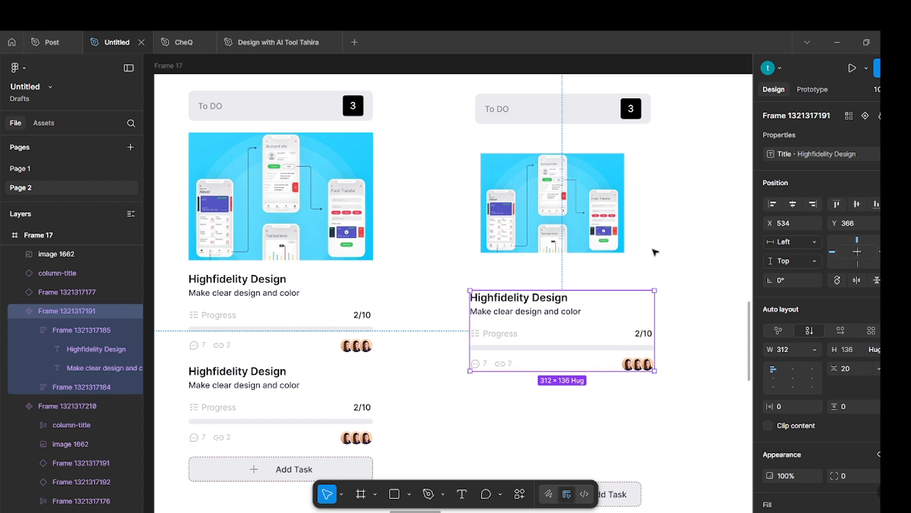
pyautogui.doubleClick(68, 312)
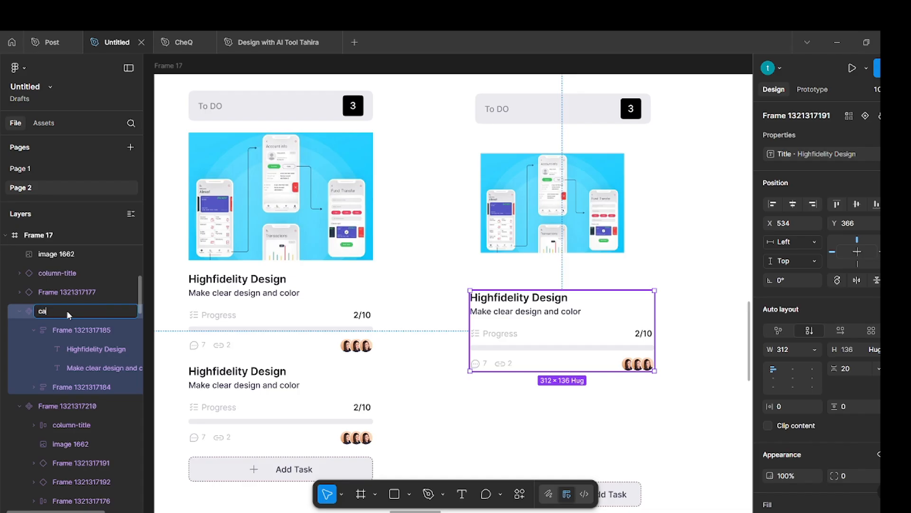
pyautogui.press('Return')
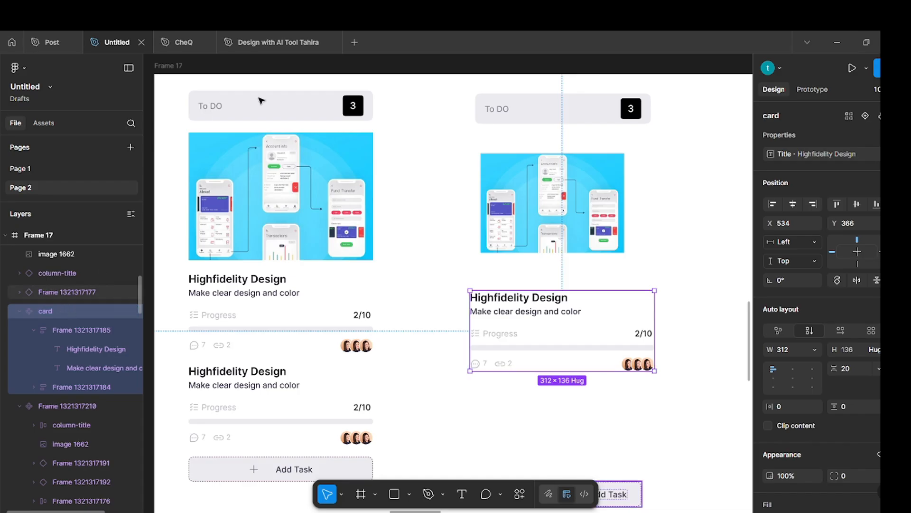
pyautogui.click(686, 240)
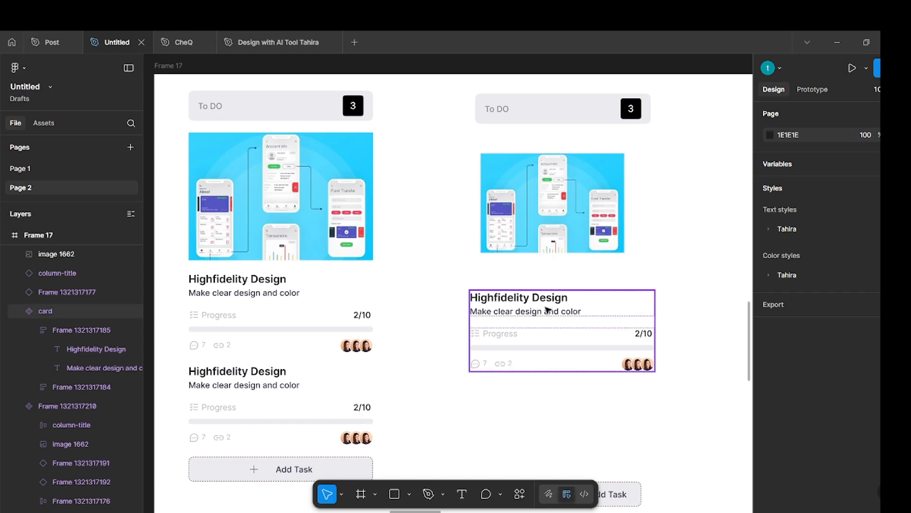
# Create a text property named Description with the value Make clear design and color on the card component.
pyautogui.hscroll(2, 549, 312)
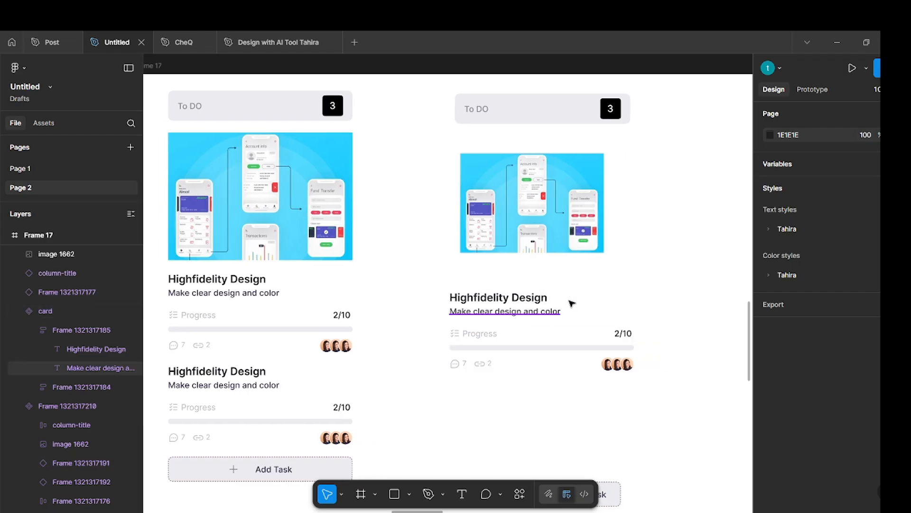
pyautogui.click(553, 311)
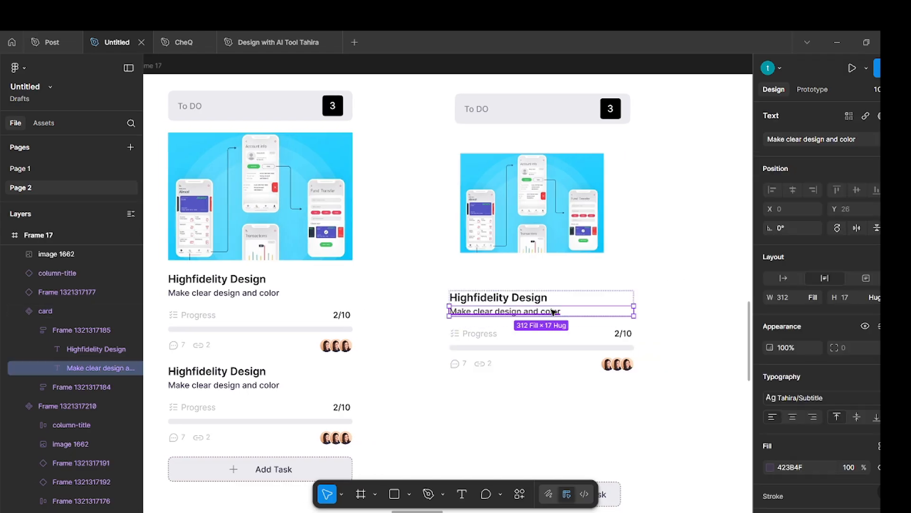
pyautogui.press('Escape')
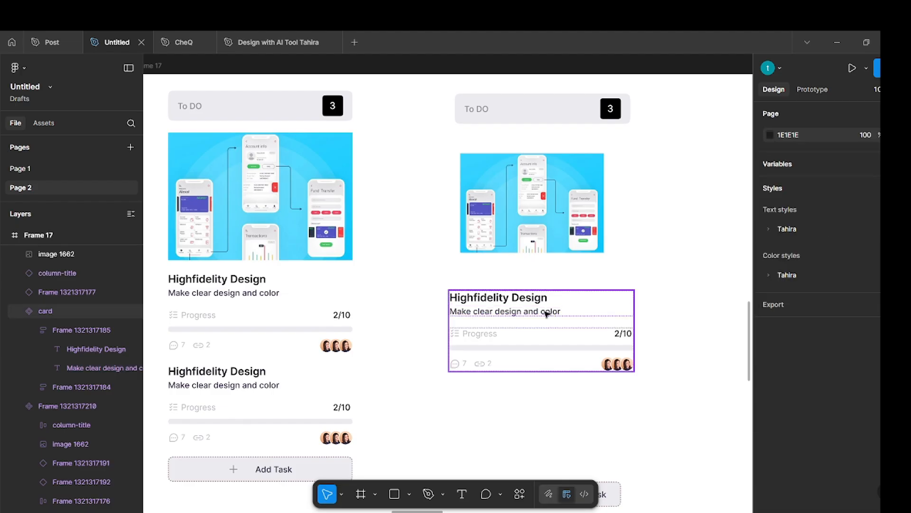
pyautogui.click(547, 314)
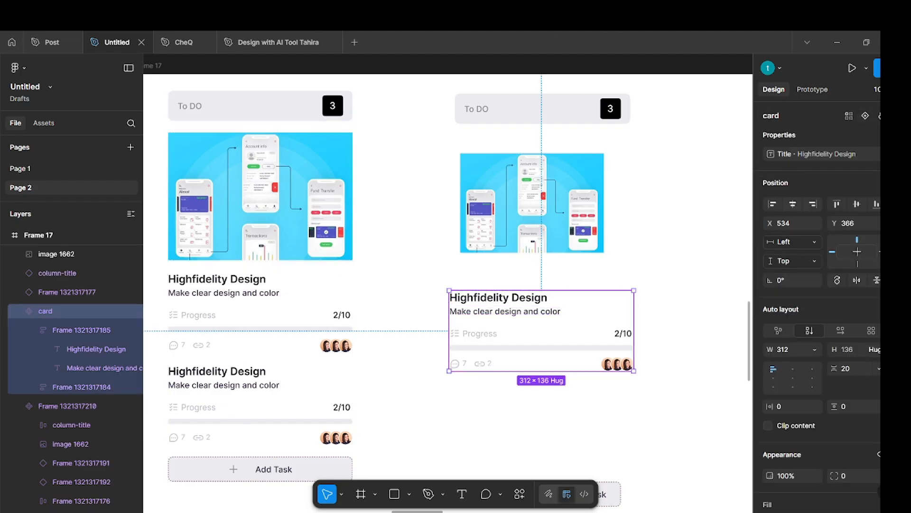
pyautogui.click(898, 134)
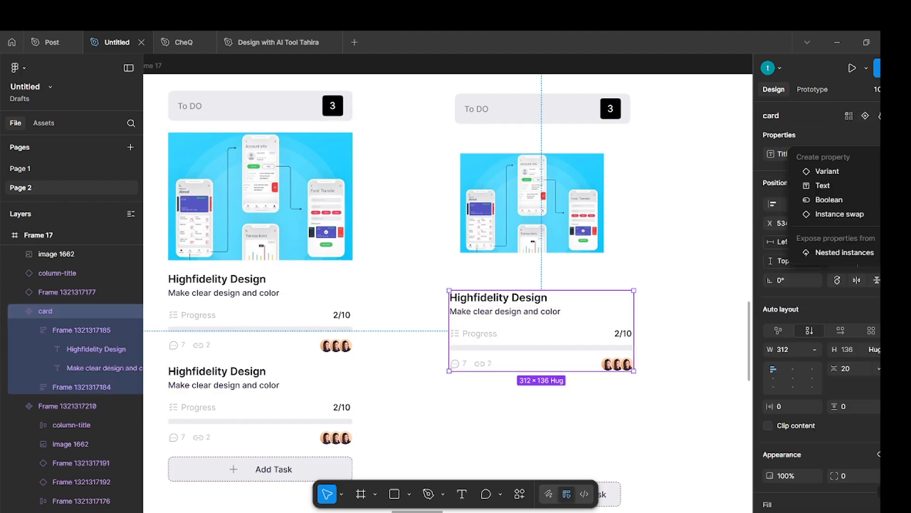
pyautogui.click(830, 186)
pyautogui.press('BackSpace')
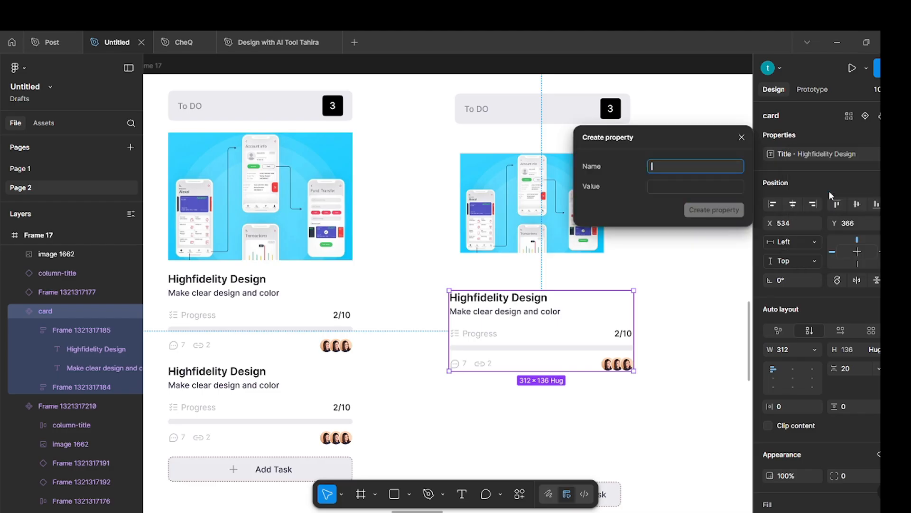
pyautogui.write('Description')
pyautogui.click(684, 184)
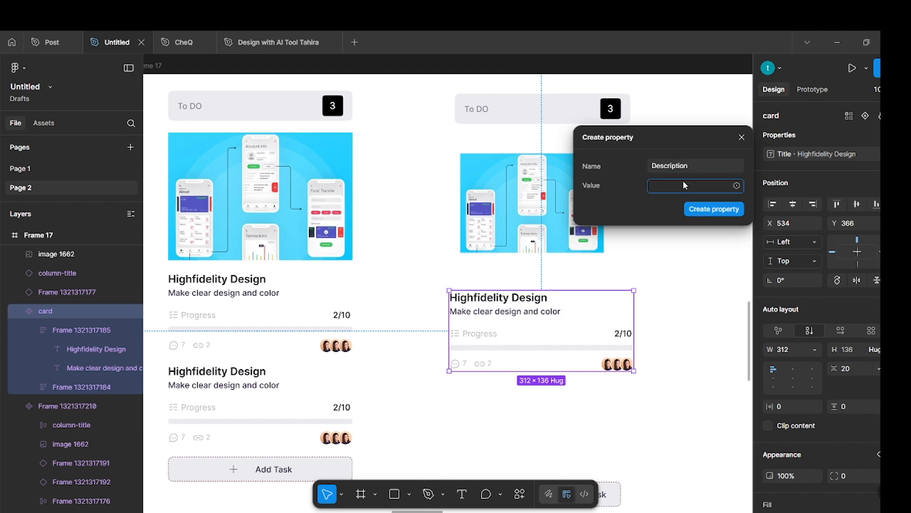
pyautogui.write('Make clear design and color')
pyautogui.click(714, 208)
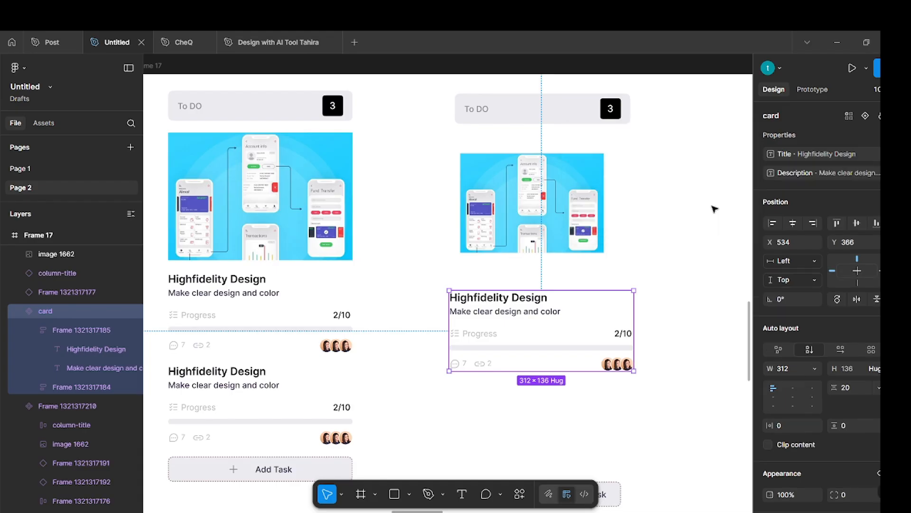
# Apply the Description property to the Make clear design and color text in the card component.
pyautogui.click(702, 250)
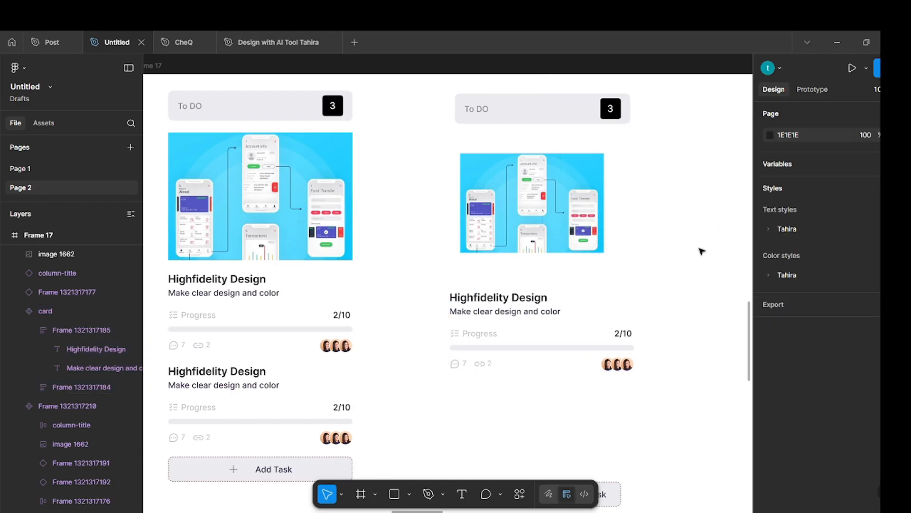
pyautogui.keyDown('ctrl'); pyautogui.click(531, 316); pyautogui.keyUp('ctrl')
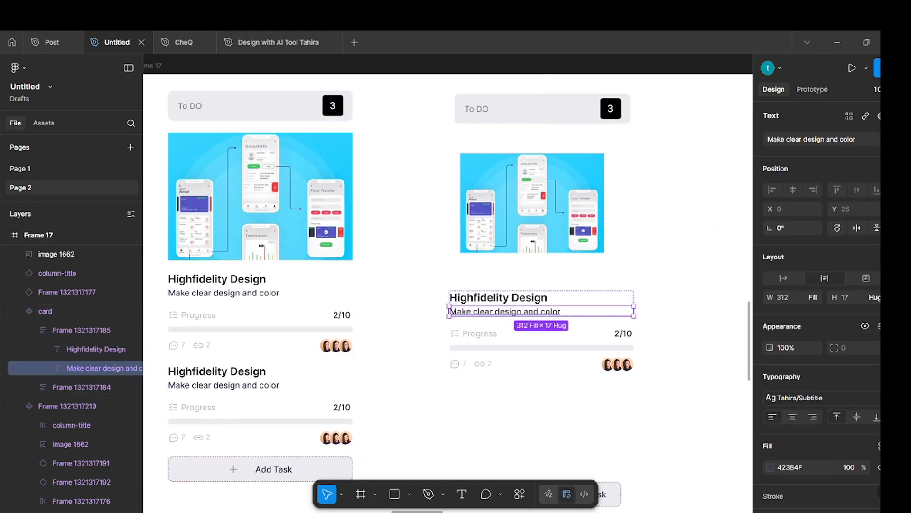
pyautogui.click(898, 139)
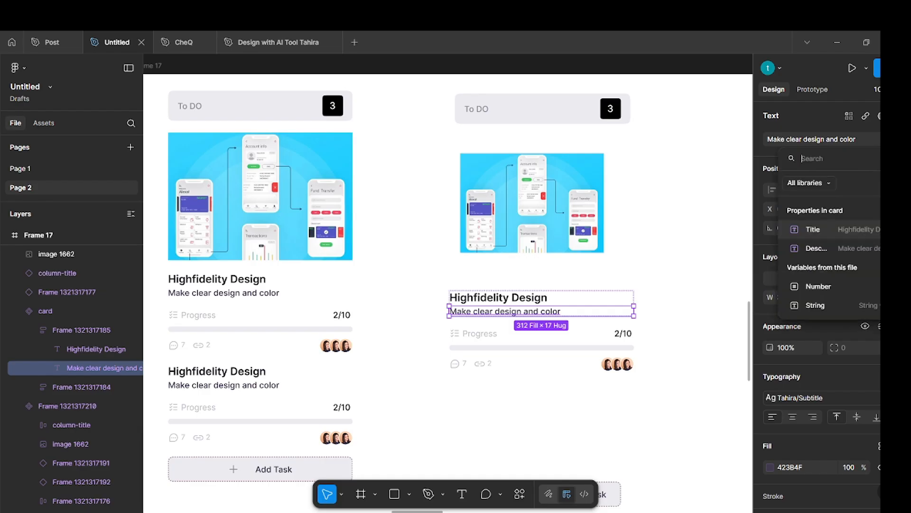
pyautogui.click(830, 245)
pyautogui.click(705, 269)
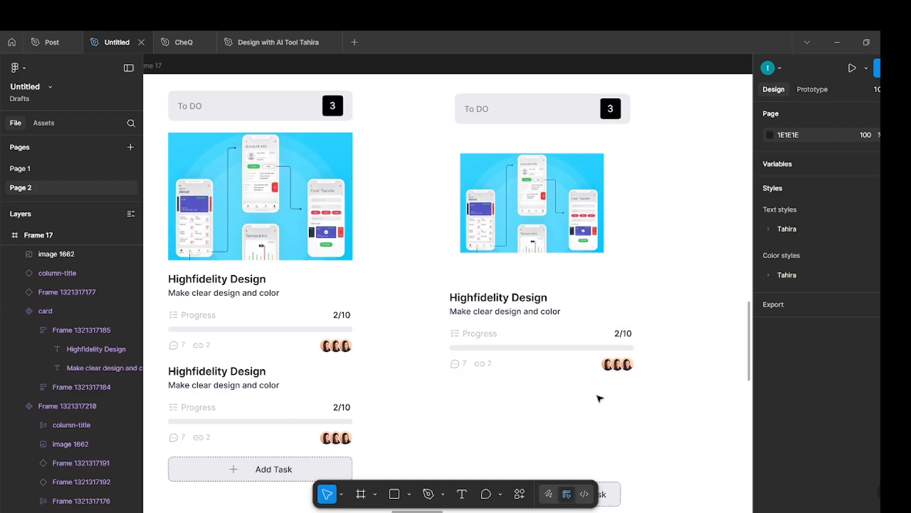
# Examine the Profile component's size variants in the Step7 profile picture frame, including the 24 variant.
pyautogui.scroll(-10, 600, 394)
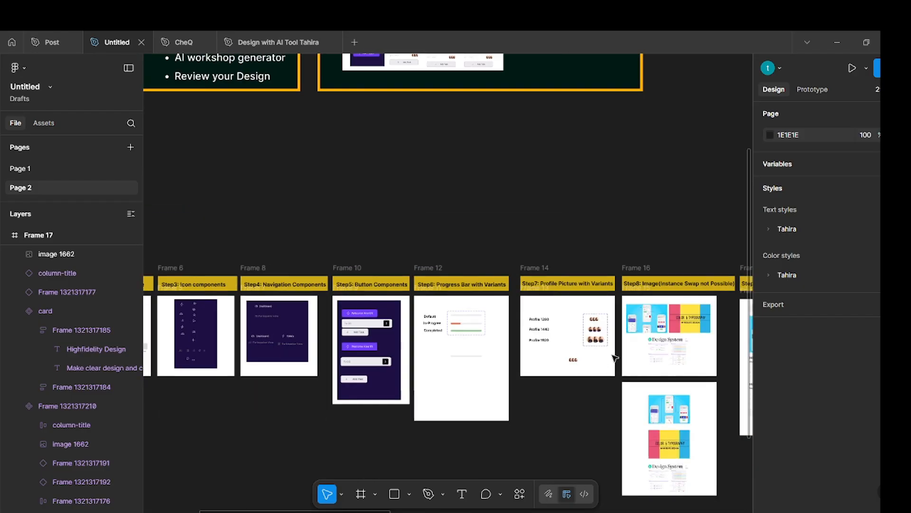
pyautogui.scroll(10, 613, 356)
pyautogui.click(544, 208)
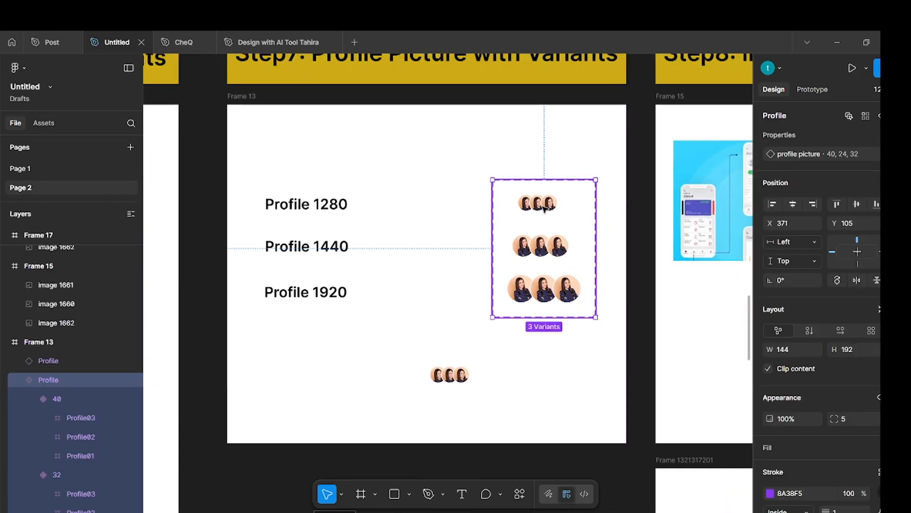
pyautogui.click(543, 207)
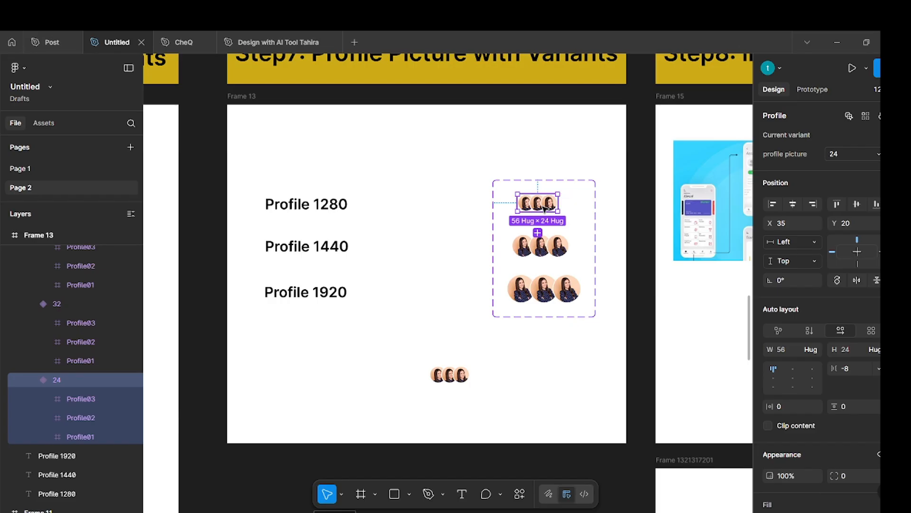
pyautogui.press('Escape')
pyautogui.scroll(-8, 543, 206)
pyautogui.hscroll(2, 543, 207)
pyautogui.hscroll(3, 546, 209)
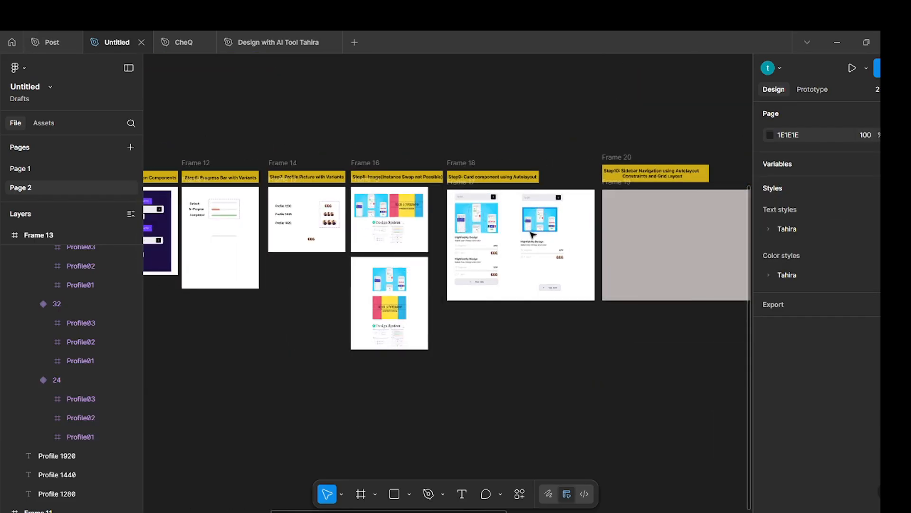
# Inspect the Profile instance nested in the card component and its profile picture property.
pyautogui.scroll(10, 533, 234)
pyautogui.scroll(5, 496, 301)
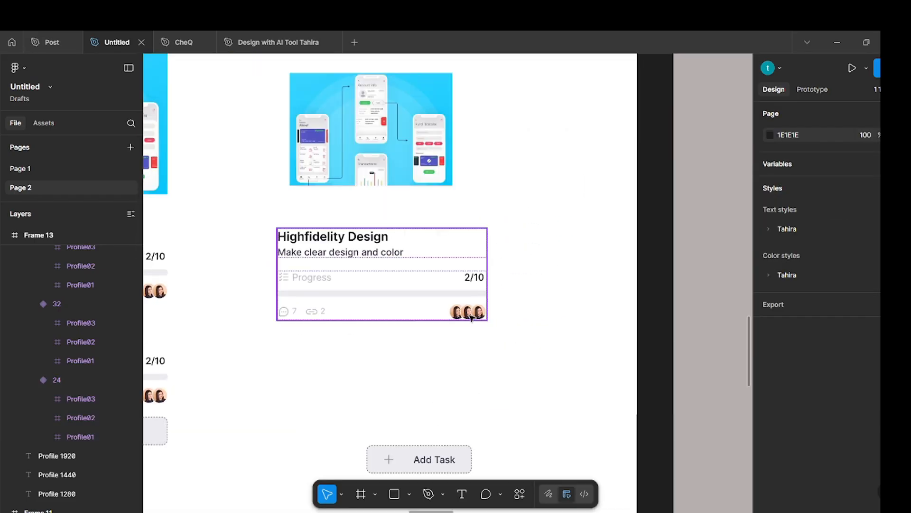
pyautogui.click(469, 314)
pyautogui.doubleClick(471, 315)
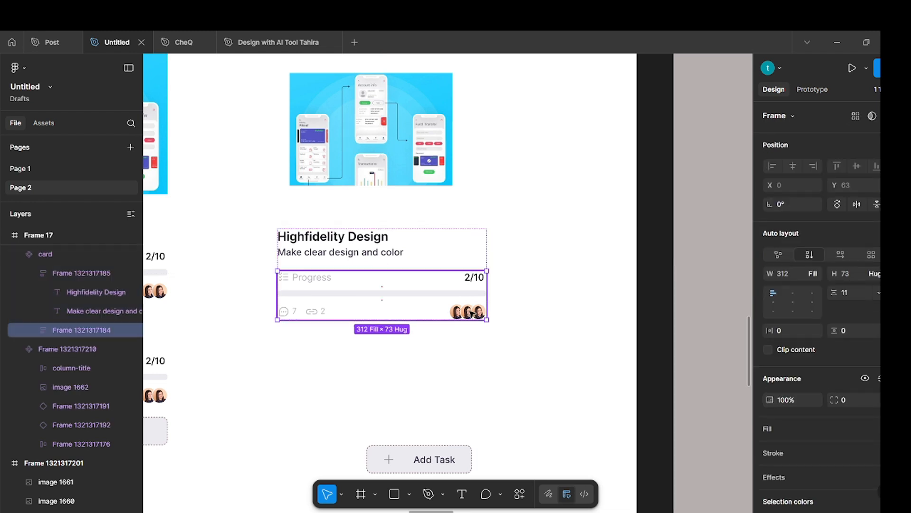
pyautogui.doubleClick(472, 314)
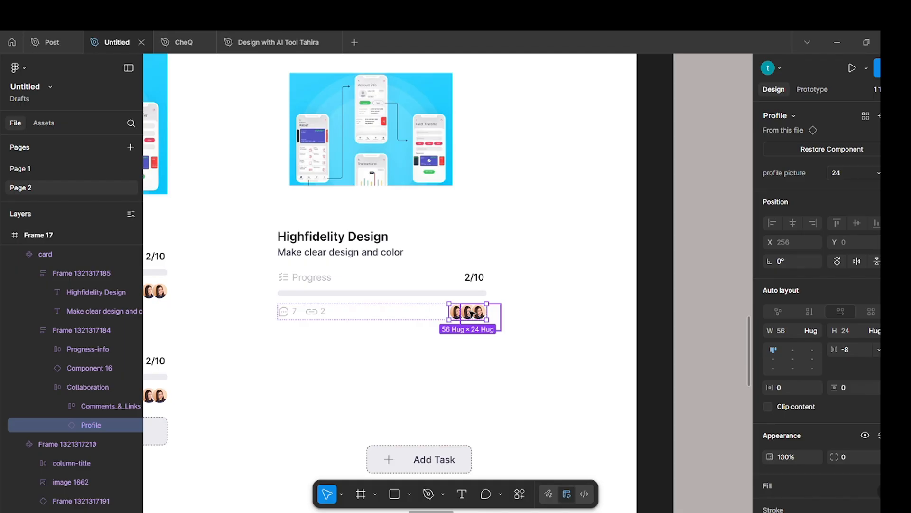
pyautogui.hotkey('ctrl', 'z')
pyautogui.press('Escape')
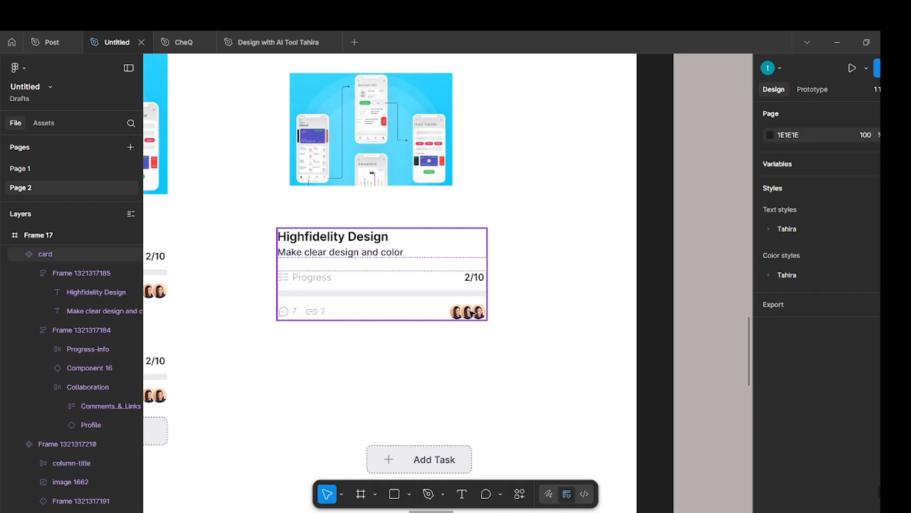
# Try narrowing the card component to a width of 188, and undo the resize.
pyautogui.click(458, 264)
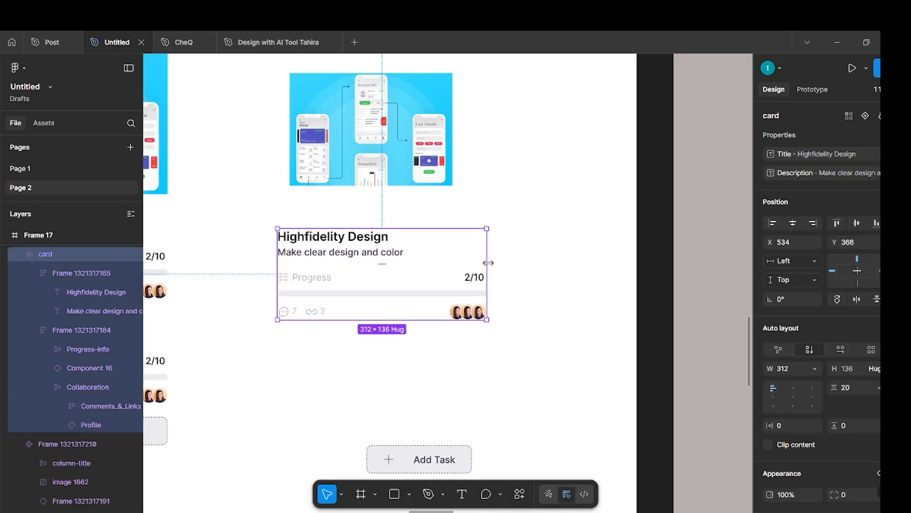
pyautogui.moveTo(487, 264); pyautogui.dragTo(402, 264)
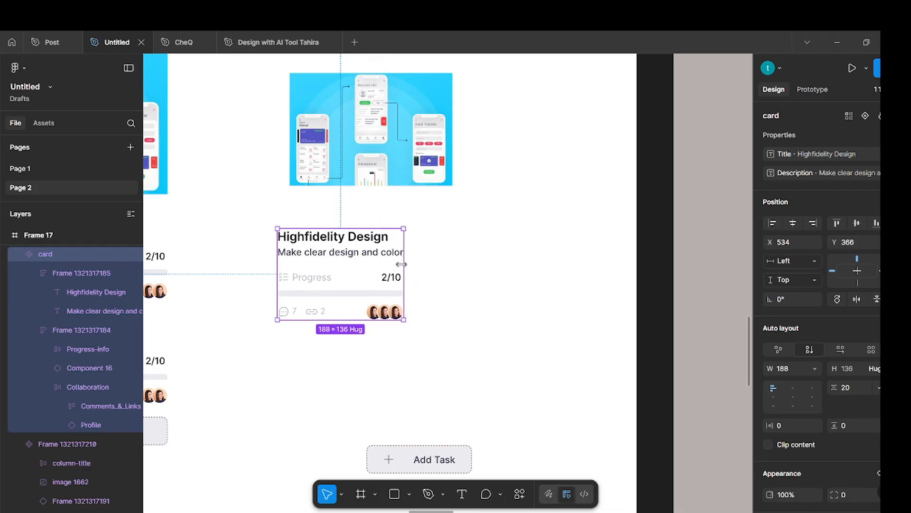
pyautogui.hotkey('ctrl', 'z')
pyautogui.click(576, 258)
# Move the Add Task button closer under the task column and place a copy of the card directly below the original.
pyautogui.scroll(-2, 575, 258)
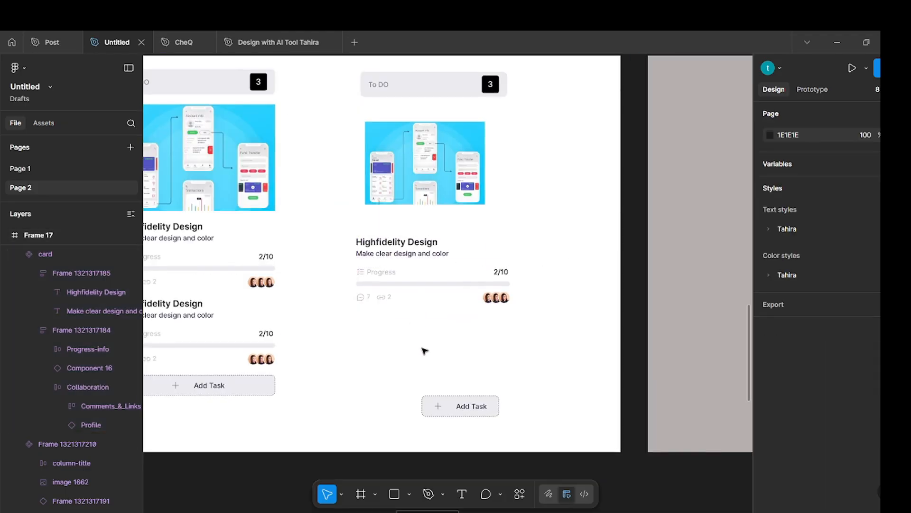
pyautogui.moveTo(448, 407); pyautogui.dragTo(409, 393)
pyautogui.click(416, 271)
pyautogui.moveTo(413, 269); pyautogui.dragTo(417, 323)
pyautogui.click(560, 317)
# Combine the To DO header, image, two cards and Add Task button in a vertical auto layout with left alignment.
pyautogui.click(423, 391)
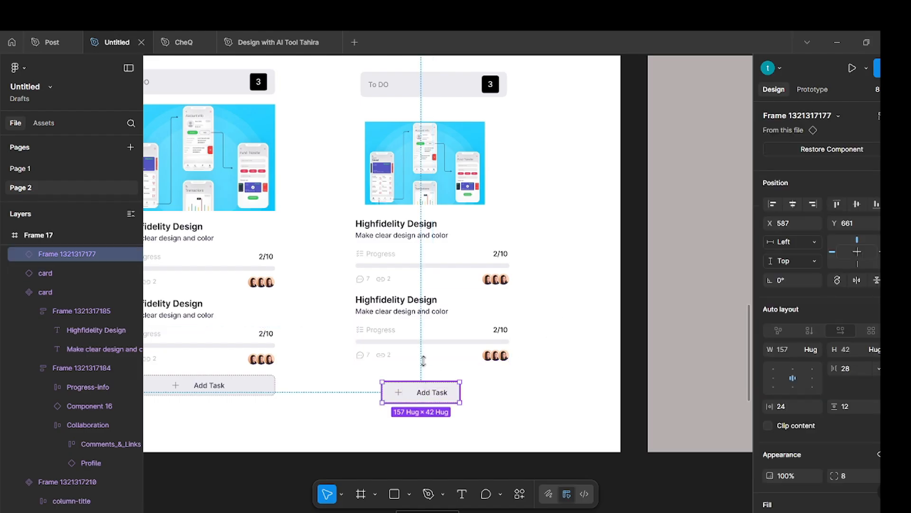
pyautogui.keyDown('shift'); pyautogui.click(429, 327); pyautogui.keyUp('shift')
pyautogui.keyDown('shift'); pyautogui.click(421, 260); pyautogui.keyUp('shift')
pyautogui.keyDown('shift'); pyautogui.click(425, 161); pyautogui.keyUp('shift')
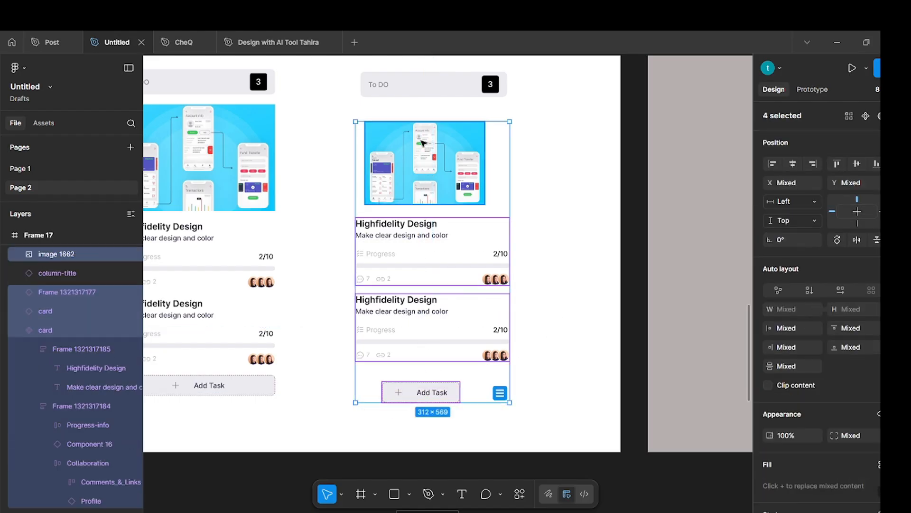
pyautogui.keyDown('shift'); pyautogui.click(418, 91); pyautogui.keyUp('shift')
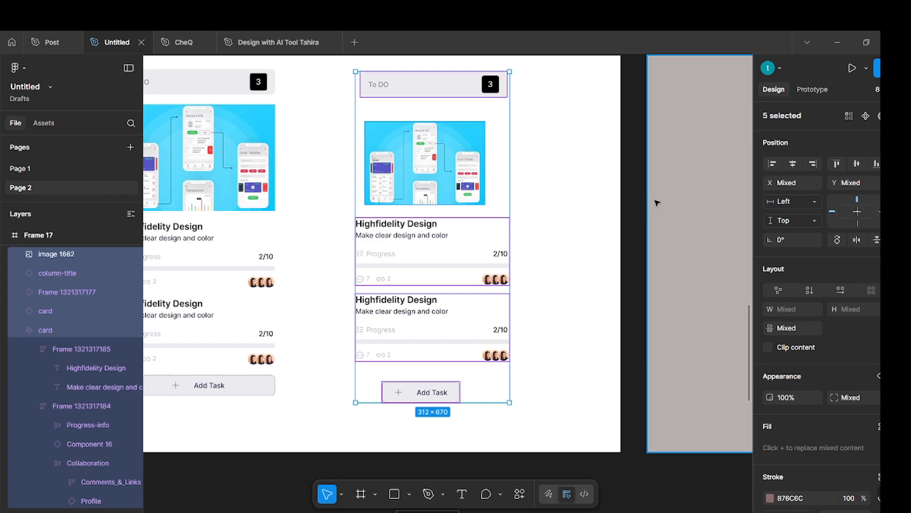
pyautogui.hotkey('shift', 'a')
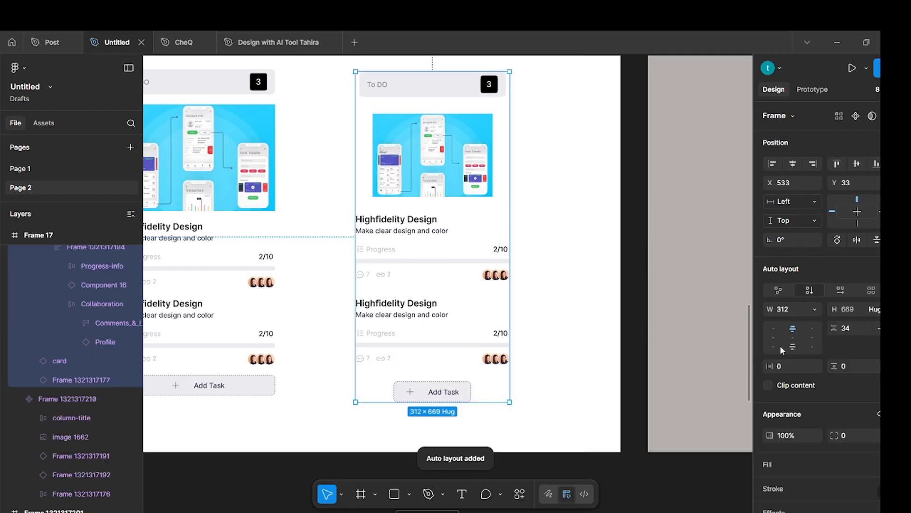
pyautogui.click(774, 339)
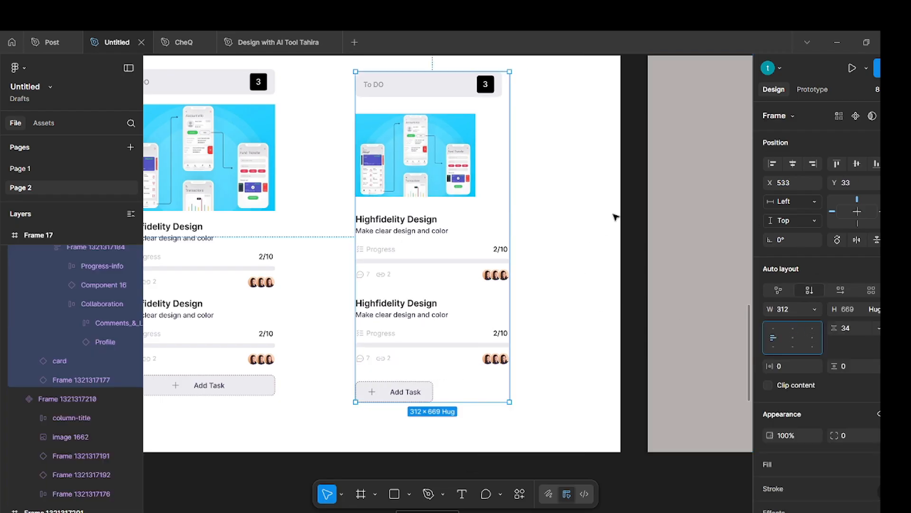
pyautogui.click(815, 310)
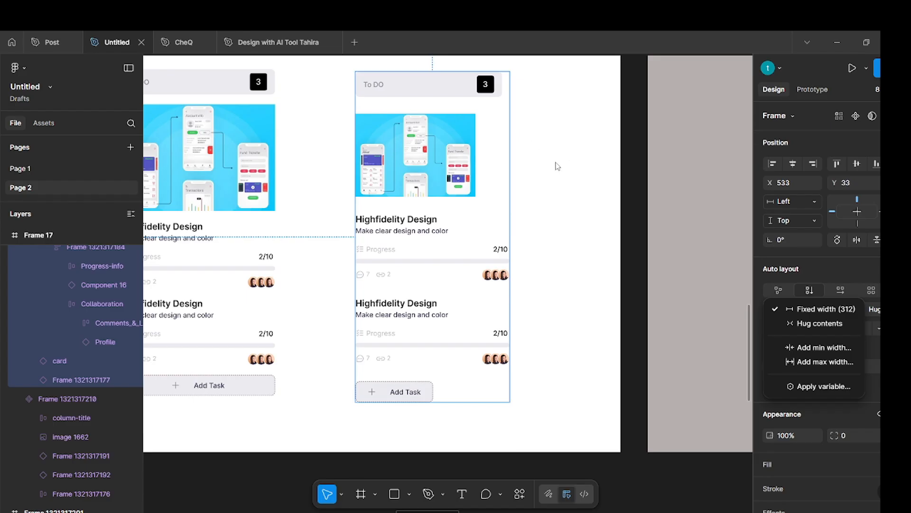
pyautogui.press('Escape')
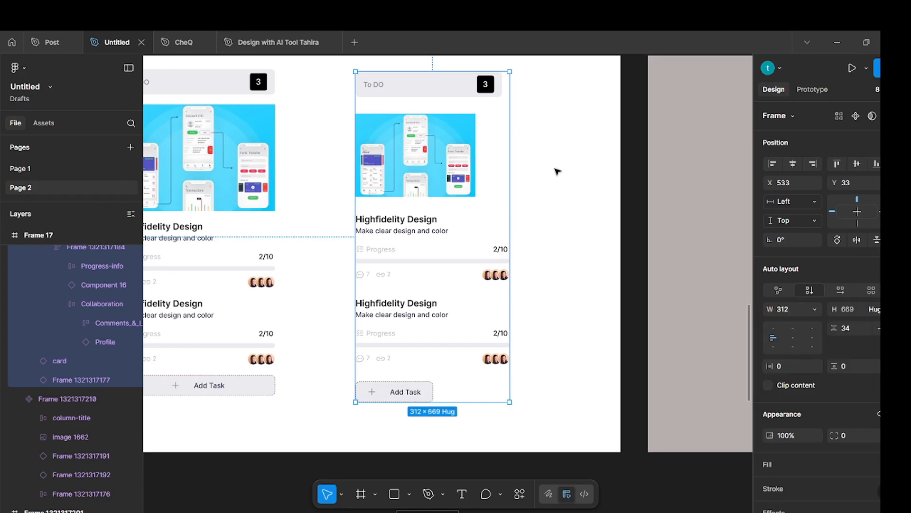
pyautogui.click(590, 199)
pyautogui.click(436, 185)
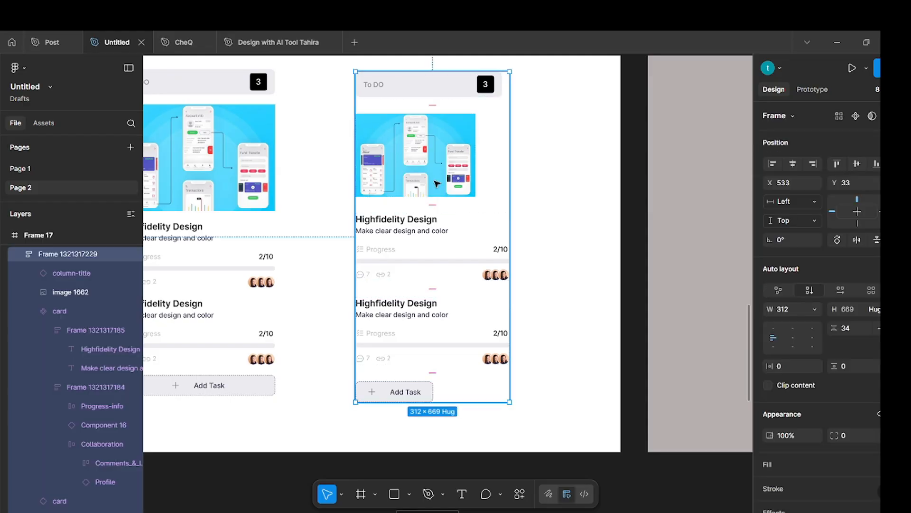
pyautogui.click(437, 183)
pyautogui.click(578, 175)
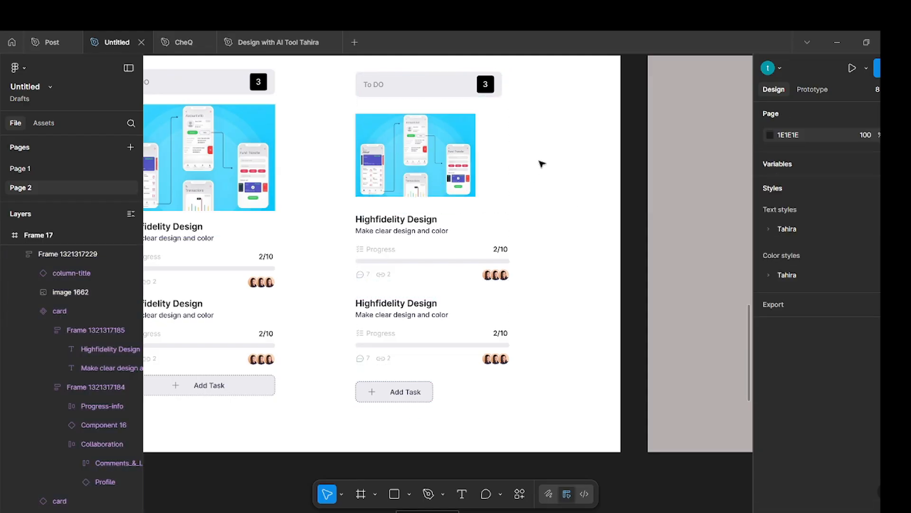
# Set the width of all five elements inside the new auto layout column to fill the container.
pyautogui.click(484, 111)
pyautogui.press('Return')
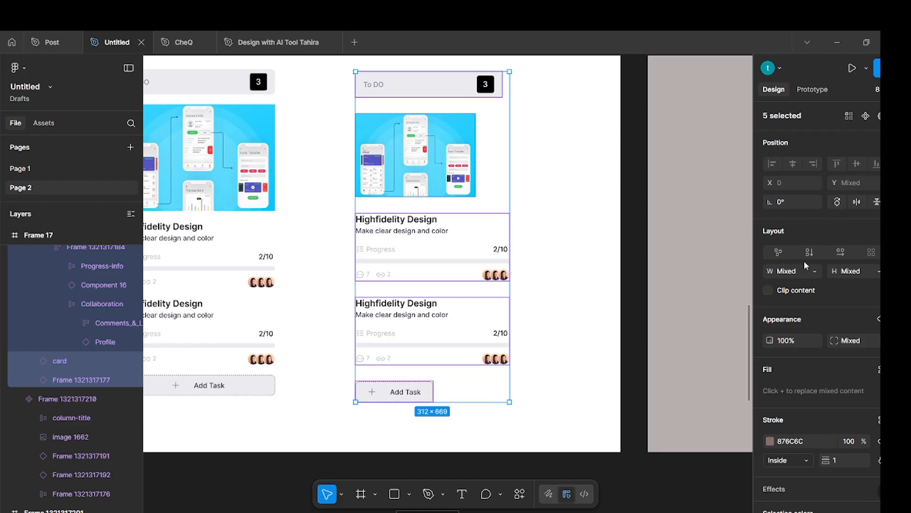
pyautogui.click(815, 271)
pyautogui.click(825, 300)
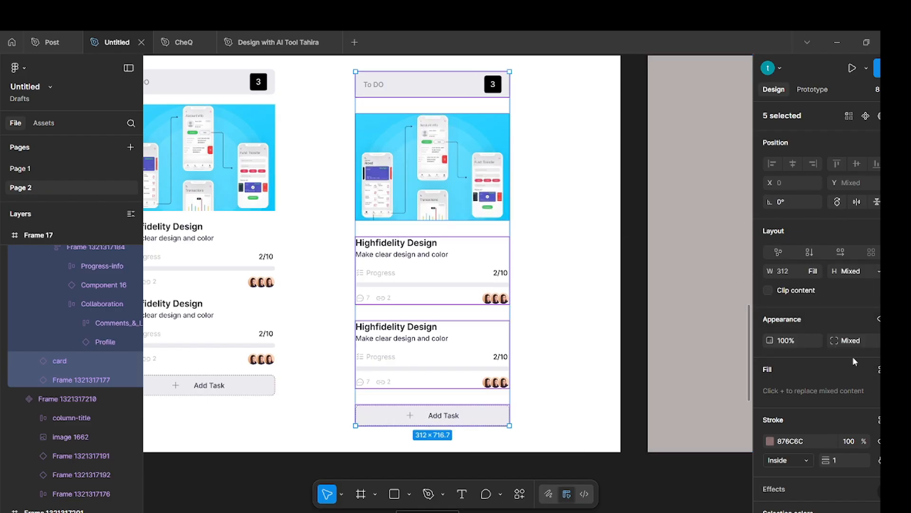
pyautogui.scroll(-5, 854, 362)
pyautogui.scroll(5, 787, 283)
pyautogui.click(526, 211)
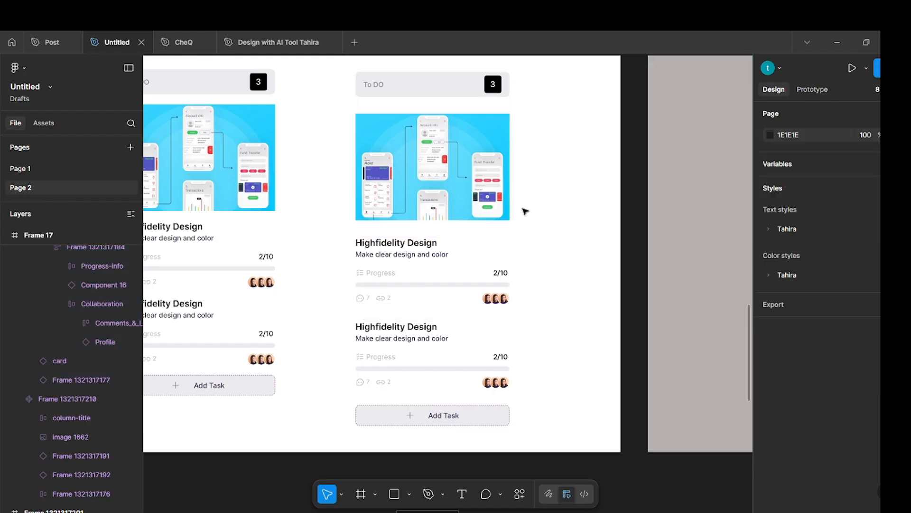
# Set the vertical gap between the items of the To DO column's auto layout to 20.
pyautogui.click(472, 189)
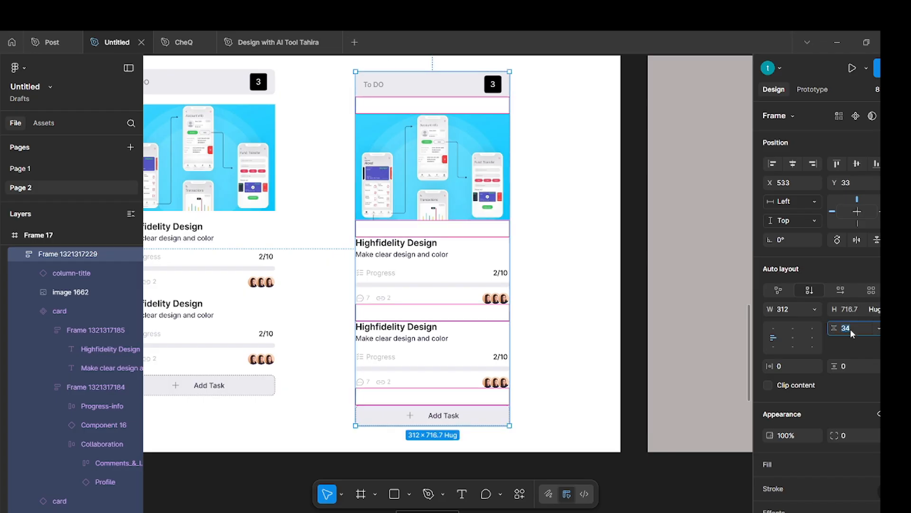
pyautogui.press('Return')
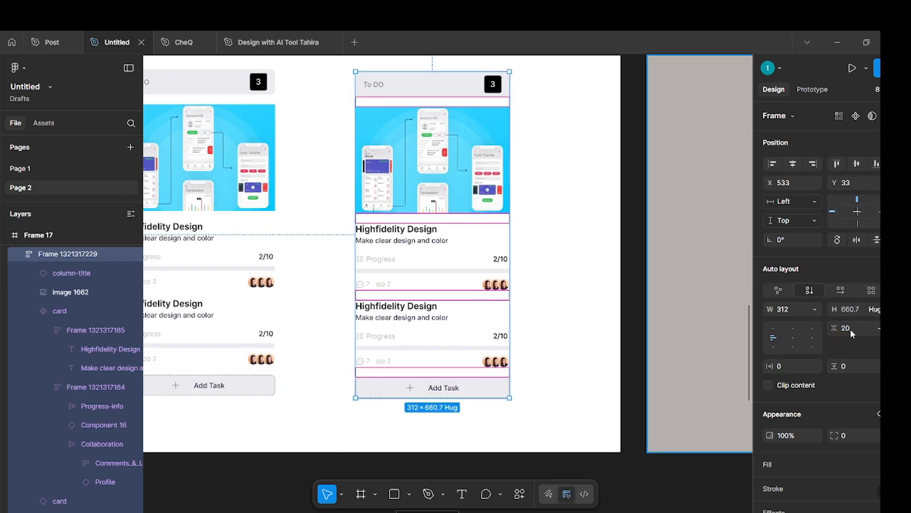
pyautogui.click(558, 221)
# Set the To DO column's horizontal and vertical padding to 12.
pyautogui.click(406, 196)
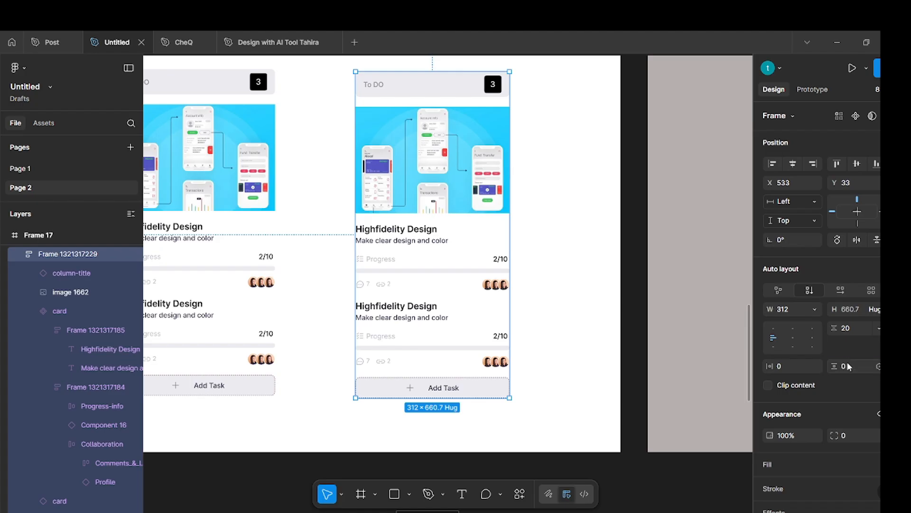
pyautogui.click(850, 366)
pyautogui.press('Return')
pyautogui.click(783, 366)
pyautogui.write('12')
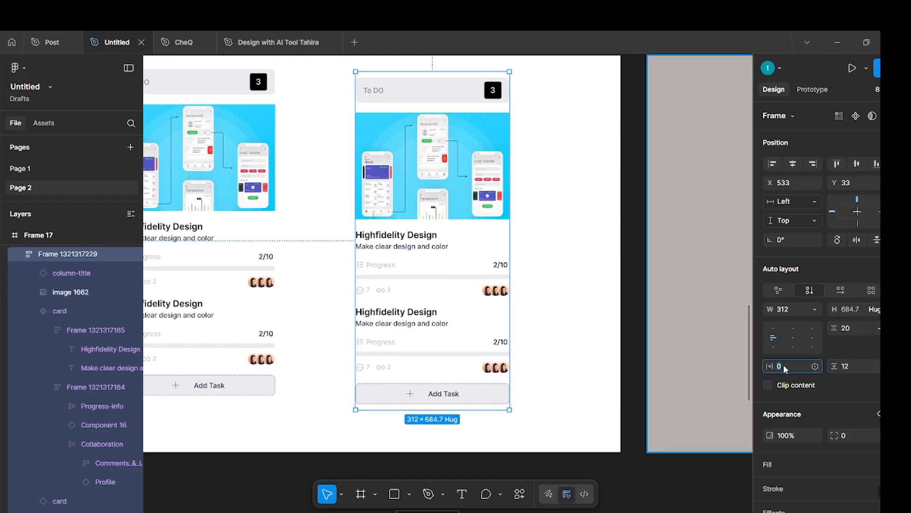
pyautogui.press('Return')
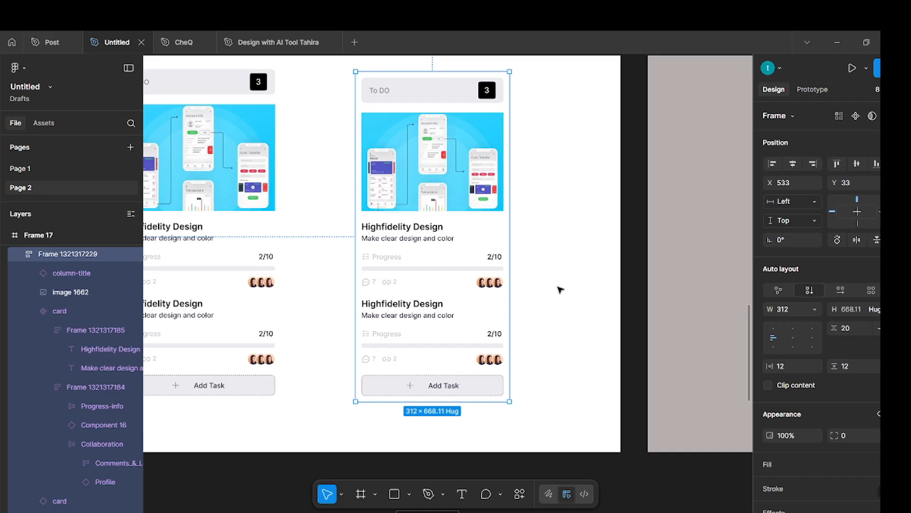
pyautogui.click(576, 282)
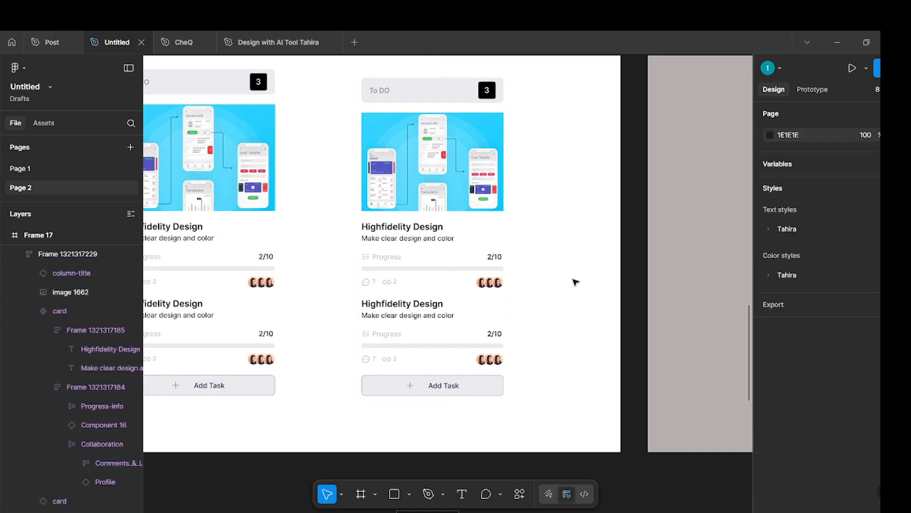
# Turn the auto layout To DO column into a component.
pyautogui.scroll(-3, 497, 279)
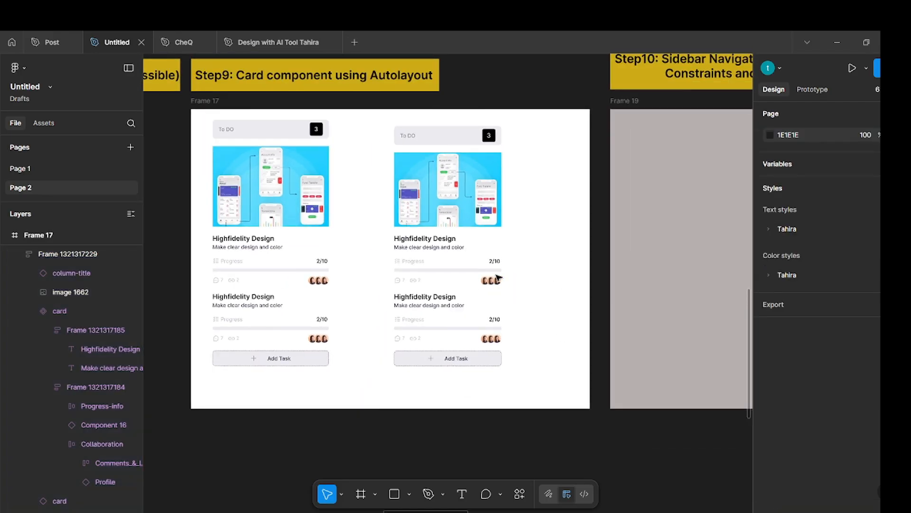
pyautogui.scroll(3, 498, 279)
pyautogui.scroll(1, 694, 291)
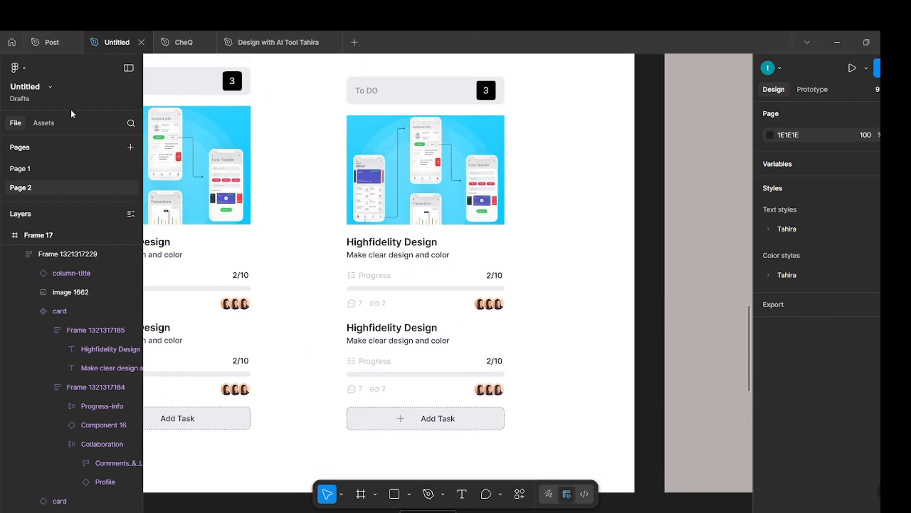
pyautogui.click(376, 102)
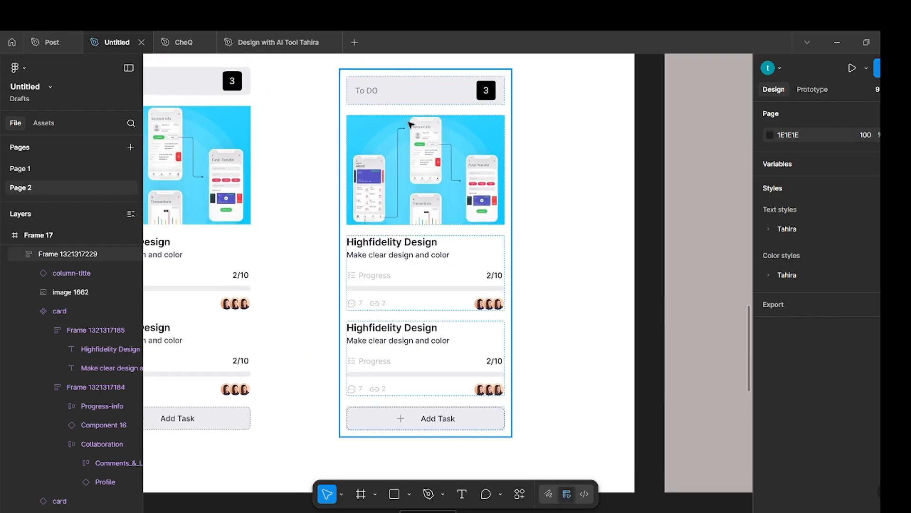
pyautogui.click(412, 125)
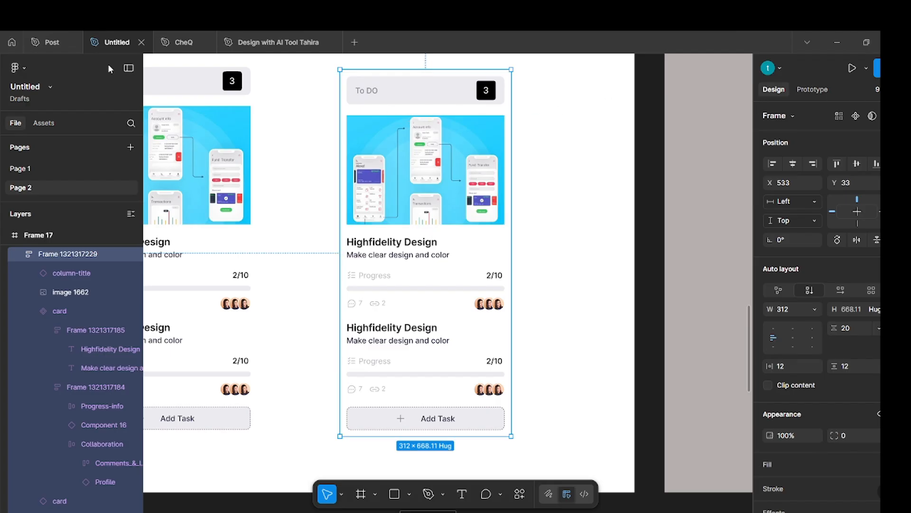
pyautogui.click(857, 116)
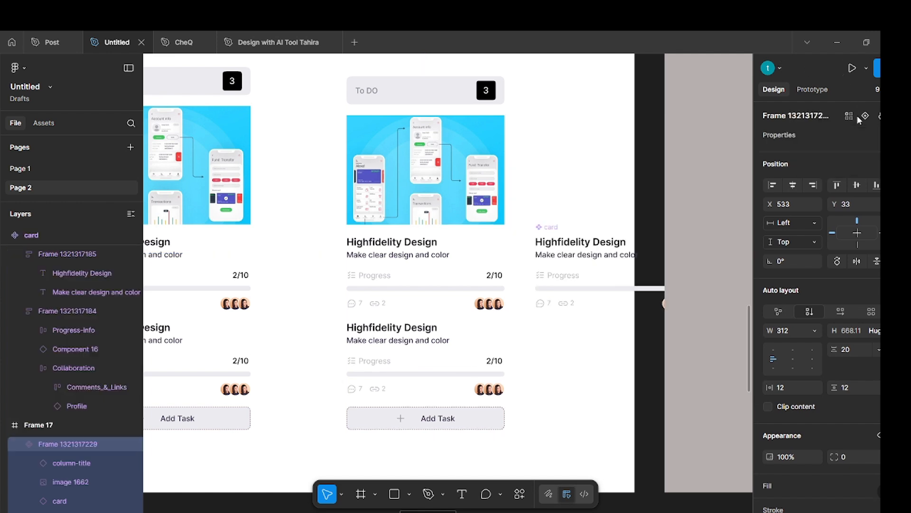
pyautogui.click(576, 173)
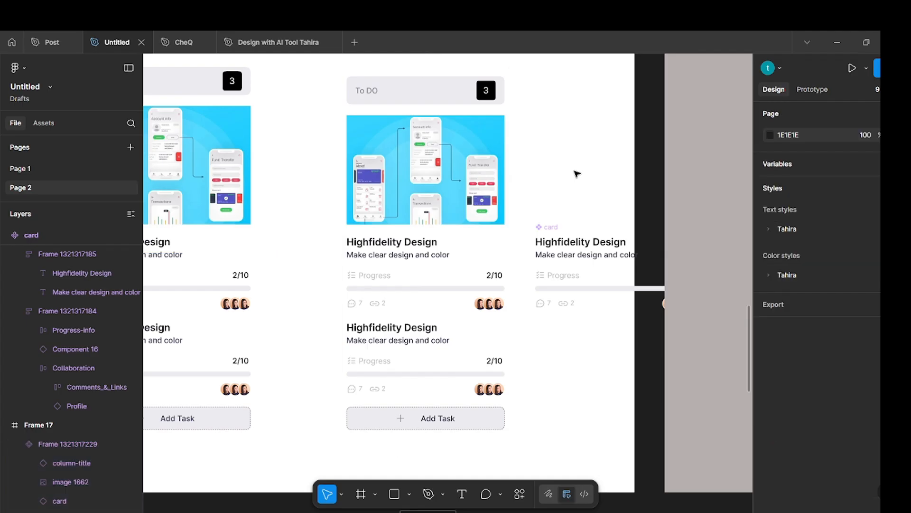
# Move the main card component out of the Step9 frame and over the frame with the three stacked images.
pyautogui.click(561, 259)
pyautogui.moveTo(562, 260); pyautogui.dragTo(171, 454)
pyautogui.hscroll(4, 172, 454)
pyautogui.hscroll(-2, 353, 375)
pyautogui.hscroll(-2, 361, 370)
pyautogui.scroll(-2, 461, 318)
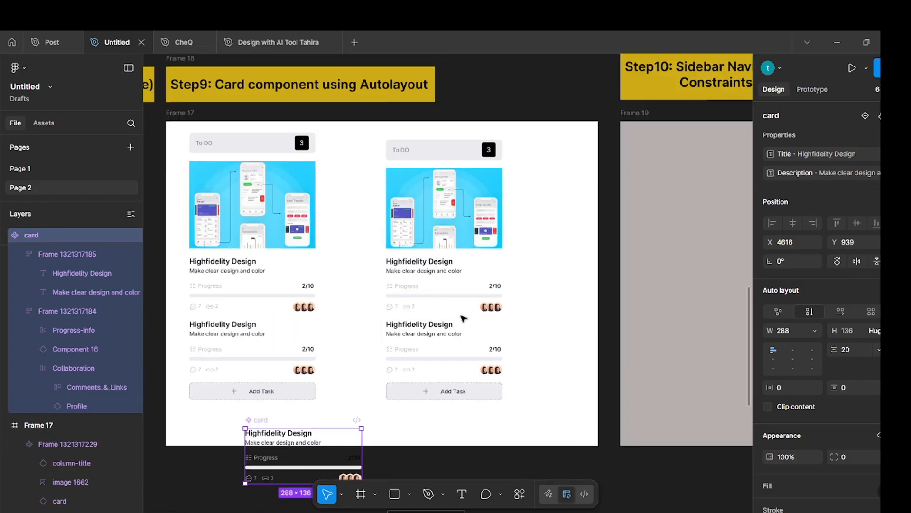
pyautogui.hscroll(-5, 462, 312)
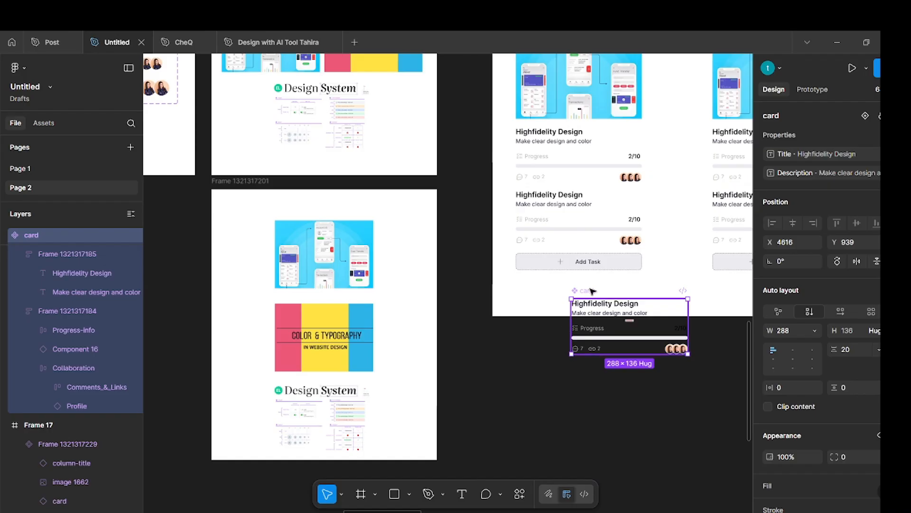
pyautogui.click(483, 277)
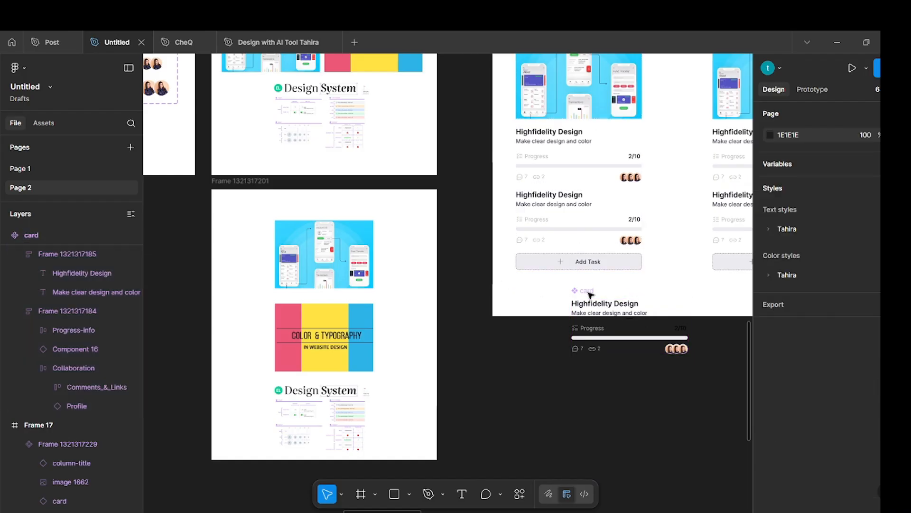
pyautogui.moveTo(583, 289); pyautogui.dragTo(243, 187)
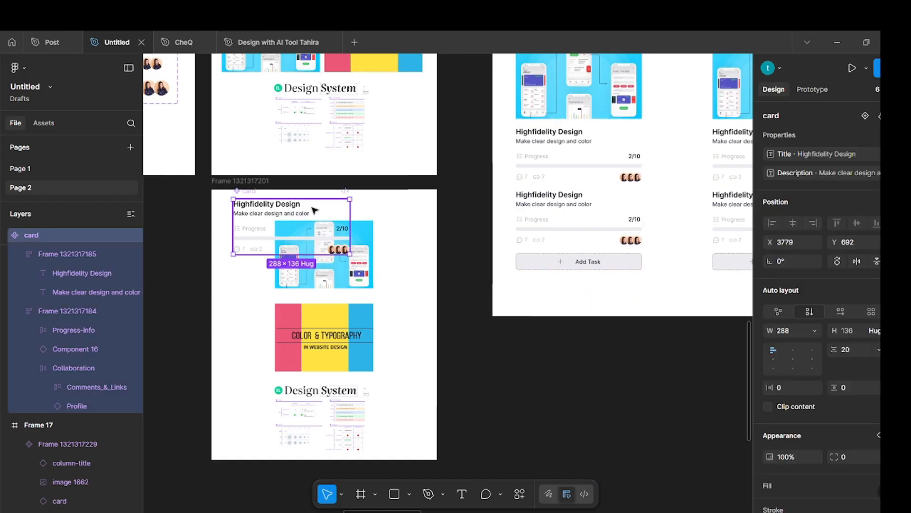
pyautogui.click(510, 394)
# Examine the sidebar in the Post file's finished dashboard as reference for Step10, and return to the Untitled file.
pyautogui.hscroll(10, 507, 373)
pyautogui.scroll(2, 516, 371)
pyautogui.scroll(4, 517, 370)
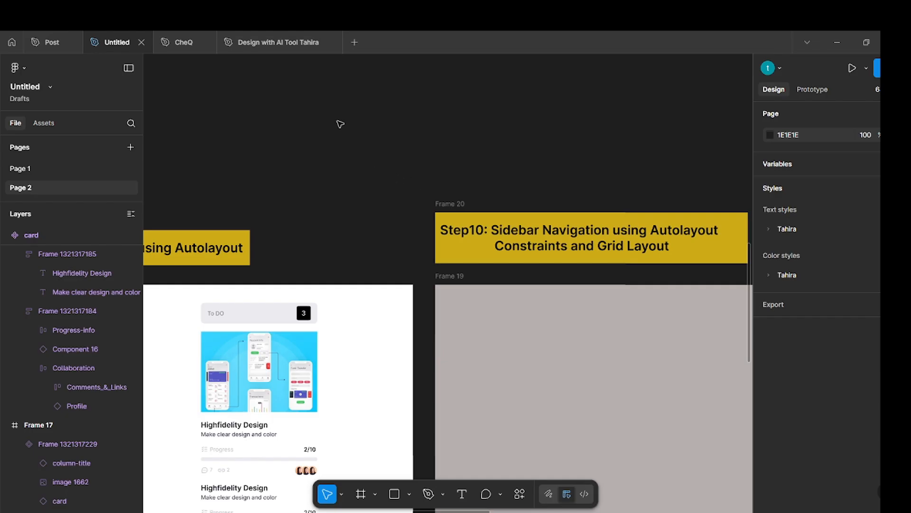
pyautogui.scroll(-2, 341, 124)
pyautogui.hscroll(6, 340, 124)
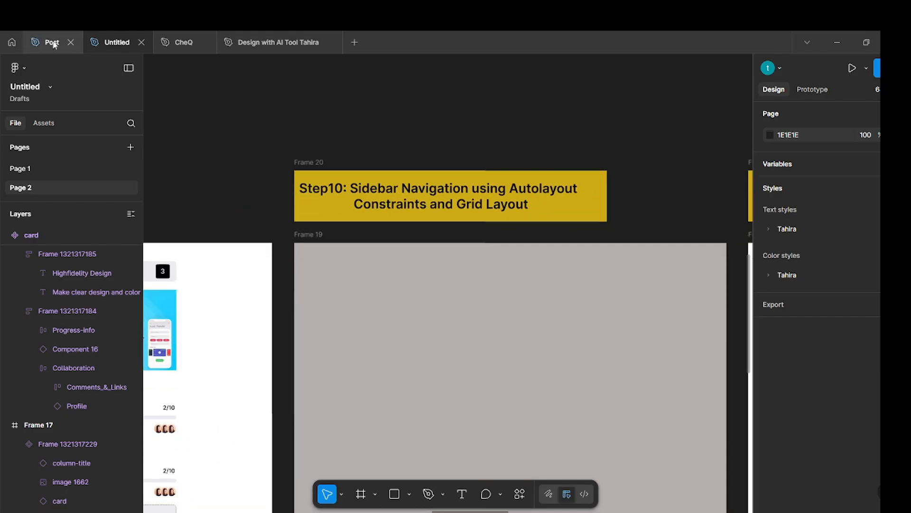
pyautogui.click(49, 43)
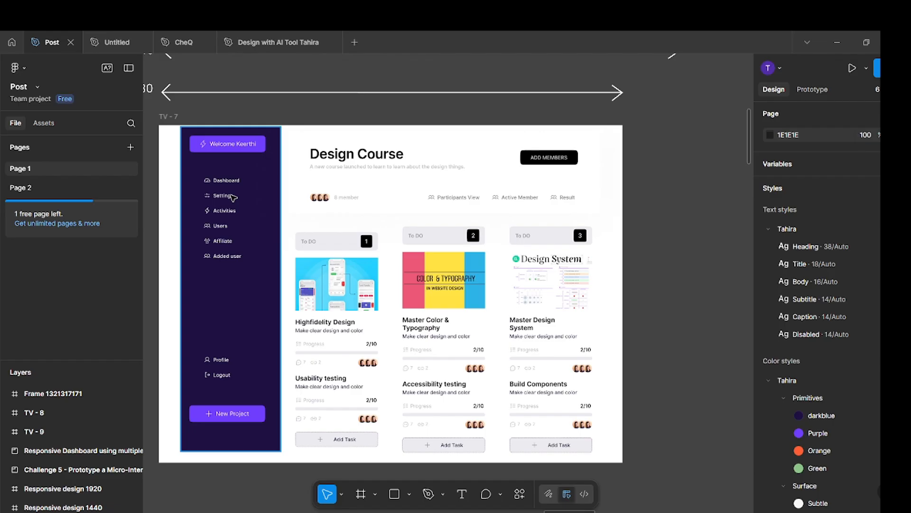
pyautogui.click(110, 42)
# Copy the purple Welcome button and the Dashboard navigation item from the Step5 and Step4 frames into Frame 19.
pyautogui.scroll(-6, 440, 293)
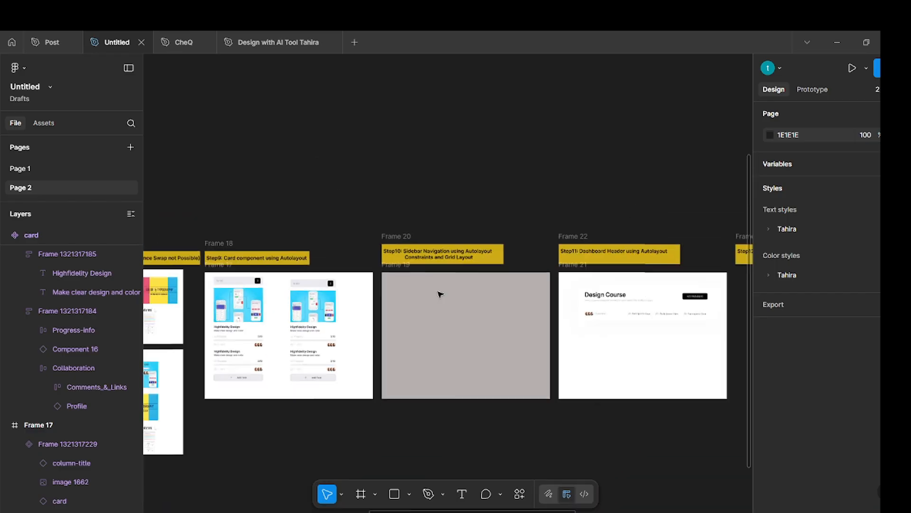
pyautogui.scroll(5, 440, 293)
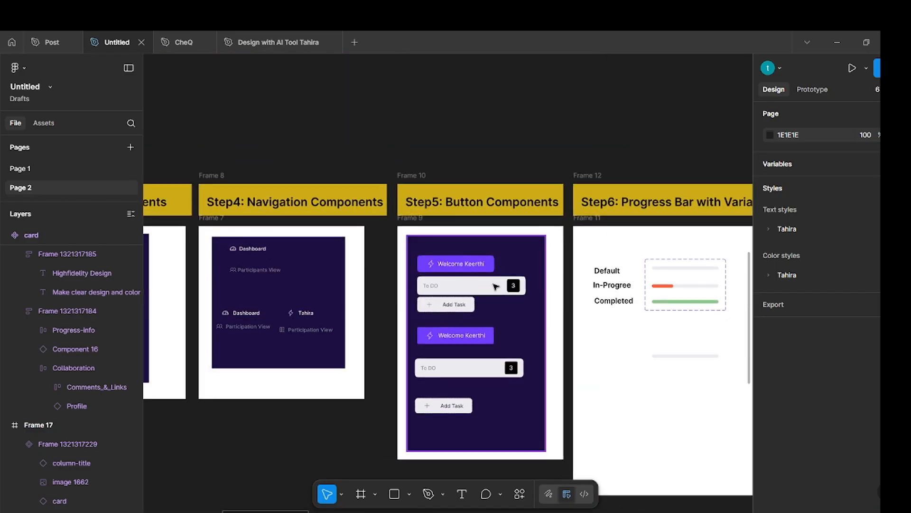
pyautogui.click(466, 342)
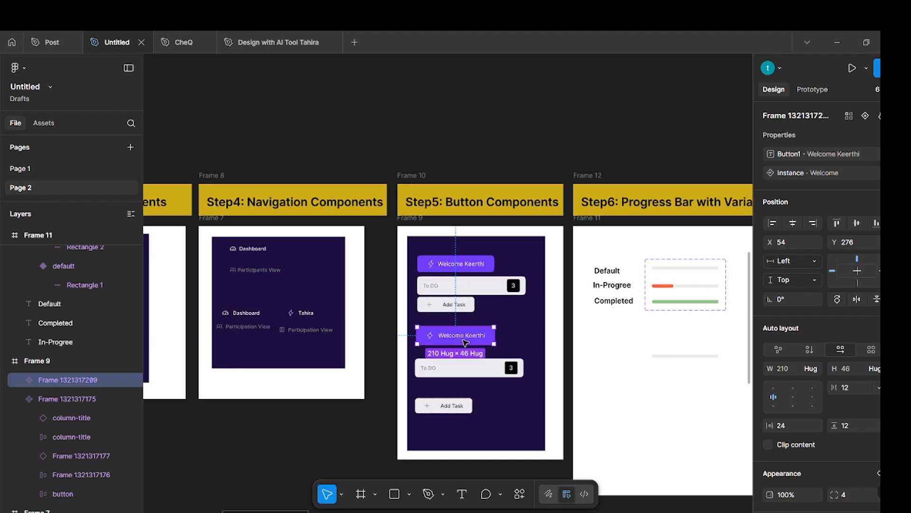
pyautogui.doubleClick(244, 314)
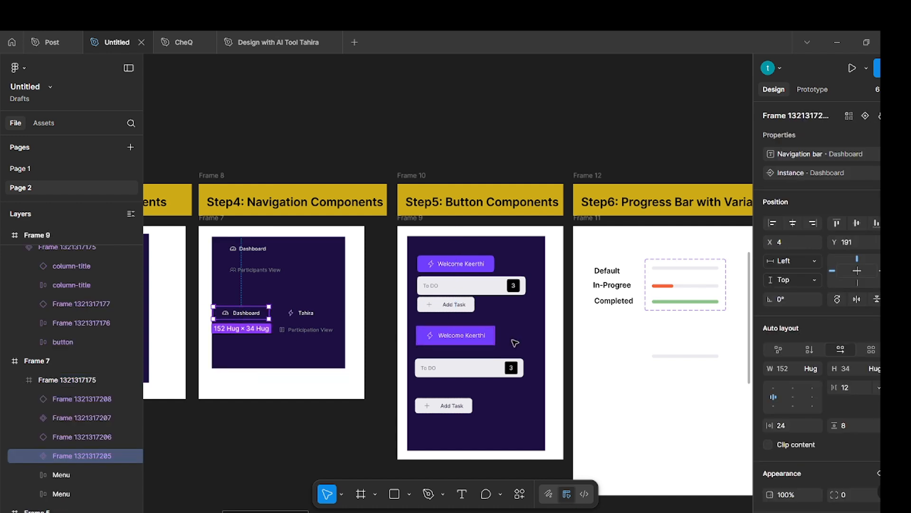
pyautogui.keyDown('shift'); pyautogui.click(467, 344); pyautogui.keyUp('shift')
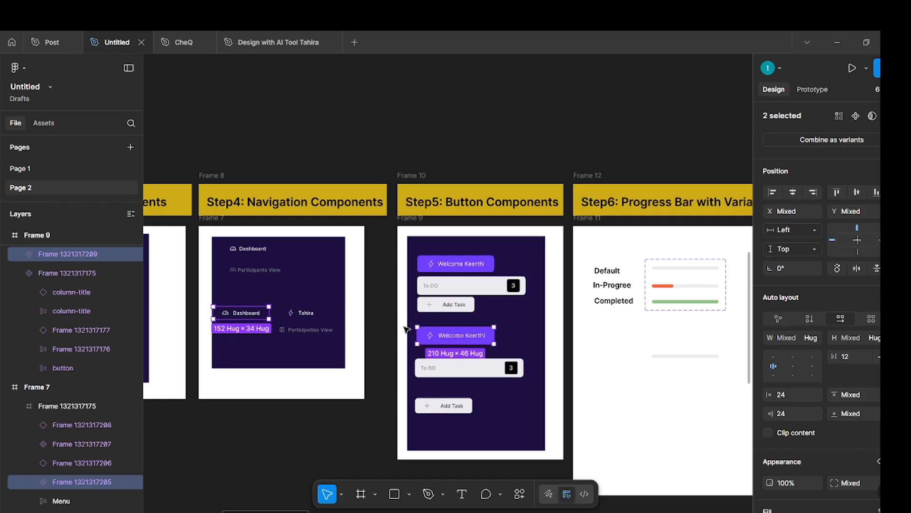
pyautogui.scroll(-5, 462, 341)
pyautogui.scroll(5, 436, 329)
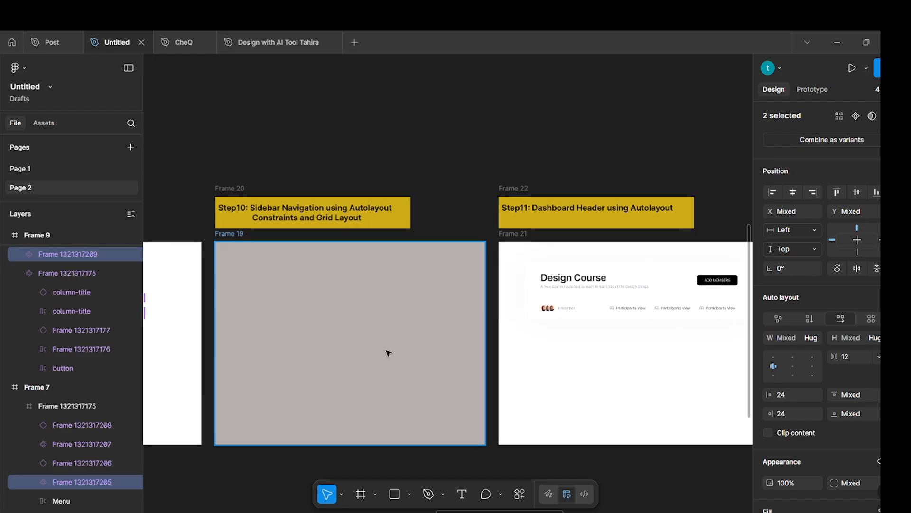
pyautogui.hotkey('ctrl', 'v')
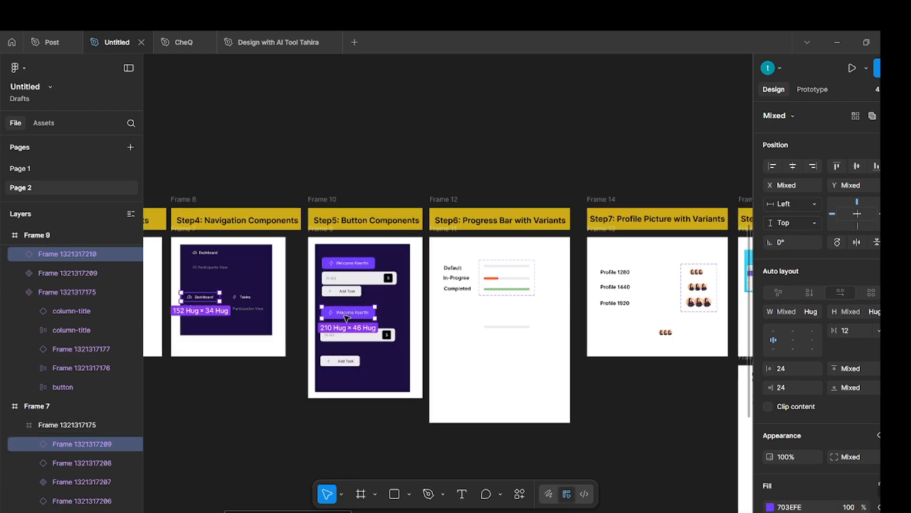
pyautogui.moveTo(345, 318); pyautogui.dragTo(645, 307)
pyautogui.click(600, 351)
# Arrange the Welcome button near the upper-left corner of Frame 19 at about X 75, Y 60, with the Dashboard item below it.
pyautogui.scroll(5, 556, 357)
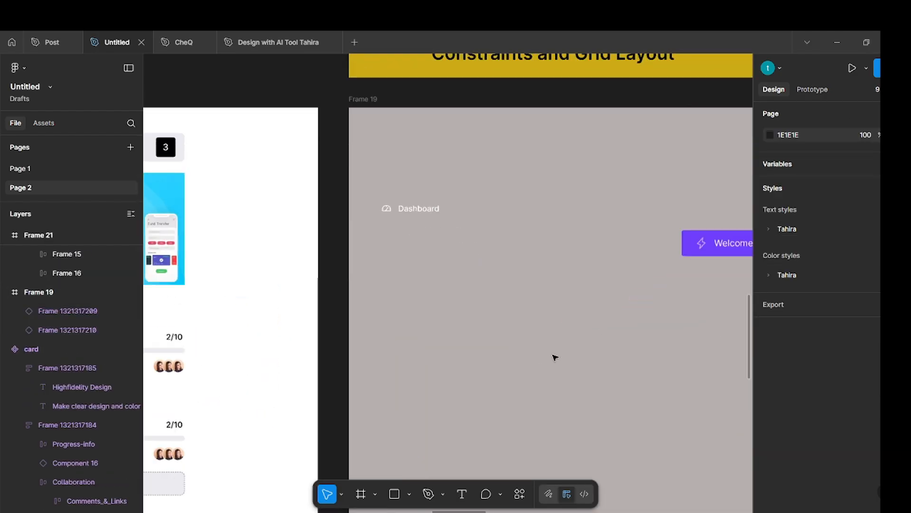
pyautogui.hscroll(3, 523, 354)
pyautogui.moveTo(278, 209); pyautogui.dragTo(313, 250)
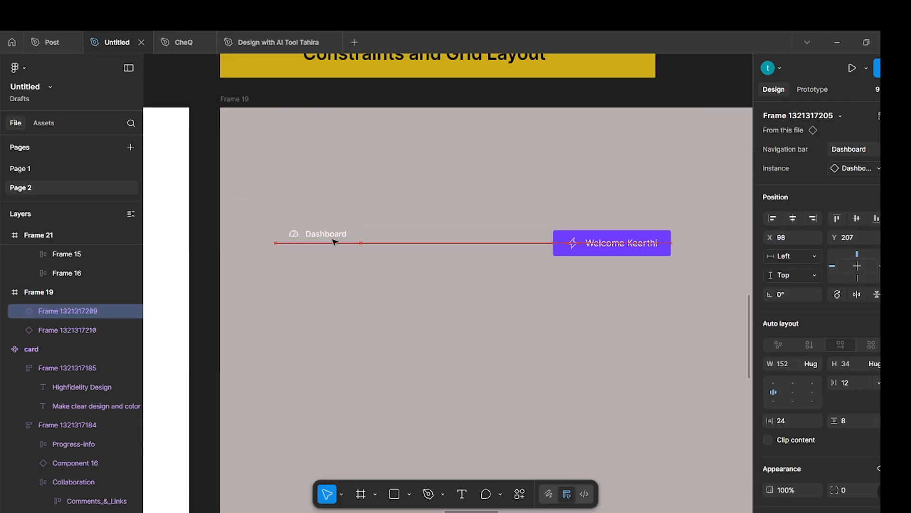
pyautogui.press('Escape')
pyautogui.click(635, 247)
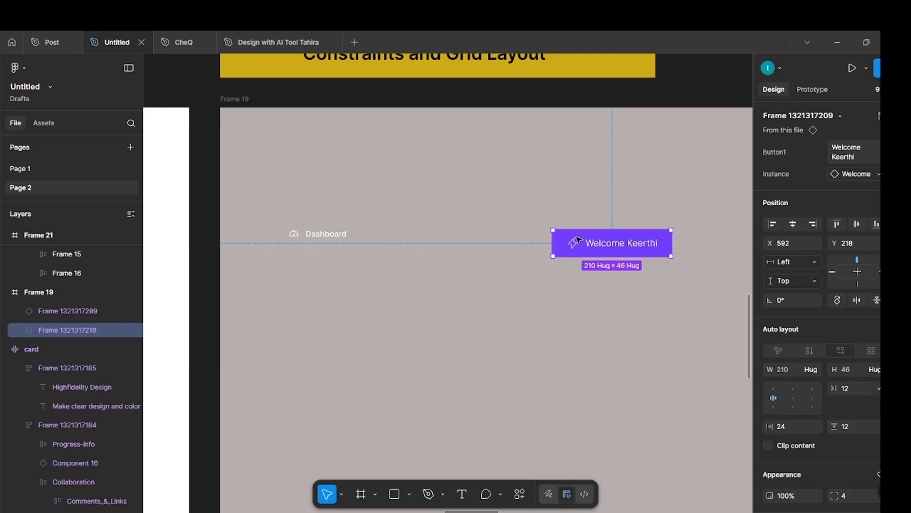
pyautogui.moveTo(634, 244); pyautogui.dragTo(351, 161)
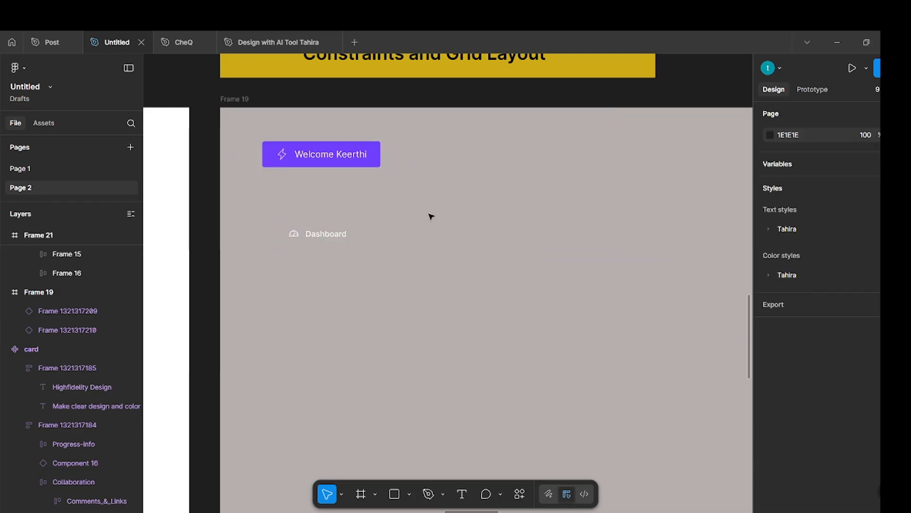
# Place a copy of the Welcome button straight below the original, about 550 px apart, near the lower edge of Frame 19.
pyautogui.scroll(-2, 448, 206)
pyautogui.scroll(-3, 350, 148)
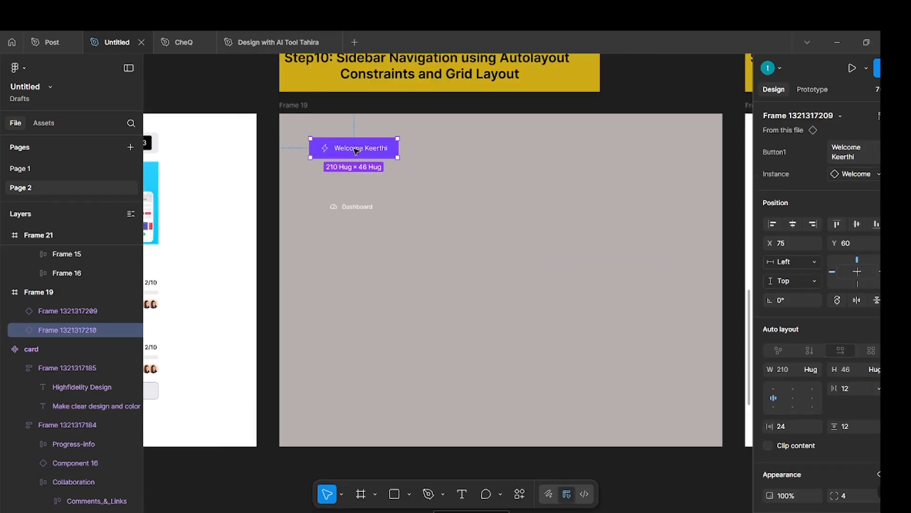
pyautogui.moveTo(356, 152); pyautogui.dragTo(356, 398)
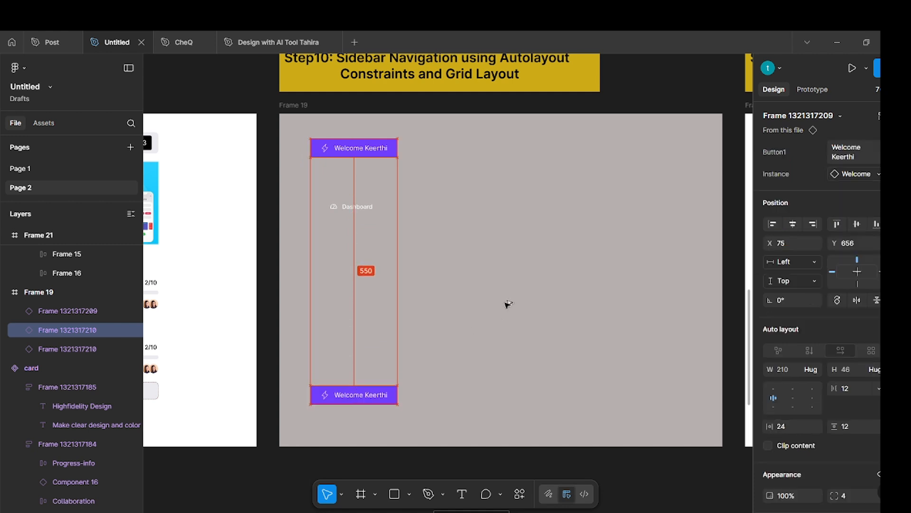
pyautogui.click(506, 304)
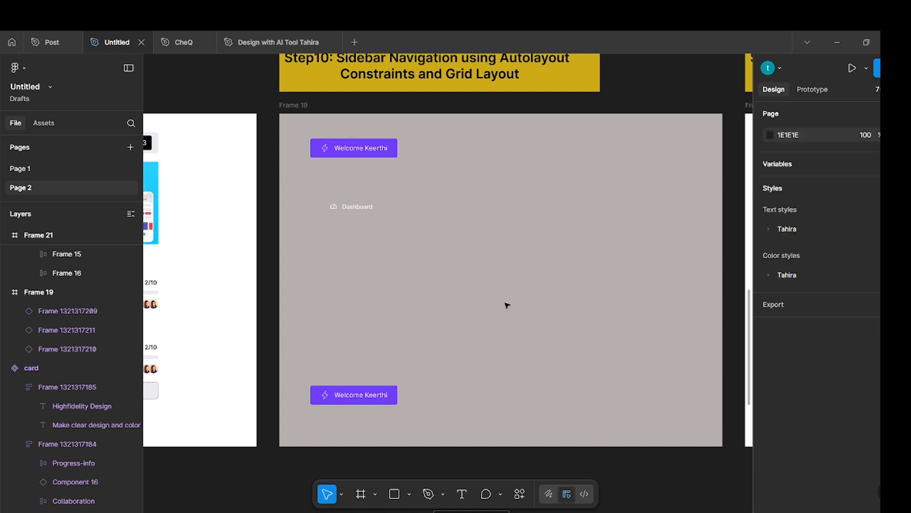
# Duplicate the Dashboard item just below itself and wrap both in a vertical auto layout with a gap of 0.
pyautogui.click(349, 206)
pyautogui.moveTo(350, 206)
pyautogui.mouseDown()
pyautogui.moveTo(346, 195)
pyautogui.moveTo(346, 211)
pyautogui.mouseUp()
pyautogui.scroll(5, 346, 211)
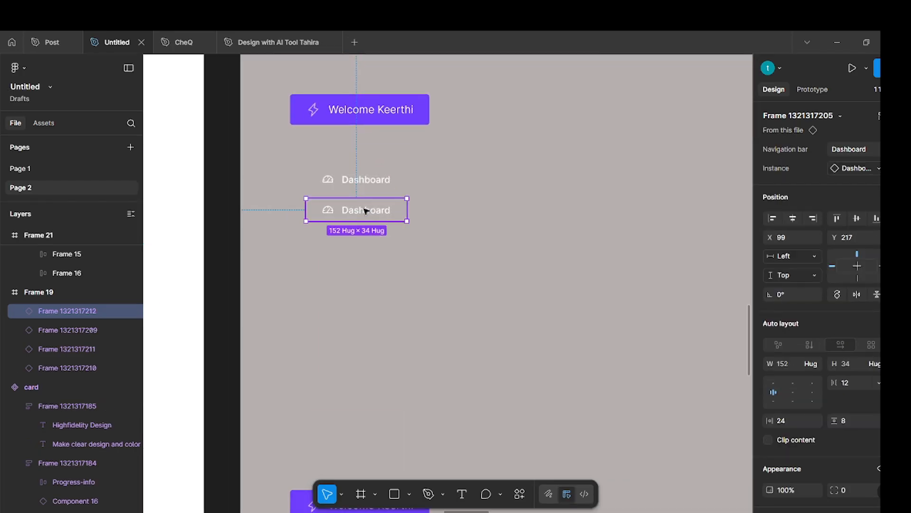
pyautogui.keyDown('shift'); pyautogui.click(363, 174); pyautogui.keyUp('shift')
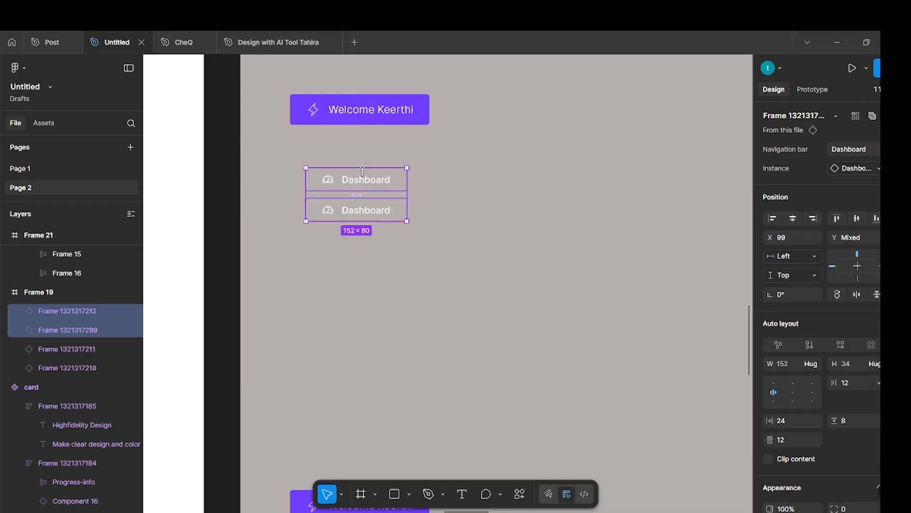
pyautogui.hotkey('shift', 'a')
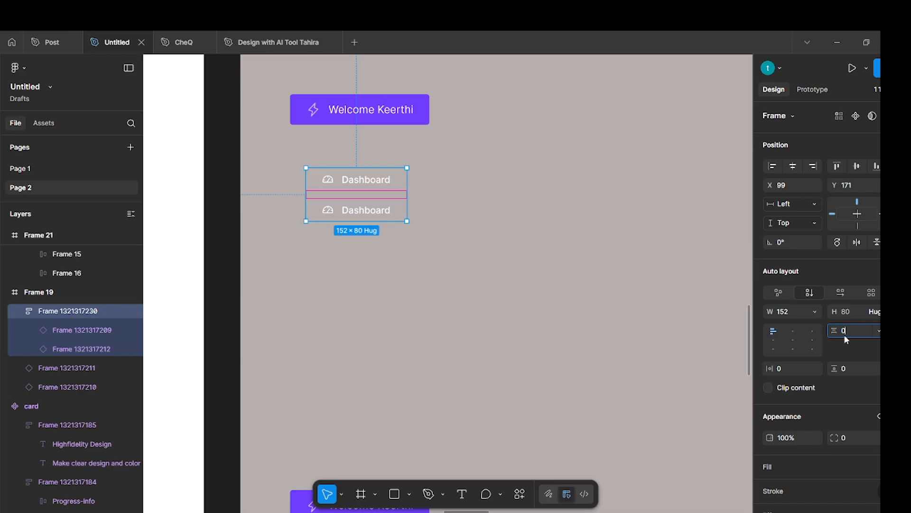
pyautogui.write('0')
pyautogui.press('Return')
pyautogui.click(320, 243)
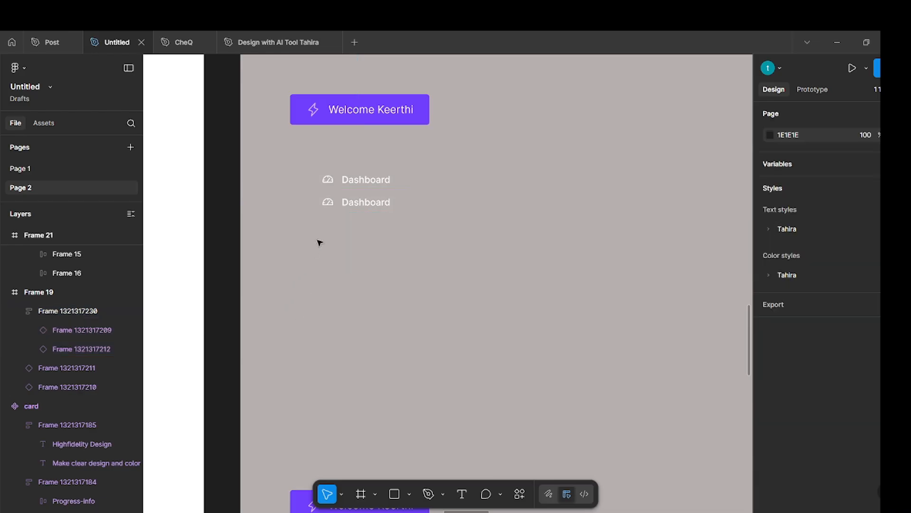
# Duplicate the Dashboard item inside the auto layout stack until it holds five items.
pyautogui.doubleClick(345, 204)
pyautogui.hotkey('ctrl', 'd')
pyautogui.hotkey('ctrl', 'd')
pyautogui.hotkey('ctrl', 'd')
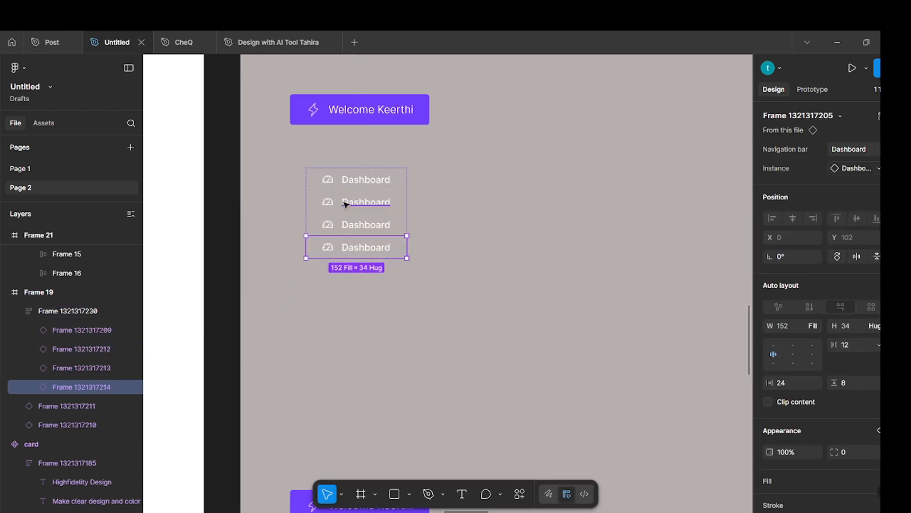
pyautogui.press('Escape')
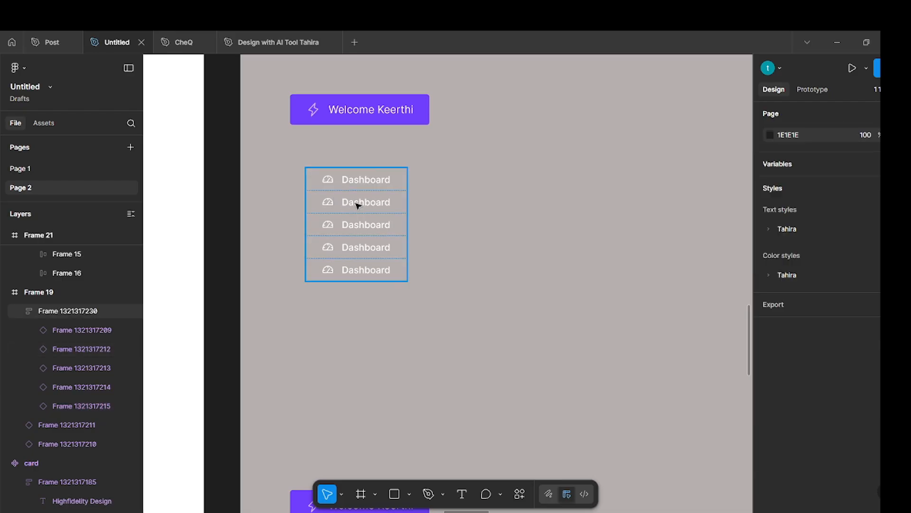
# Place a copy of the five-item stack below the original and delete three of the copy's Dashboard items.
pyautogui.click(360, 205)
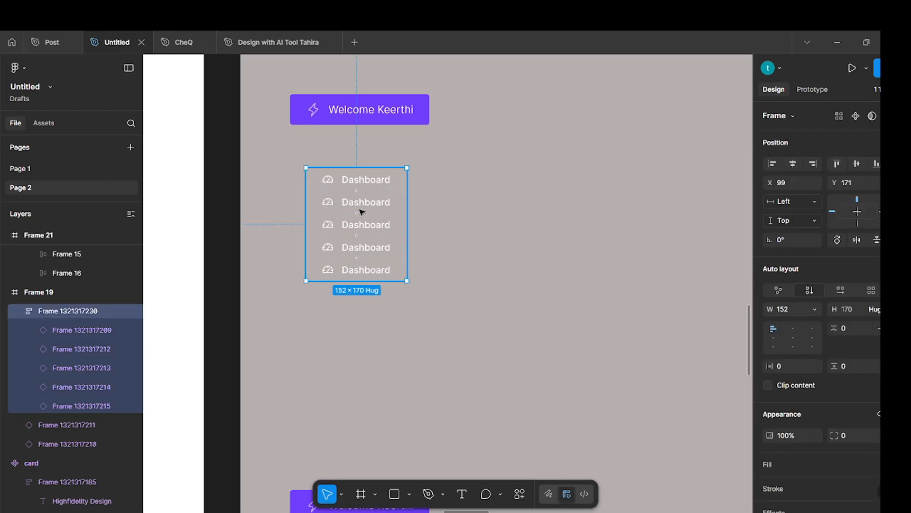
pyautogui.moveTo(360, 206); pyautogui.dragTo(351, 379)
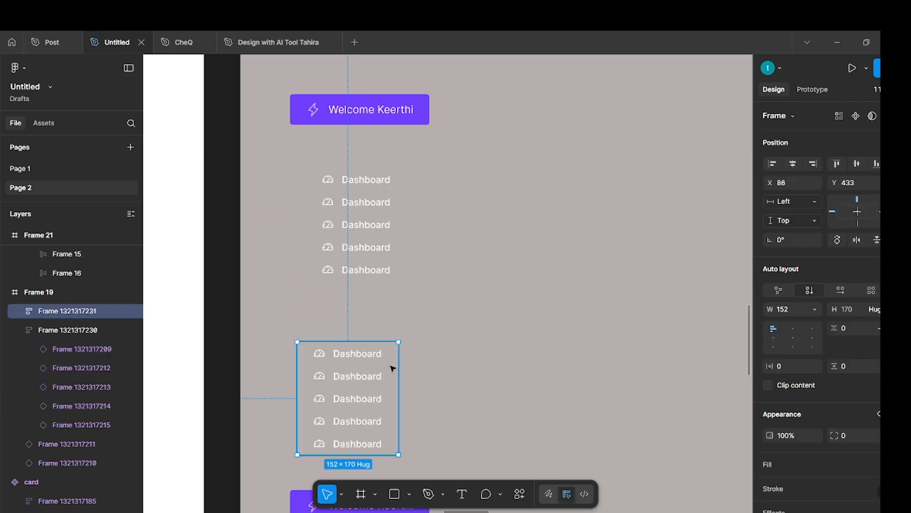
pyautogui.doubleClick(364, 399)
pyautogui.keyDown('shift'); pyautogui.click(359, 383); pyautogui.keyUp('shift')
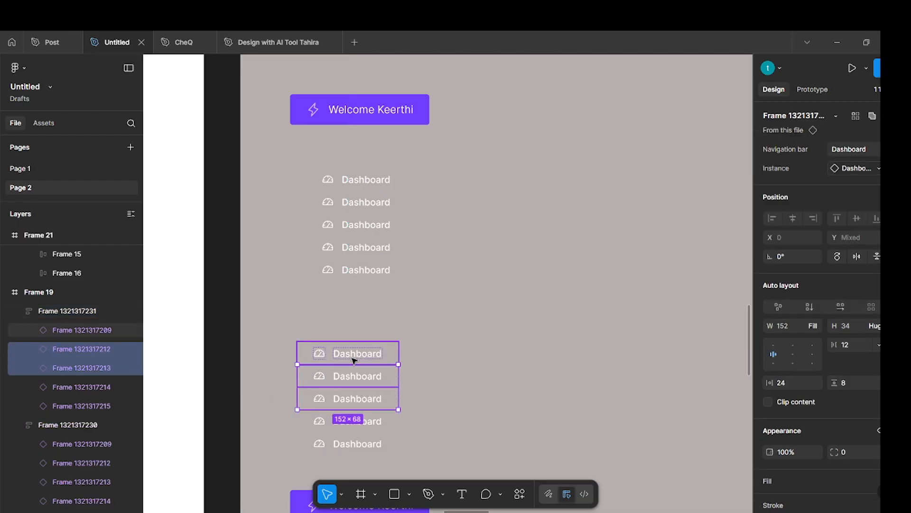
pyautogui.keyDown('shift'); pyautogui.click(354, 361); pyautogui.keyUp('shift')
pyautogui.press('Delete')
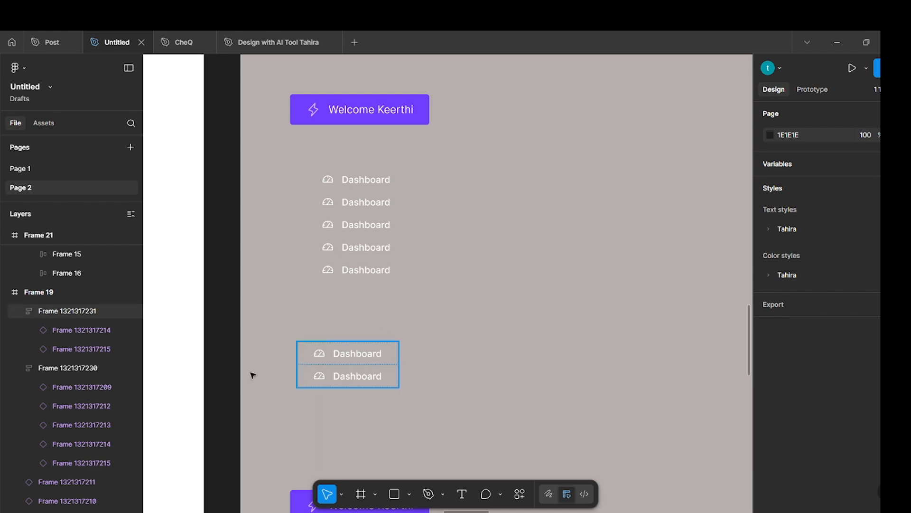
# Move the two-item stack down to just above the lower Welcome button, aligned with the five-item stack at X 99.
pyautogui.click(344, 367)
pyautogui.moveTo(345, 367); pyautogui.dragTo(354, 418)
pyautogui.click(459, 348)
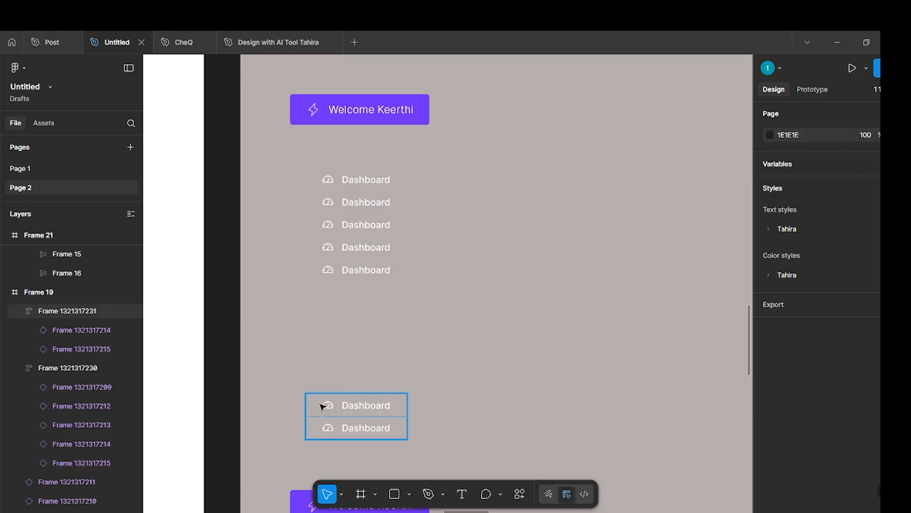
pyautogui.click(325, 405)
pyautogui.keyDown('shift'); pyautogui.click(372, 265); pyautogui.keyUp('shift')
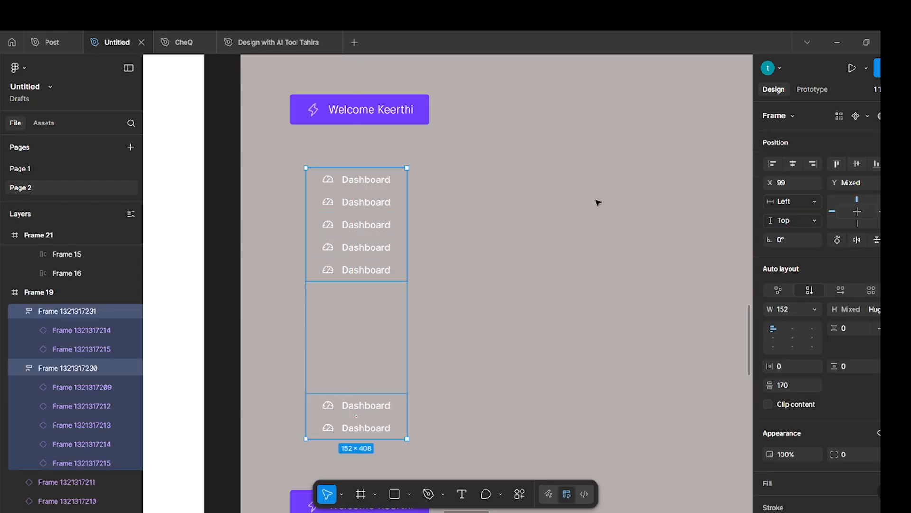
pyautogui.click(490, 297)
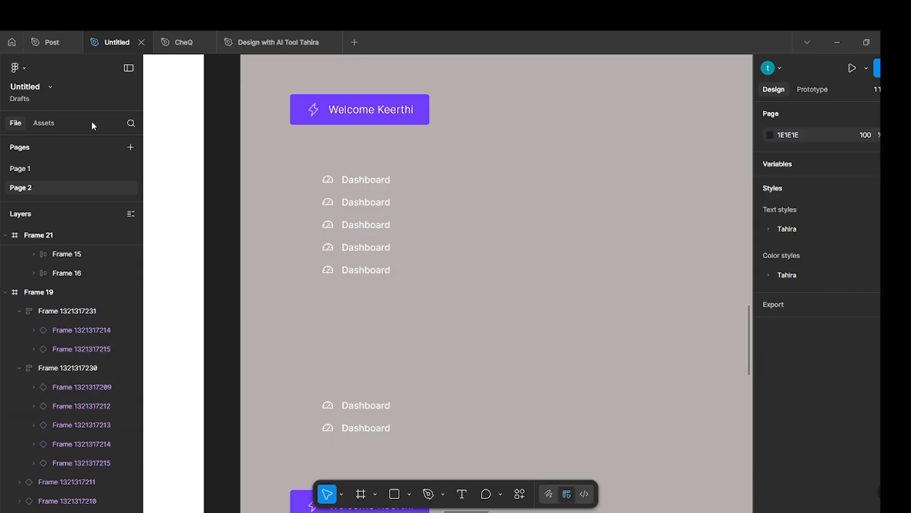
# Check the sidebar labels in the Post file, and set the second navigation item's label to Setting in the Untitled file.
pyautogui.click(53, 44)
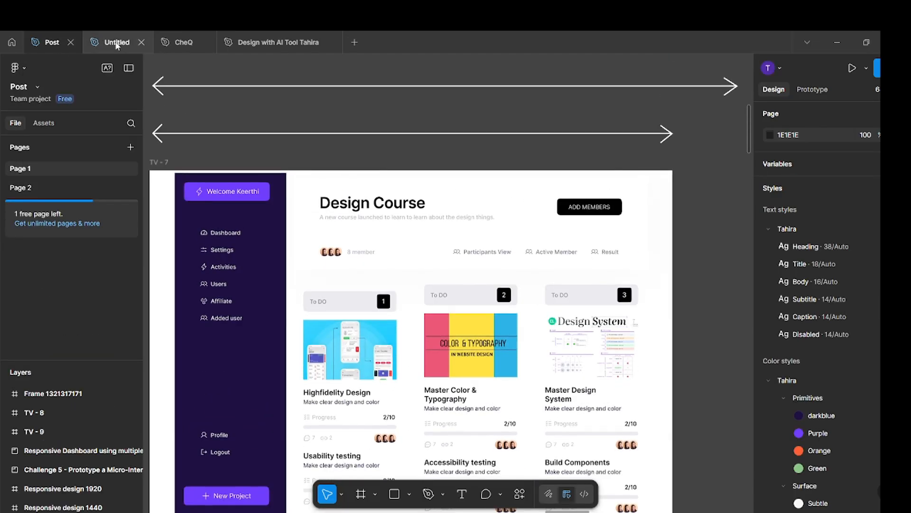
pyautogui.click(118, 43)
pyautogui.doubleClick(369, 202)
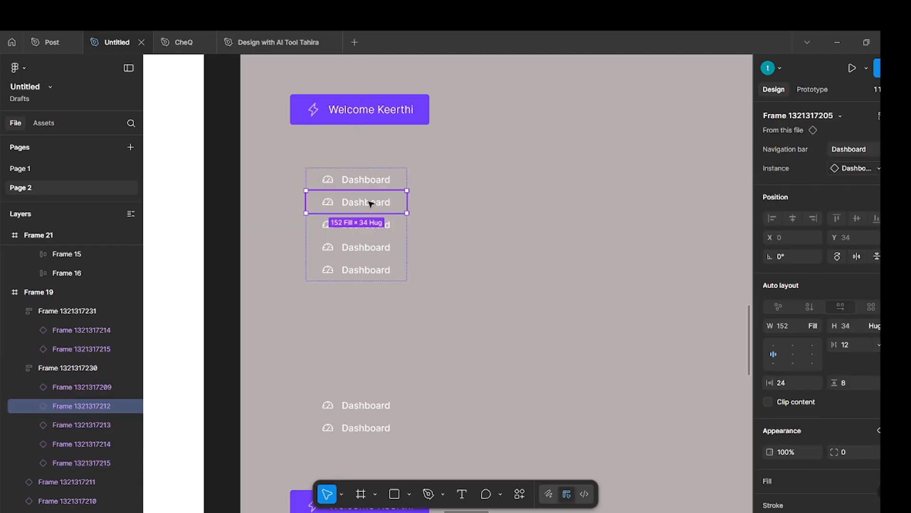
pyautogui.click(847, 149)
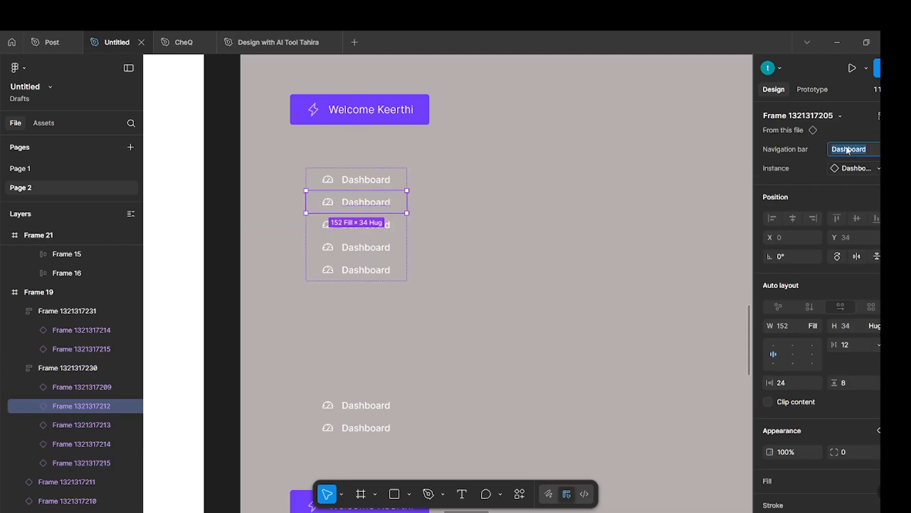
pyautogui.write('Setting')
pyautogui.press('Return')
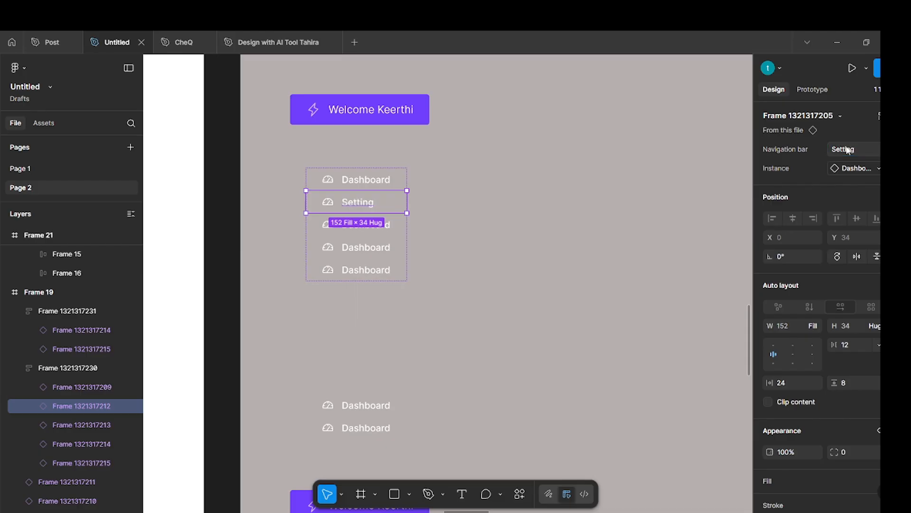
# Swap the Setting item's icon instance to Icon/Setting.
pyautogui.click(875, 169)
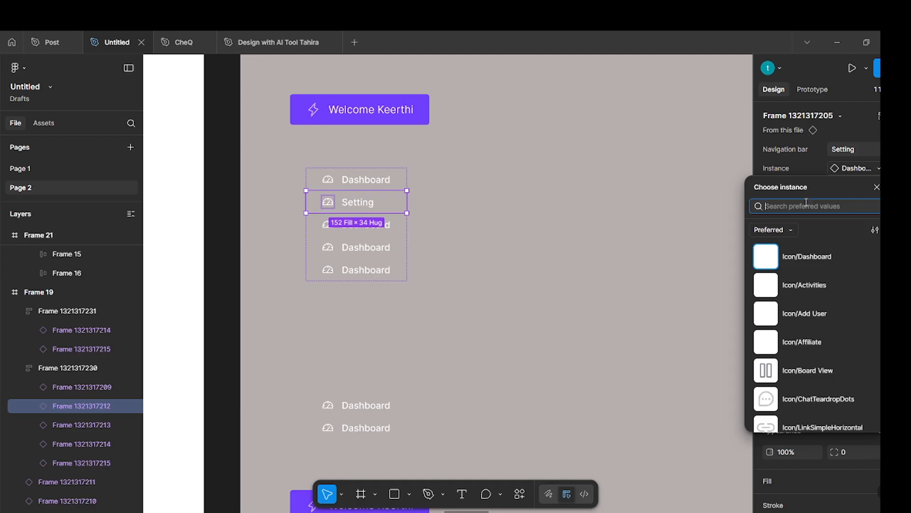
pyautogui.write('sett')
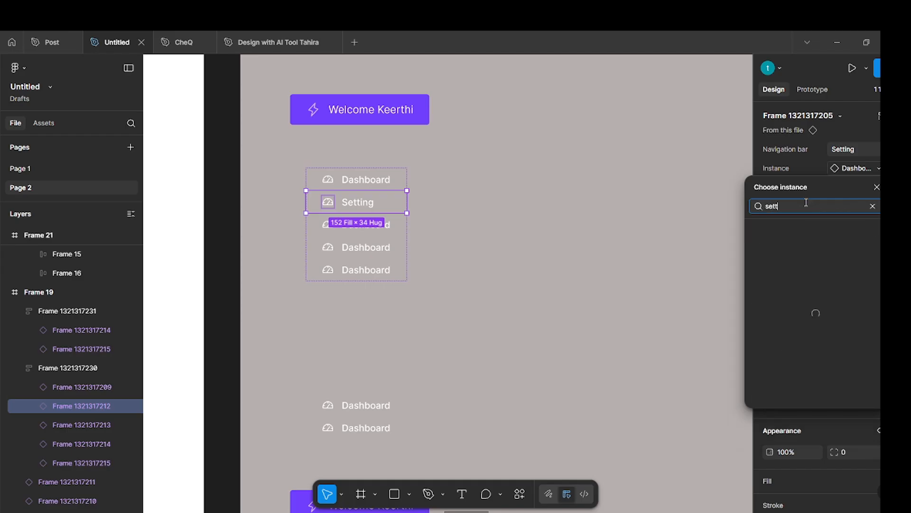
pyautogui.write('ing')
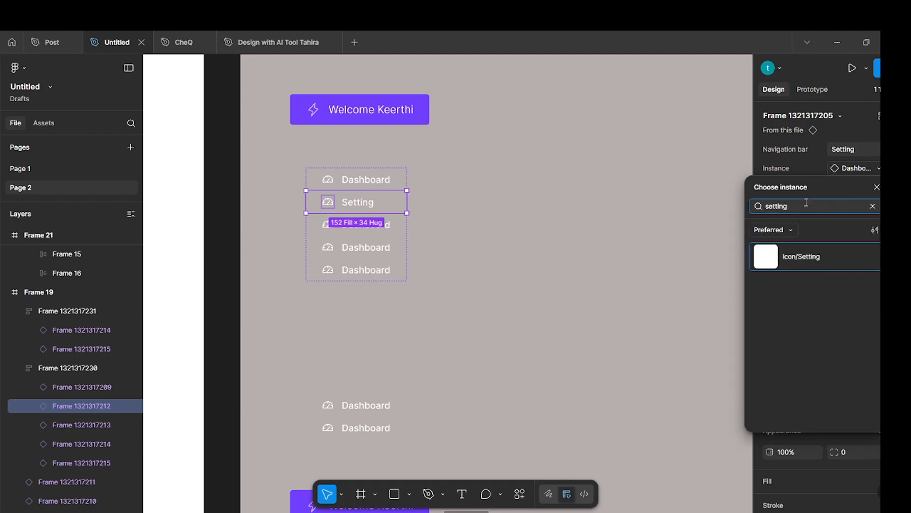
pyautogui.click(836, 255)
pyautogui.click(625, 261)
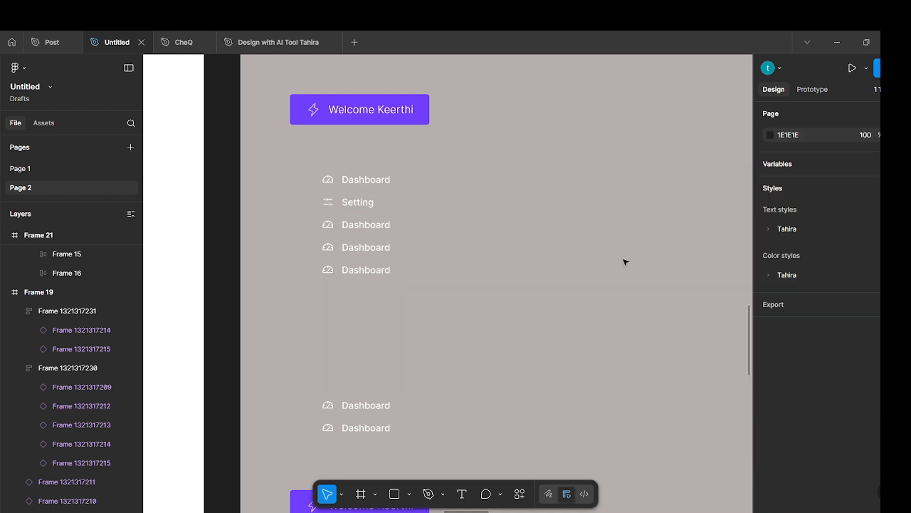
# Check the third sidebar entry in the Post file, and set the third navigation item's label to Activities in the Untitled file.
pyautogui.click(46, 44)
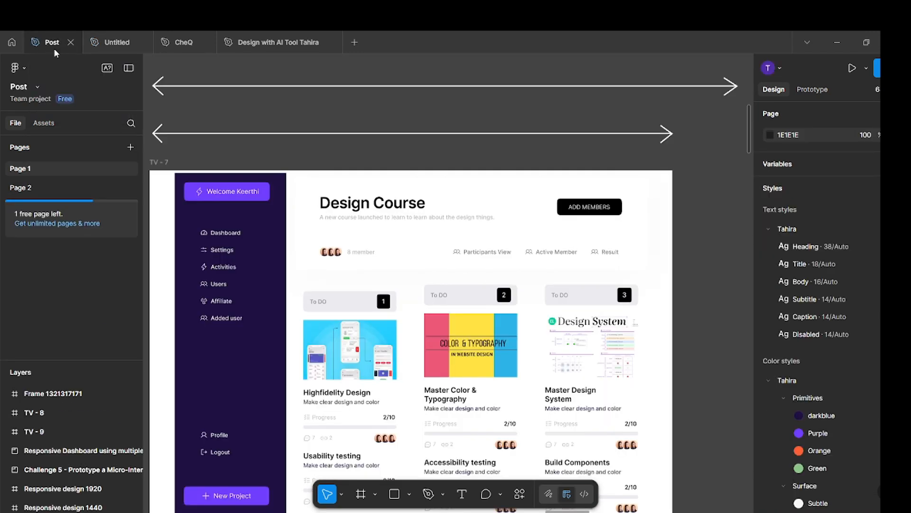
pyautogui.click(225, 268)
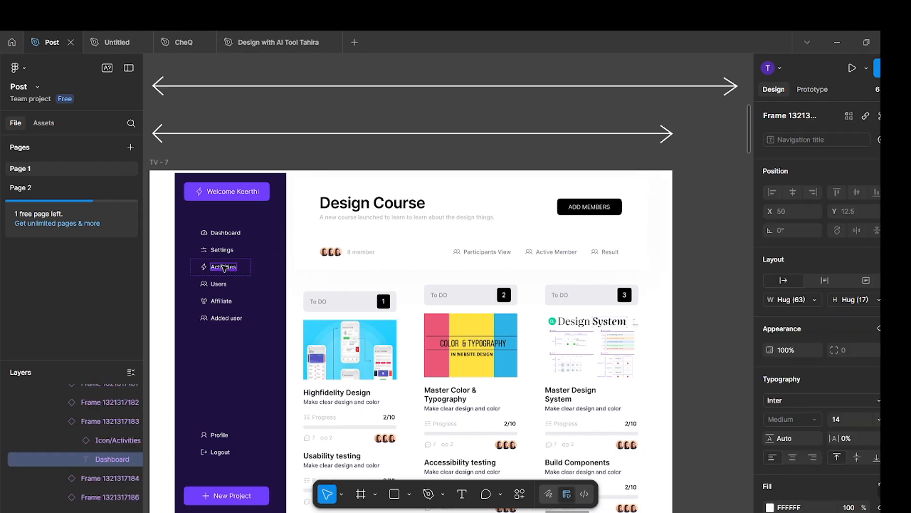
pyautogui.click(127, 50)
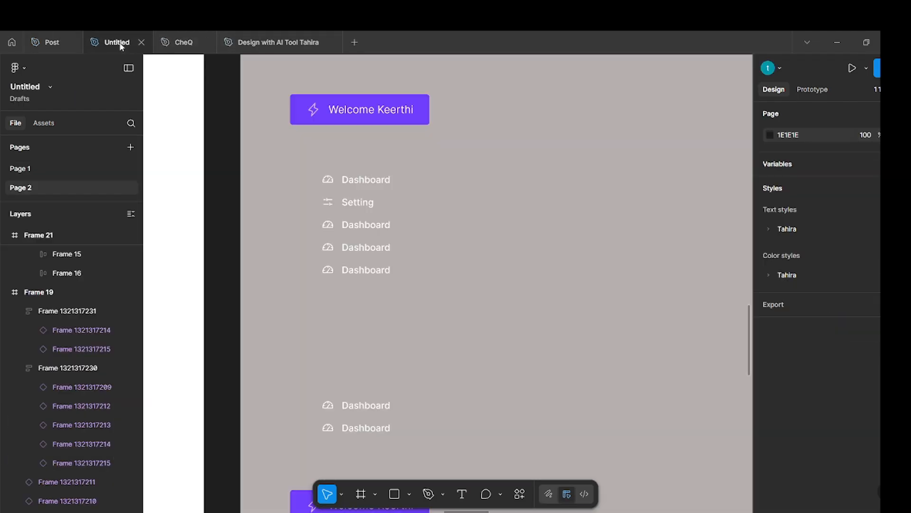
pyautogui.doubleClick(379, 227)
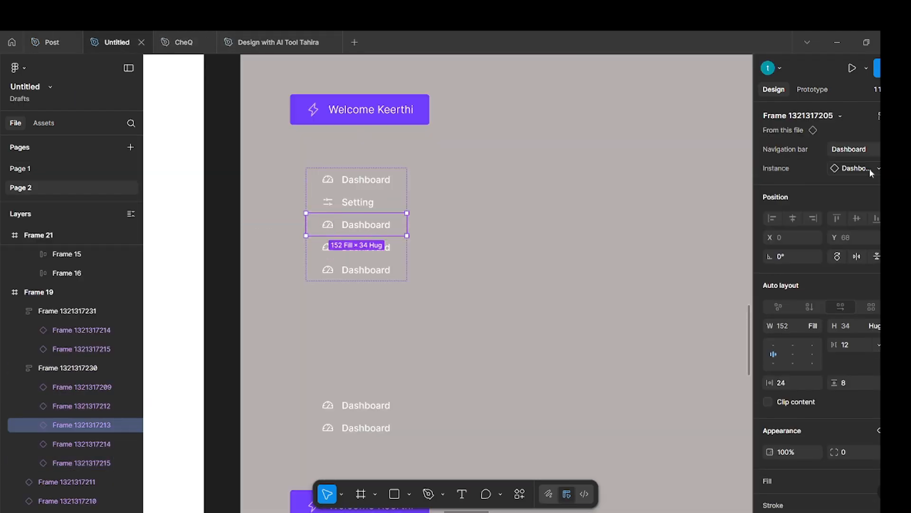
pyautogui.click(853, 150)
pyautogui.write('Activities')
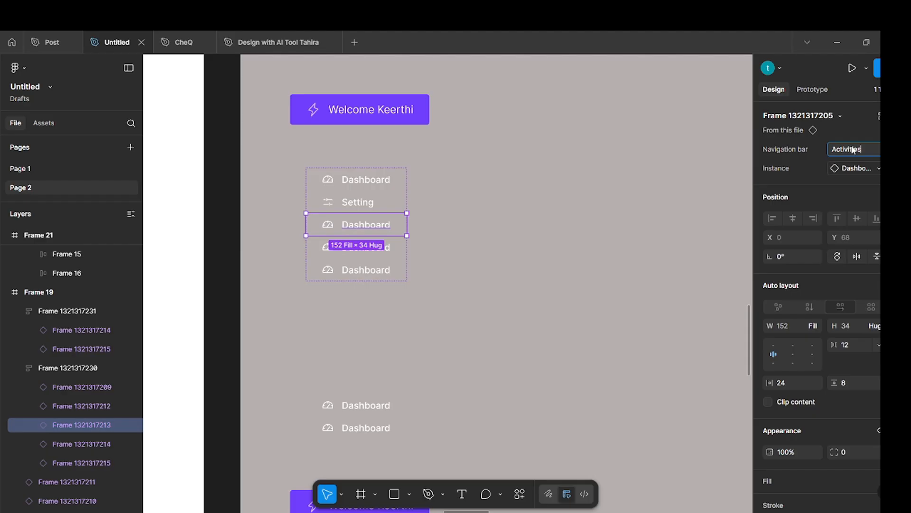
pyautogui.press('Return')
# Swap the Activities item's icon instance to Icon/Activities.
pyautogui.click(872, 168)
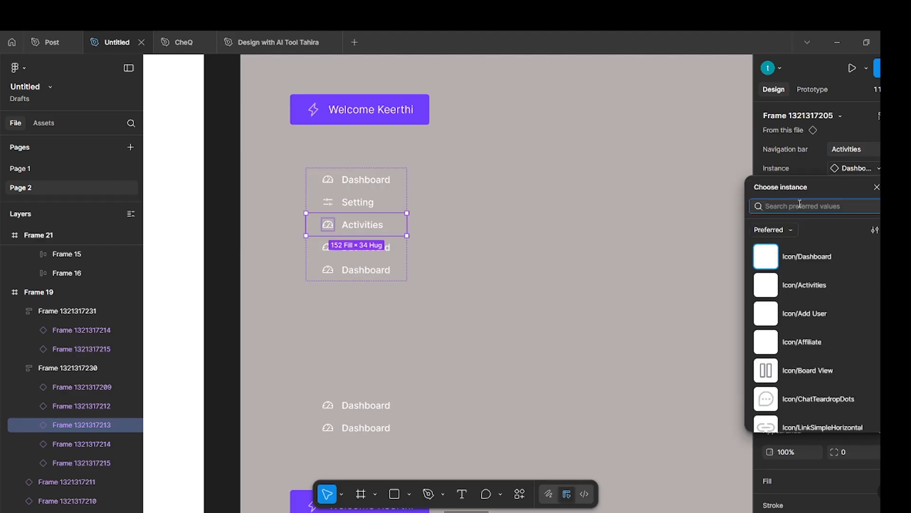
pyautogui.write('adtivities')
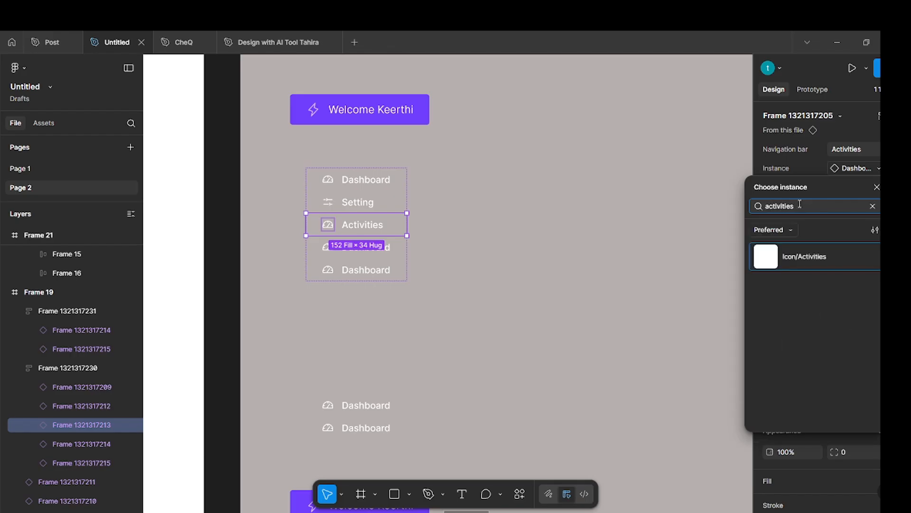
pyautogui.click(812, 265)
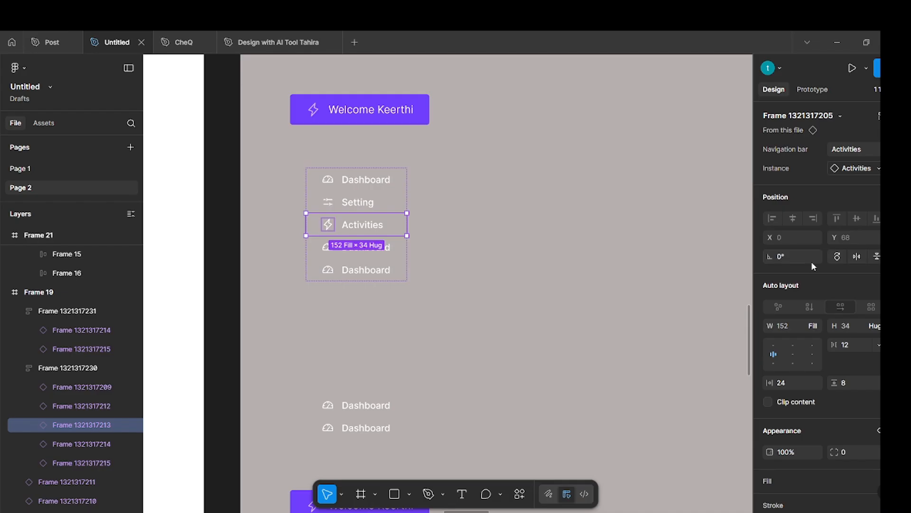
pyautogui.click(476, 258)
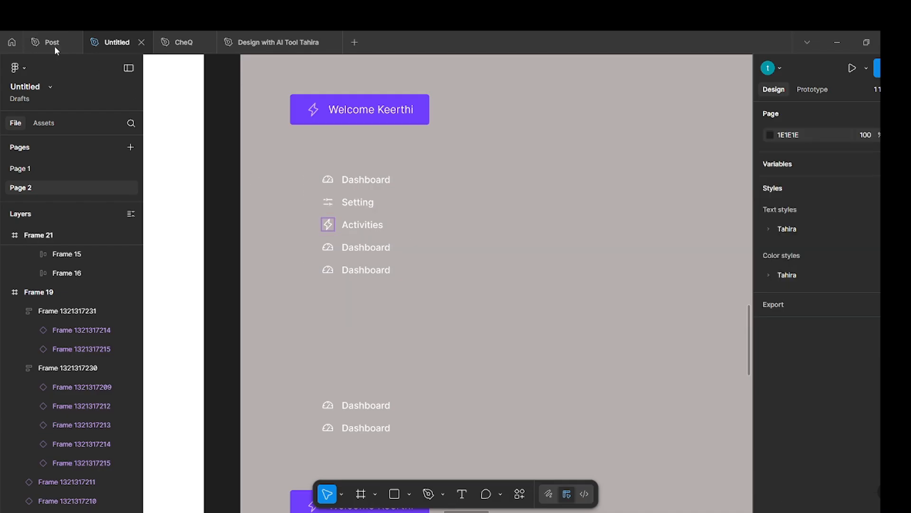
# Check the fourth sidebar entry in the Post file, and set the fourth navigation item's label to Users in the Untitled file.
pyautogui.click(52, 44)
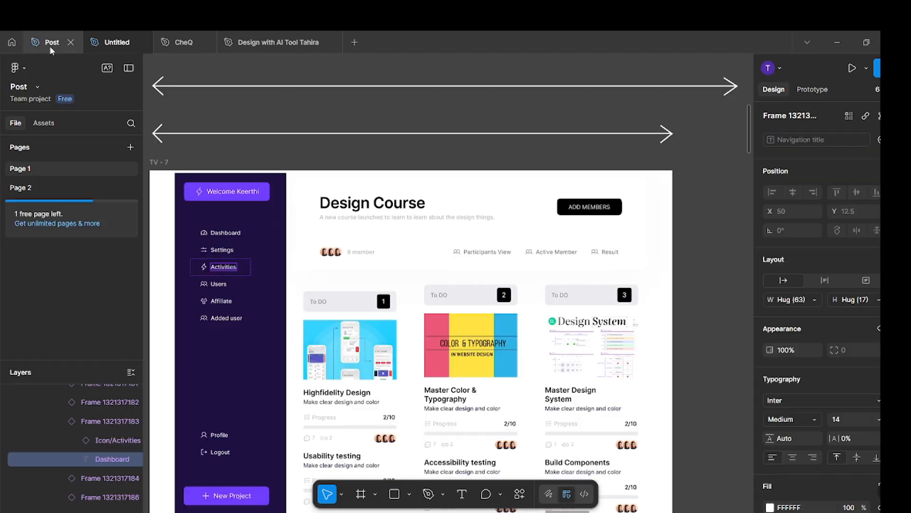
pyautogui.click(118, 44)
pyautogui.click(366, 248)
pyautogui.click(366, 248)
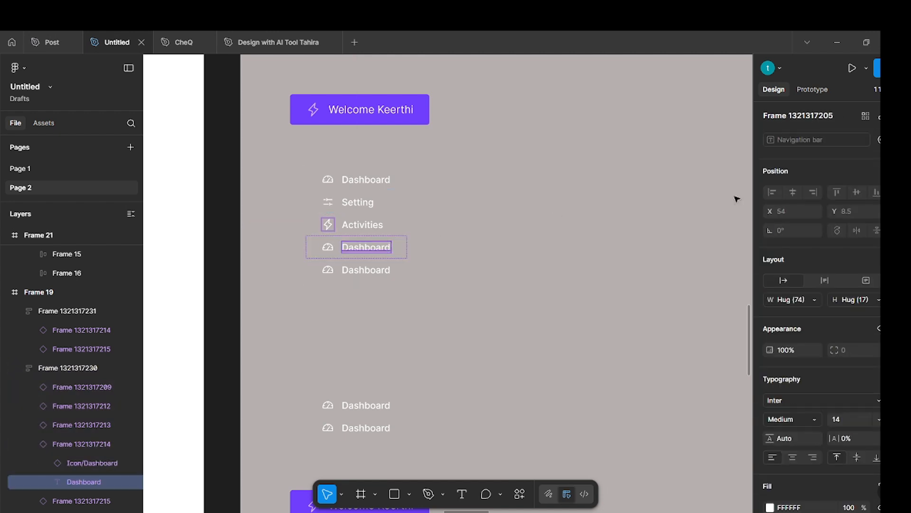
pyautogui.click(505, 258)
pyautogui.click(376, 247)
pyautogui.click(376, 247)
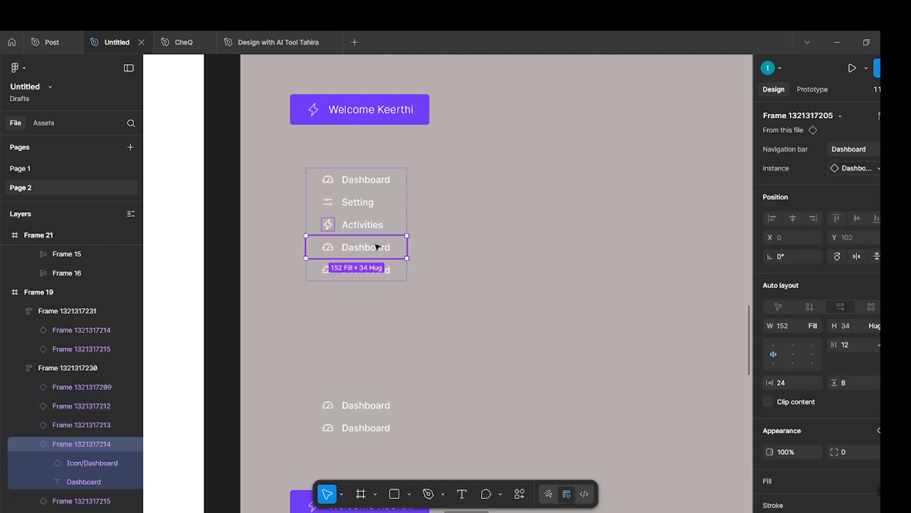
pyautogui.click(860, 150)
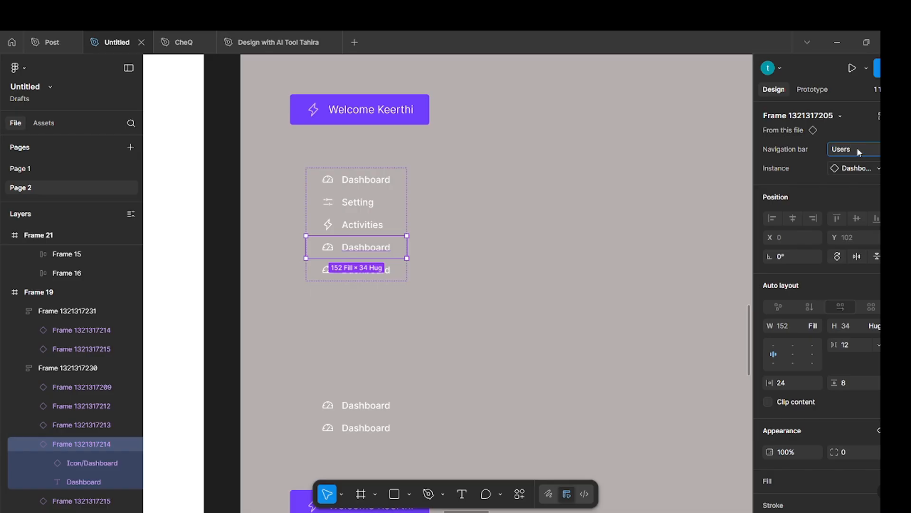
pyautogui.press('Return')
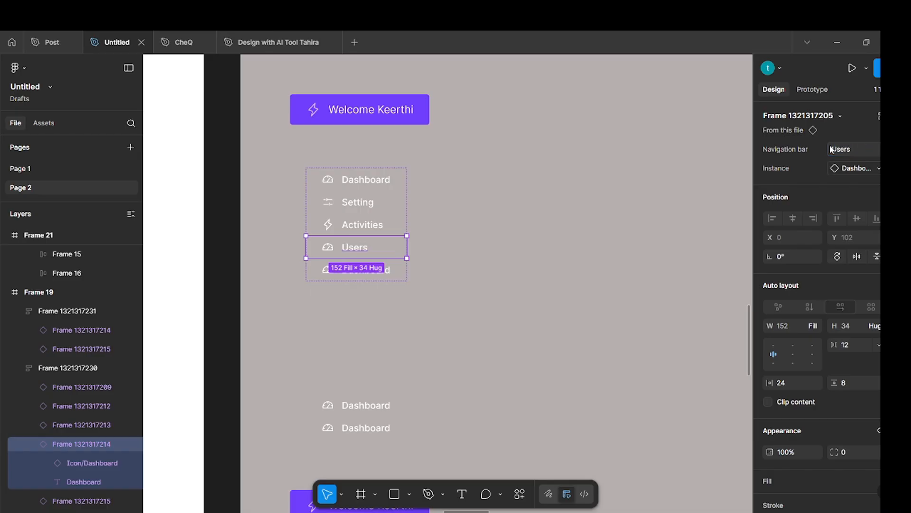
# Swap the Users item's icon instance to Icon/Users.
pyautogui.click(870, 170)
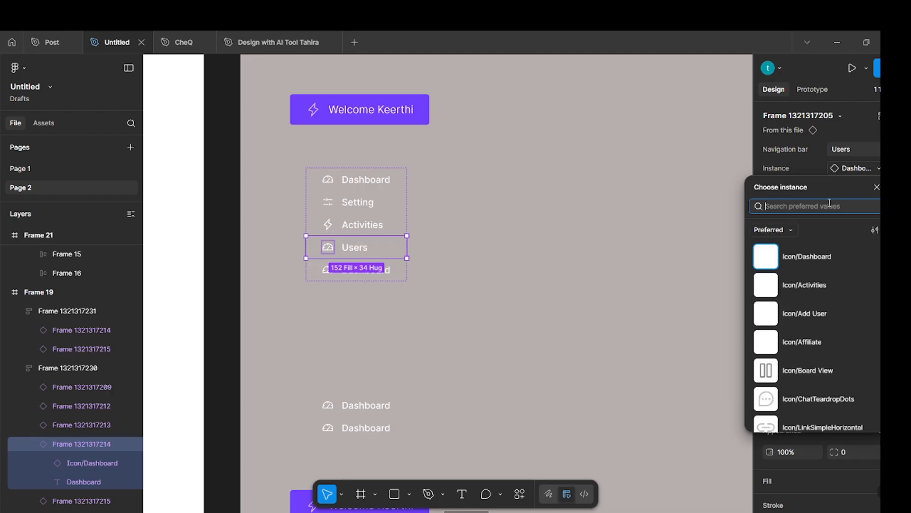
pyautogui.write('user')
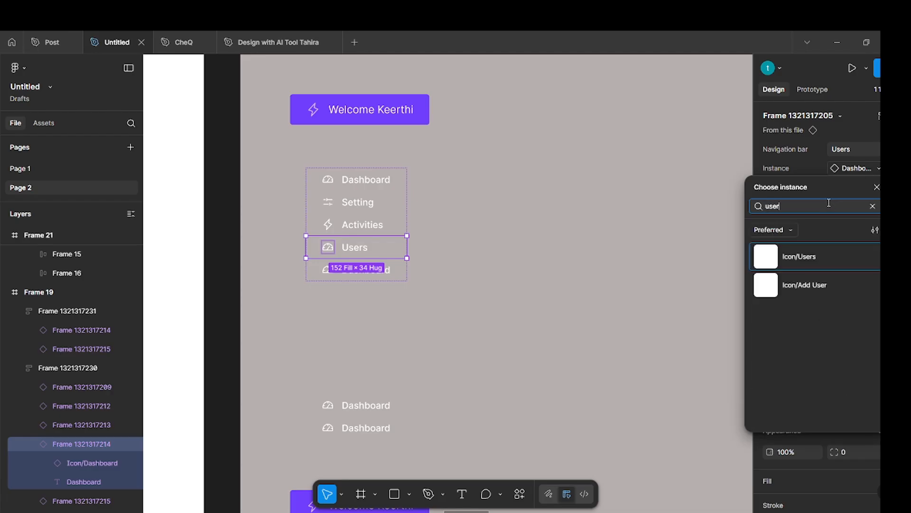
pyautogui.click(808, 258)
# Check the fifth sidebar entry in the Post file, and set the fifth navigation item's label to Affiliate in the Untitled file.
pyautogui.click(57, 44)
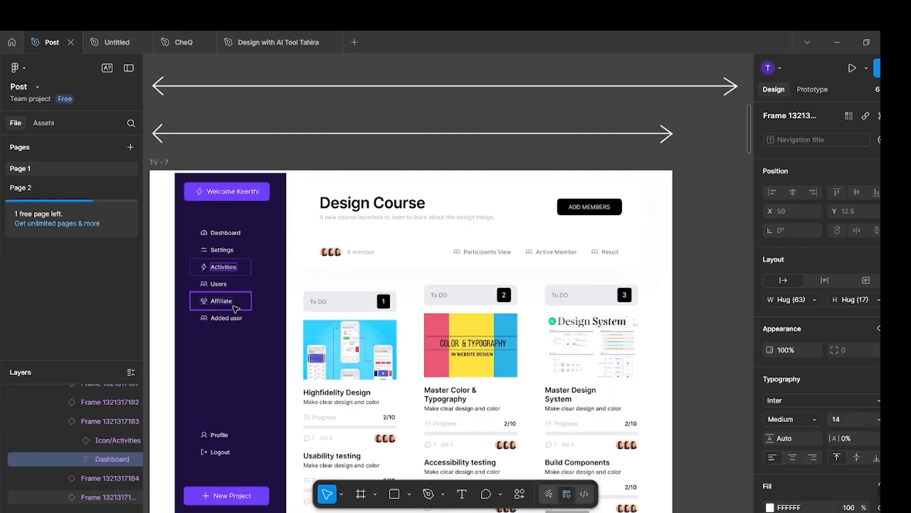
pyautogui.click(228, 304)
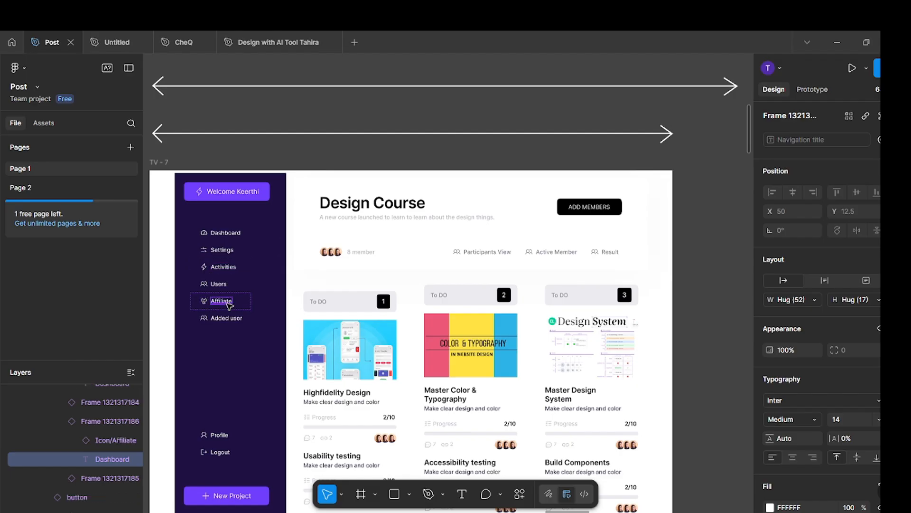
pyautogui.click(118, 42)
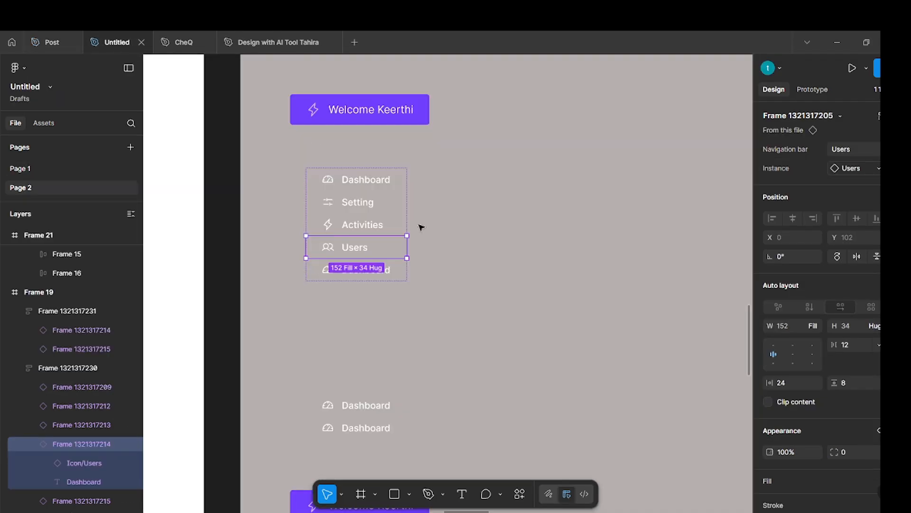
pyautogui.click(403, 274)
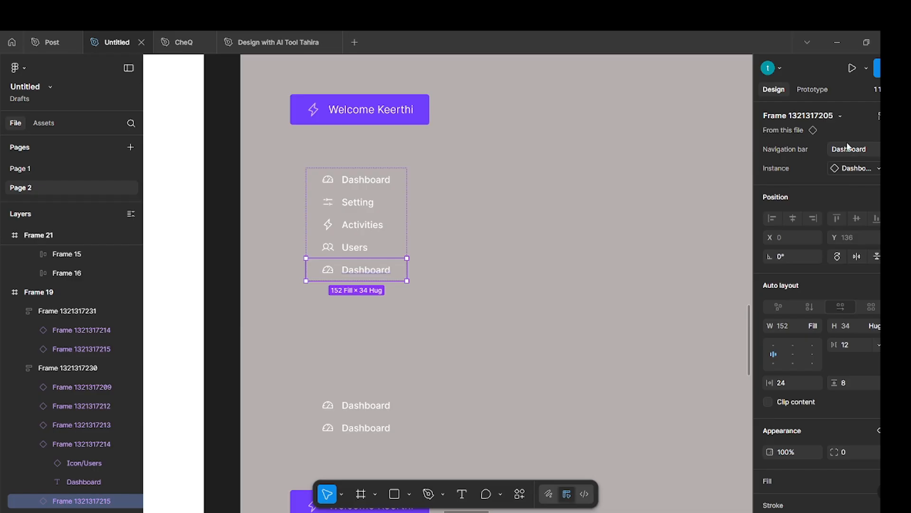
pyautogui.write('Affiliate')
pyautogui.press('Return')
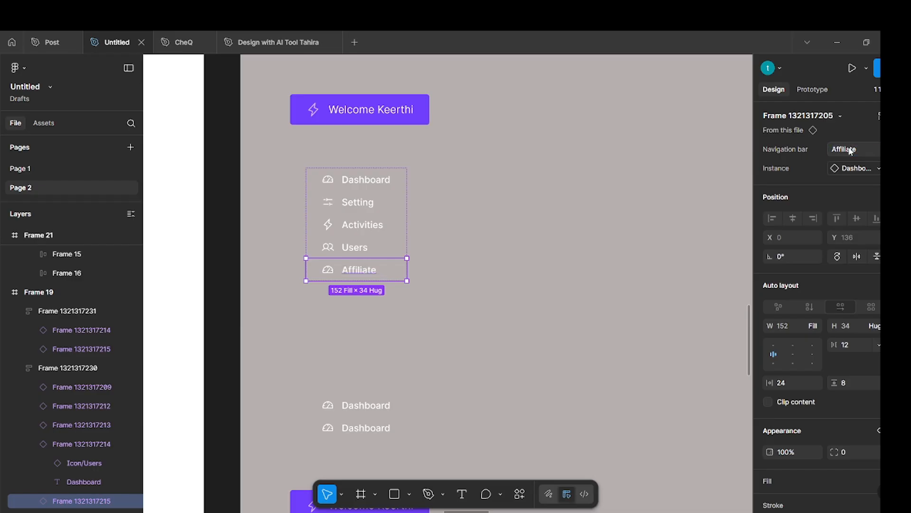
# Swap the Affiliate item's icon instance to Icon/Affiliate.
pyautogui.click(870, 169)
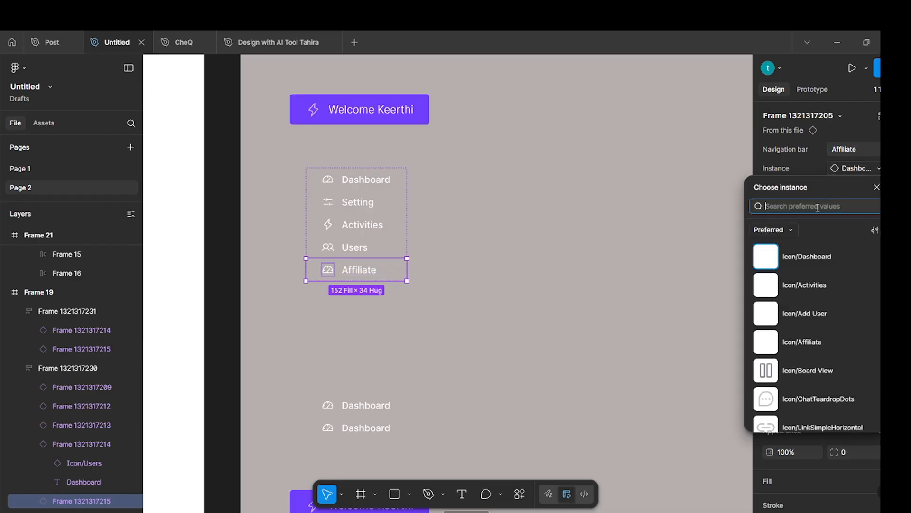
pyautogui.write('affil')
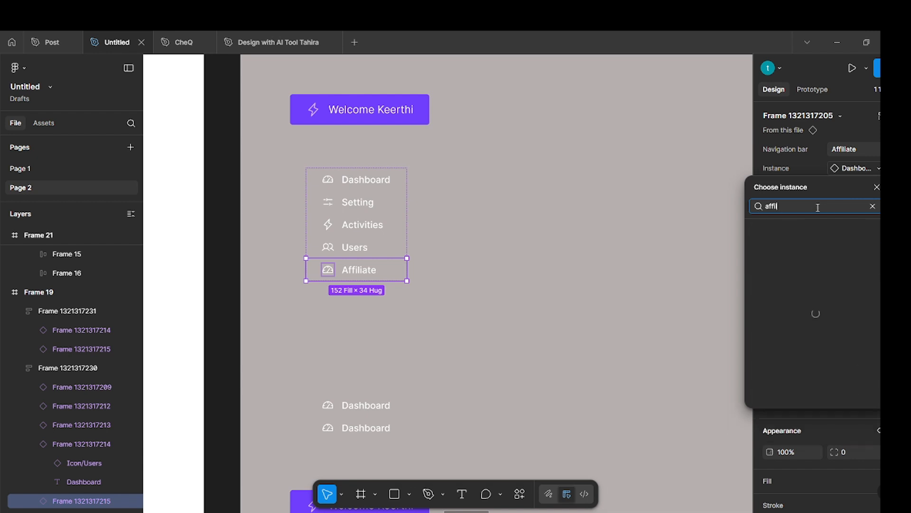
pyautogui.write('iate')
pyautogui.click(801, 251)
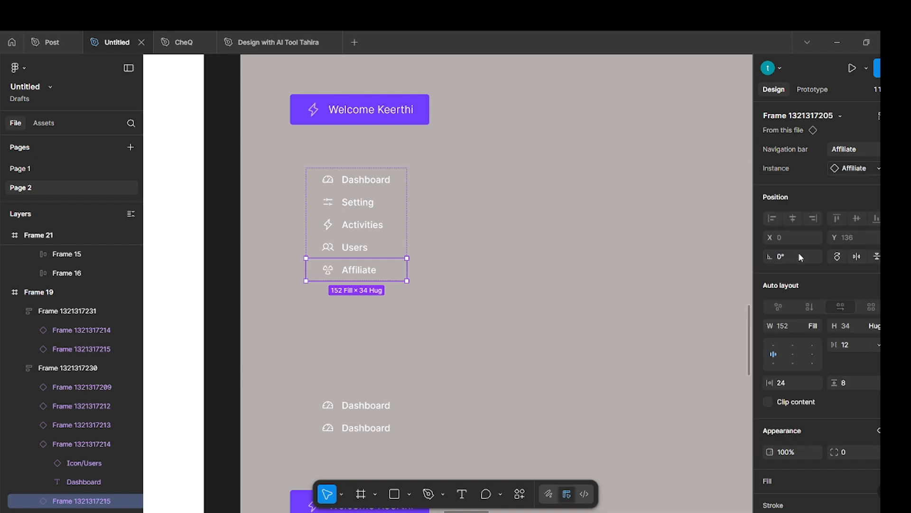
# Duplicate the Affiliate item as a sixth entry in the navigation stack, and switch to the Post file to check its sixth sidebar entry.
pyautogui.click(485, 336)
pyautogui.doubleClick(369, 269)
pyautogui.hotkey('ctrl', 'd')
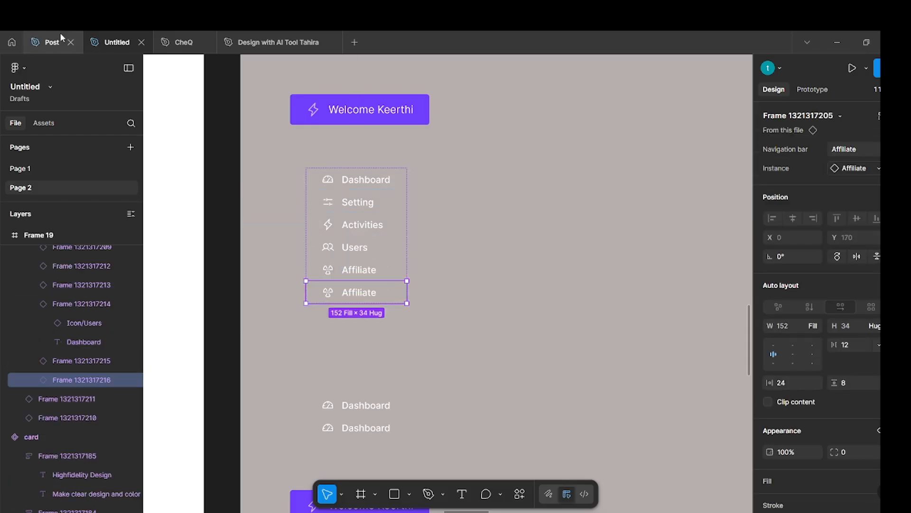
pyautogui.click(55, 45)
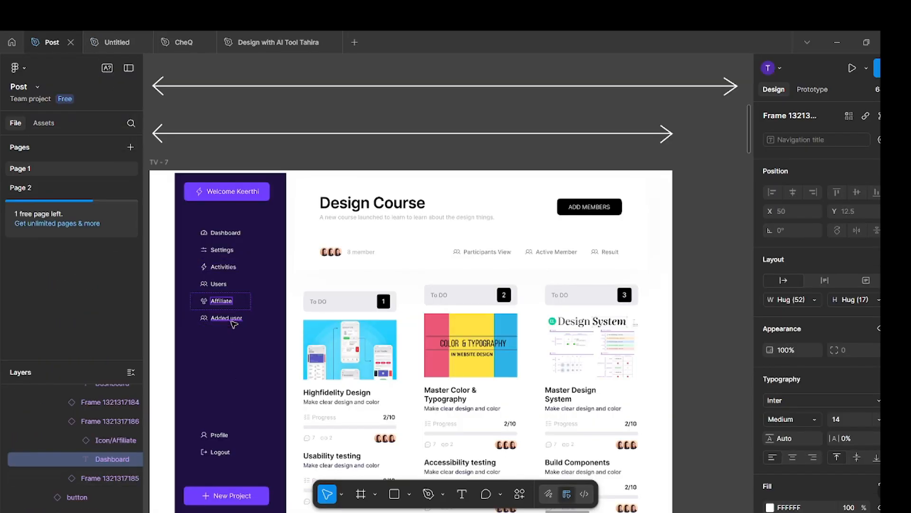
pyautogui.doubleClick(231, 319)
pyautogui.press('BackSpace')
pyautogui.press('Escape')
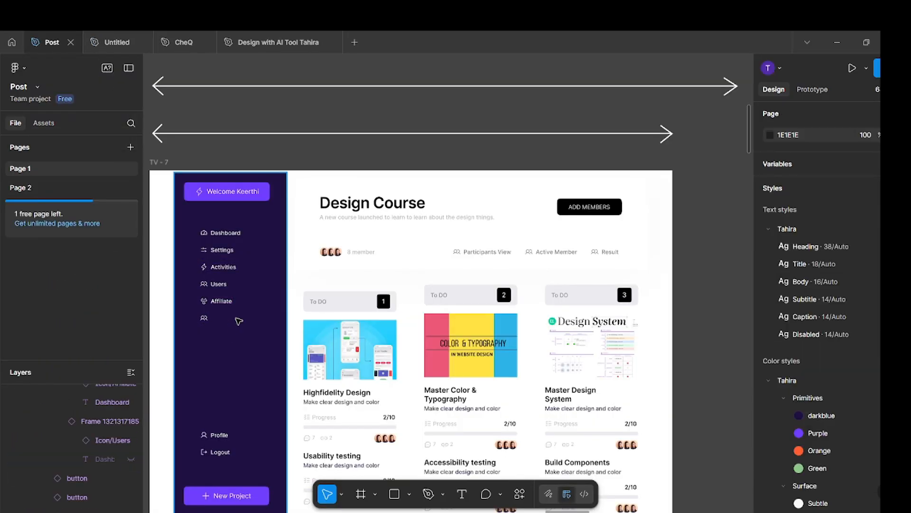
pyautogui.hotkey('ctrl', 'z')
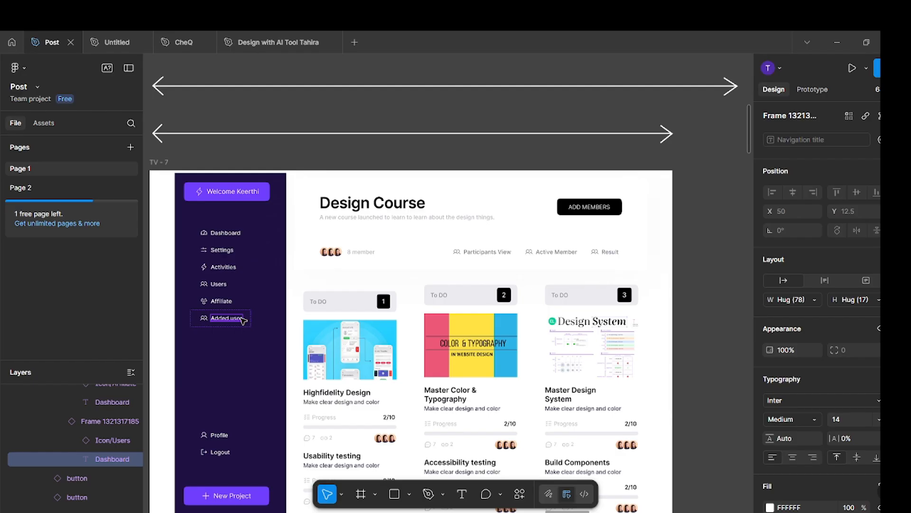
# Return to the Untitled file and set the sixth navigation item's label to Added user.
pyautogui.click(117, 42)
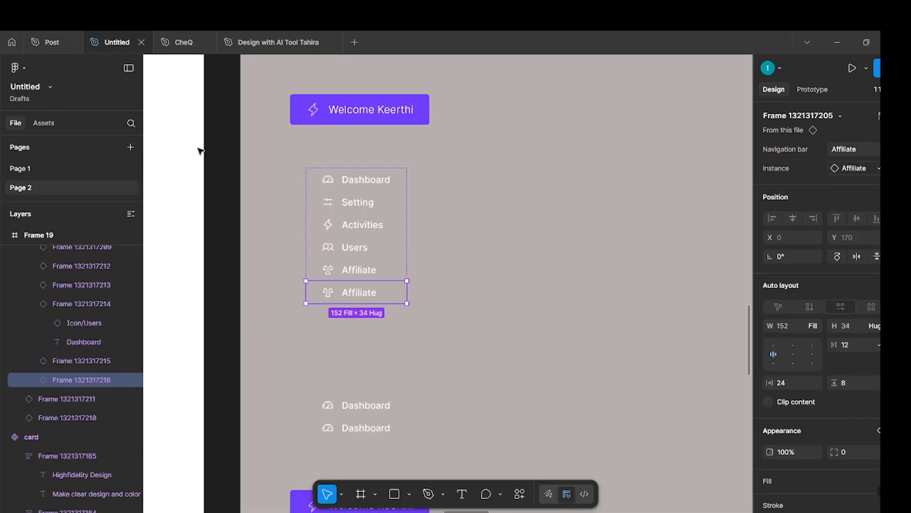
pyautogui.click(856, 152)
pyautogui.write('Added user')
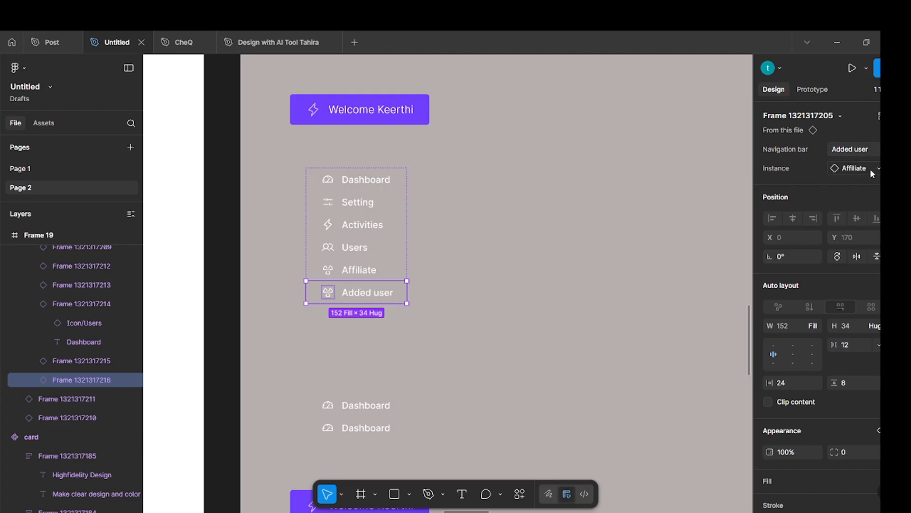
# Swap the Added user item's icon instance to Icon/Users.
pyautogui.click(871, 168)
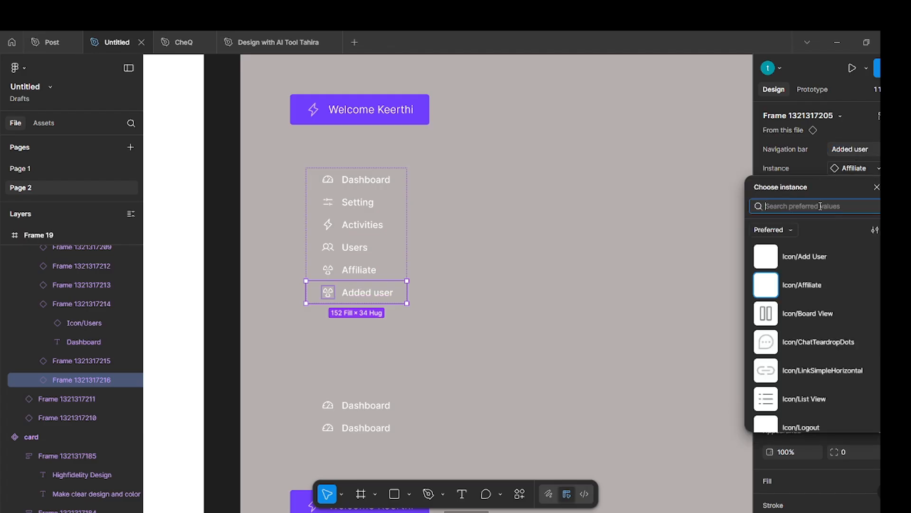
pyautogui.write('user')
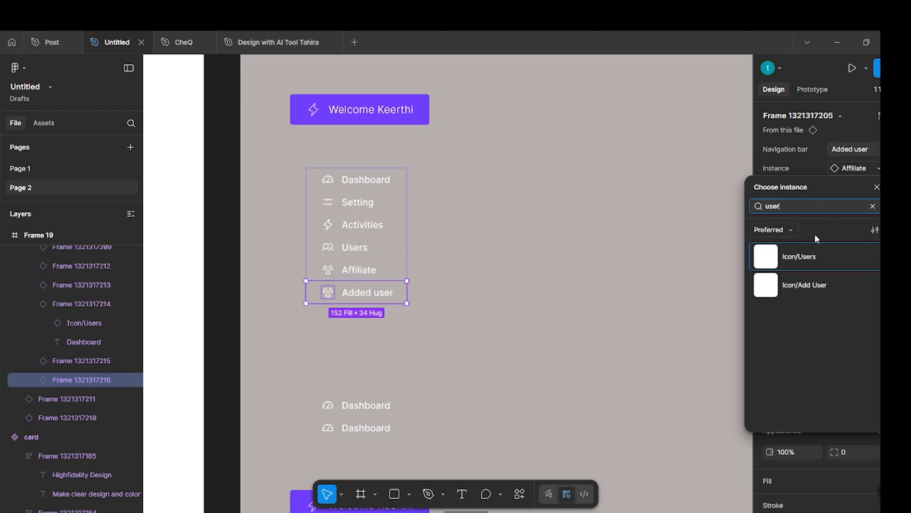
pyautogui.click(809, 258)
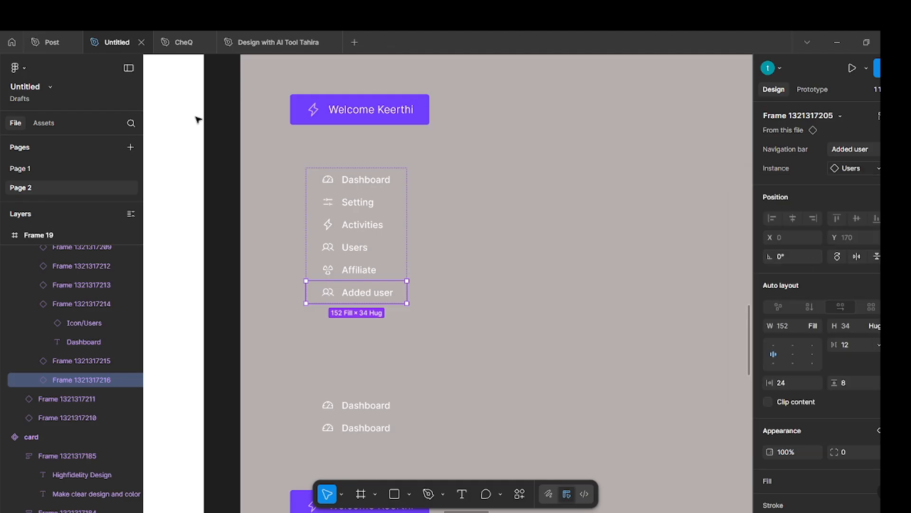
pyautogui.click(537, 314)
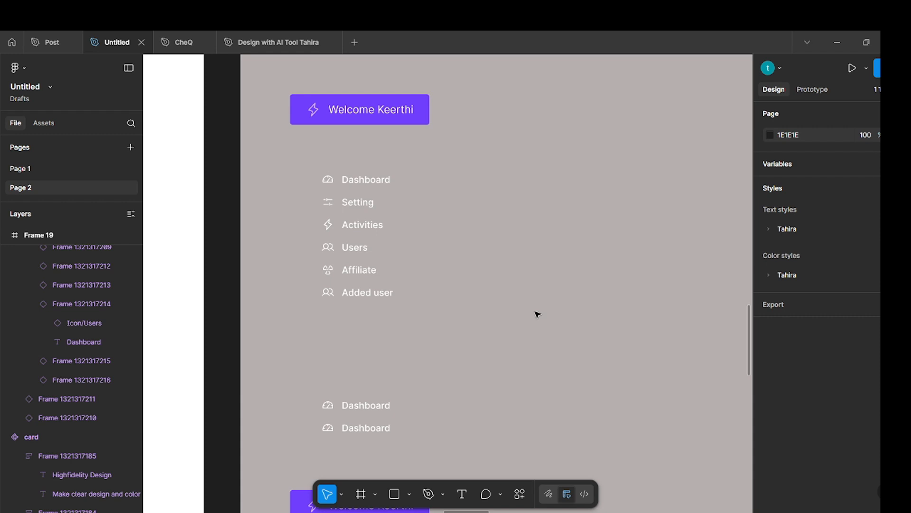
# Check the lower sidebar entries in the Post file, and set the first lower navigation item's label to Profile in the Untitled file.
pyautogui.click(29, 42)
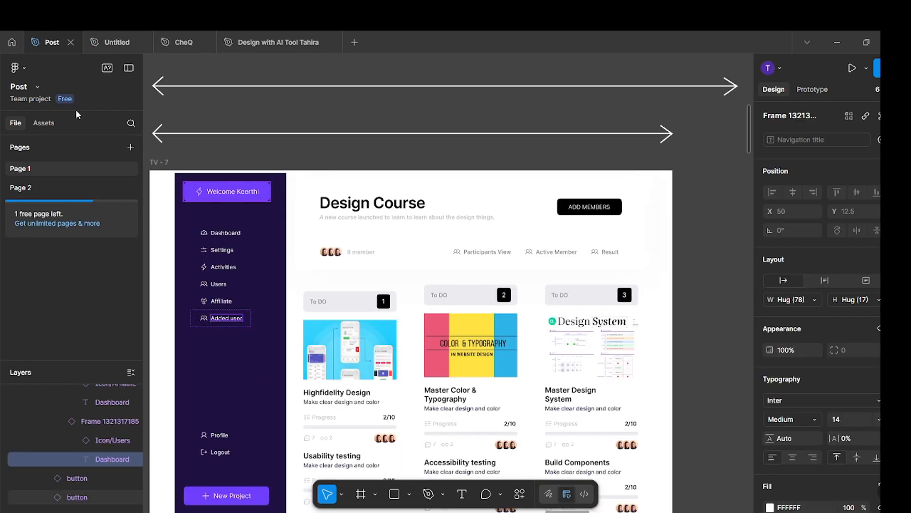
pyautogui.click(114, 43)
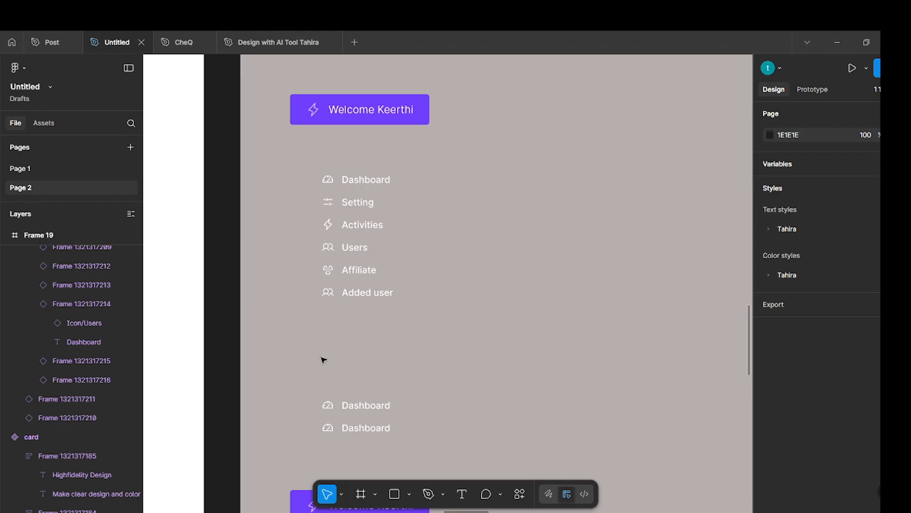
pyautogui.click(357, 404)
pyautogui.click(363, 407)
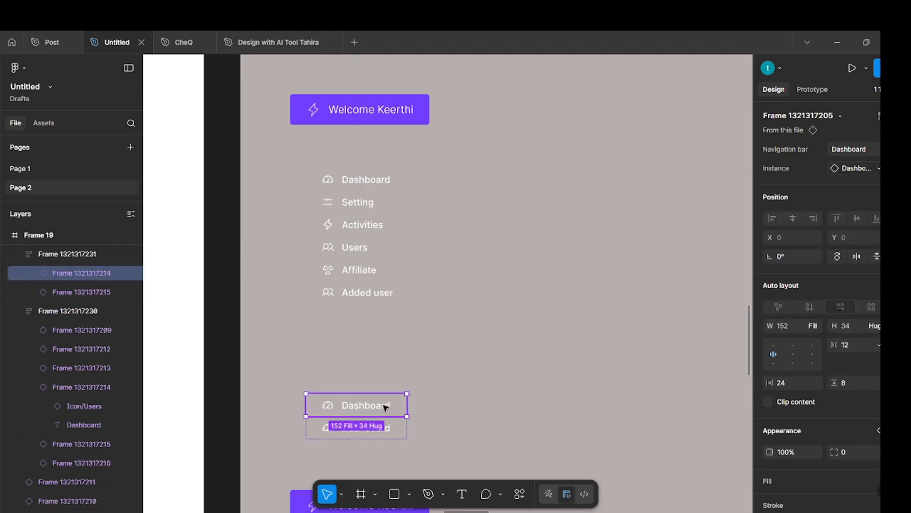
pyautogui.click(866, 149)
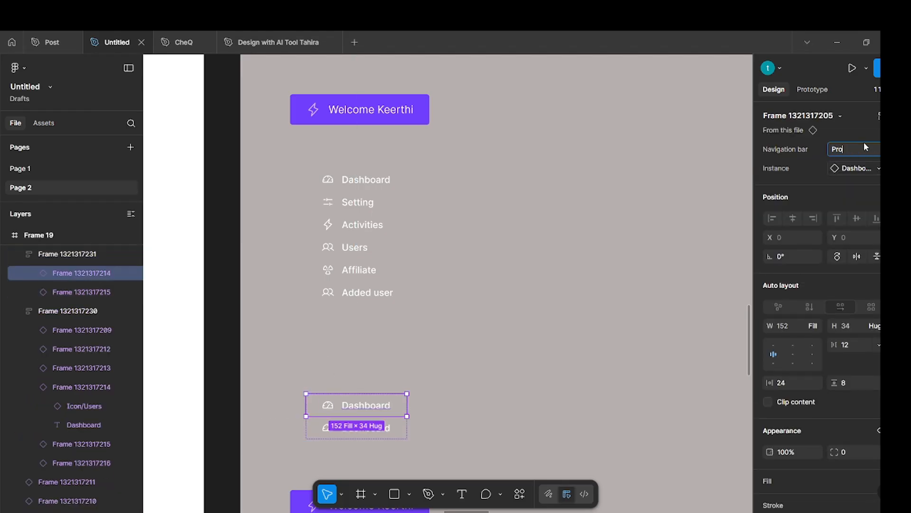
pyautogui.write('Profile')
pyautogui.press('Return')
# Swap the Profile item's icon instance to the Profile icon.
pyautogui.click(861, 168)
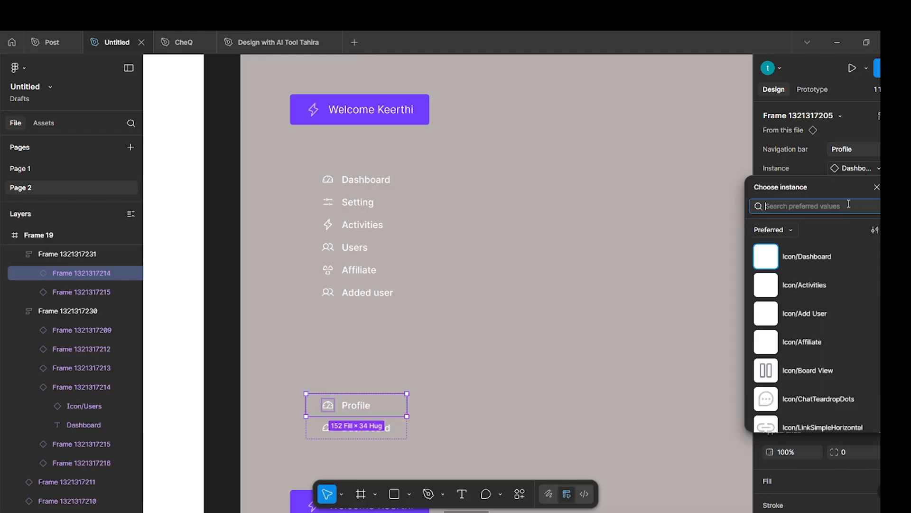
pyautogui.write('prof')
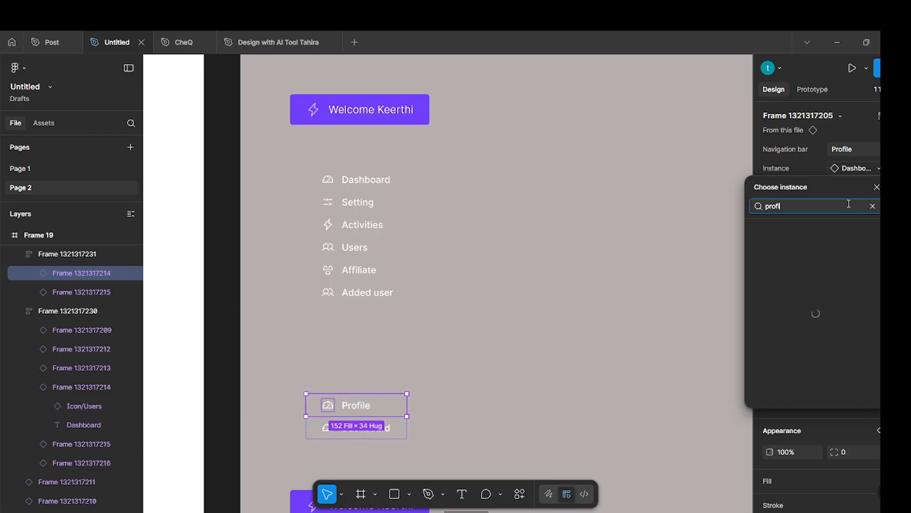
pyautogui.write('ile')
pyautogui.click(824, 250)
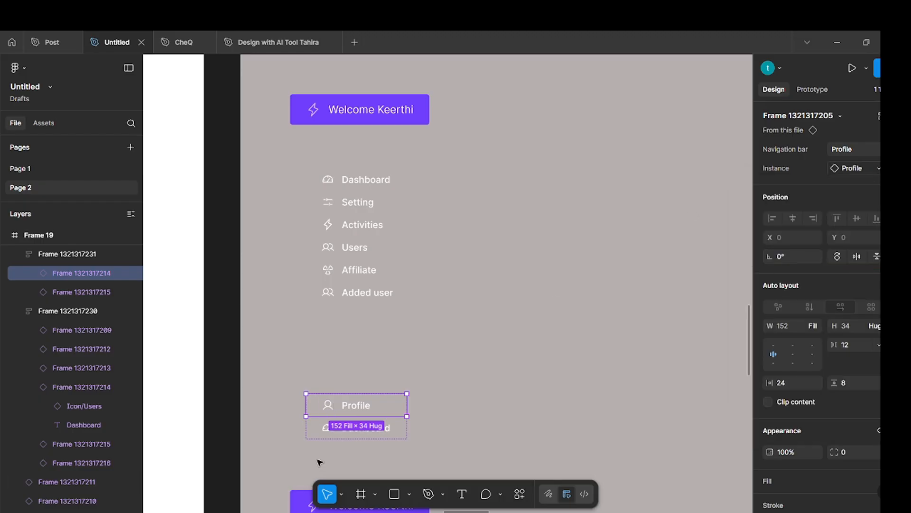
# Set the label of the navigation item below Profile to Logout.
pyautogui.click(346, 427)
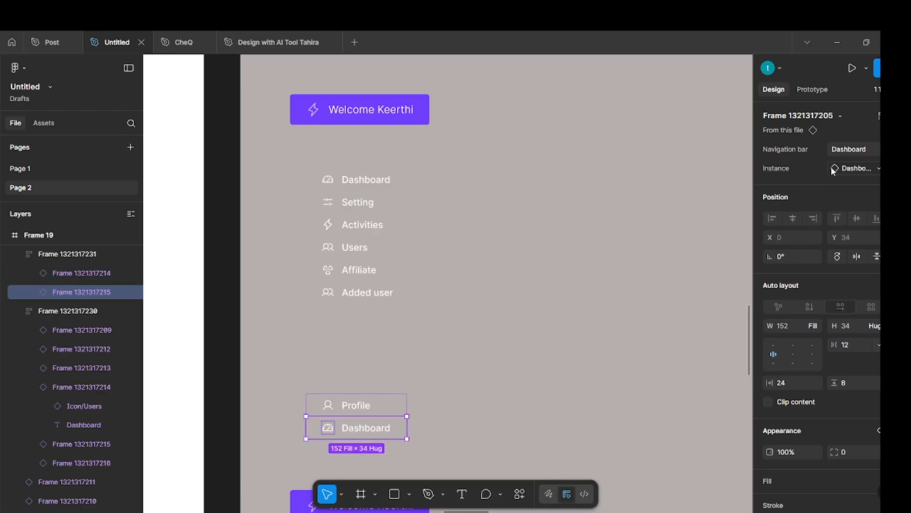
pyautogui.click(850, 150)
pyautogui.write('Logout')
pyautogui.press('Return')
# Swap the Logout item's icon instance to Icon/Logout.
pyautogui.click(865, 169)
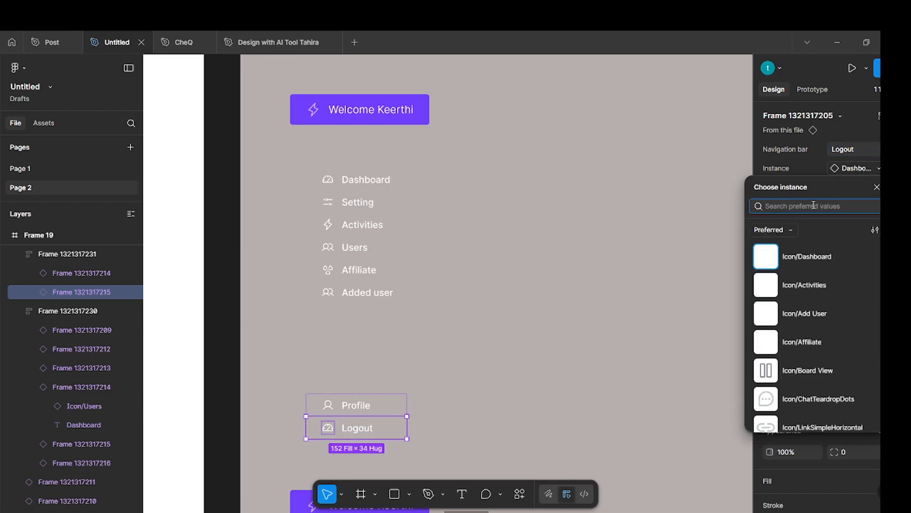
pyautogui.write('log')
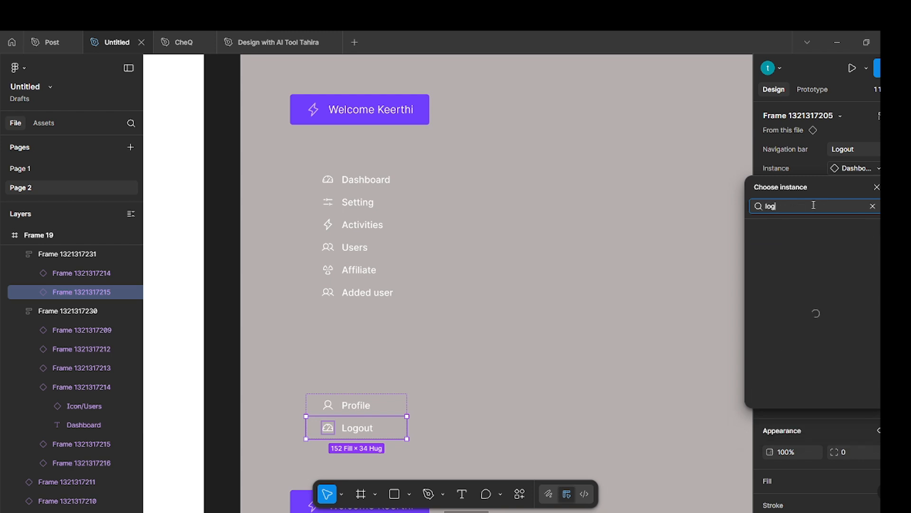
pyautogui.write('out')
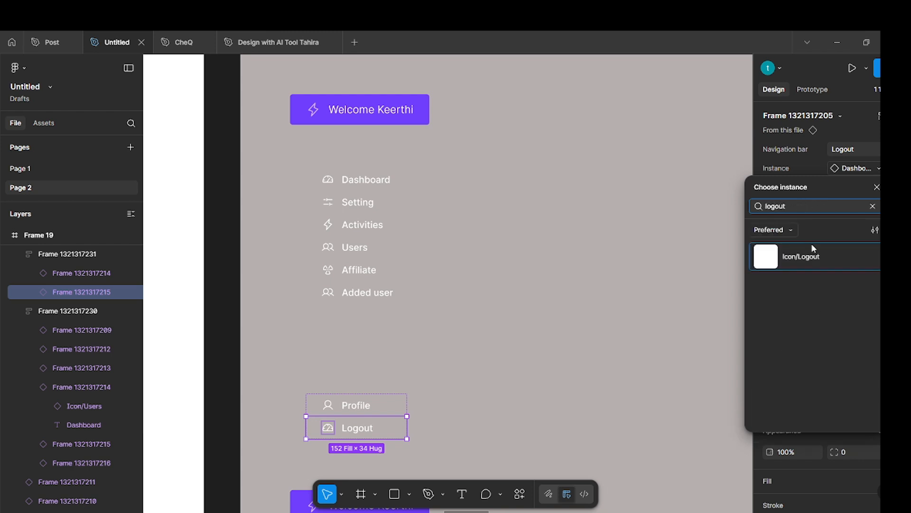
pyautogui.click(813, 252)
pyautogui.click(466, 364)
# Combine the main navigation stack and the Profile/Logout stack into one vertical auto layout frame.
pyautogui.scroll(-1, 420, 327)
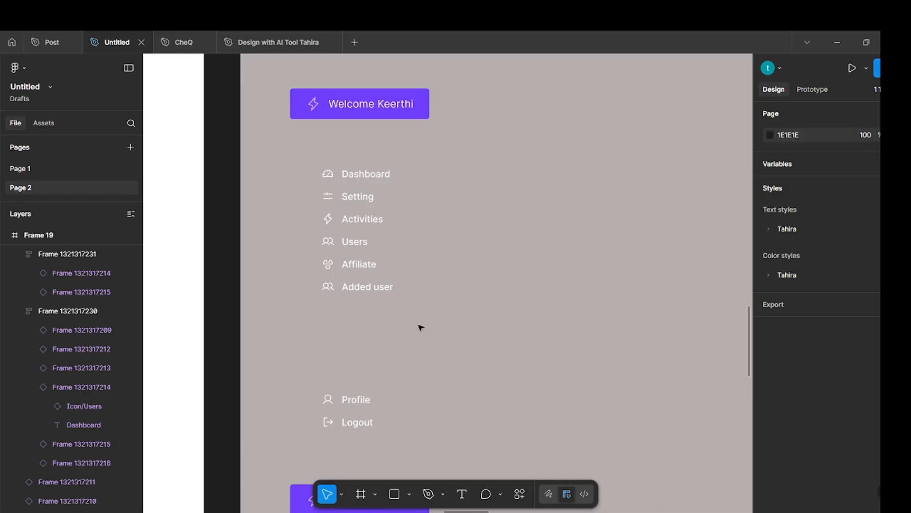
pyautogui.scroll(-3, 427, 329)
pyautogui.scroll(-3, 428, 329)
pyautogui.click(378, 338)
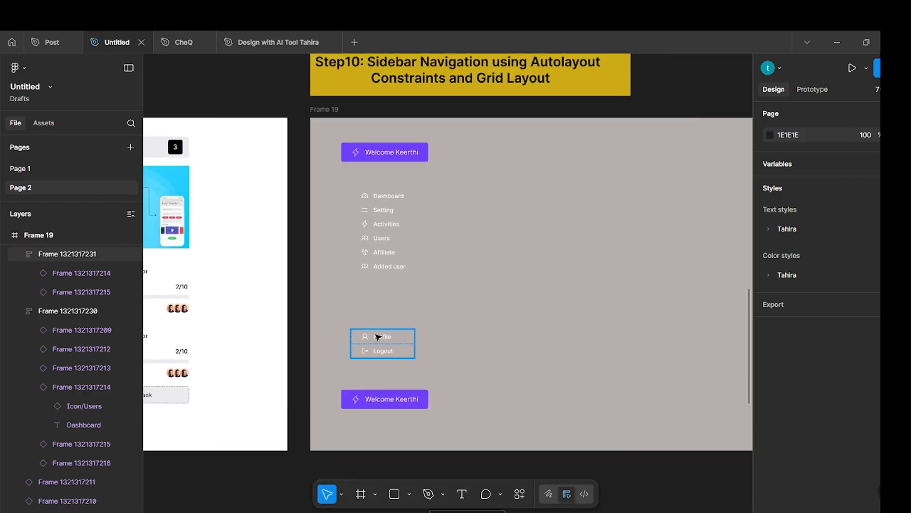
pyautogui.click(379, 337)
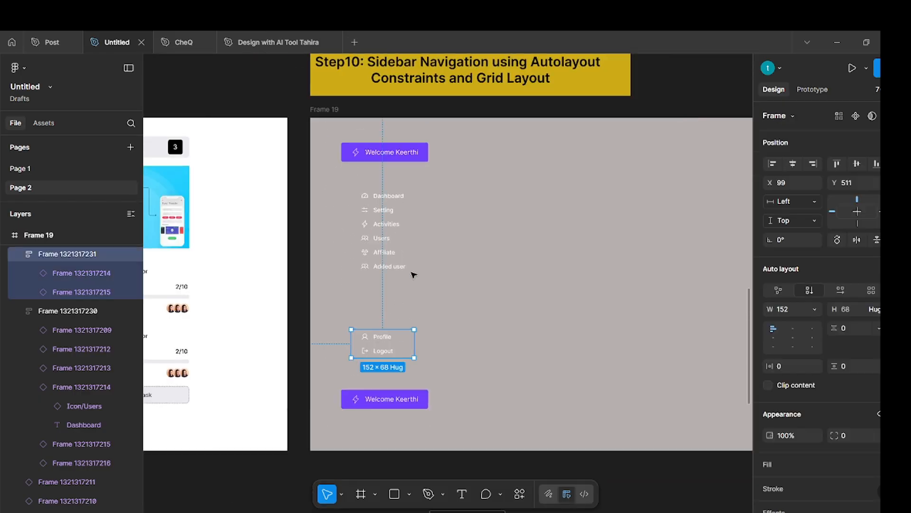
pyautogui.click(439, 238)
pyautogui.click(402, 236)
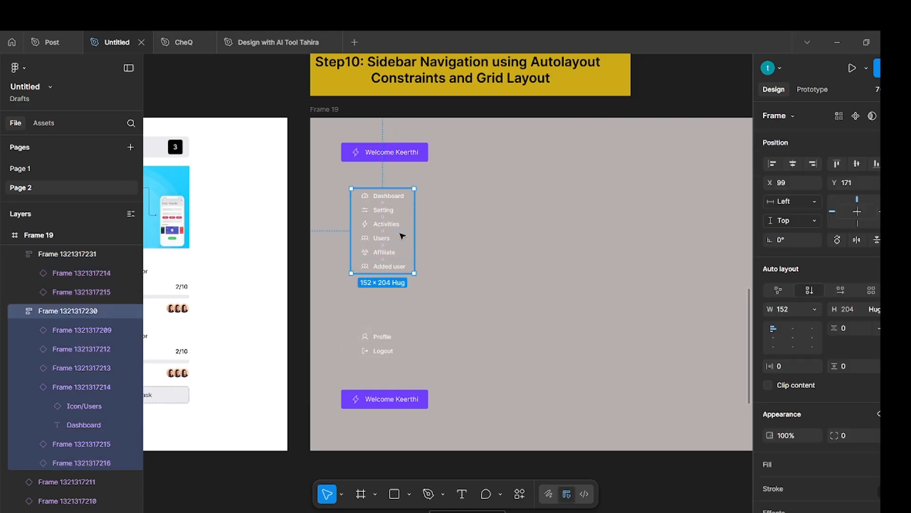
pyautogui.keyDown('shift'); pyautogui.click(396, 342); pyautogui.keyUp('shift')
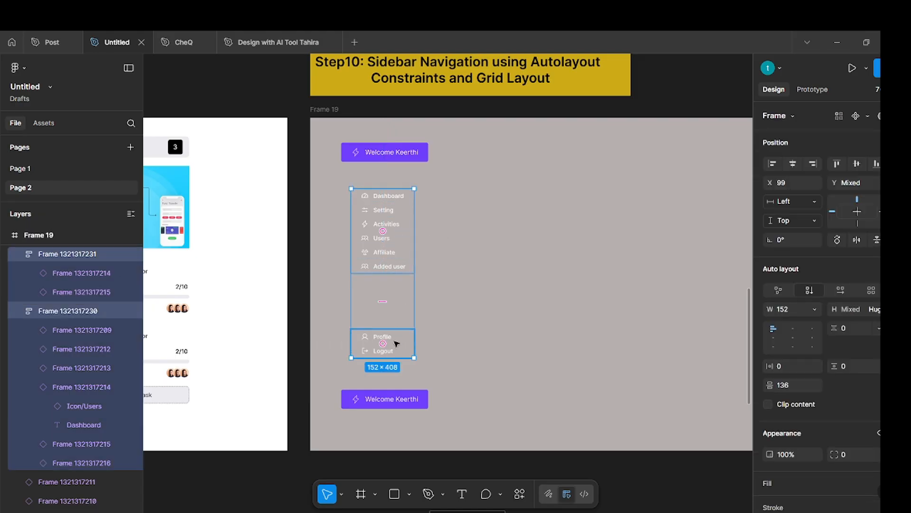
pyautogui.hotkey('shift', 'a')
pyautogui.click(474, 316)
# Wrap the combined navigation frame and both purple welcome buttons in a vertical auto layout, aligned to the center.
pyautogui.click(395, 274)
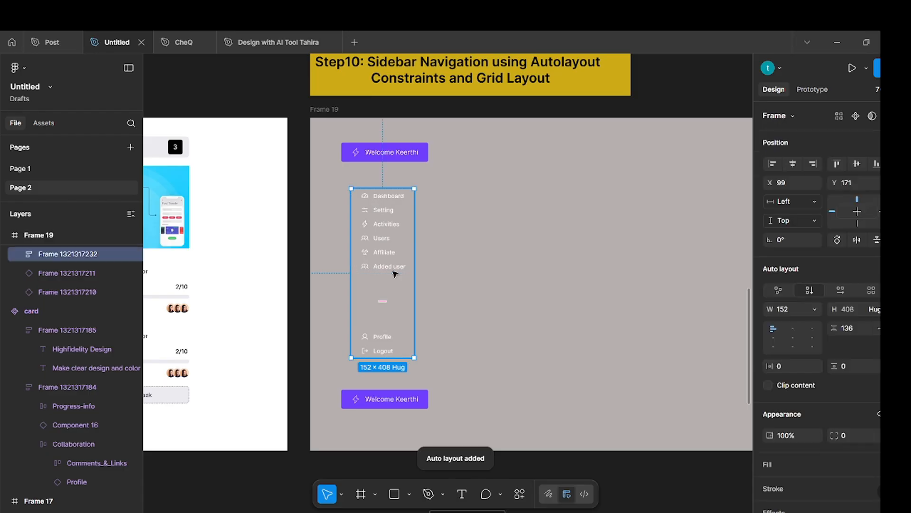
pyautogui.keyDown('shift'); pyautogui.click(394, 152); pyautogui.keyUp('shift')
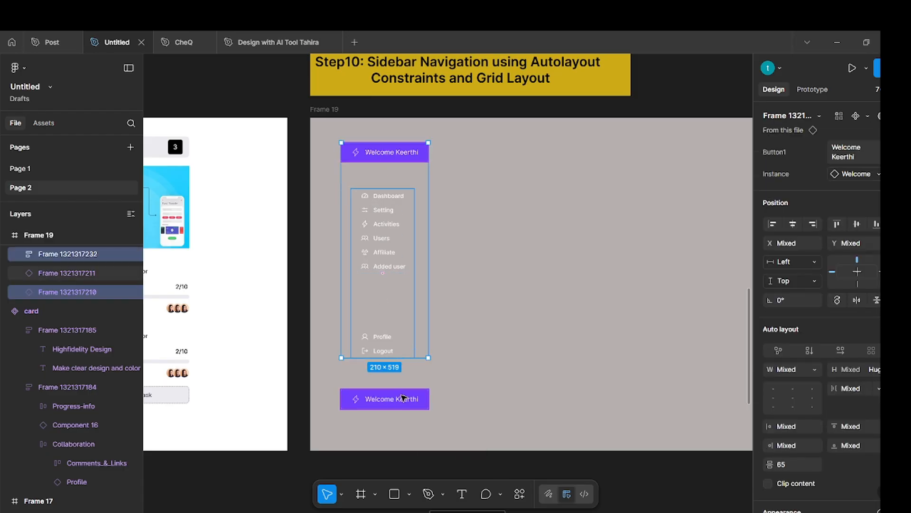
pyautogui.keyDown('shift'); pyautogui.click(403, 398); pyautogui.keyUp('shift')
pyautogui.hotkey('shift', 'a')
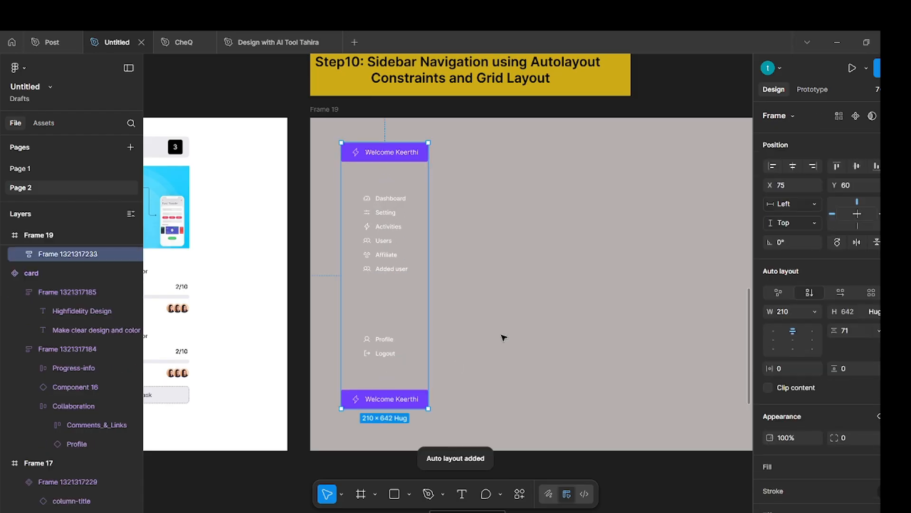
pyautogui.click(795, 341)
# Set the sidebar frame's vertical and horizontal padding to 24.
pyautogui.click(850, 373)
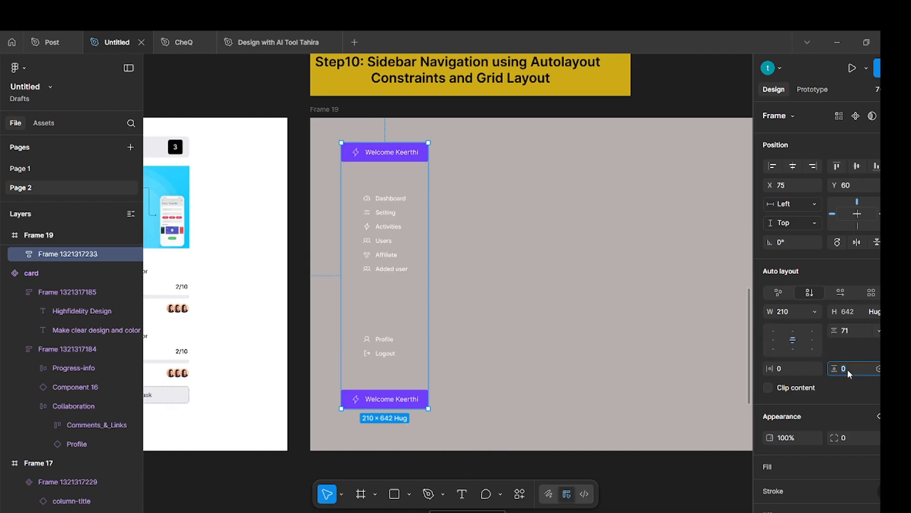
pyautogui.write('24')
pyautogui.press('Return')
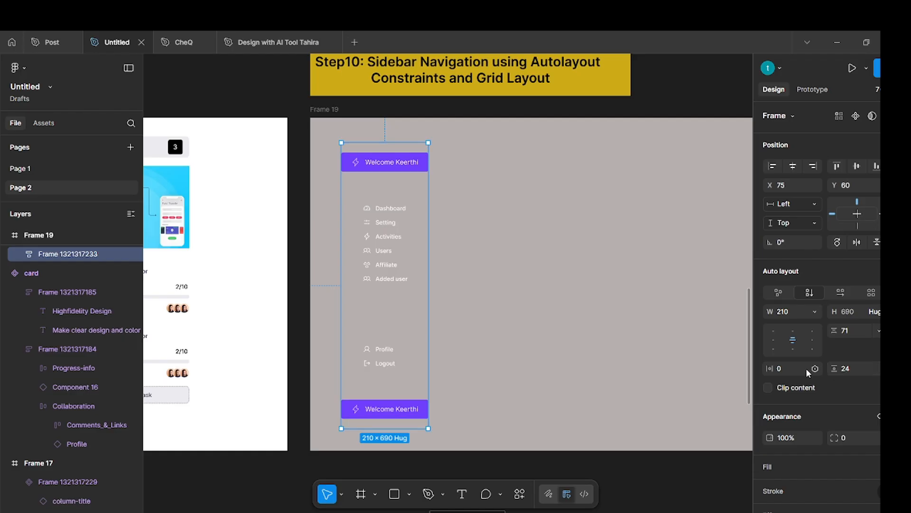
pyautogui.click(794, 371)
pyautogui.press('Return')
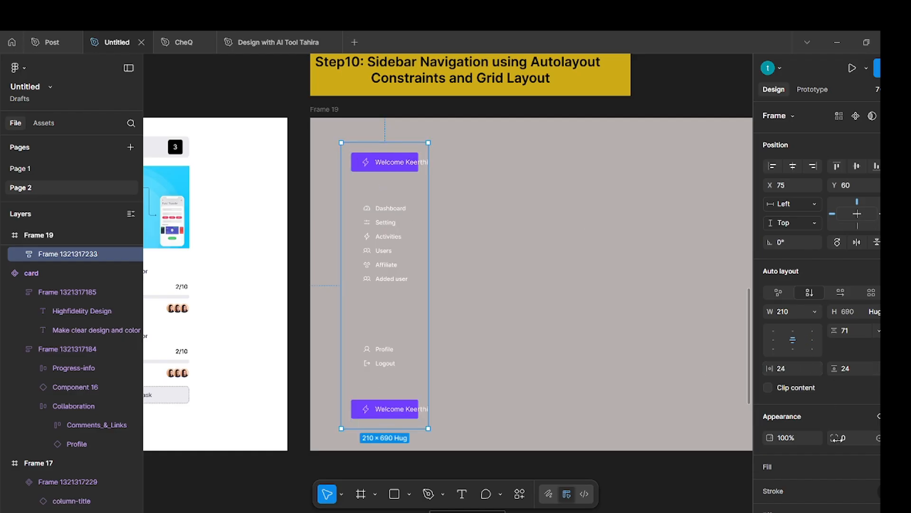
# Fill the sidebar frame with the darkblue style from the Primitives color group.
pyautogui.scroll(-2, 836, 417)
pyautogui.click(878, 408)
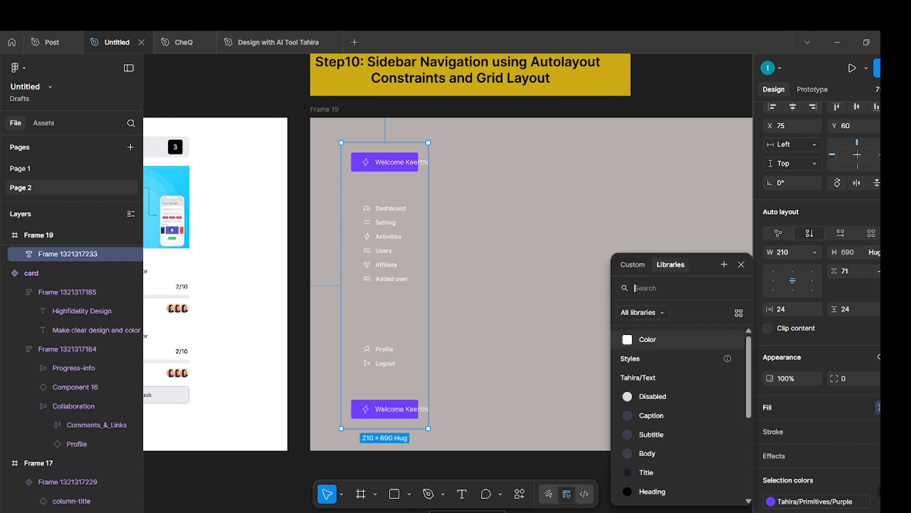
pyautogui.scroll(-2, 683, 425)
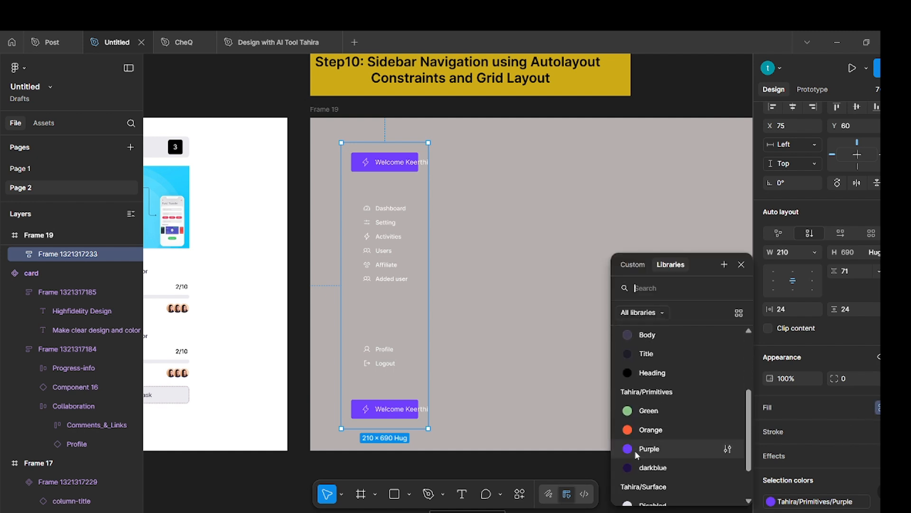
pyautogui.click(645, 469)
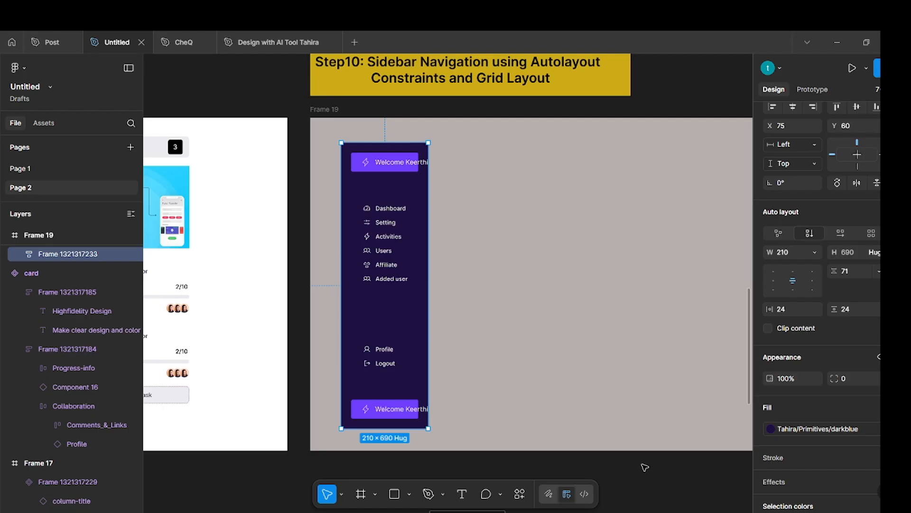
# Set the width of both welcome buttons and the navigation stack inside the sidebar to Fill.
pyautogui.press('Return')
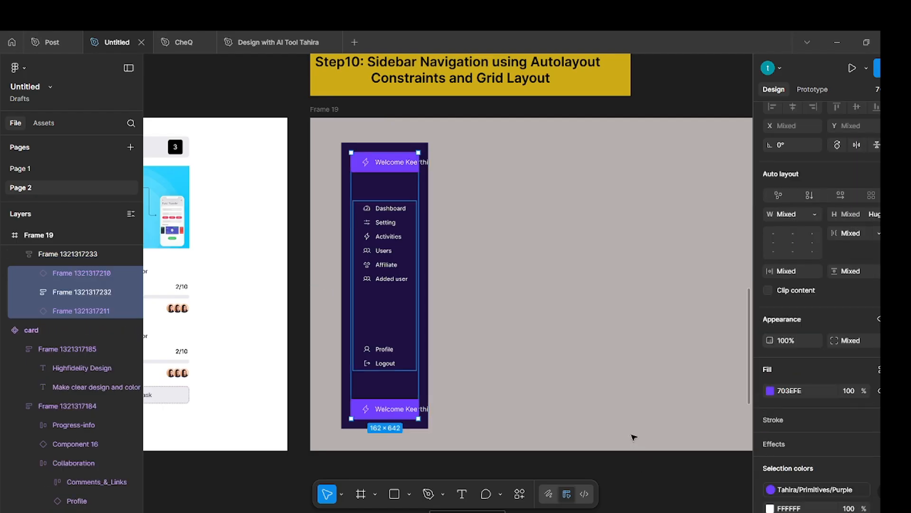
pyautogui.click(817, 214)
pyautogui.click(821, 243)
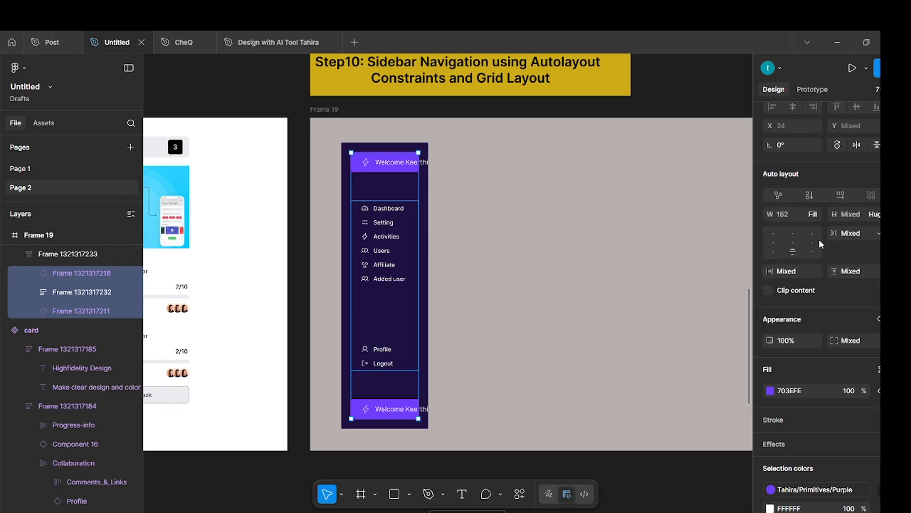
pyautogui.click(516, 276)
# Widen the sidebar frame to 268 and move it to about X 29, Y 71 within Frame 19.
pyautogui.click(389, 160)
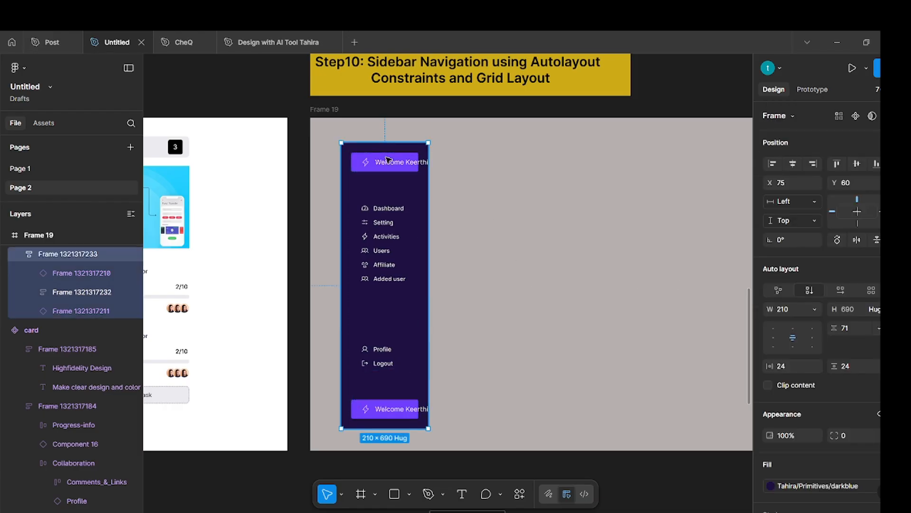
pyautogui.click(391, 163)
pyautogui.click(630, 279)
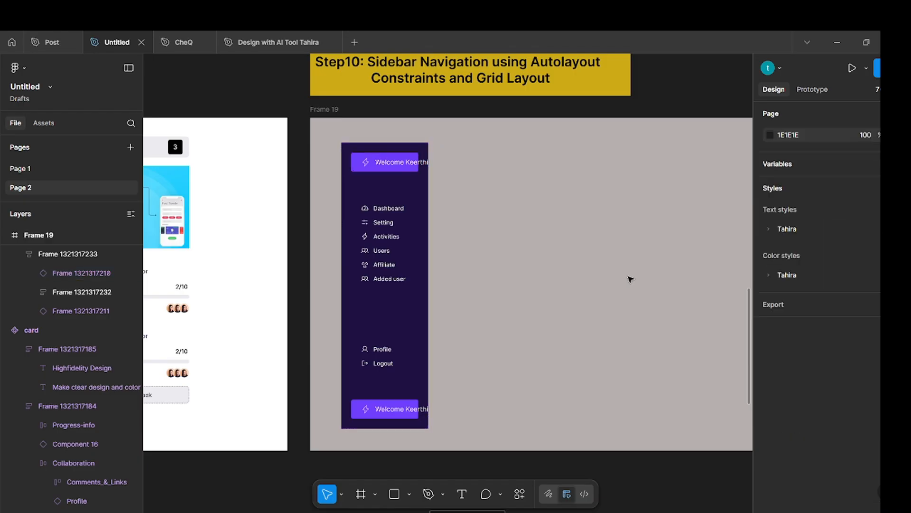
pyautogui.click(389, 151)
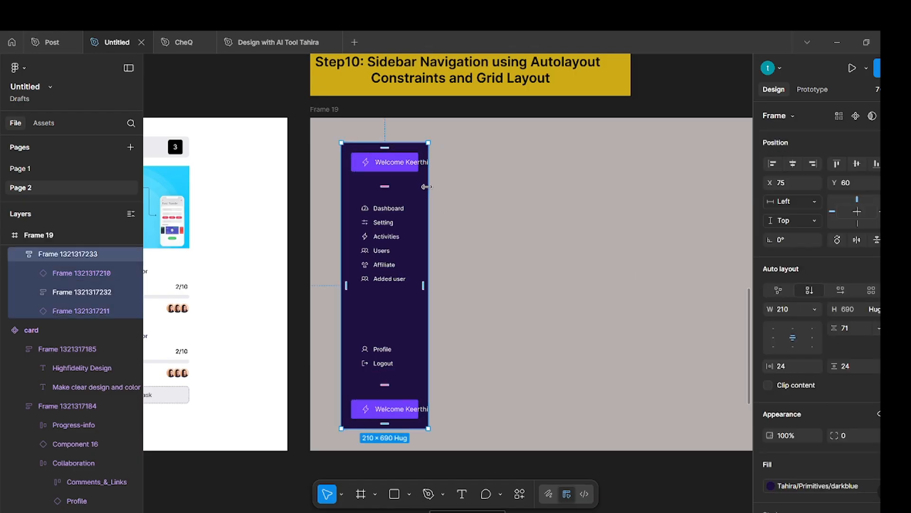
pyautogui.moveTo(428, 189); pyautogui.dragTo(455, 191)
pyautogui.click(502, 229)
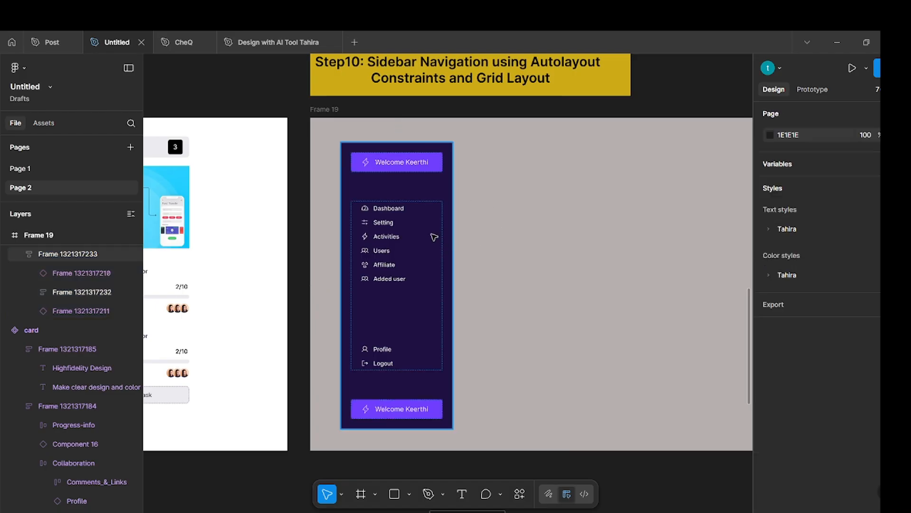
pyautogui.moveTo(433, 237)
pyautogui.mouseDown()
pyautogui.moveTo(421, 217)
pyautogui.moveTo(420, 243)
pyautogui.moveTo(432, 242)
pyautogui.mouseUp()
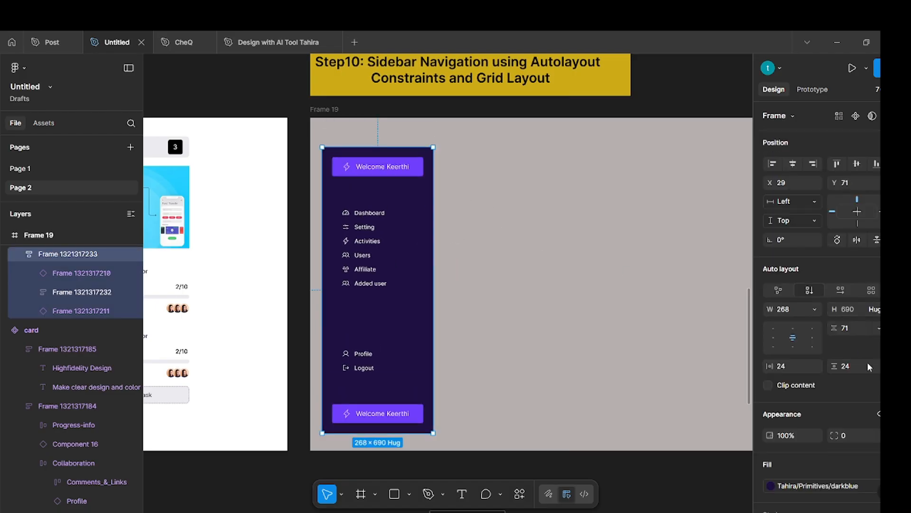
# Set the sidebar frame's corner radius to 4.
pyautogui.scroll(-2, 853, 354)
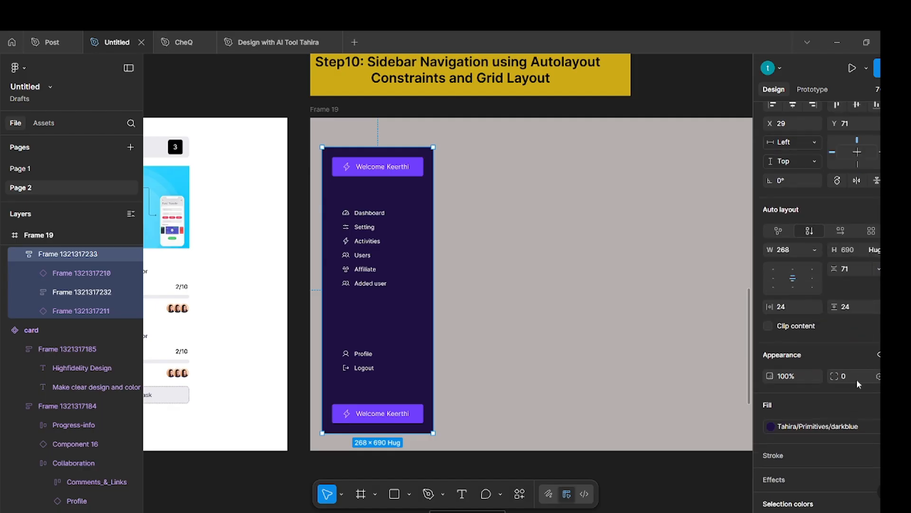
pyautogui.click(853, 379)
pyautogui.write('4')
pyautogui.press('Return')
pyautogui.press('Escape')
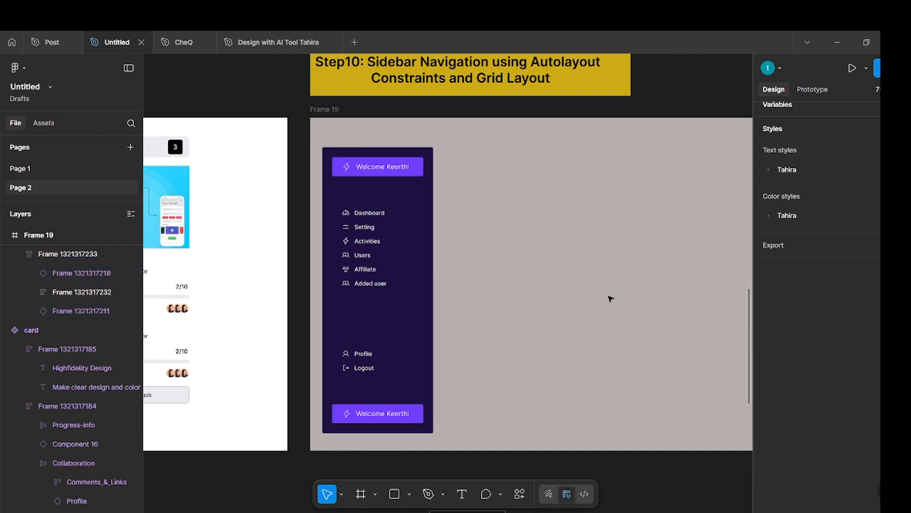
# Examine the Design Course header's auto layout spacing and padding in the Post file.
pyautogui.scroll(3, 491, 224)
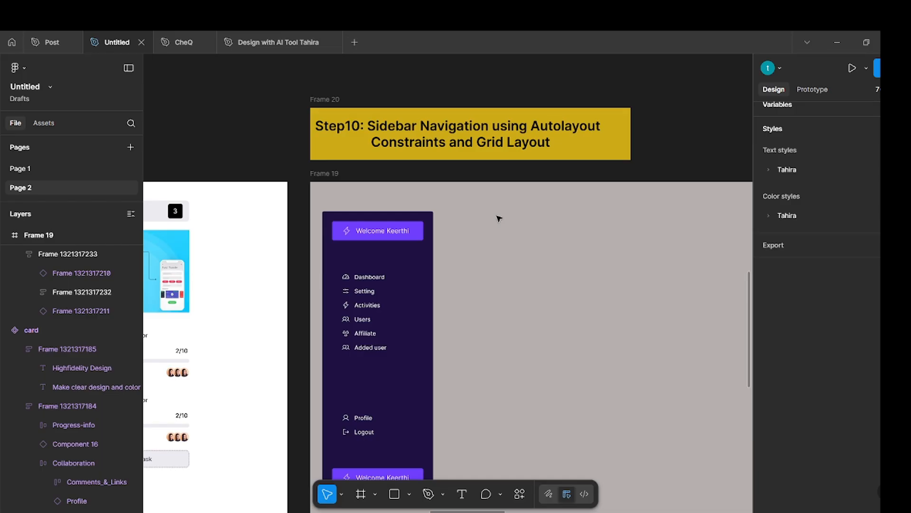
pyautogui.scroll(-1, 499, 219)
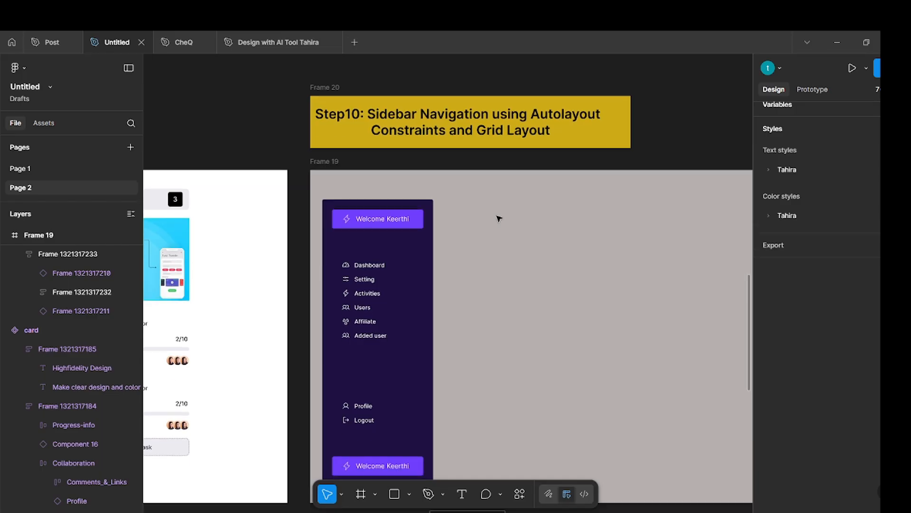
pyautogui.click(47, 43)
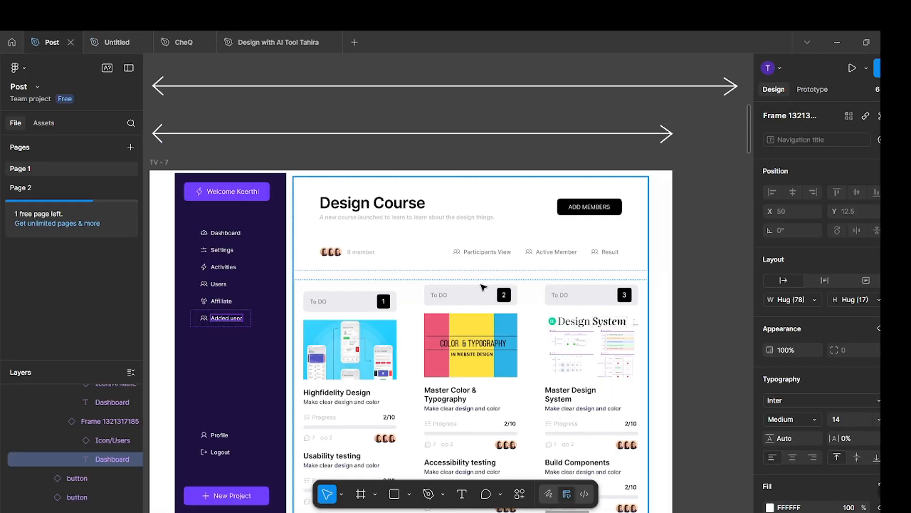
pyautogui.click(493, 235)
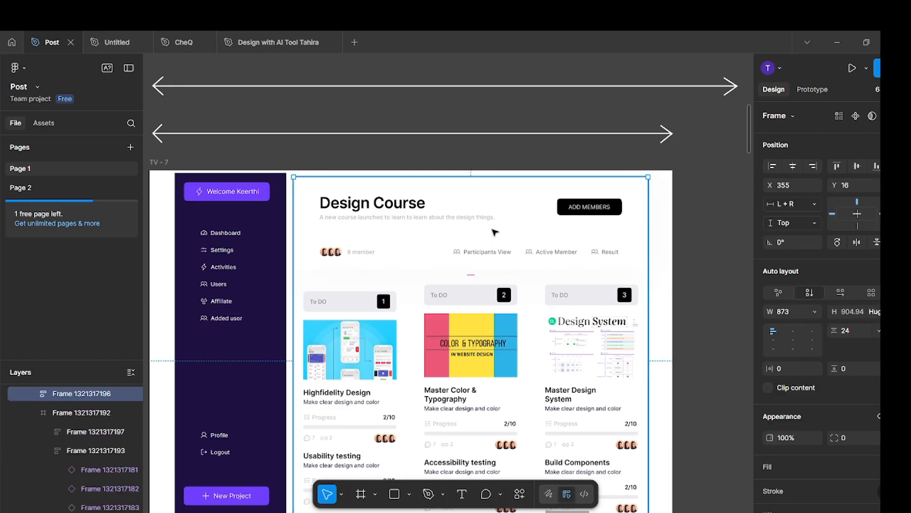
pyautogui.click(494, 231)
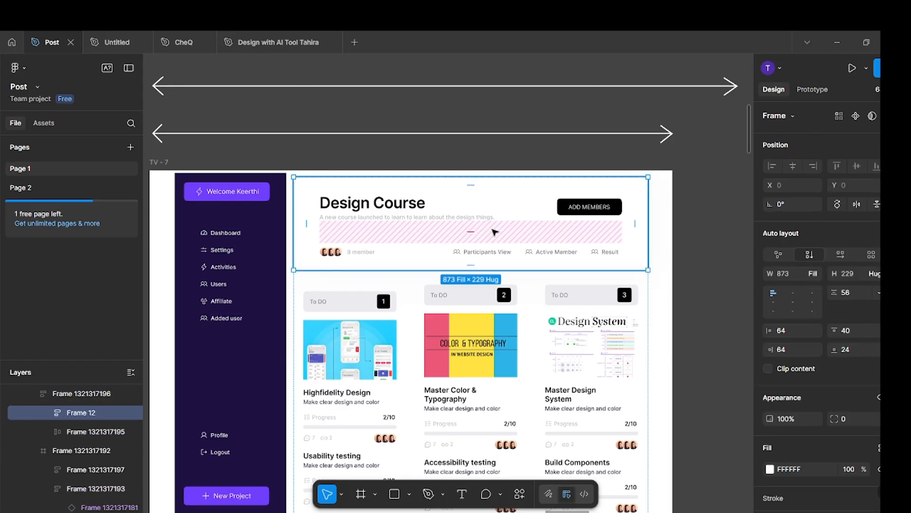
# Return to the Untitled file and move the Step11 dashboard header to about X 59, Y 52 within Frame 21.
pyautogui.click(108, 43)
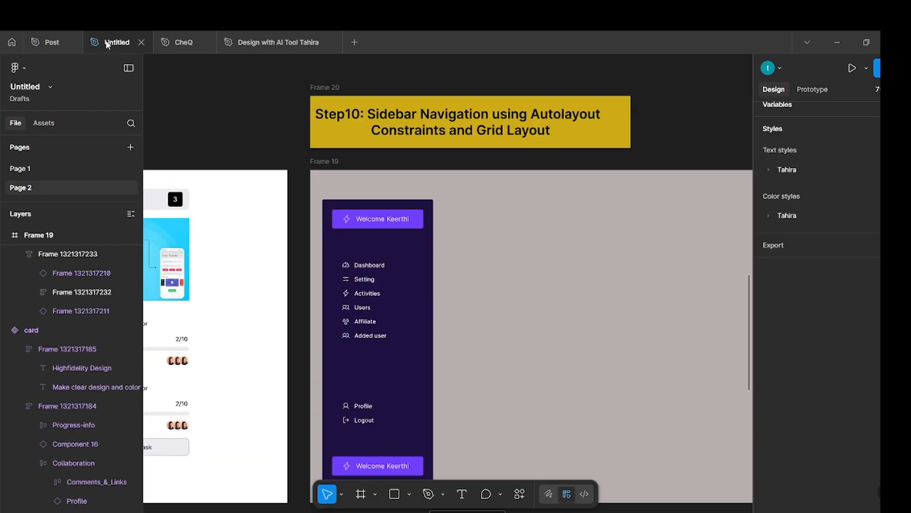
pyautogui.hscroll(10, 444, 250)
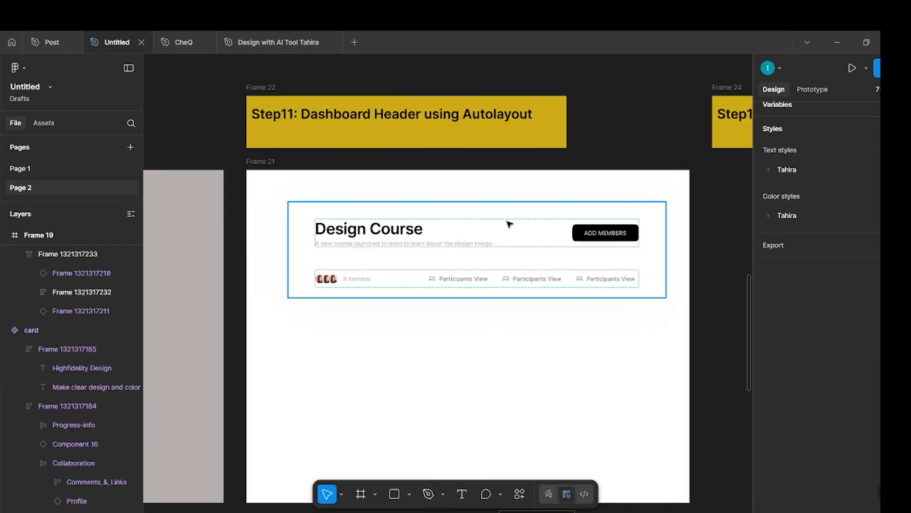
pyautogui.moveTo(527, 235); pyautogui.dragTo(510, 225)
pyautogui.click(674, 244)
pyautogui.click(583, 247)
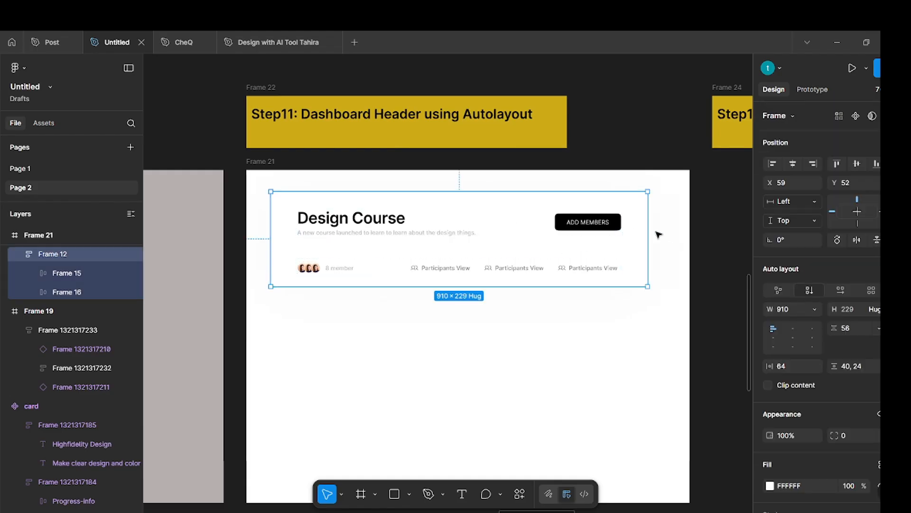
# Try narrowing the Step11 dashboard header to about 620 wide, and undo the resize.
pyautogui.moveTo(648, 226); pyautogui.dragTo(528, 224)
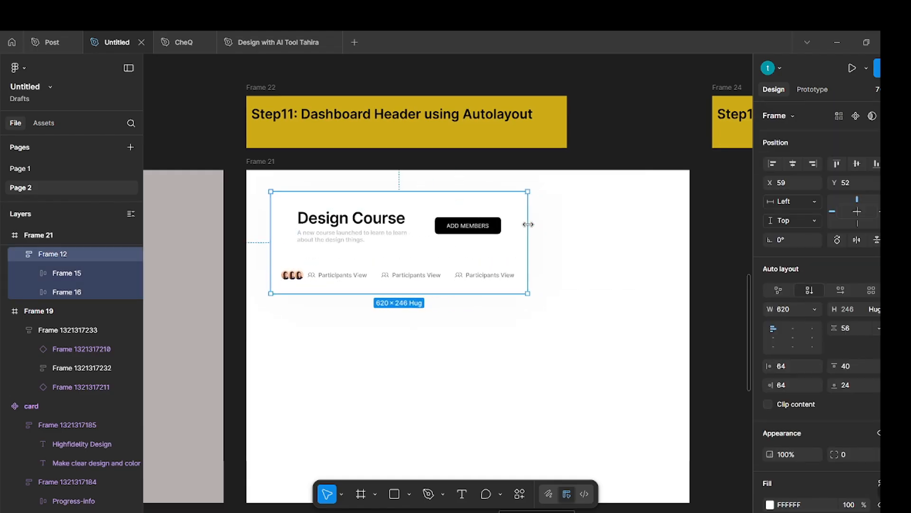
pyautogui.hotkey('ctrl', 'z')
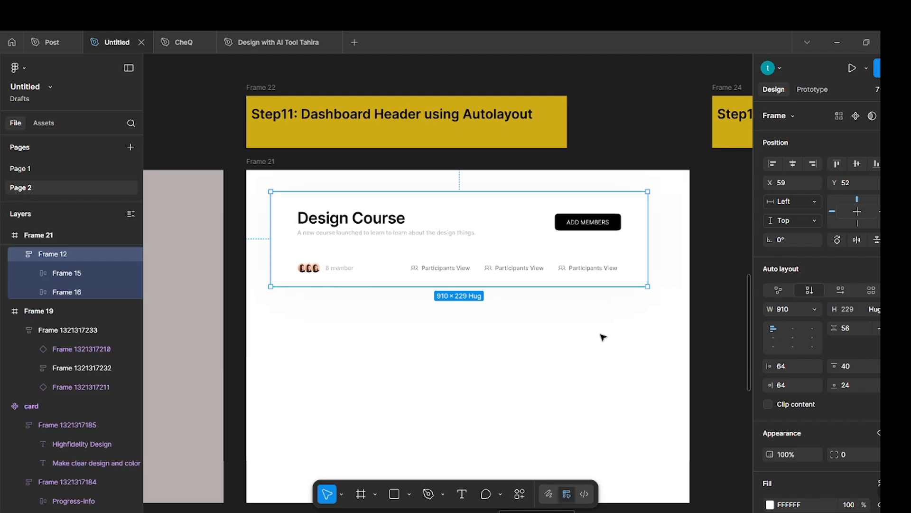
pyautogui.click(610, 366)
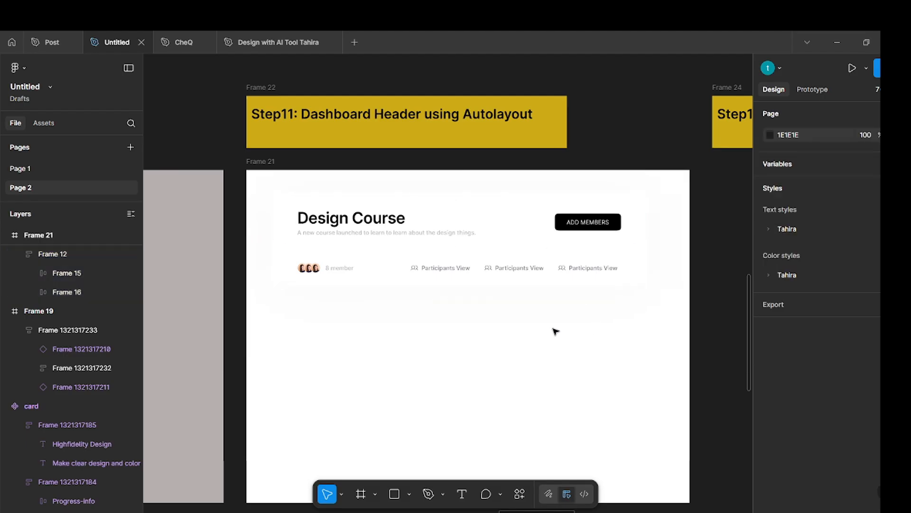
pyautogui.hscroll(5, 556, 331)
pyautogui.scroll(-4, 560, 316)
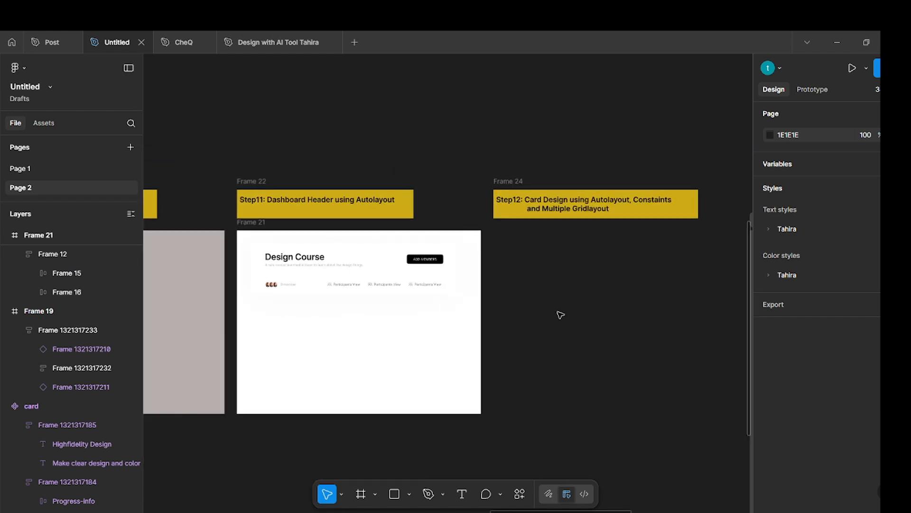
# Create a 1280 × 720 TV preset frame and move it beneath the Step12 card design label.
pyautogui.hscroll(2, 561, 315)
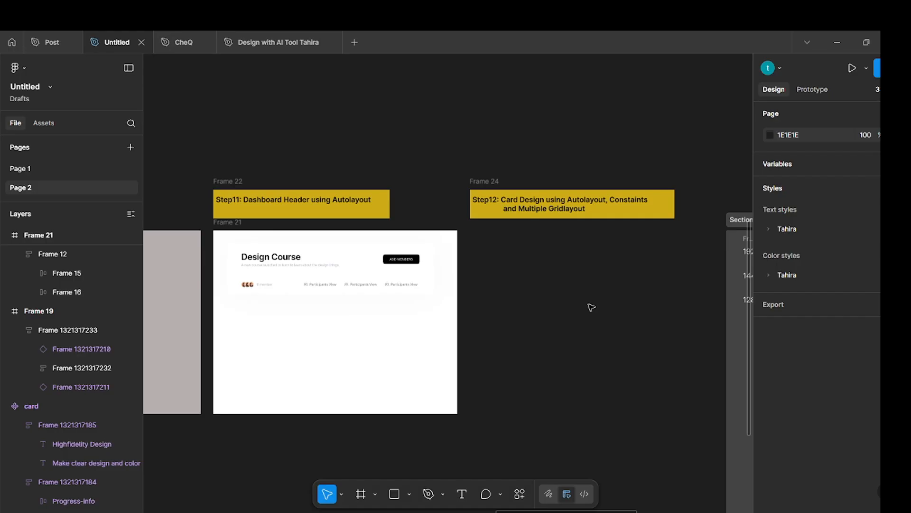
pyautogui.press('f')
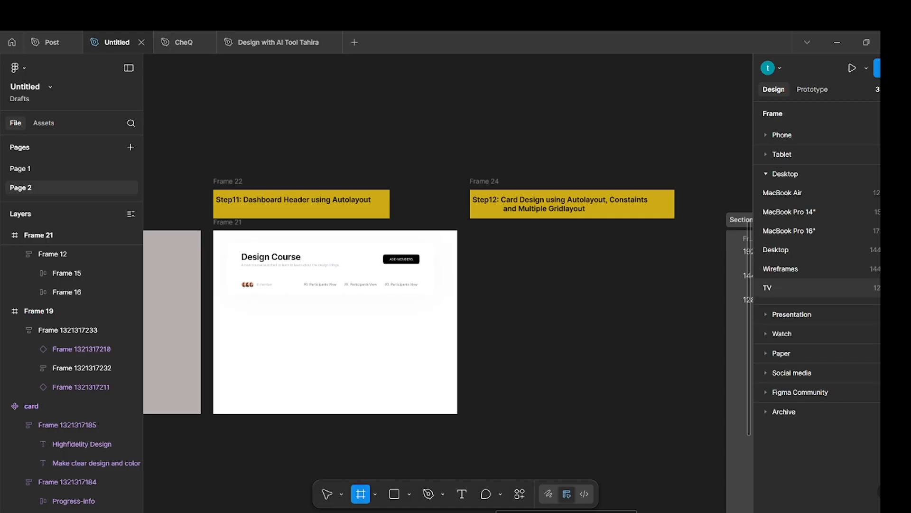
pyautogui.click(870, 286)
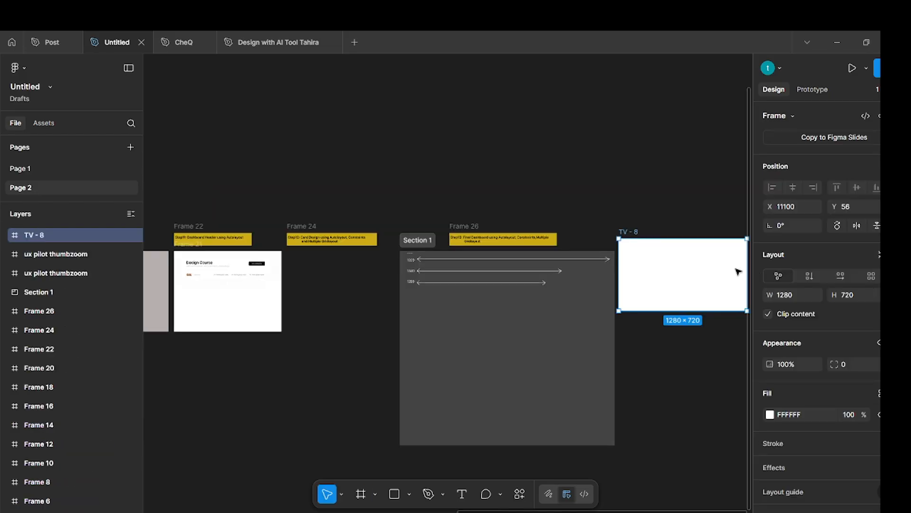
pyautogui.moveTo(696, 275); pyautogui.dragTo(366, 307)
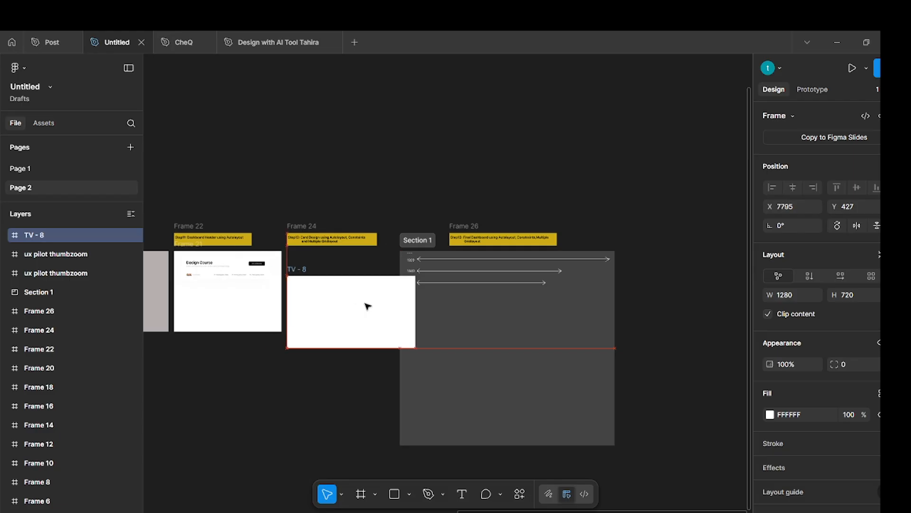
# Shift Section 1 away from the new TV frame, and move the frame up to X 7795, Y 179 under the Step12 label.
pyautogui.click(468, 179)
pyautogui.moveTo(427, 237); pyautogui.dragTo(468, 235)
pyautogui.click(470, 179)
pyautogui.click(354, 290)
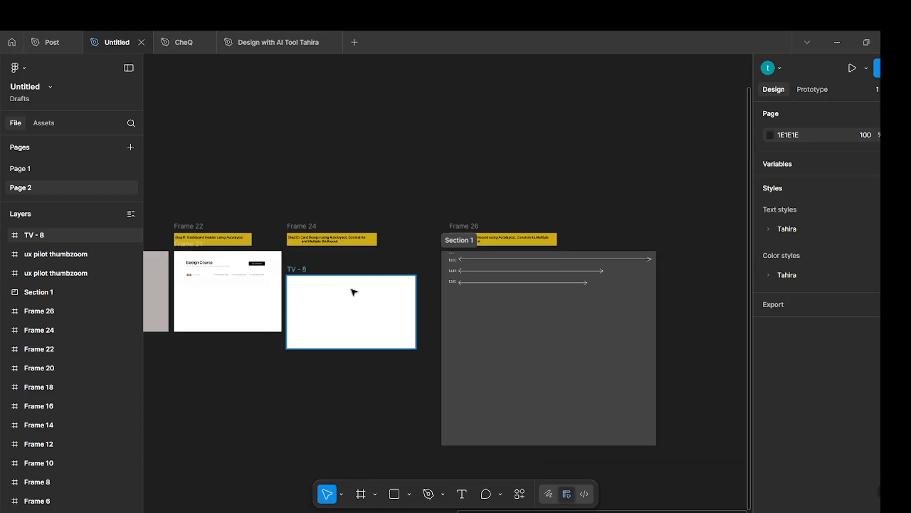
pyautogui.moveTo(355, 286); pyautogui.dragTo(358, 269)
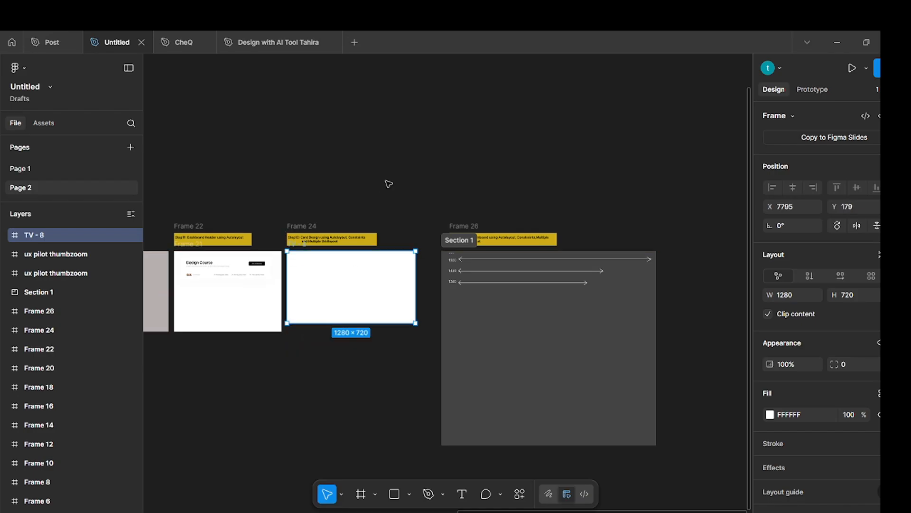
pyautogui.click(387, 183)
# Extend the TV frame downward to a height of about 1097.
pyautogui.click(376, 306)
pyautogui.moveTo(375, 323); pyautogui.dragTo(379, 361)
pyautogui.click(434, 368)
# Copy the dark blue Step10 sidebar and paste the duplicate near the Step12 frame.
pyautogui.hscroll(-8, 434, 368)
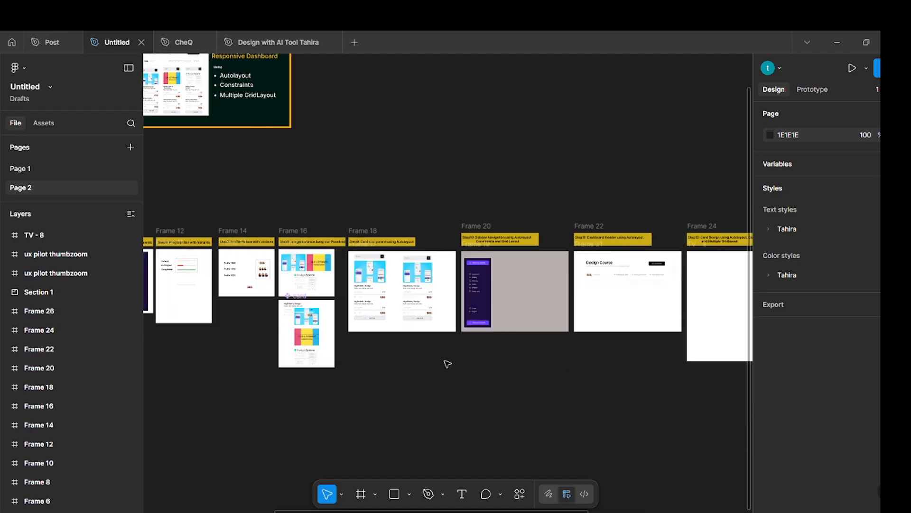
pyautogui.click(485, 262)
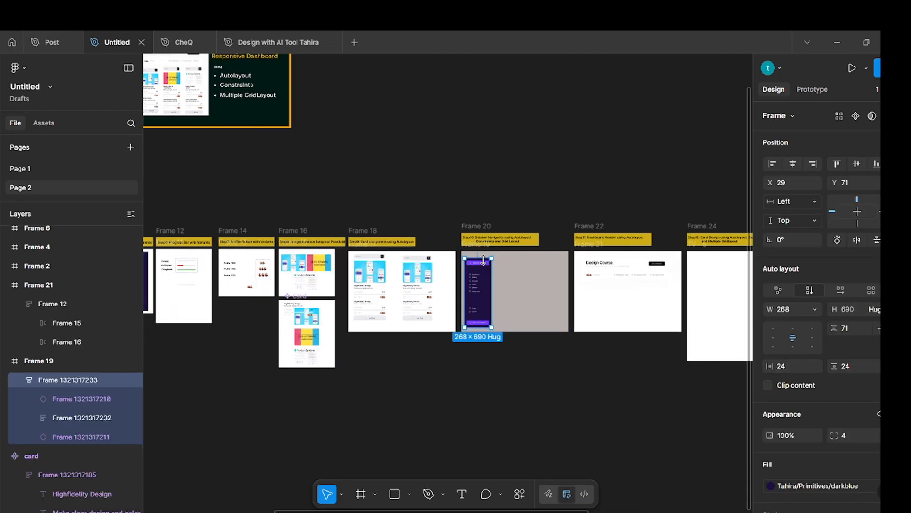
pyautogui.click(533, 196)
pyautogui.hscroll(5, 535, 198)
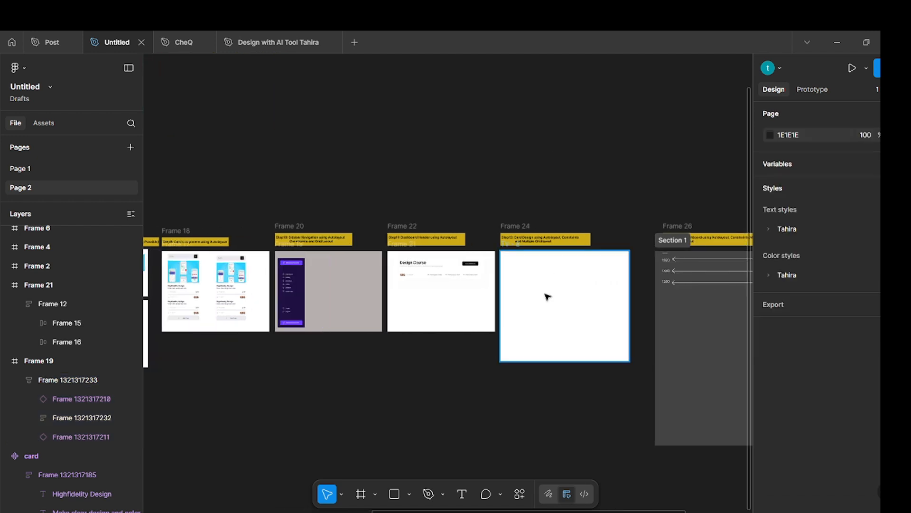
pyautogui.scroll(4, 547, 296)
pyautogui.hotkey('ctrl', 'v')
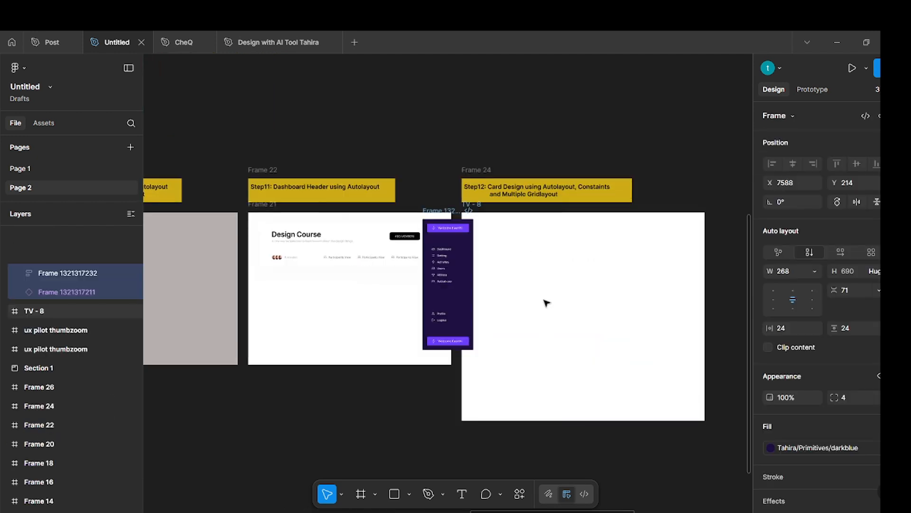
# Move the pasted sidebar inside the Step12 TV frame, near the frame's upper-left corner.
pyautogui.click(442, 181)
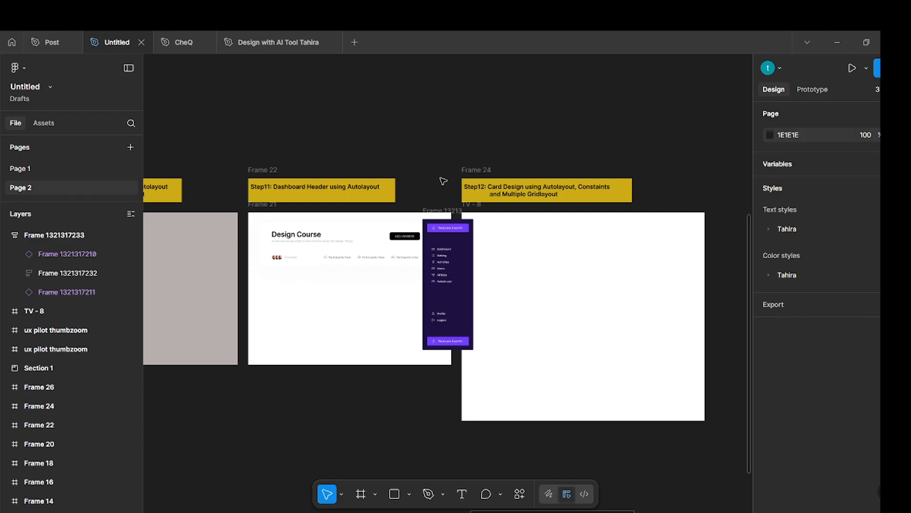
pyautogui.click(431, 221)
pyautogui.moveTo(431, 221); pyautogui.dragTo(479, 231)
pyautogui.click(565, 288)
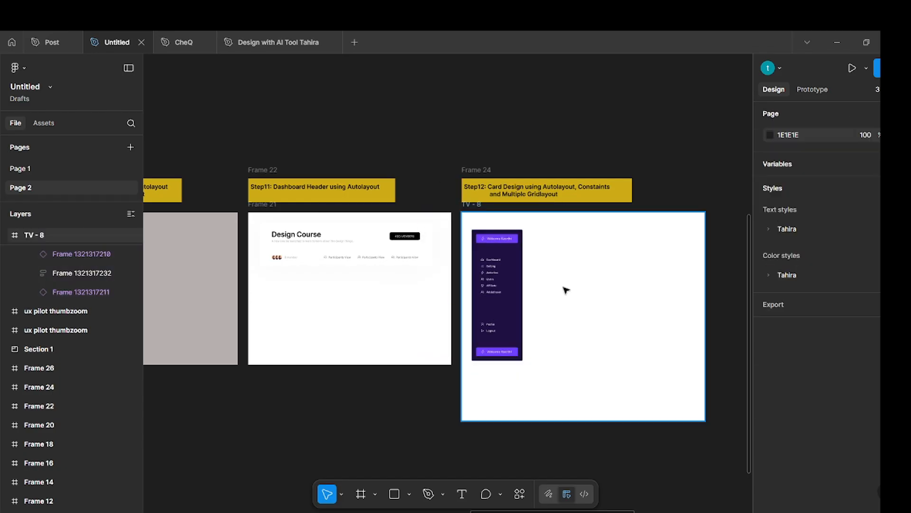
# Select the sidebar copy inside the Step12 TV frame.
pyautogui.scroll(4, 560, 283)
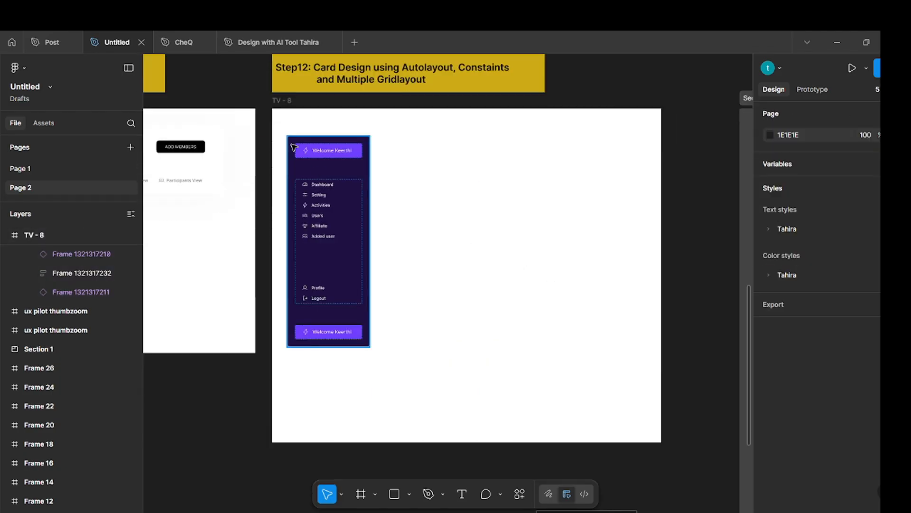
pyautogui.click(283, 100)
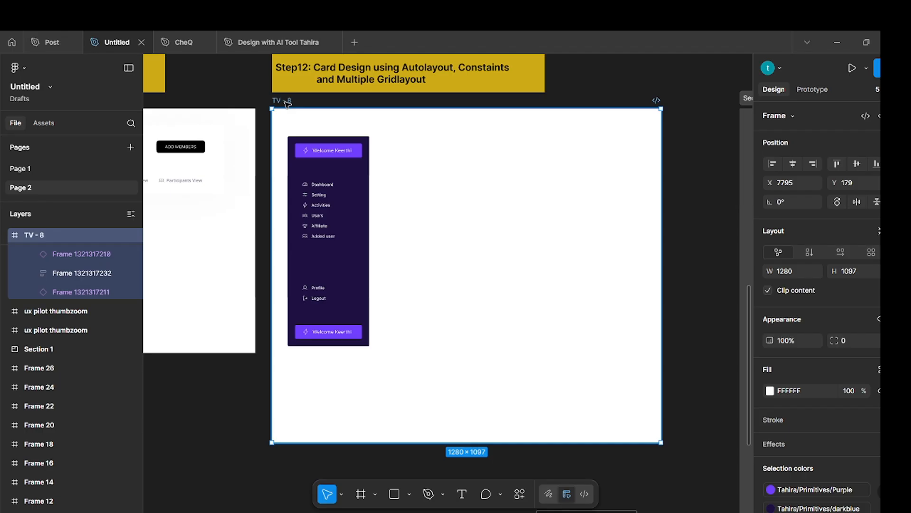
pyautogui.click(458, 199)
pyautogui.click(318, 140)
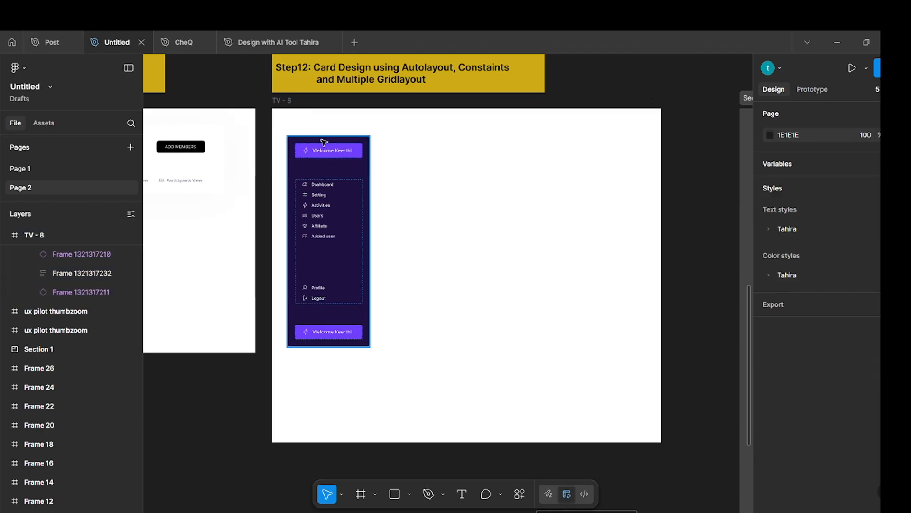
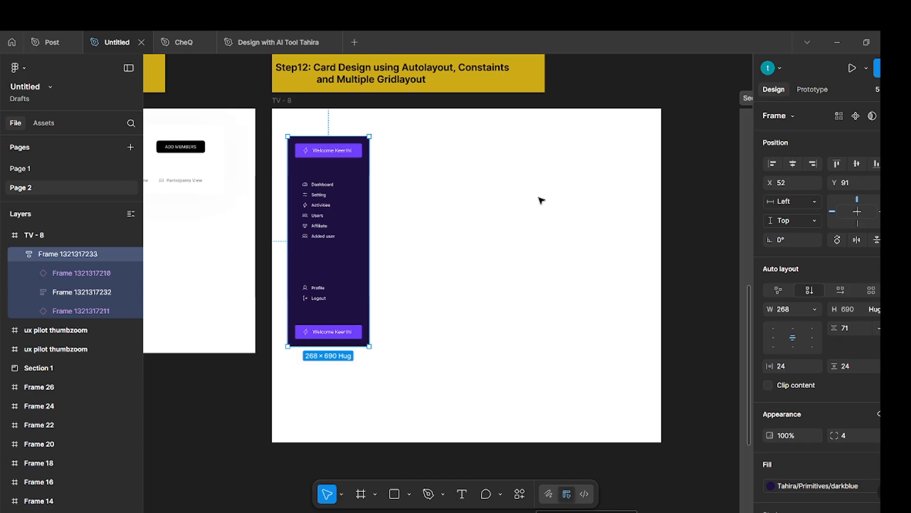
# Add a layout guide to the Step12 TV frame and change it to left-aligned columns.
pyautogui.click(290, 102)
pyautogui.scroll(-3, 836, 351)
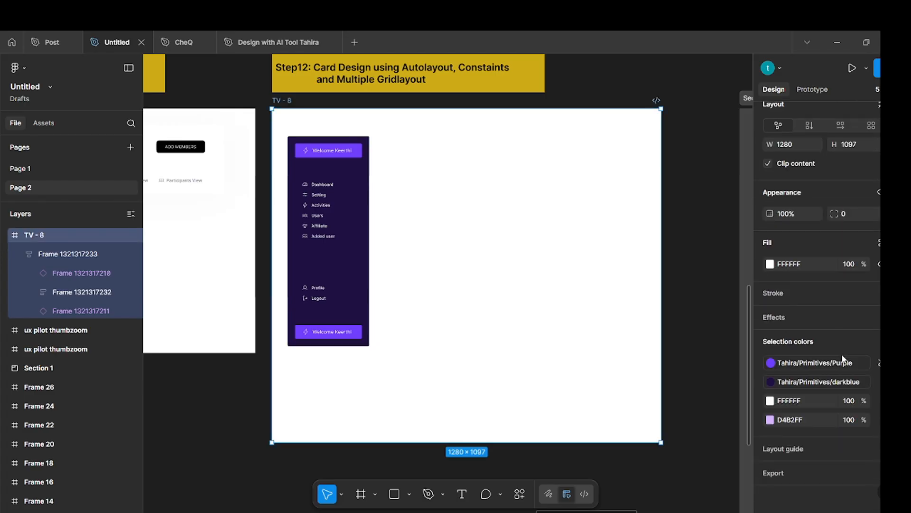
pyautogui.click(794, 452)
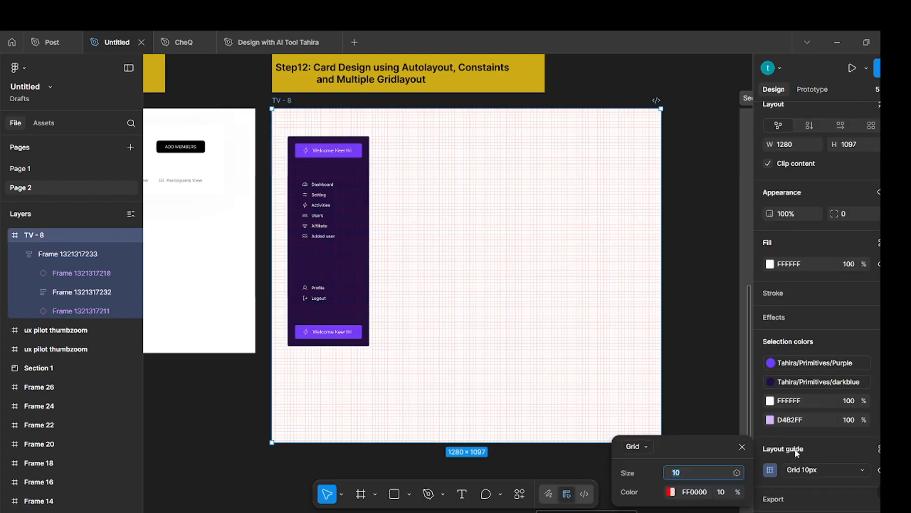
pyautogui.click(644, 447)
pyautogui.click(650, 480)
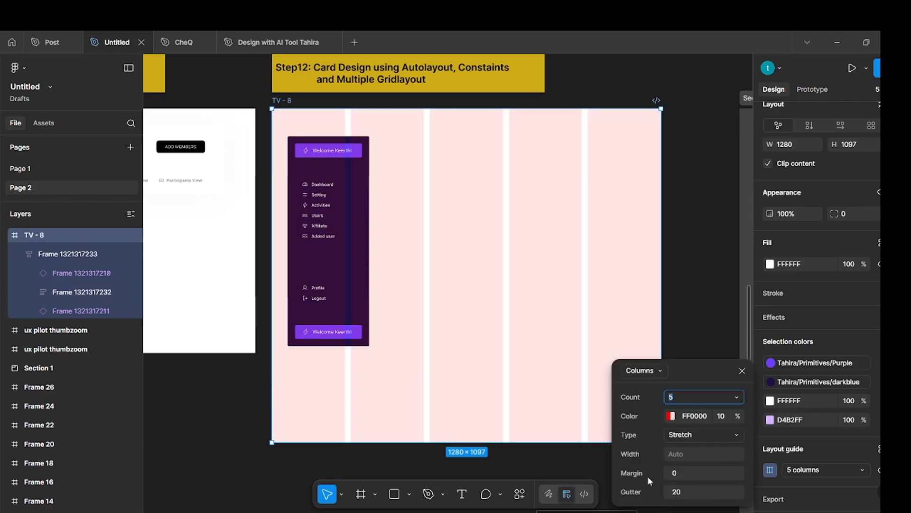
pyautogui.click(713, 433)
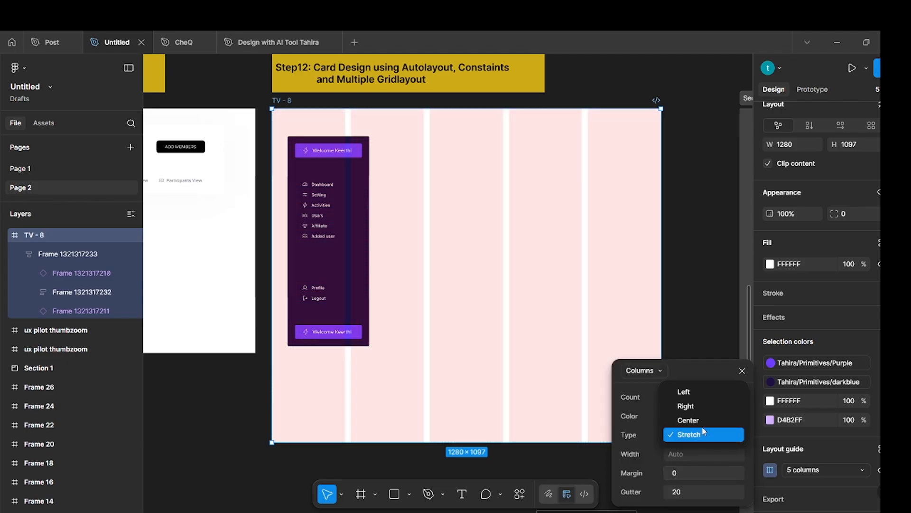
pyautogui.click(699, 391)
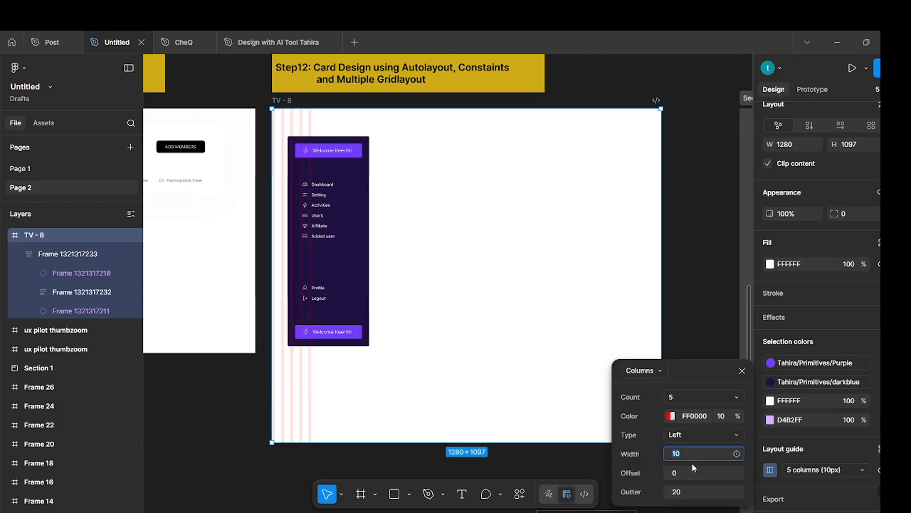
# Set the TV frame's layout guide to 1 column with a gutter of 1 and a width of about 344 px.
pyautogui.click(678, 396)
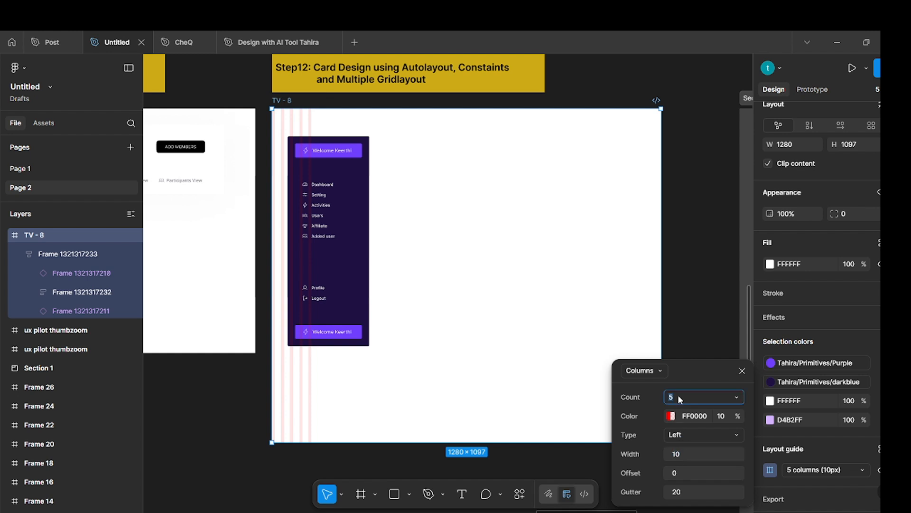
pyautogui.write('1')
pyautogui.press('Return')
pyautogui.click(689, 493)
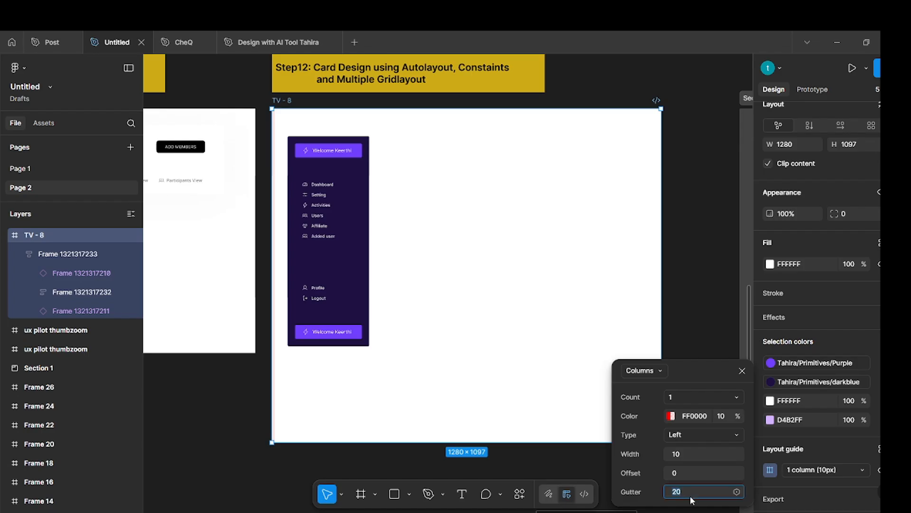
pyautogui.press('Return')
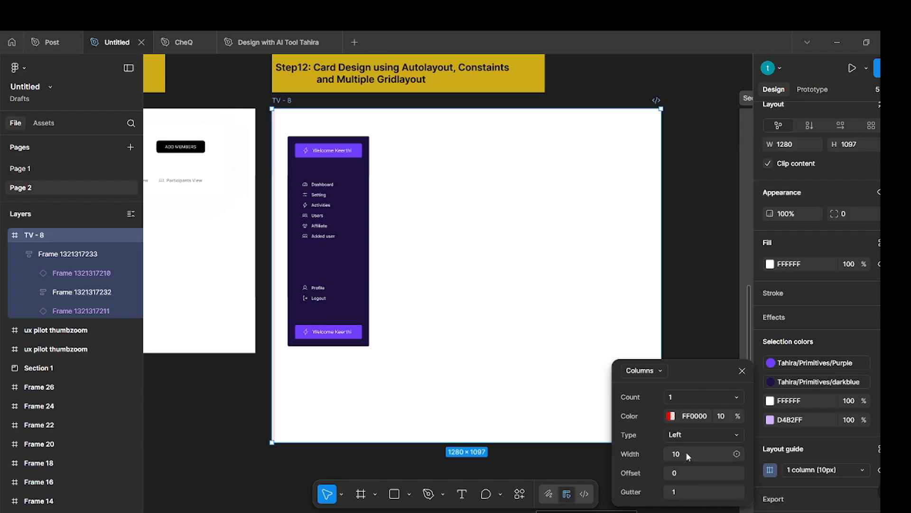
pyautogui.moveTo(632, 453); pyautogui.dragTo(876, 464)
pyautogui.moveTo(668, 453); pyautogui.dragTo(865, 466)
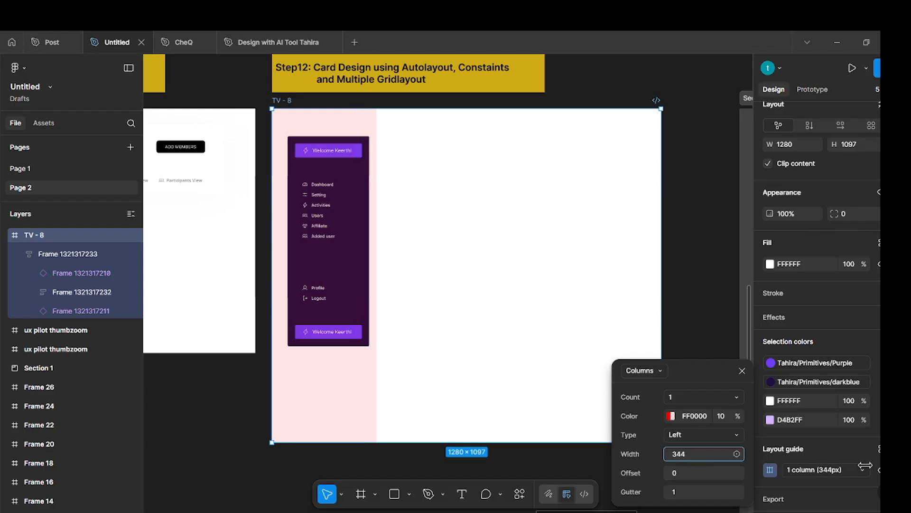
pyautogui.click(439, 239)
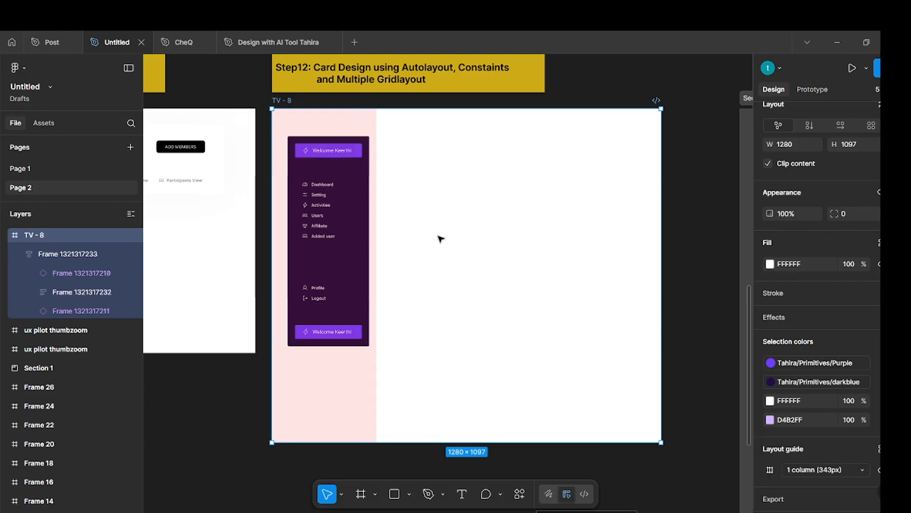
# Move the sidebar up and left within the column guide to about X 34, Y 71.
pyautogui.click(342, 217)
pyautogui.moveTo(341, 217); pyautogui.dragTo(336, 209)
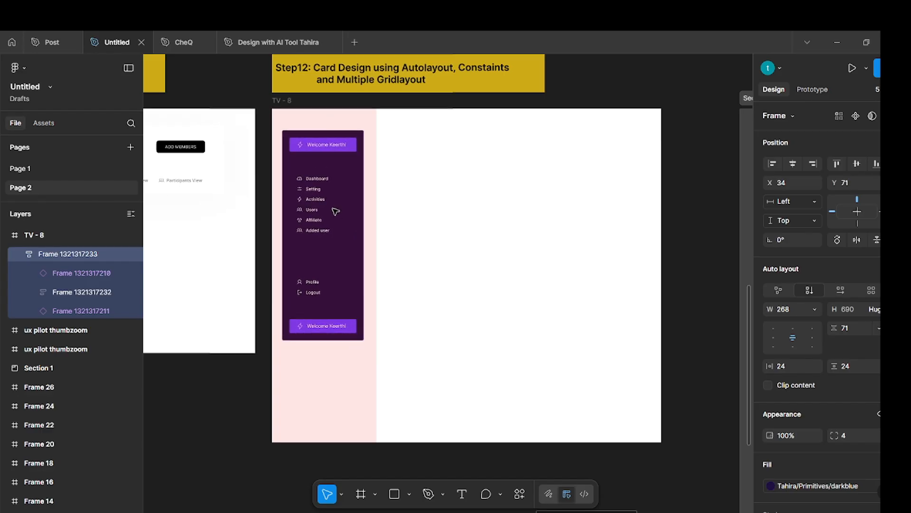
pyautogui.click(407, 223)
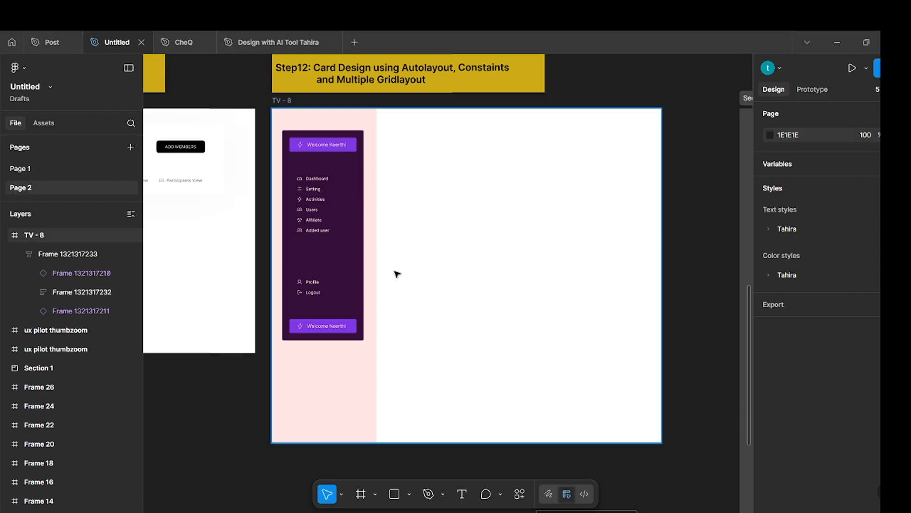
# Duplicate the Step11 Design Course header into the Step12 TV frame beside the sidebar, at about X 359, Y 68.
pyautogui.scroll(-3, 398, 264)
pyautogui.hscroll(-3, 417, 223)
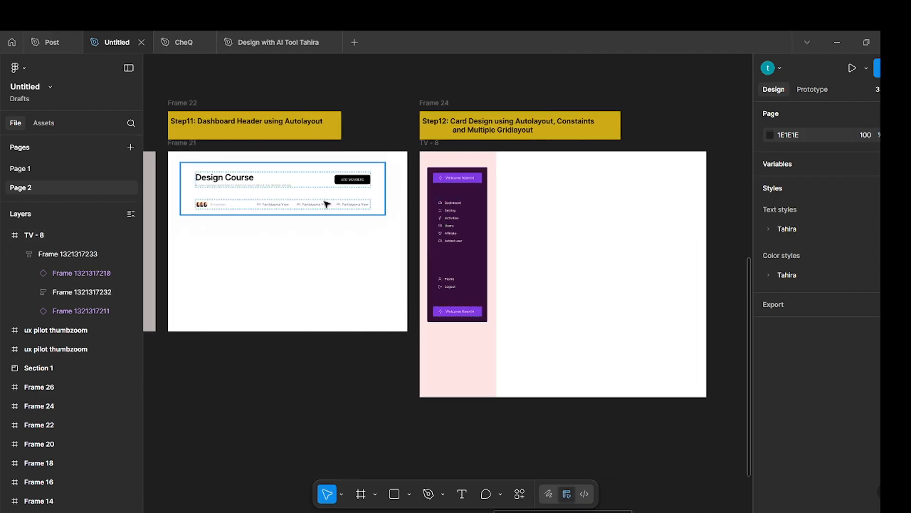
pyautogui.click(320, 228)
pyautogui.moveTo(320, 228); pyautogui.dragTo(632, 204)
pyautogui.hscroll(3, 602, 217)
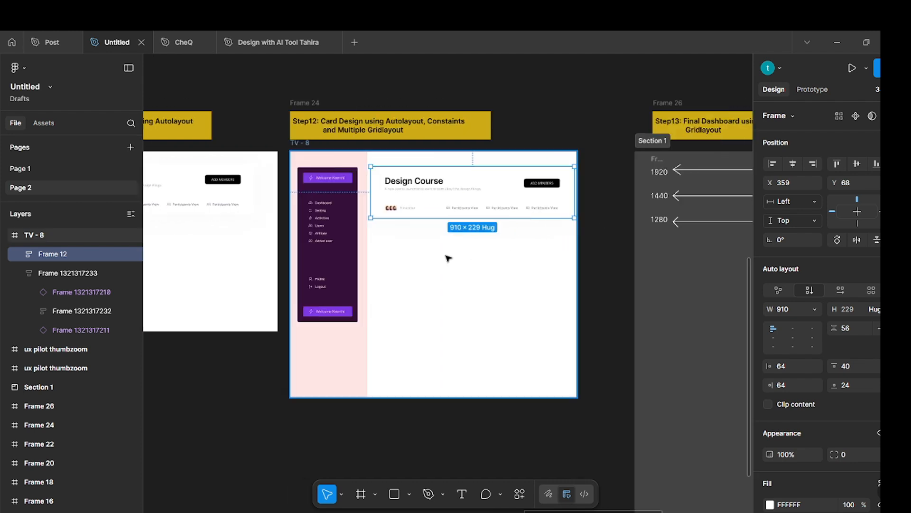
# Move the Design Course header copy upward, close to the upper edge of the TV frame.
pyautogui.scroll(3, 442, 261)
pyautogui.scroll(2, 384, 285)
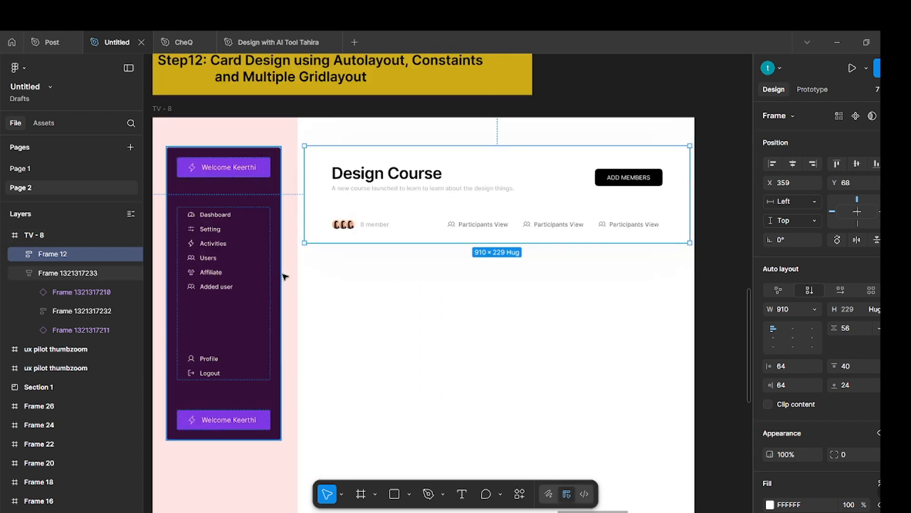
pyautogui.moveTo(493, 202); pyautogui.dragTo(458, 197)
pyautogui.click(503, 318)
pyautogui.click(492, 302)
pyautogui.hscroll(-3, 492, 301)
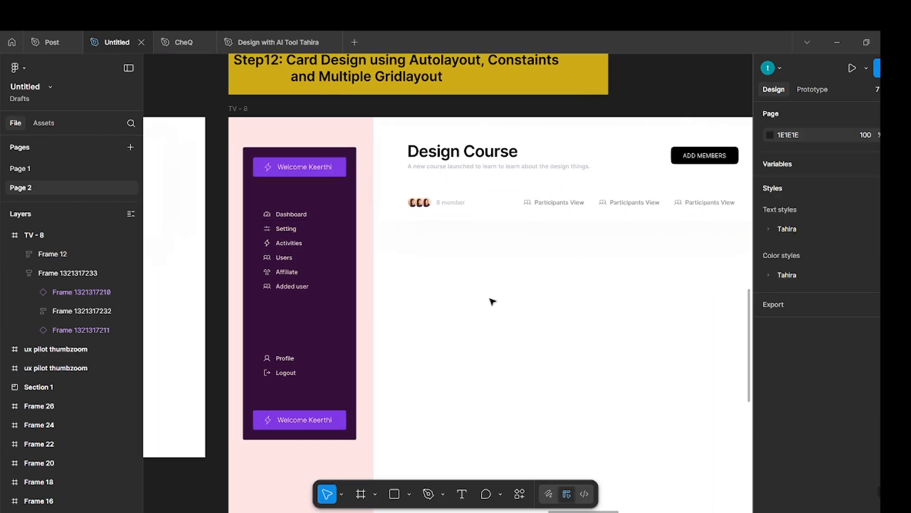
# Narrow the TV frame's single-column layout guide to 318 px.
pyautogui.click(237, 109)
pyautogui.scroll(-2, 565, 267)
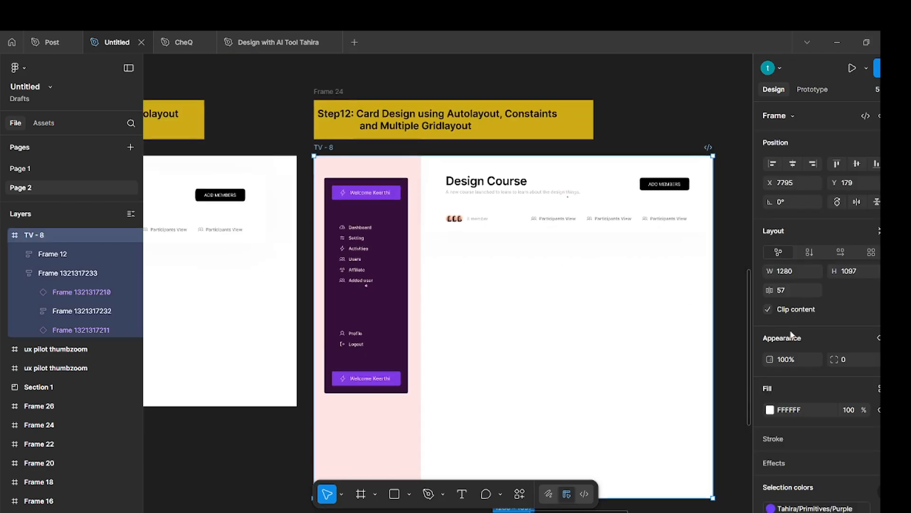
pyautogui.scroll(-5, 814, 338)
pyautogui.click(770, 445)
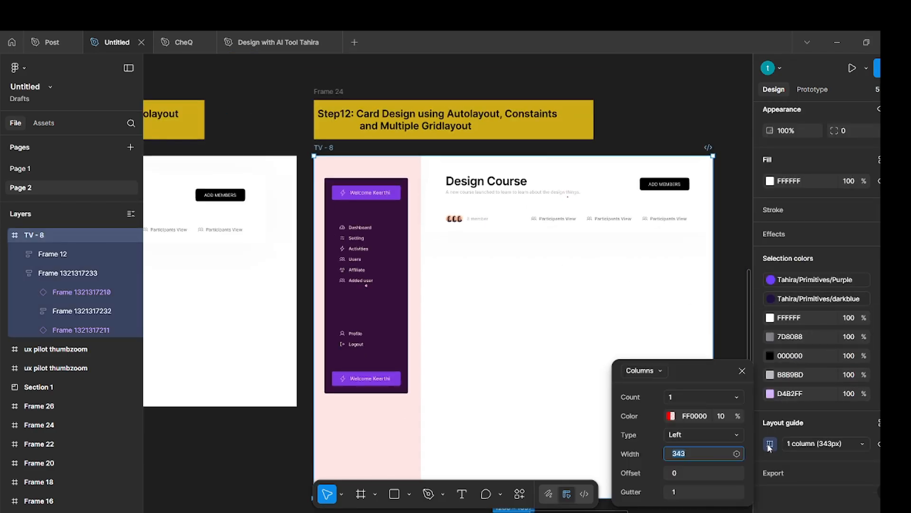
pyautogui.click(701, 455)
pyautogui.moveTo(671, 454); pyautogui.dragTo(645, 455)
pyautogui.click(366, 286)
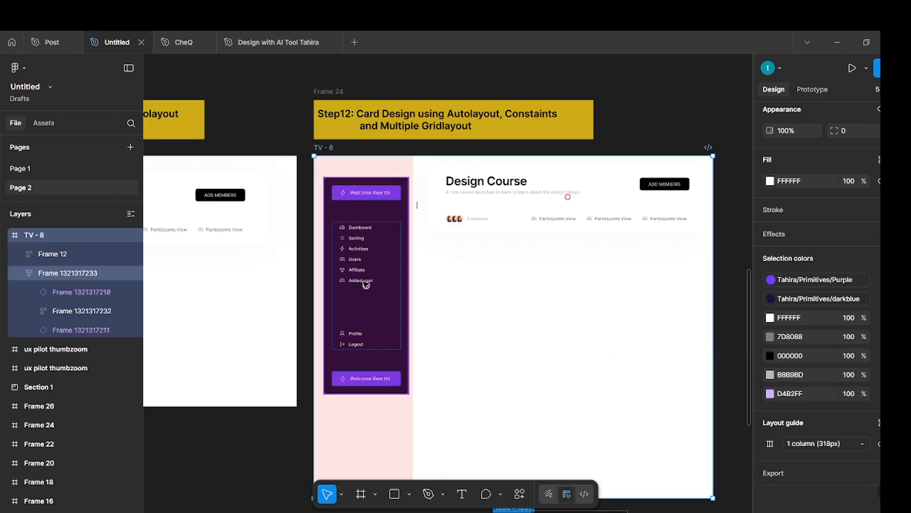
pyautogui.click(366, 285)
pyautogui.click(478, 311)
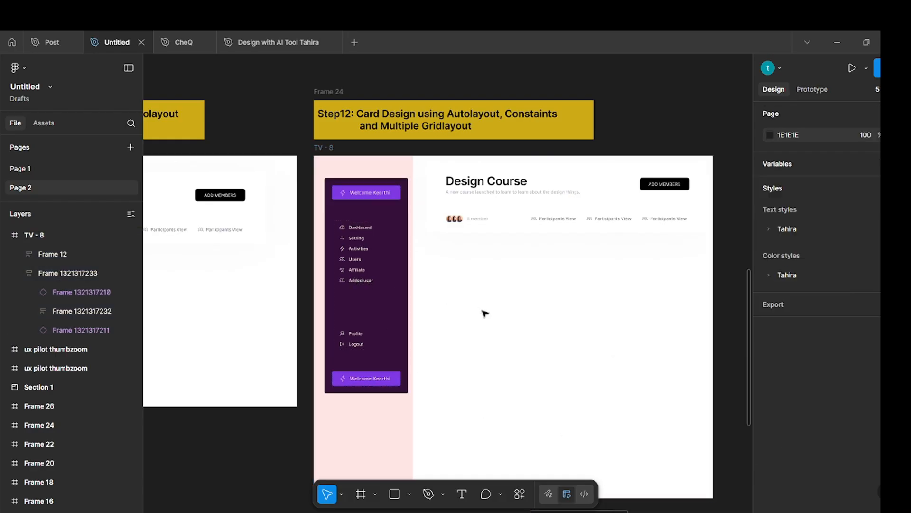
# Move the sidebar to about X 19, Y 31 inside the column guide and shift the header slightly left.
pyautogui.click(366, 208)
pyautogui.click(442, 266)
pyautogui.moveTo(390, 219); pyautogui.dragTo(409, 193)
pyautogui.click(474, 262)
pyautogui.hscroll(3, 426, 205)
pyautogui.click(223, 291)
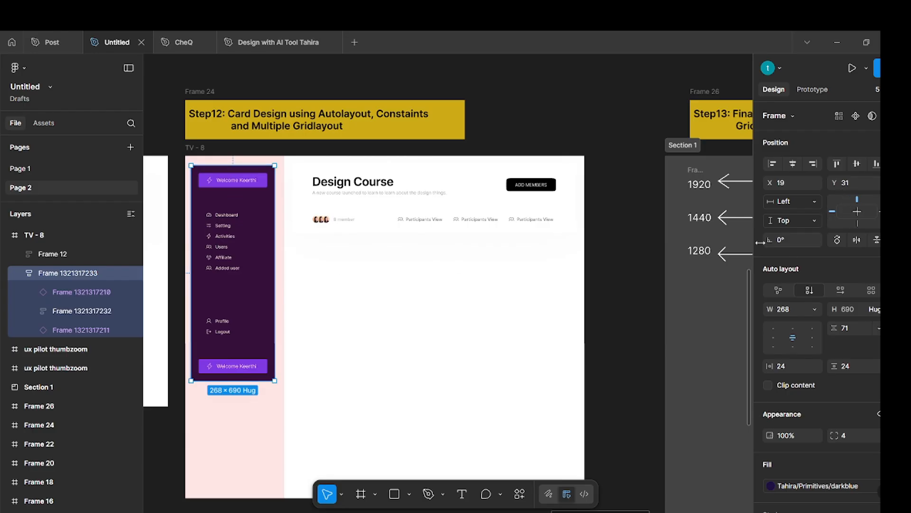
pyautogui.click(495, 303)
# Duplicate the Step9 card component into the Step12 TV frame below the header, at about X 434, Y 346.
pyautogui.scroll(-3, 437, 336)
pyautogui.scroll(-1, 440, 338)
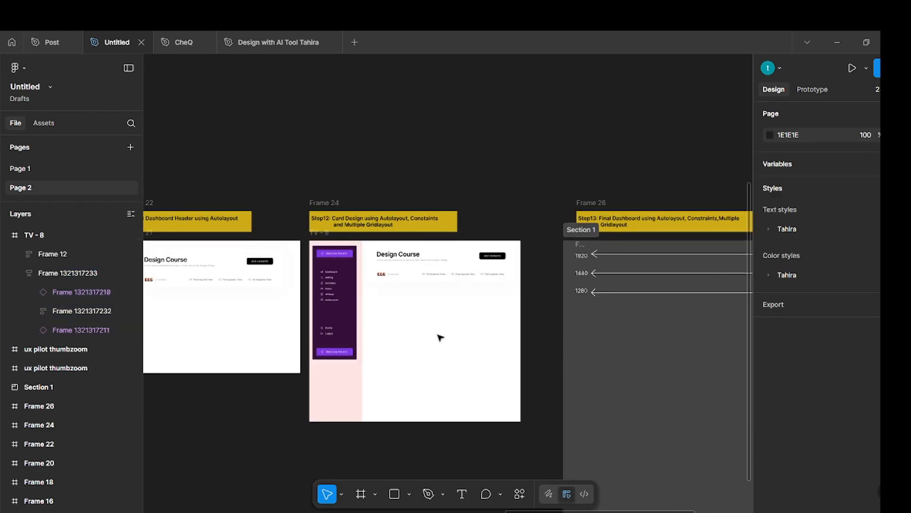
pyautogui.hscroll(-8, 440, 338)
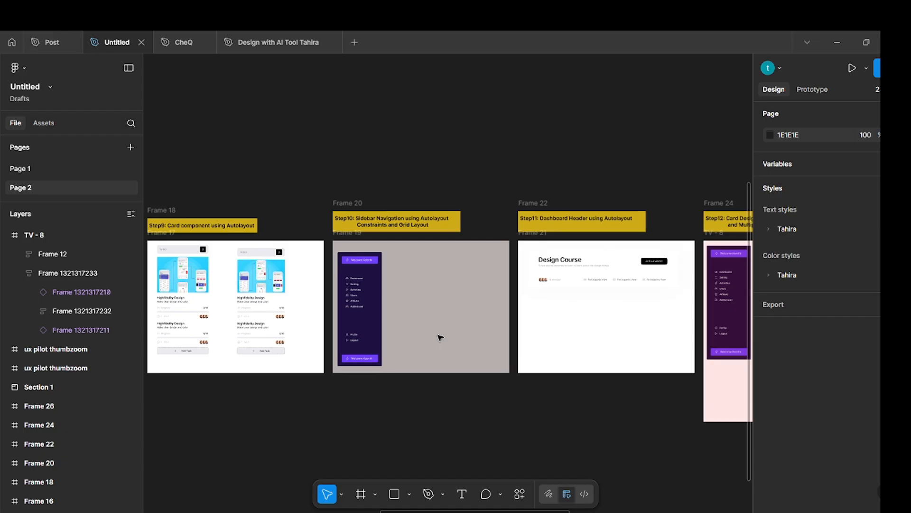
pyautogui.click(246, 281)
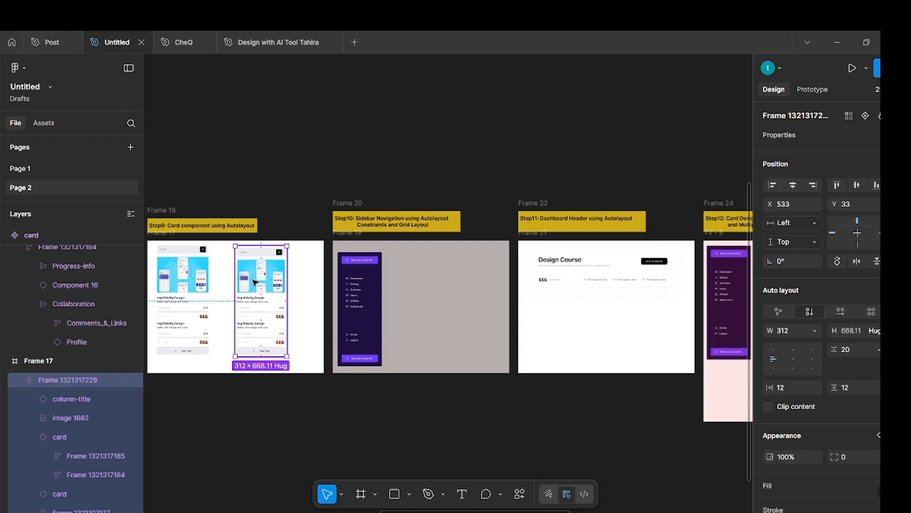
pyautogui.moveTo(257, 281); pyautogui.dragTo(588, 332)
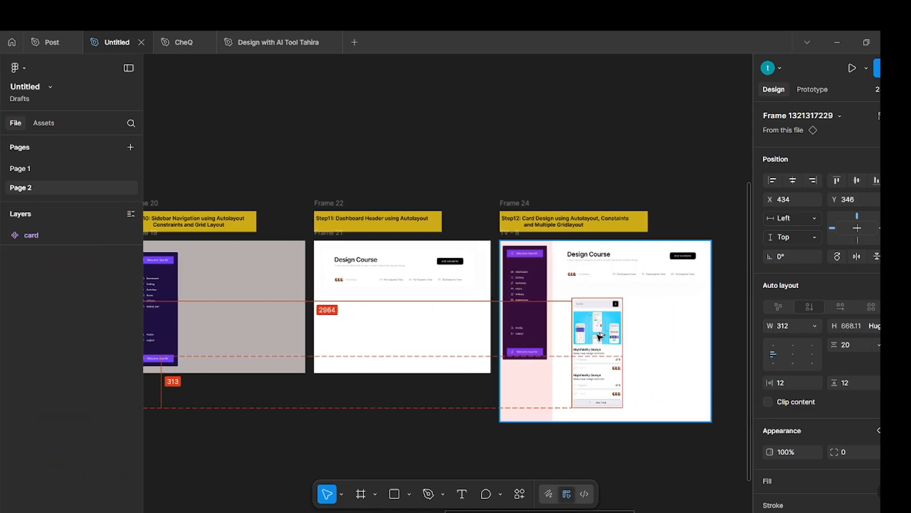
pyautogui.press('Escape')
# Duplicate the To DO card twice to form a row of three, with the first card at about X 379, Y 350.
pyautogui.scroll(3, 651, 348)
pyautogui.scroll(1, 651, 349)
pyautogui.click(527, 341)
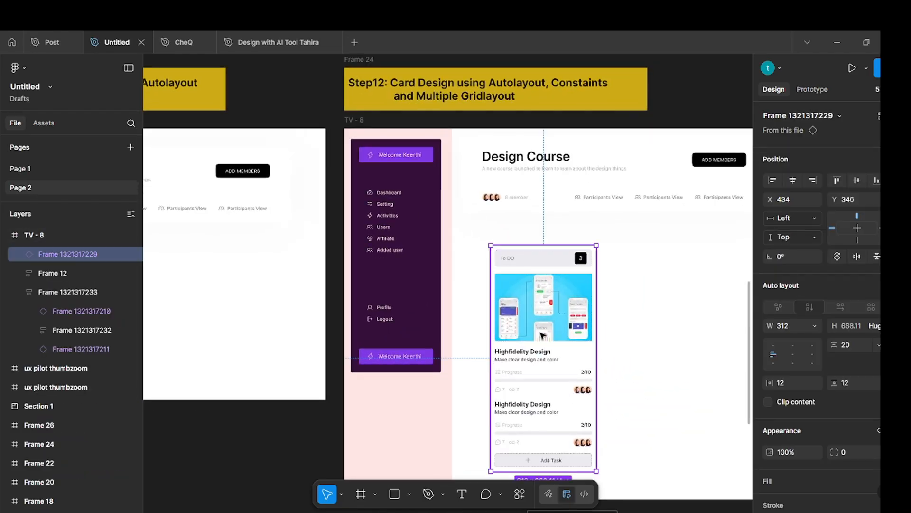
pyautogui.moveTo(540, 337); pyautogui.dragTo(744, 337)
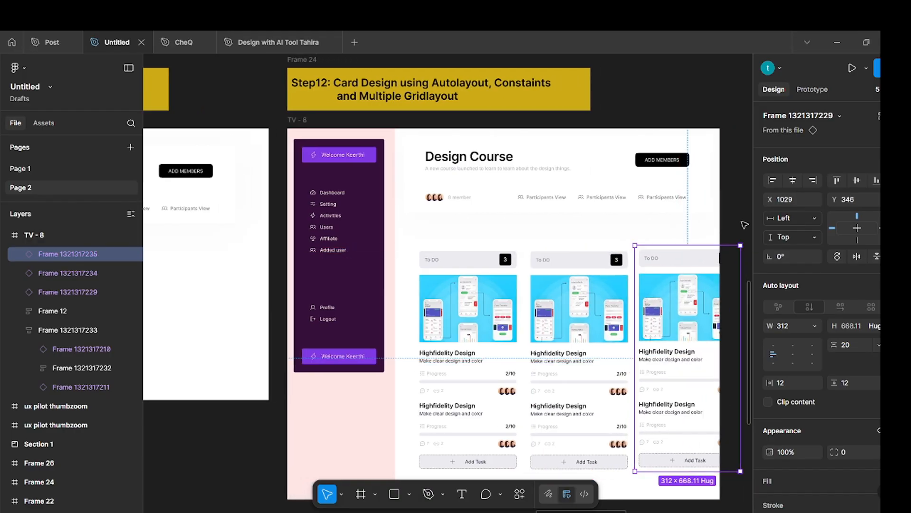
pyautogui.click(744, 224)
# Shift the three To DO cards left and slightly up, placing the first at about X 329 and the third at about X 983.
pyautogui.click(485, 316)
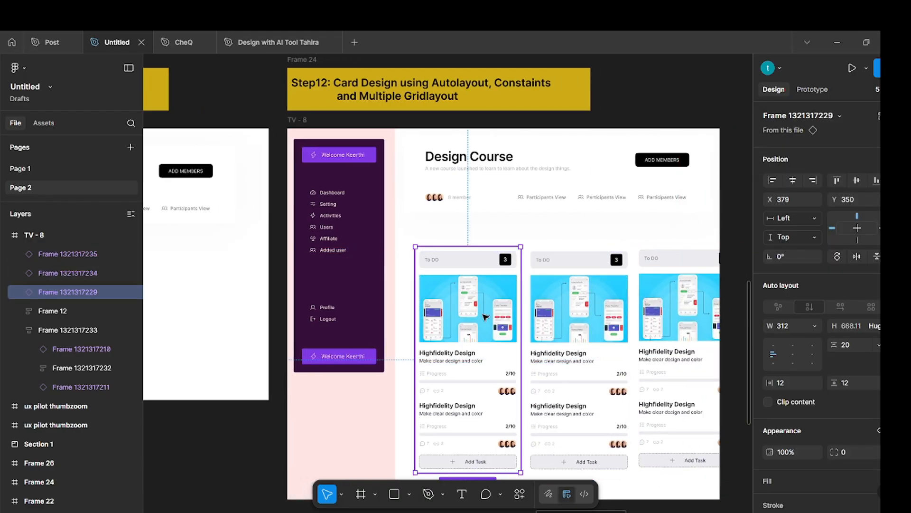
pyautogui.moveTo(482, 317); pyautogui.dragTo(466, 315)
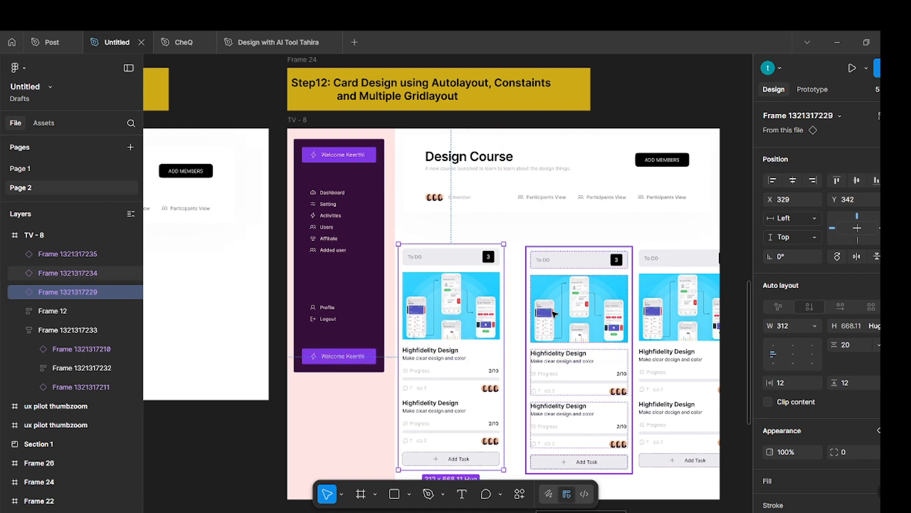
pyautogui.moveTo(558, 315); pyautogui.dragTo(545, 312)
pyautogui.moveTo(675, 311); pyautogui.dragTo(665, 309)
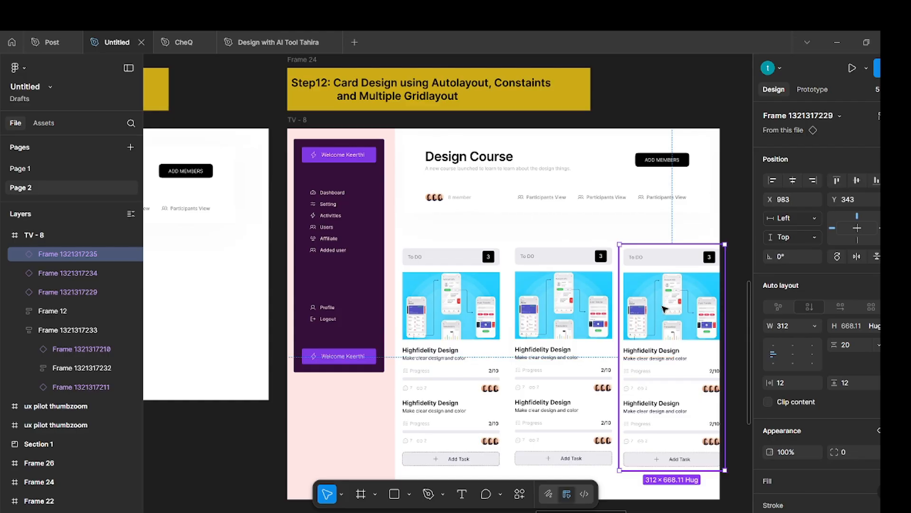
pyautogui.click(739, 205)
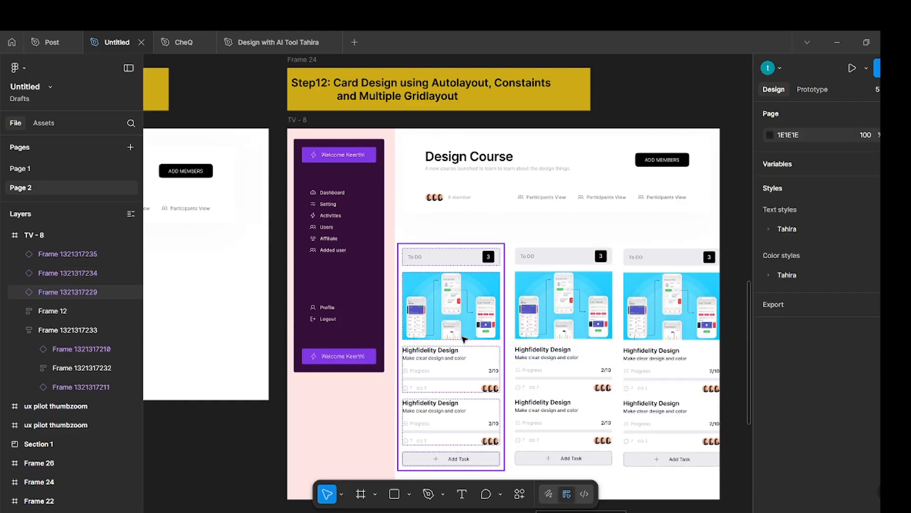
# Select all three To DO cards and align their top edges.
pyautogui.hscroll(3, 463, 338)
pyautogui.click(396, 323)
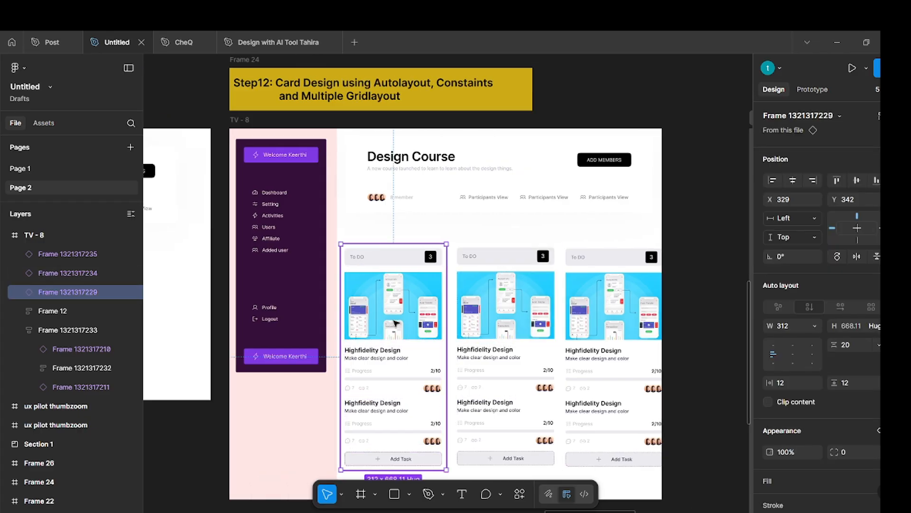
pyautogui.keyDown('shift'); pyautogui.click(497, 313); pyautogui.keyUp('shift')
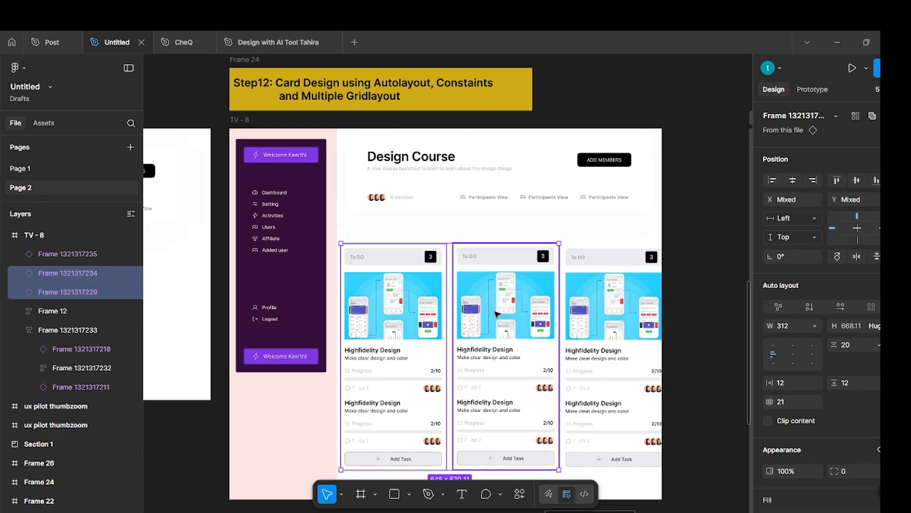
pyautogui.keyDown('shift'); pyautogui.click(587, 312); pyautogui.keyUp('shift')
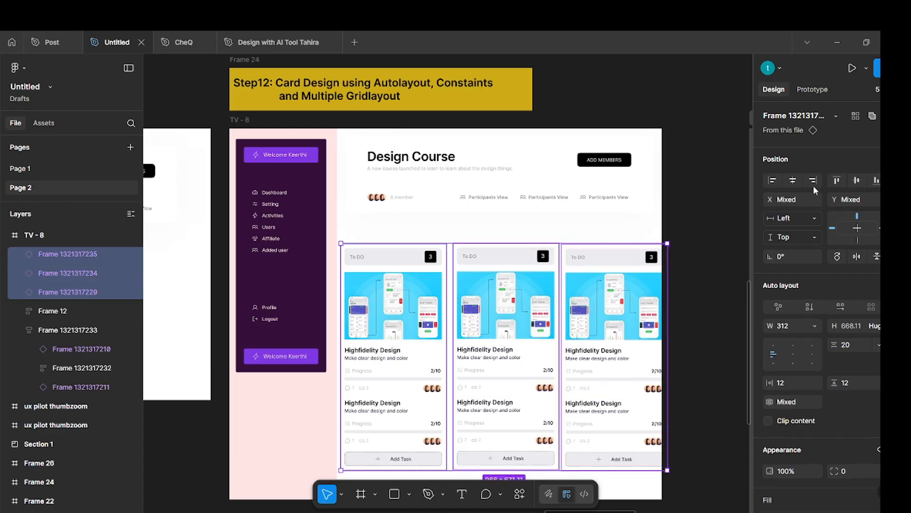
pyautogui.click(836, 180)
# Frame the three To DO cards together and give that frame a stretched three-column layout guide with a gutter of 20.
pyautogui.rightClick(587, 311)
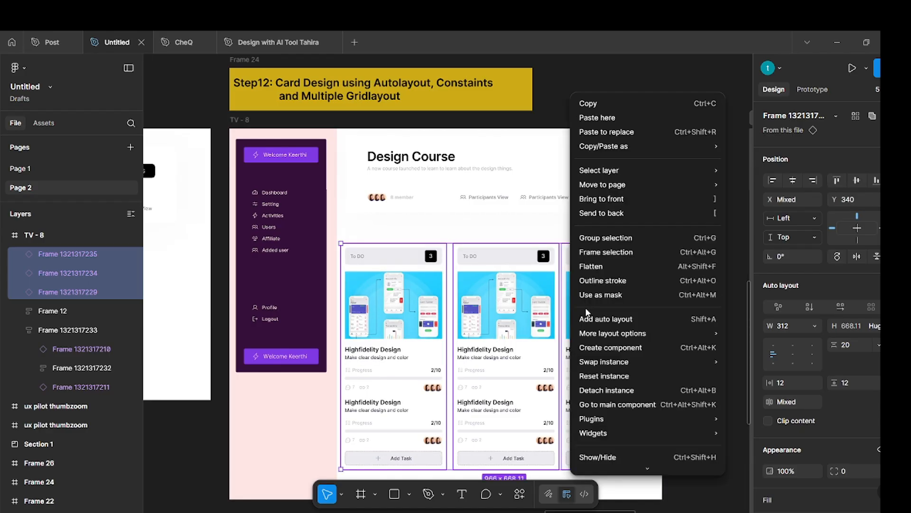
pyautogui.click(612, 257)
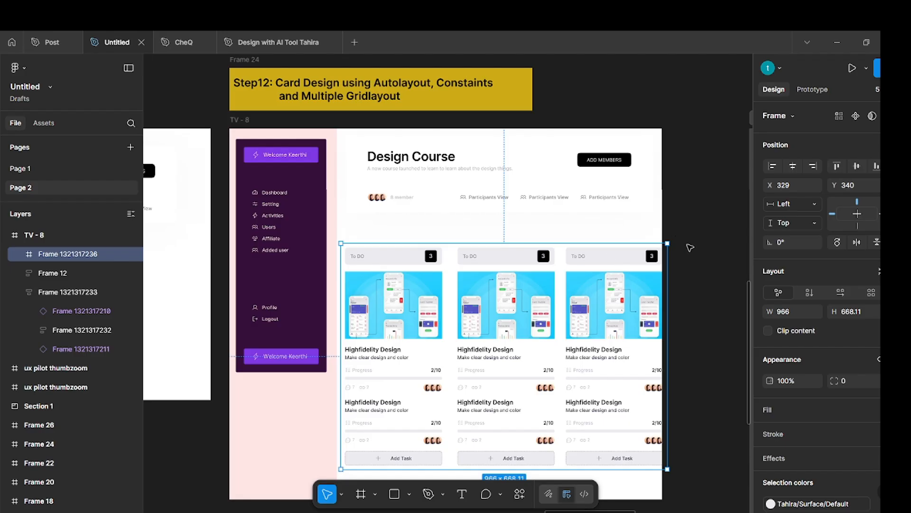
pyautogui.scroll(-5, 860, 366)
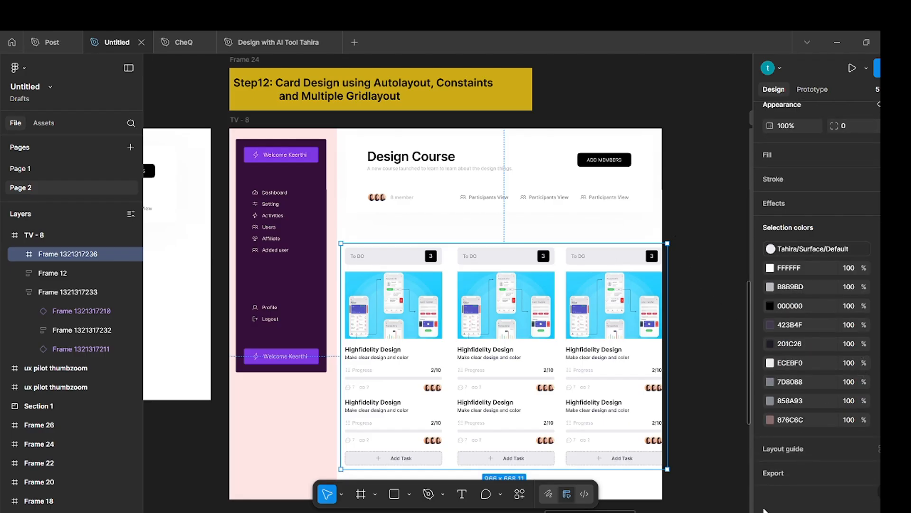
pyautogui.click(781, 454)
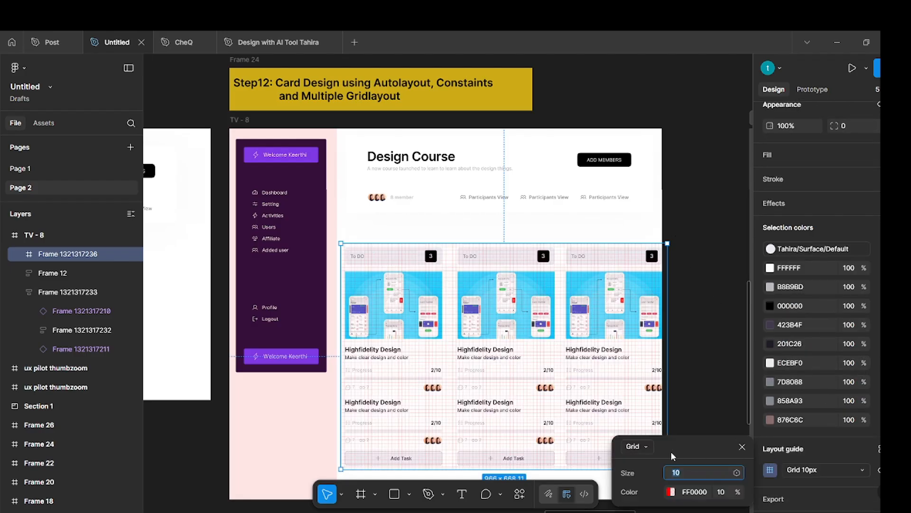
pyautogui.click(646, 445)
pyautogui.click(653, 480)
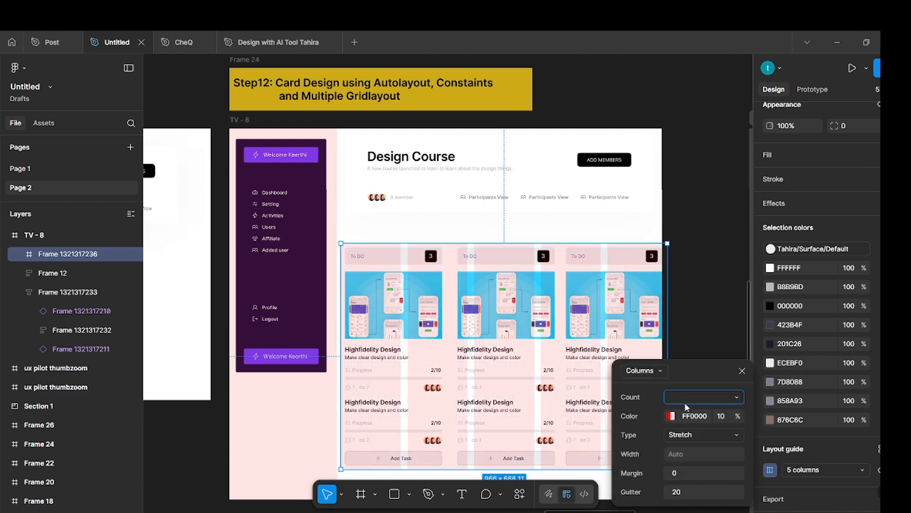
pyautogui.press('Return')
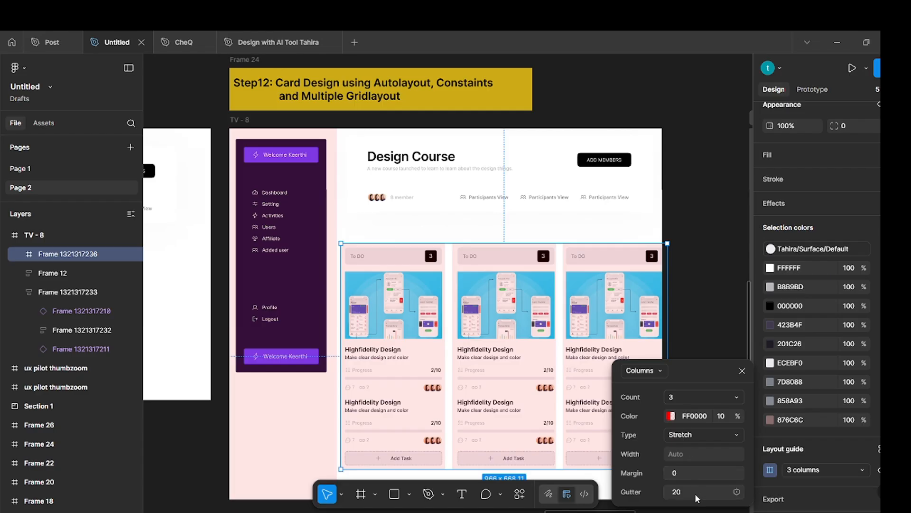
pyautogui.click(690, 268)
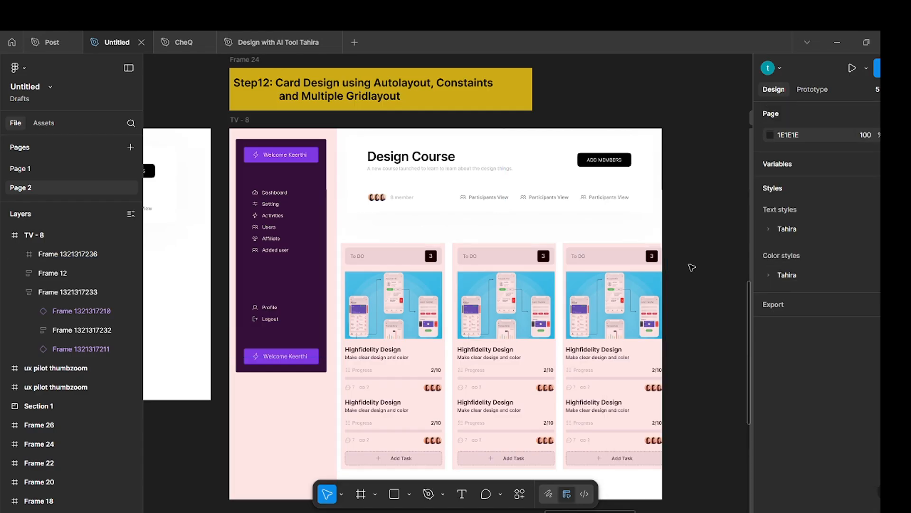
# Resize the first To DO card to a width of 309 so it fills the first guide column.
pyautogui.click(576, 301)
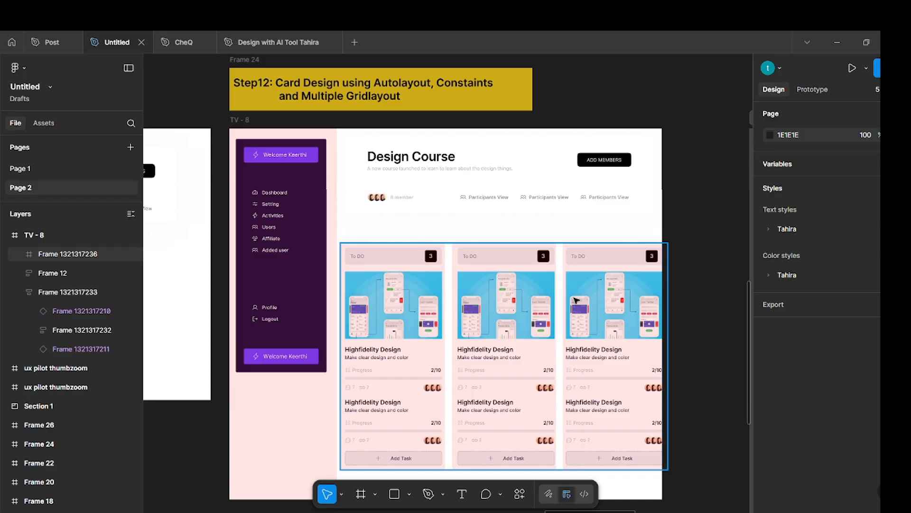
pyautogui.doubleClick(420, 337)
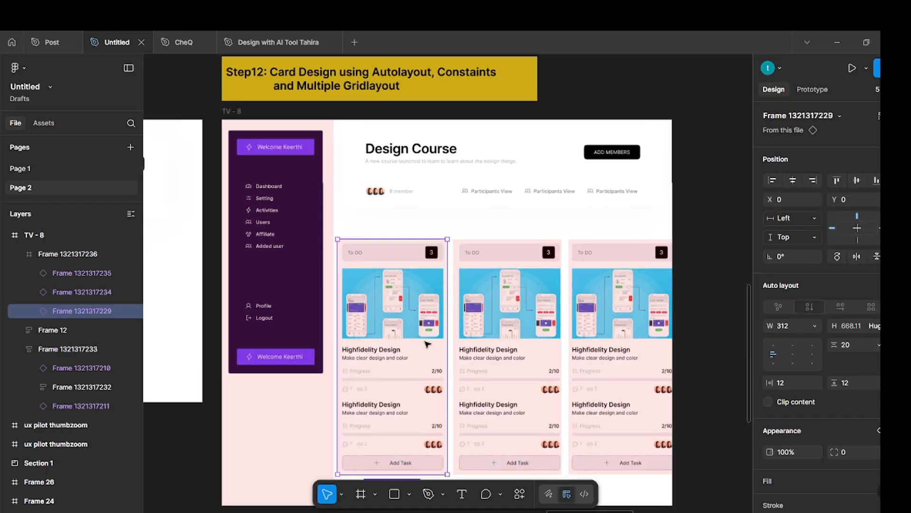
pyautogui.scroll(5, 422, 339)
pyautogui.moveTo(477, 326); pyautogui.dragTo(477, 327)
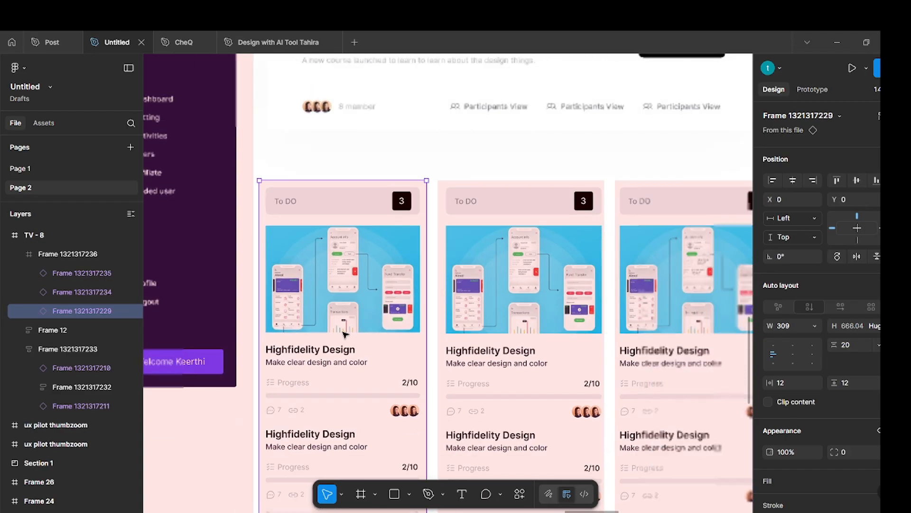
pyautogui.scroll(-3, 342, 332)
# Fit the second To DO card to the middle guide column, at X 329 with a width of 308.
pyautogui.click(478, 315)
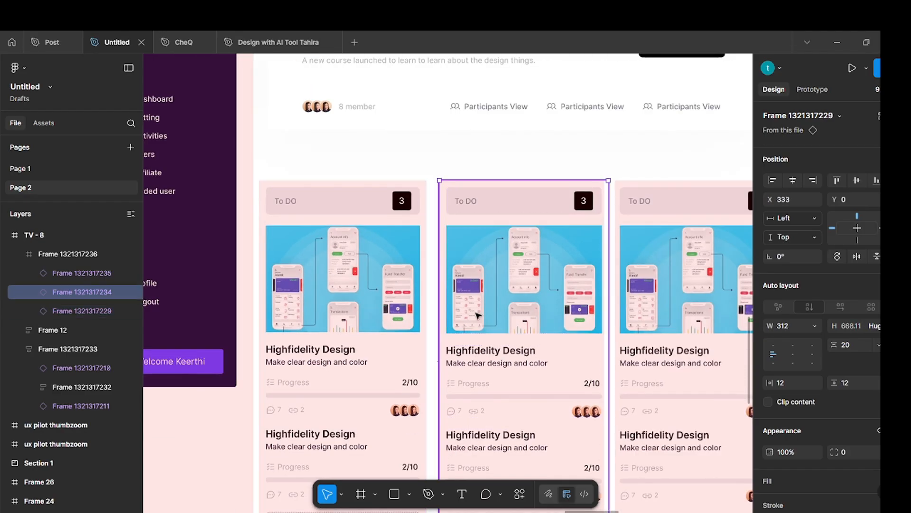
pyautogui.scroll(4, 478, 318)
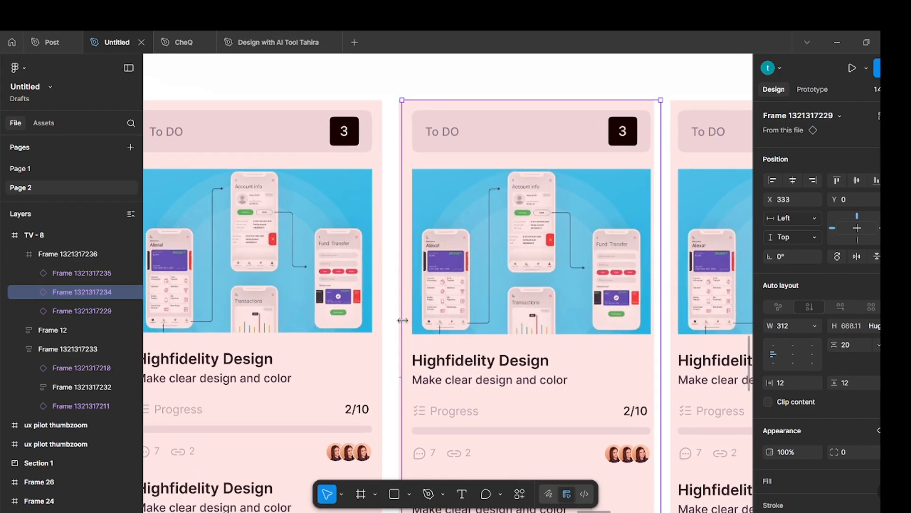
pyautogui.moveTo(399, 321); pyautogui.dragTo(395, 321)
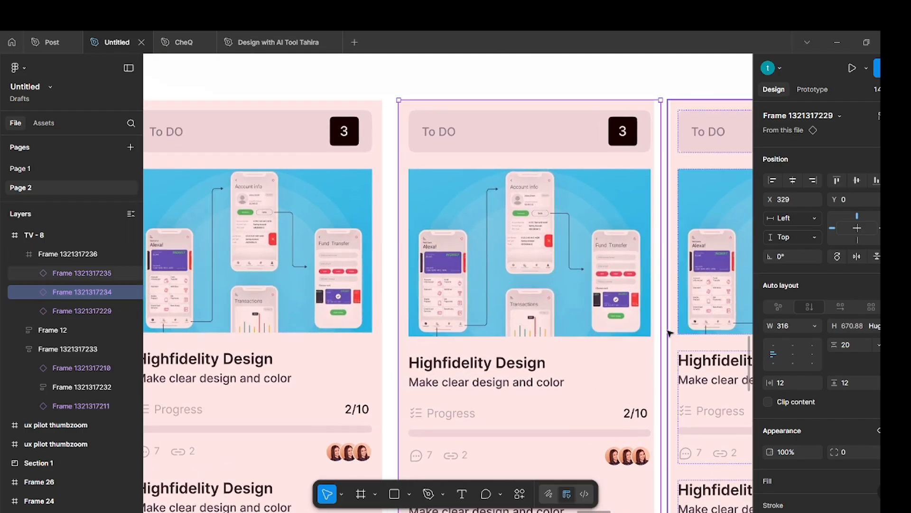
pyautogui.moveTo(662, 329); pyautogui.dragTo(654, 328)
pyautogui.hscroll(3, 558, 338)
# Set the third To DO card's left edge to X 657 and narrow it to about 294 wide, ending at the TV frame's edge.
pyautogui.click(558, 338)
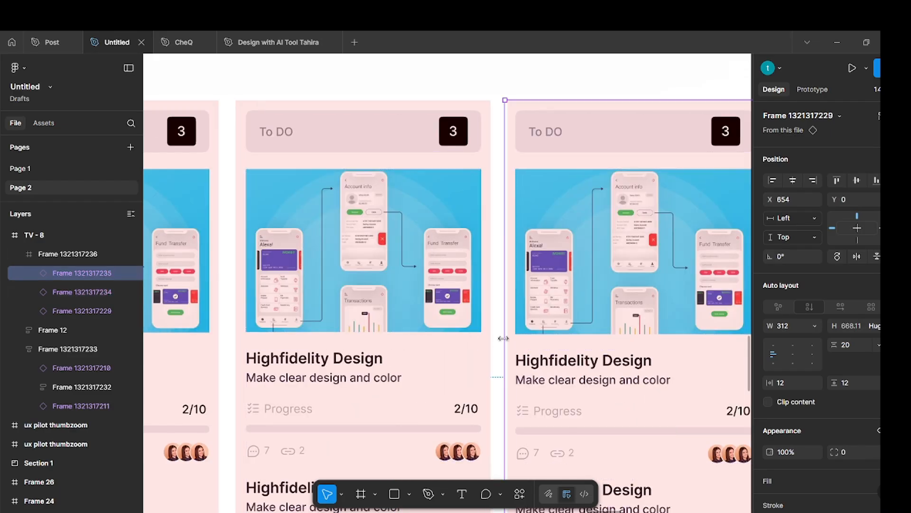
pyautogui.moveTo(507, 338); pyautogui.dragTo(508, 338)
pyautogui.hscroll(5, 532, 339)
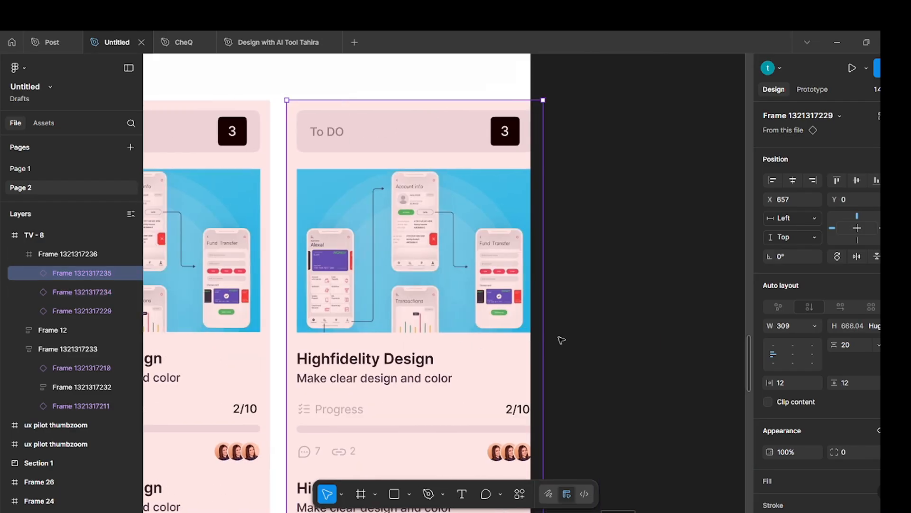
pyautogui.moveTo(535, 331)
pyautogui.mouseDown()
pyautogui.moveTo(516, 332)
pyautogui.moveTo(531, 331)
pyautogui.mouseUp()
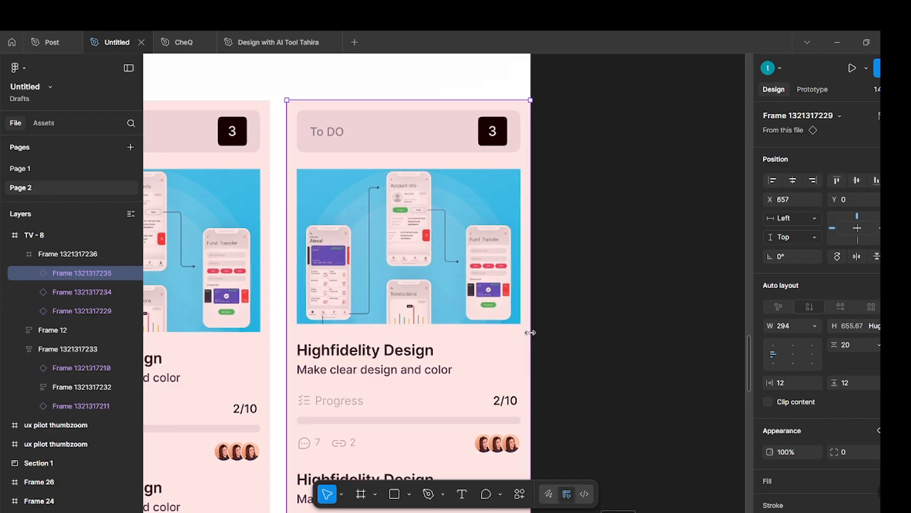
pyautogui.click(572, 326)
# Move the framed card row out of the TV frame onto the canvas below, at about X 8267, Y 1286.
pyautogui.scroll(-5, 572, 325)
pyautogui.click(340, 294)
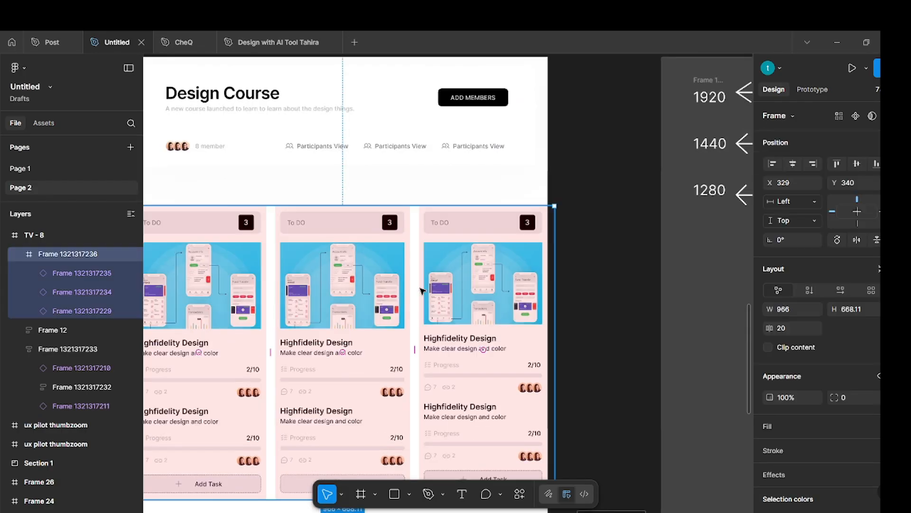
pyautogui.moveTo(270, 246); pyautogui.dragTo(334, 392)
pyautogui.scroll(-5, 508, 263)
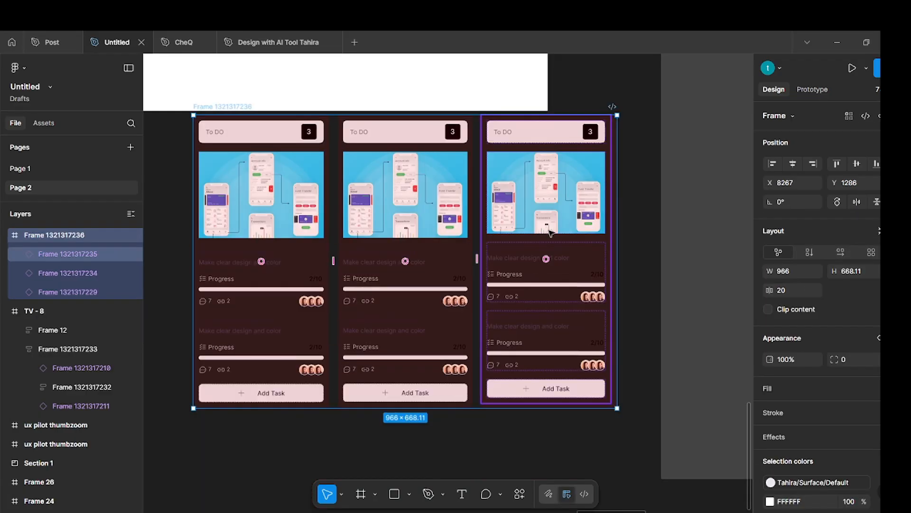
# Widen the third To DO card to 309 so it fills the last guide column.
pyautogui.click(589, 233)
pyautogui.moveTo(614, 232); pyautogui.dragTo(618, 232)
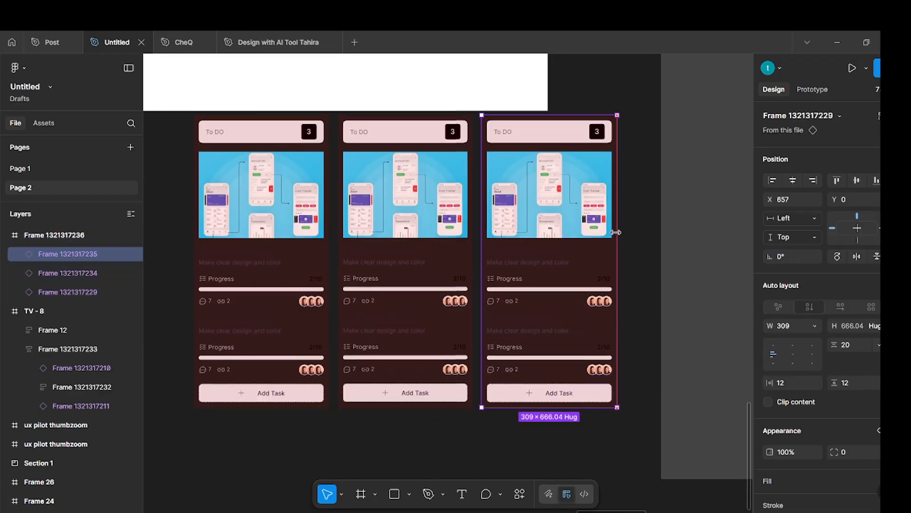
pyautogui.click(665, 236)
pyautogui.click(499, 267)
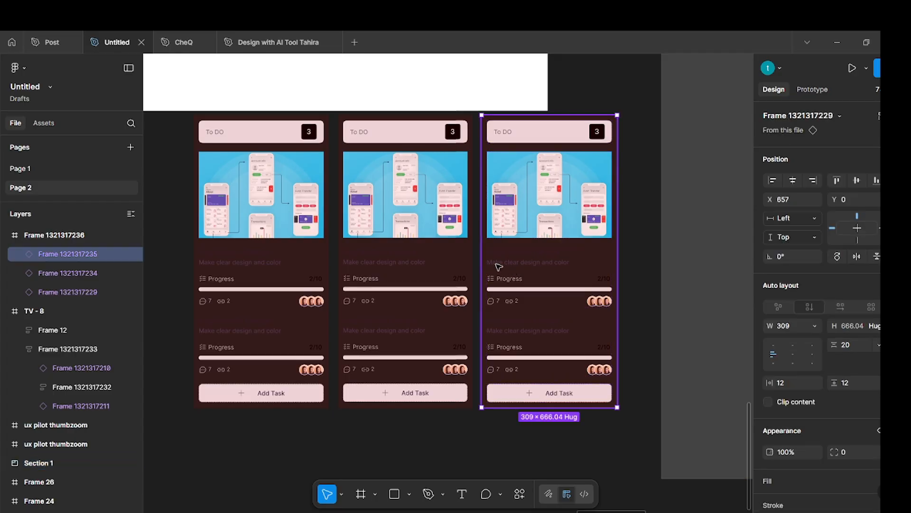
pyautogui.click(257, 452)
# Try stretching the card row frame to about 1309 wide to test its resizing, and undo the stretch.
pyautogui.scroll(-3, 257, 451)
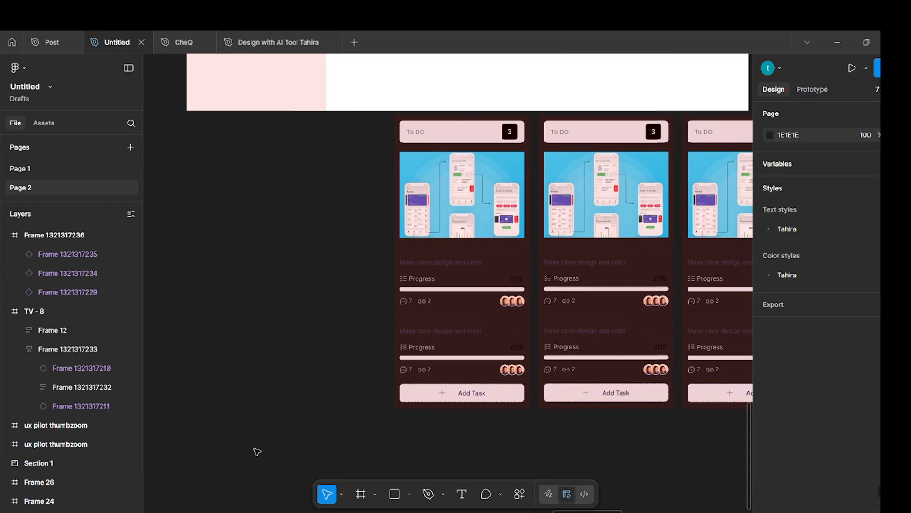
pyautogui.scroll(-2, 313, 242)
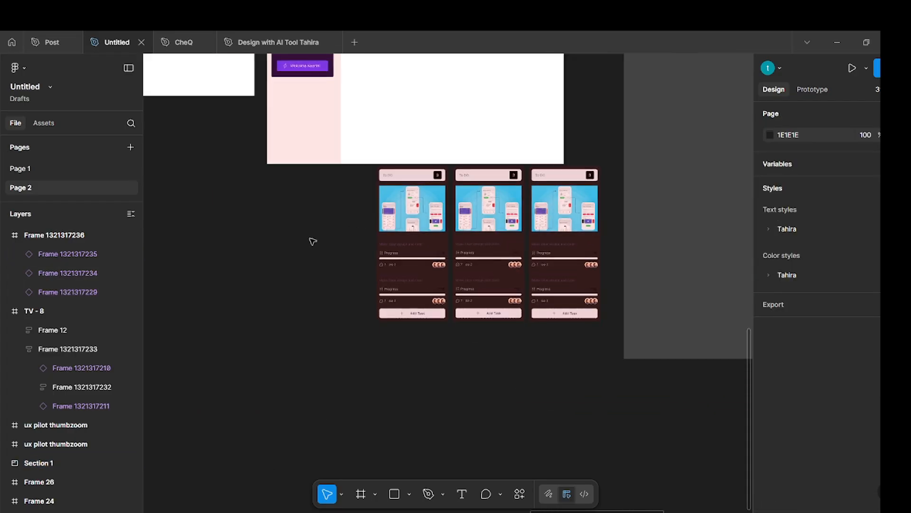
pyautogui.click(403, 159)
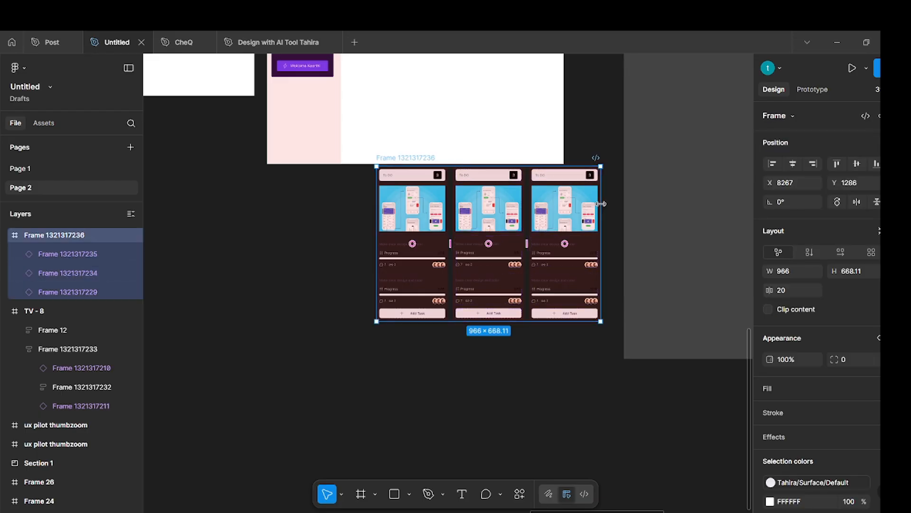
pyautogui.moveTo(602, 206)
pyautogui.mouseDown()
pyautogui.moveTo(507, 203)
pyautogui.moveTo(692, 220)
pyautogui.moveTo(561, 215)
pyautogui.moveTo(604, 212)
pyautogui.mouseUp()
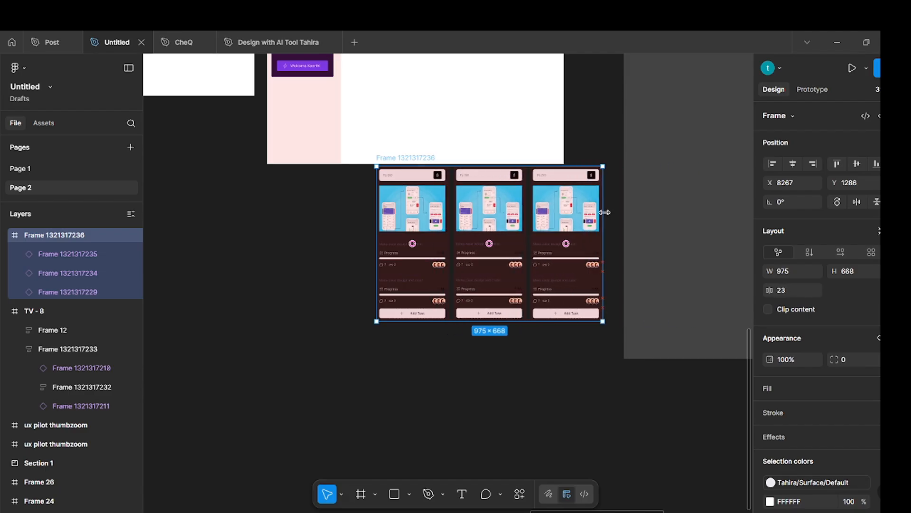
pyautogui.moveTo(609, 212); pyautogui.dragTo(680, 255)
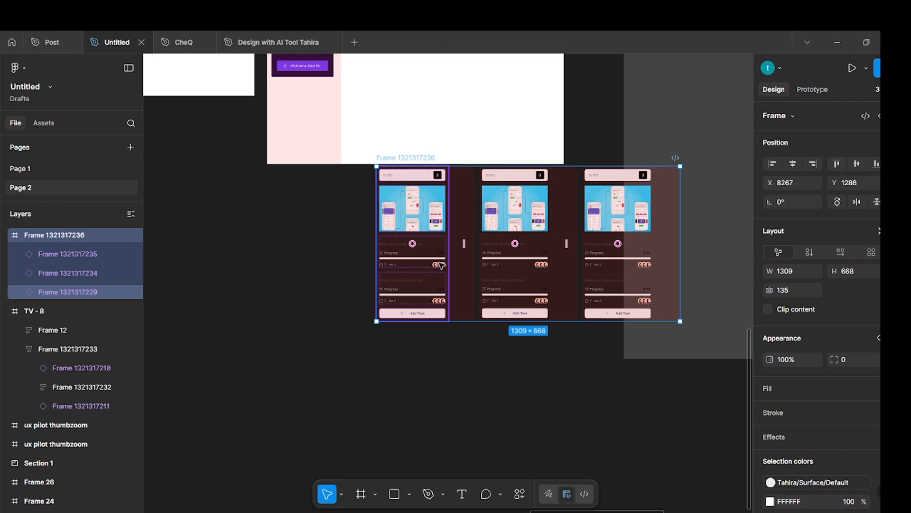
pyautogui.hotkey('ctrl', 'z')
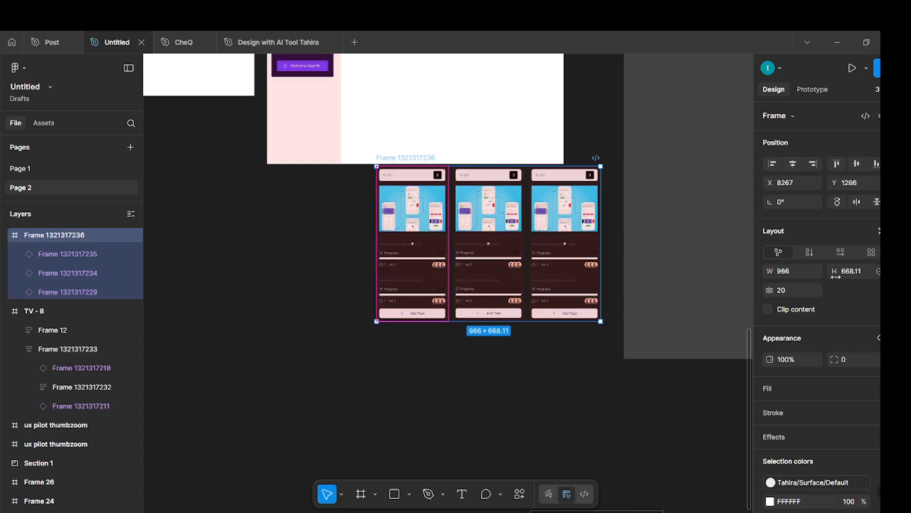
# Set the first To DO card's horizontal constraint to Left + Right.
pyautogui.scroll(-5, 835, 276)
pyautogui.scroll(5, 836, 276)
pyautogui.click(468, 380)
pyautogui.scroll(5, 458, 385)
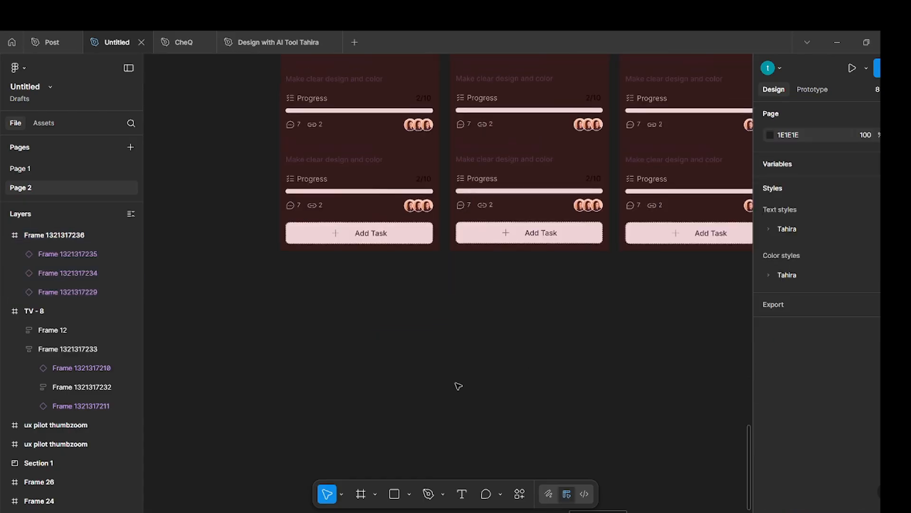
pyautogui.scroll(5, 459, 386)
pyautogui.click(411, 309)
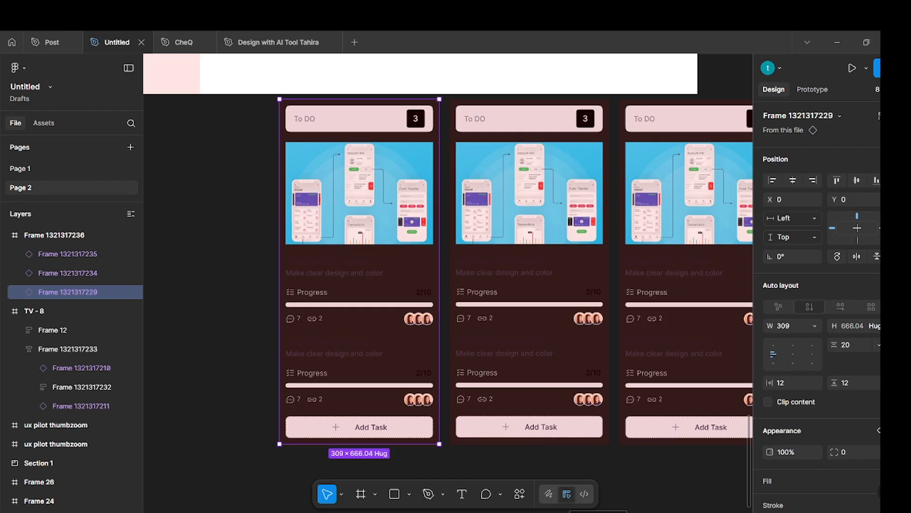
pyautogui.click(816, 219)
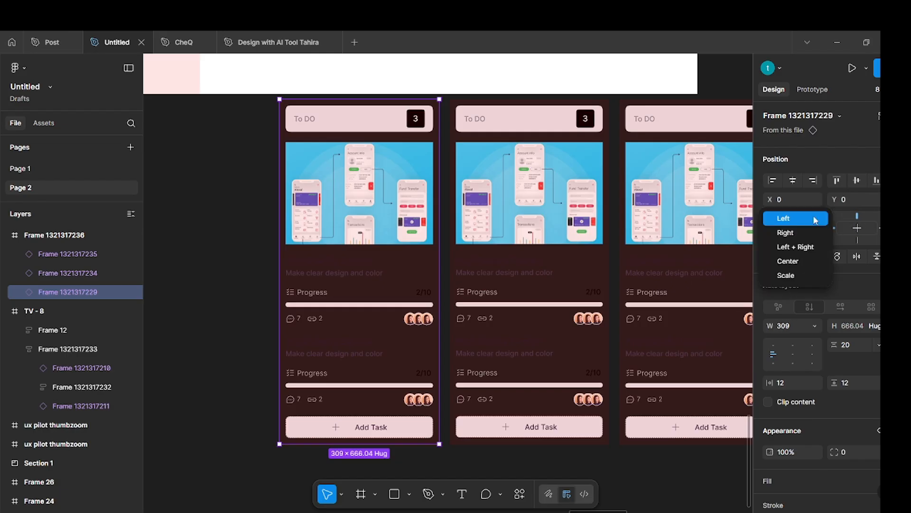
pyautogui.click(810, 251)
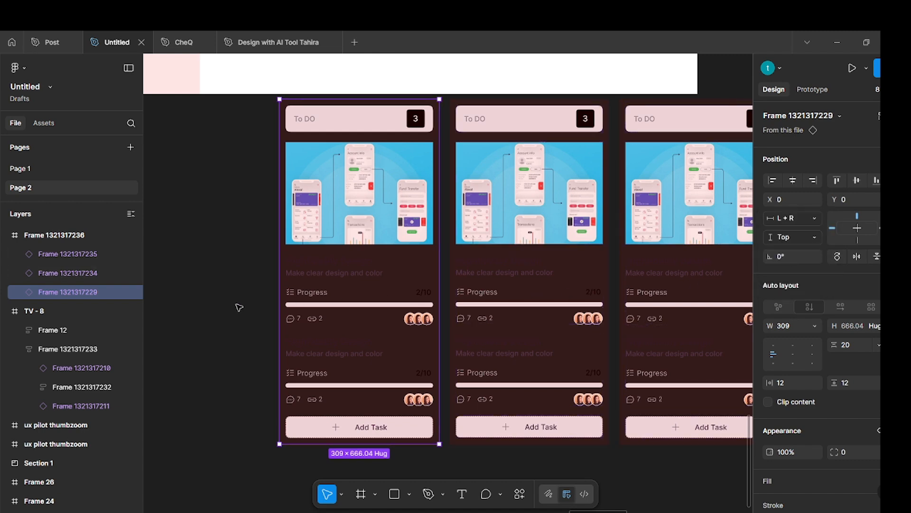
# Set the horizontal constraints of the second and third To DO cards to Left + Right.
pyautogui.click(580, 280)
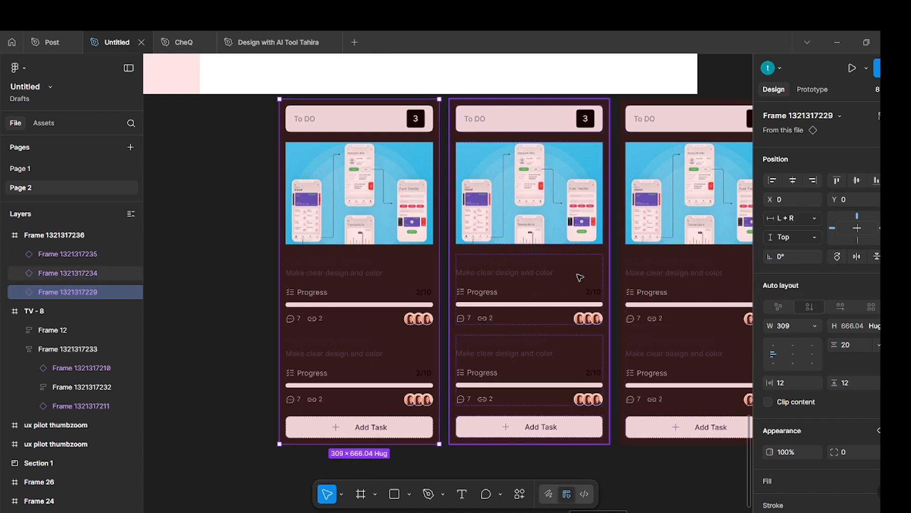
pyautogui.click(816, 220)
pyautogui.click(802, 246)
pyautogui.hscroll(3, 661, 268)
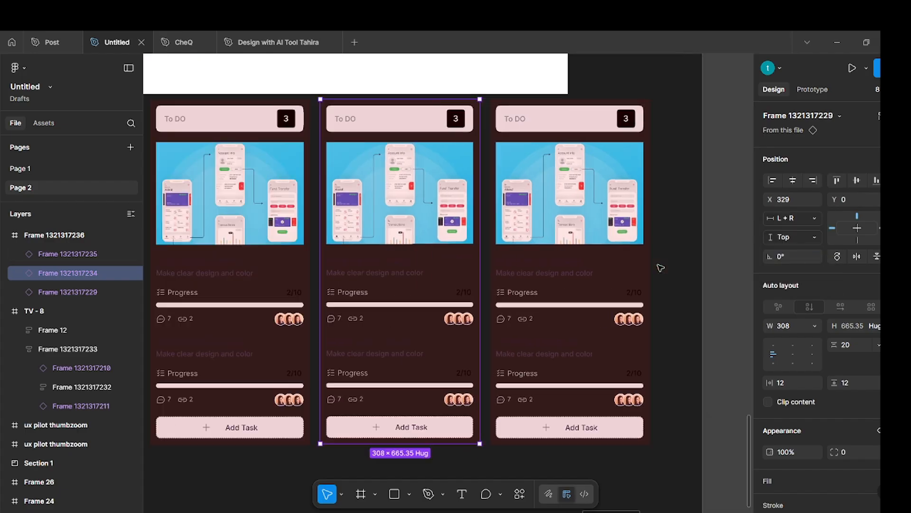
pyautogui.hscroll(2, 661, 268)
pyautogui.click(544, 265)
pyautogui.click(816, 220)
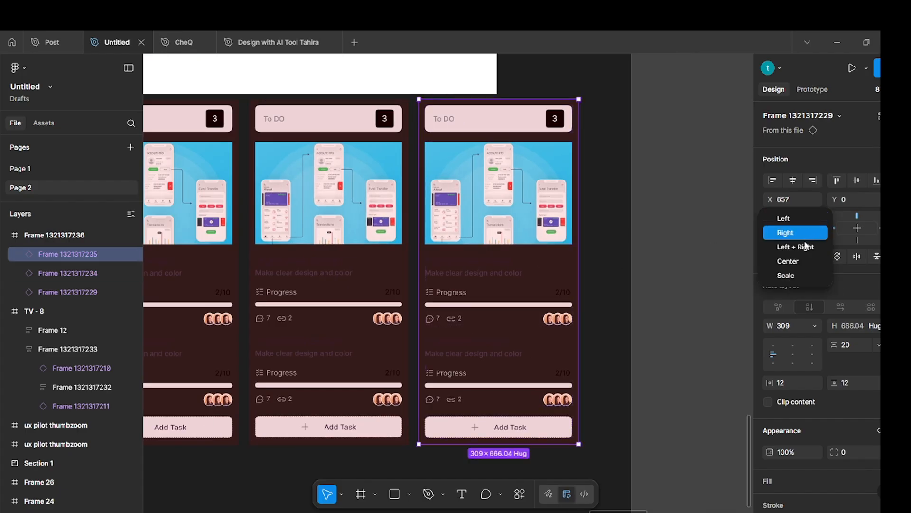
pyautogui.click(802, 247)
pyautogui.click(597, 271)
# Move the card row frame to open canvas below the TV frame, at about X 8001, Y 1509.
pyautogui.scroll(-5, 598, 271)
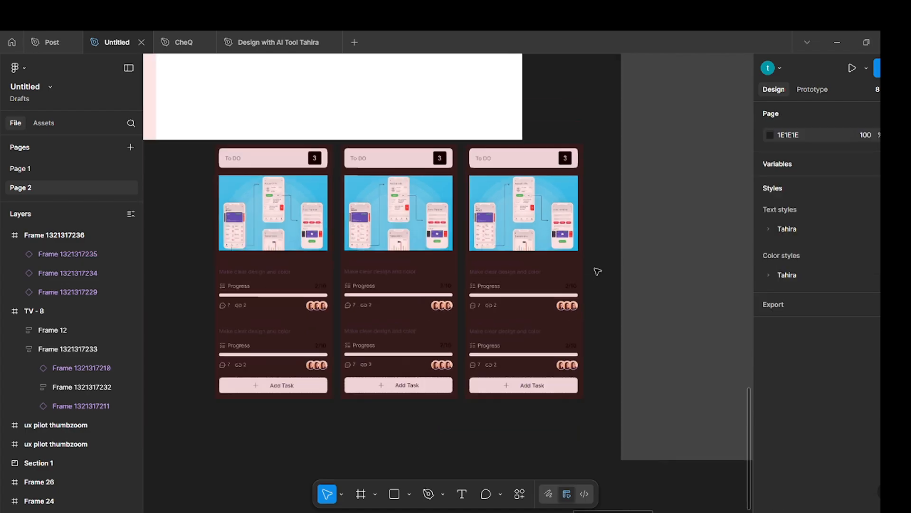
pyautogui.click(369, 184)
pyautogui.moveTo(341, 230); pyautogui.dragTo(305, 235)
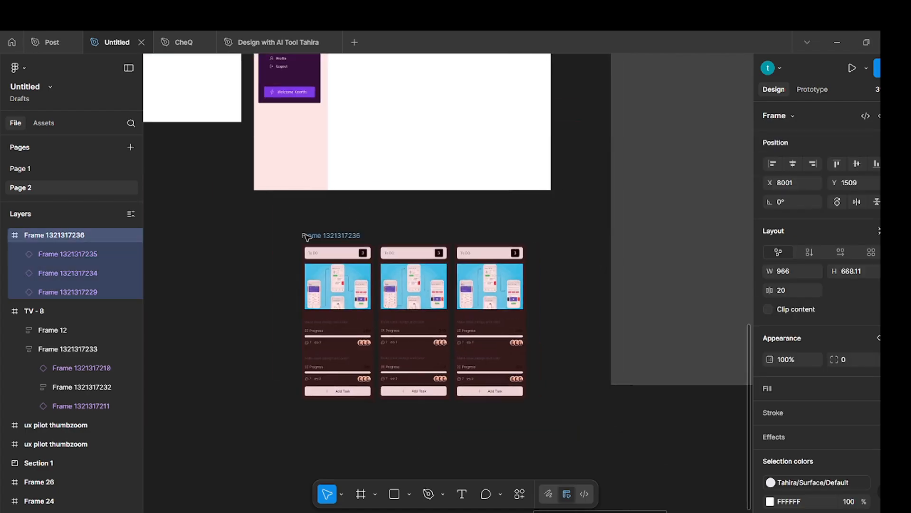
# Narrow the card row frame below the TV frame to about 922 wide.
pyautogui.click(259, 219)
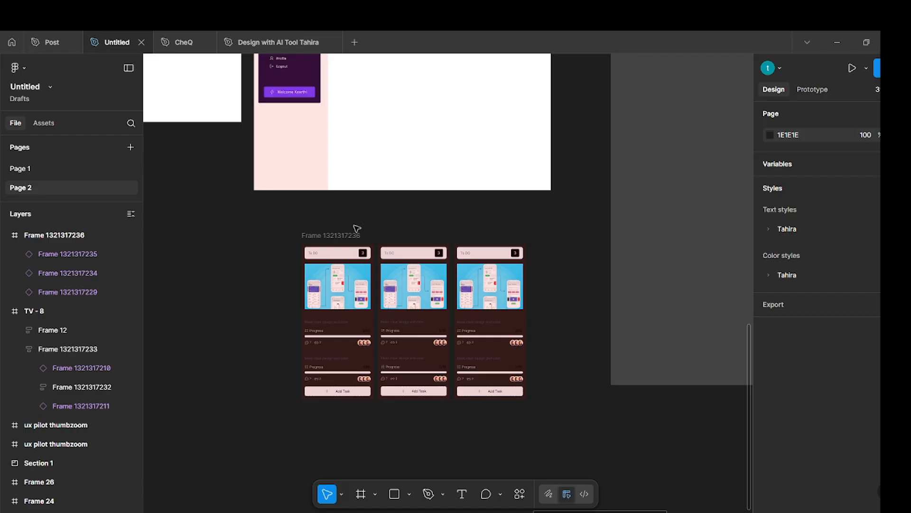
pyautogui.click(335, 235)
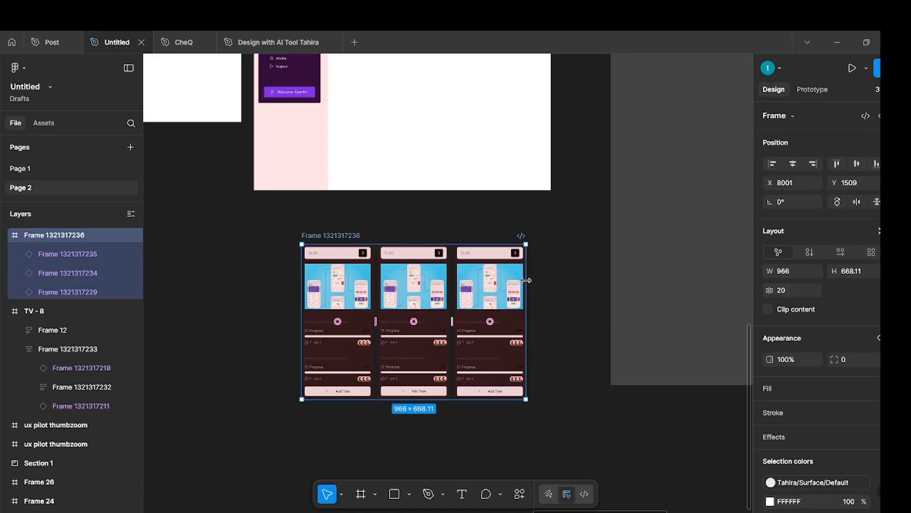
pyautogui.moveTo(526, 278)
pyautogui.mouseDown()
pyautogui.moveTo(571, 271)
pyautogui.moveTo(497, 276)
pyautogui.moveTo(517, 277)
pyautogui.mouseUp()
pyautogui.click(553, 262)
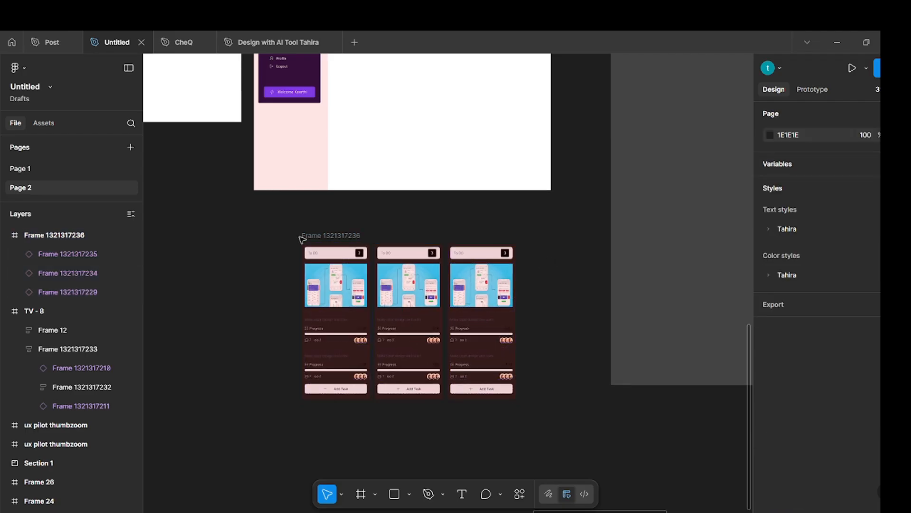
# Move the card row frame back into the Step12 TV frame, beneath the Design Course header.
pyautogui.moveTo(319, 234); pyautogui.dragTo(350, 174)
pyautogui.scroll(1, 406, 225)
pyautogui.click(567, 256)
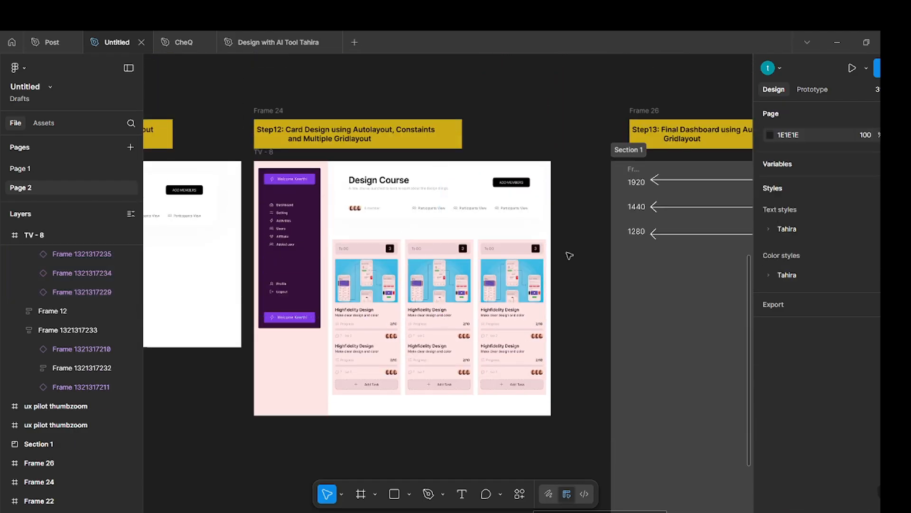
# Combine the card row and the Design Course header in a vertical auto layout with a gap of 24.
pyautogui.scroll(3, 566, 257)
pyautogui.hscroll(-5, 617, 248)
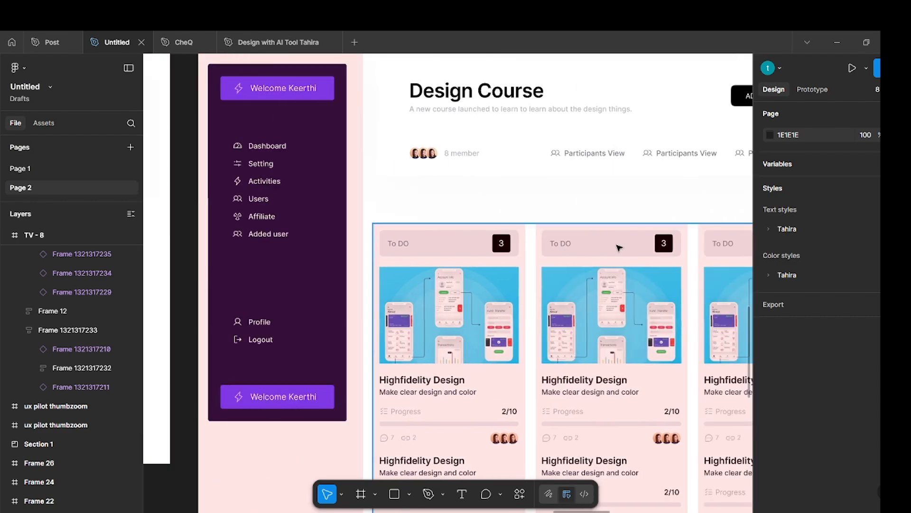
pyautogui.click(566, 272)
pyautogui.keyDown('shift'); pyautogui.click(513, 141); pyautogui.keyUp('shift')
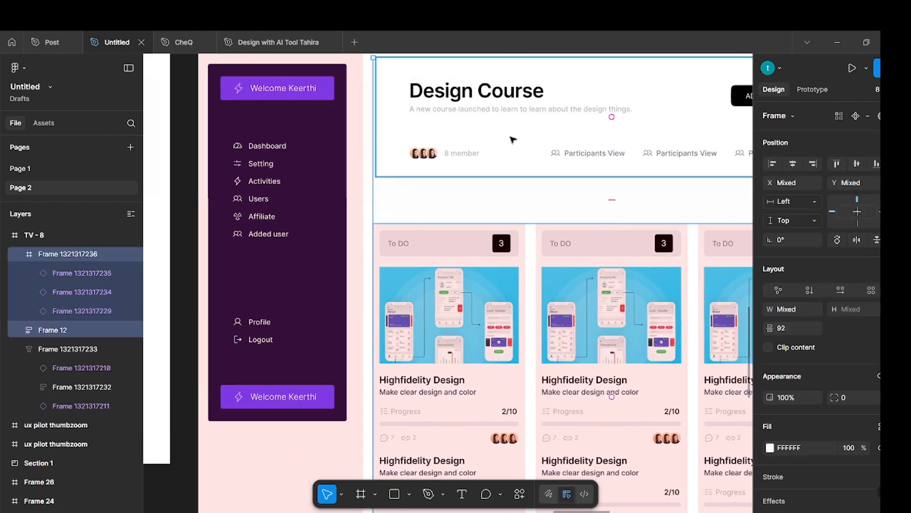
pyautogui.hotkey('shift', 'a')
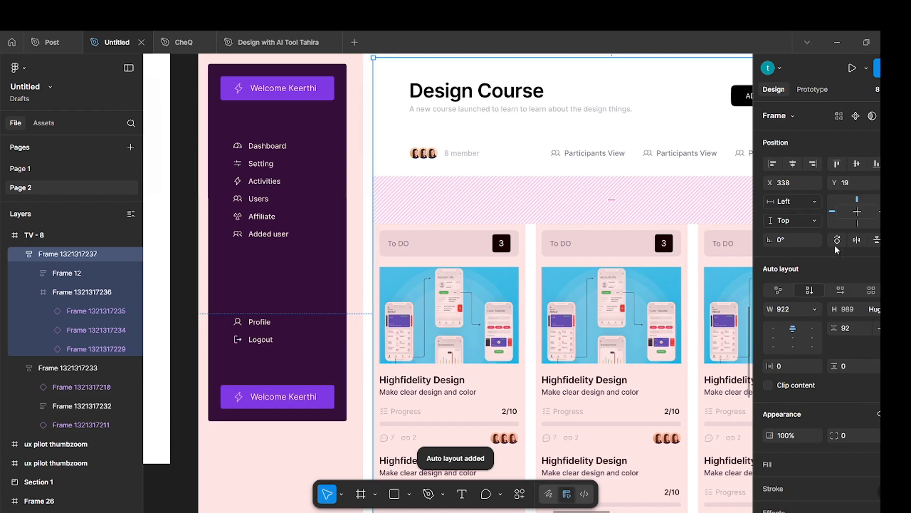
pyautogui.click(847, 328)
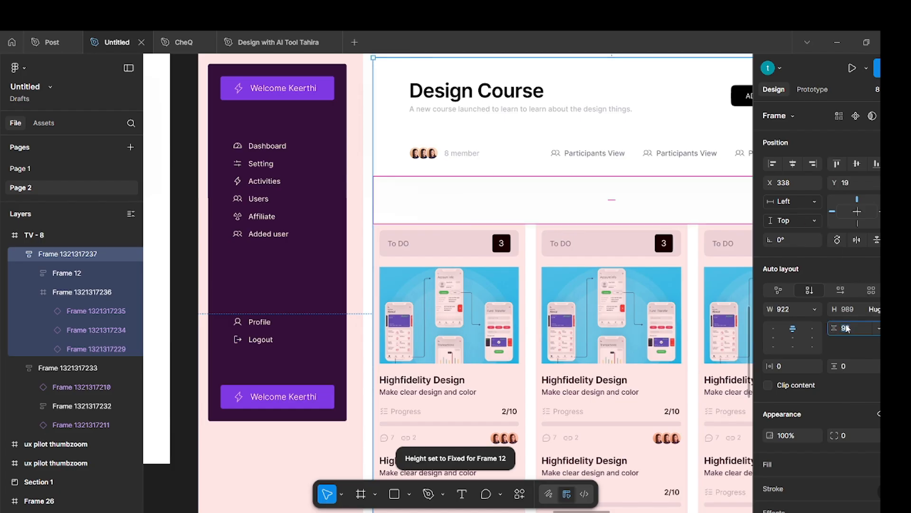
pyautogui.write('24')
pyautogui.press('Return')
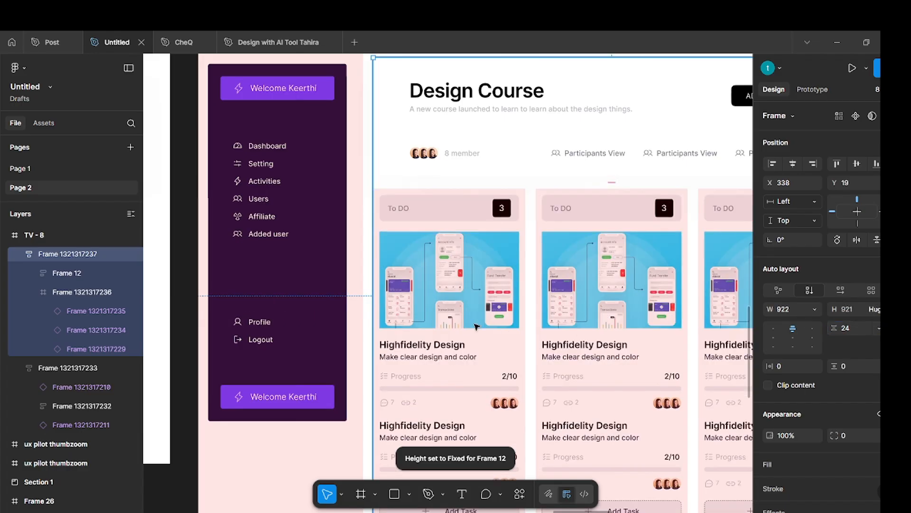
# Shorten the Step12 TV frame to about 959 high so it ends just below the cards.
pyautogui.scroll(-5, 497, 229)
pyautogui.click(594, 126)
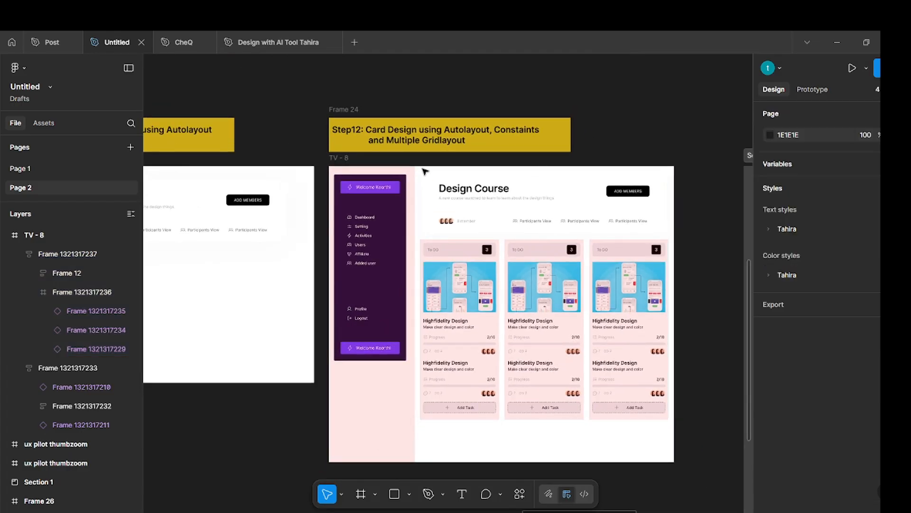
pyautogui.click(340, 160)
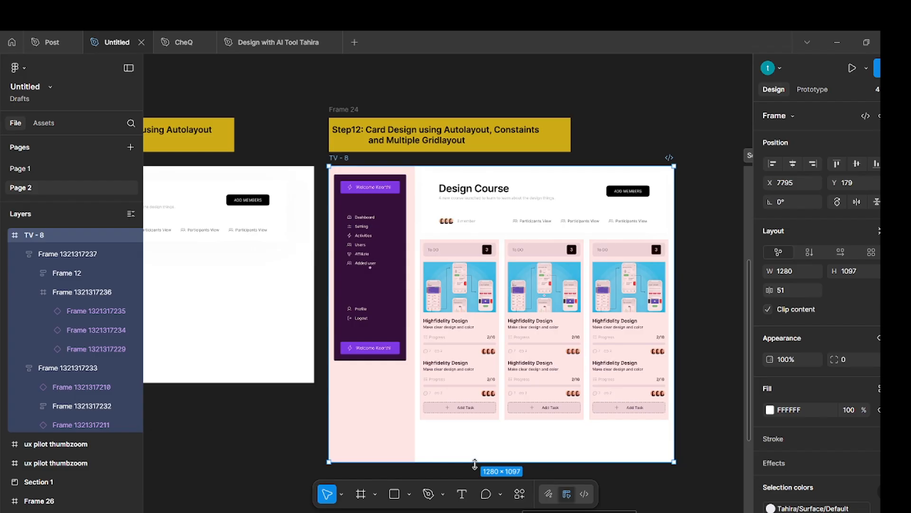
pyautogui.moveTo(475, 460); pyautogui.dragTo(486, 424)
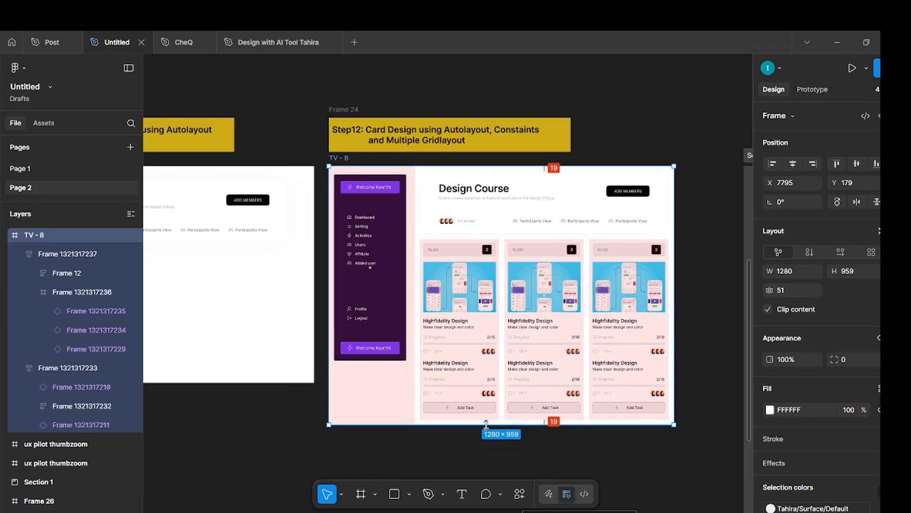
pyautogui.click(713, 285)
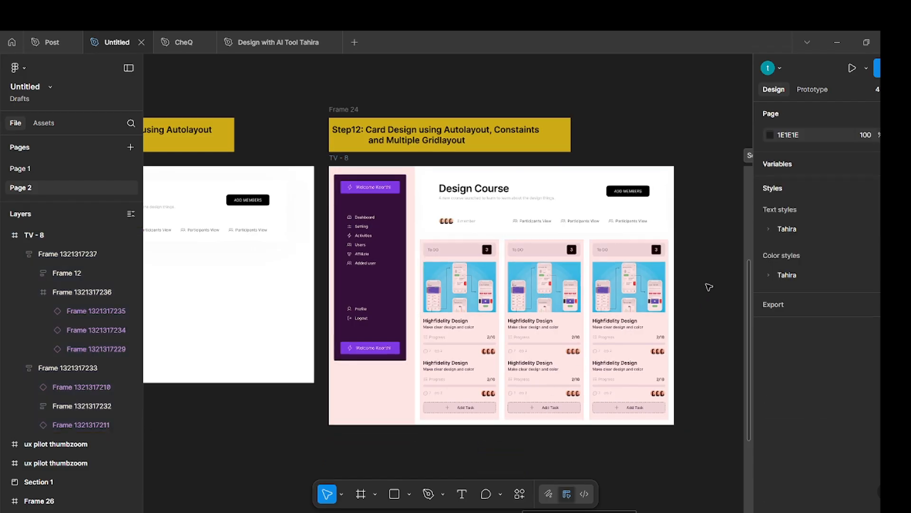
# Try stretching the purple sidebar to about 897 high, and undo the stretch.
pyautogui.click(406, 227)
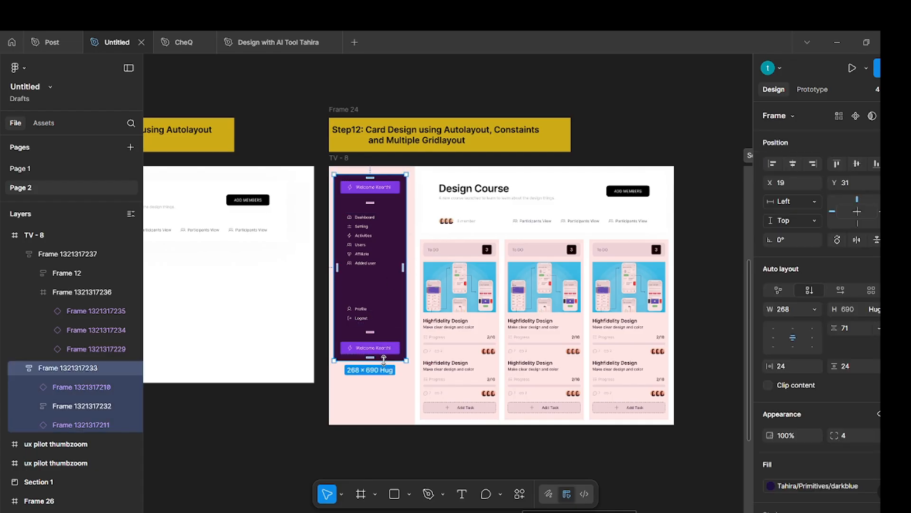
pyautogui.moveTo(384, 367); pyautogui.dragTo(383, 414)
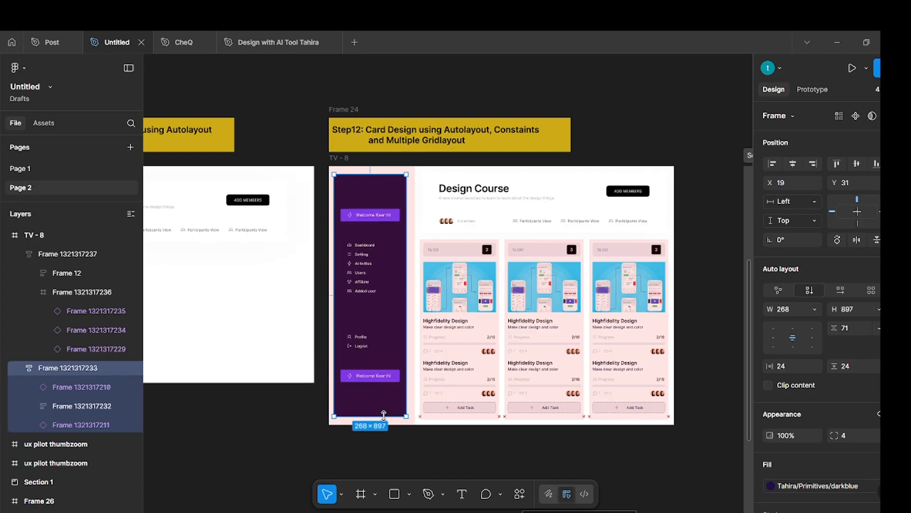
pyautogui.hotkey('ctrl', 'z')
pyautogui.click(660, 117)
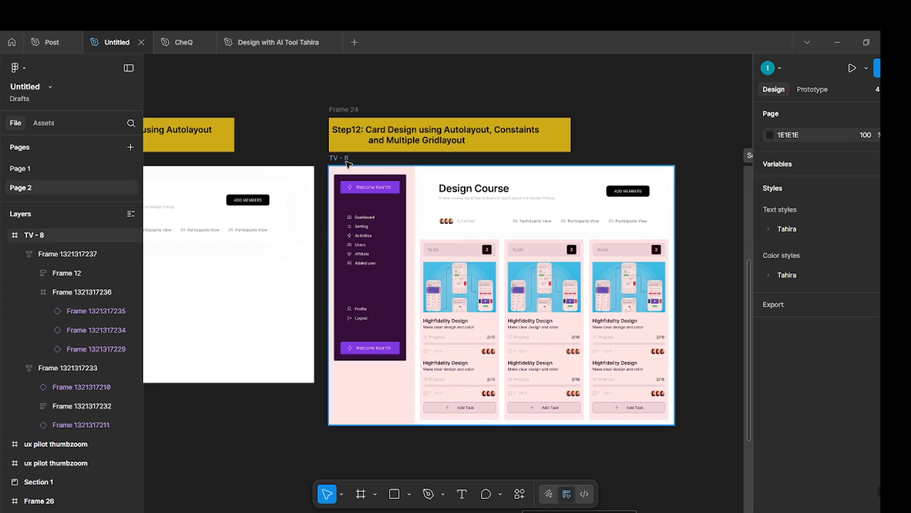
# Try narrowing the TV frame to about 1064 wide to test its resizing, and undo the change.
pyautogui.click(673, 197)
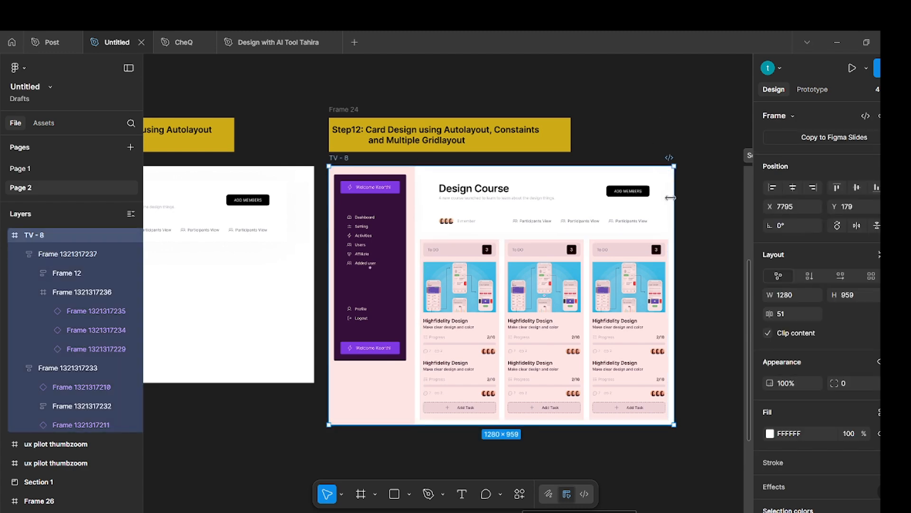
pyautogui.moveTo(670, 197); pyautogui.dragTo(445, 213)
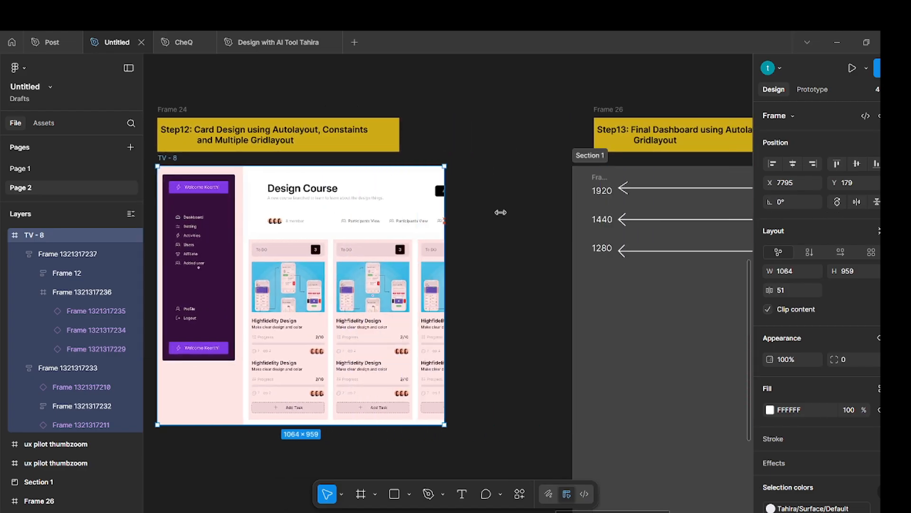
pyautogui.moveTo(501, 212); pyautogui.dragTo(633, 212)
pyautogui.hotkey('ctrl', 'z')
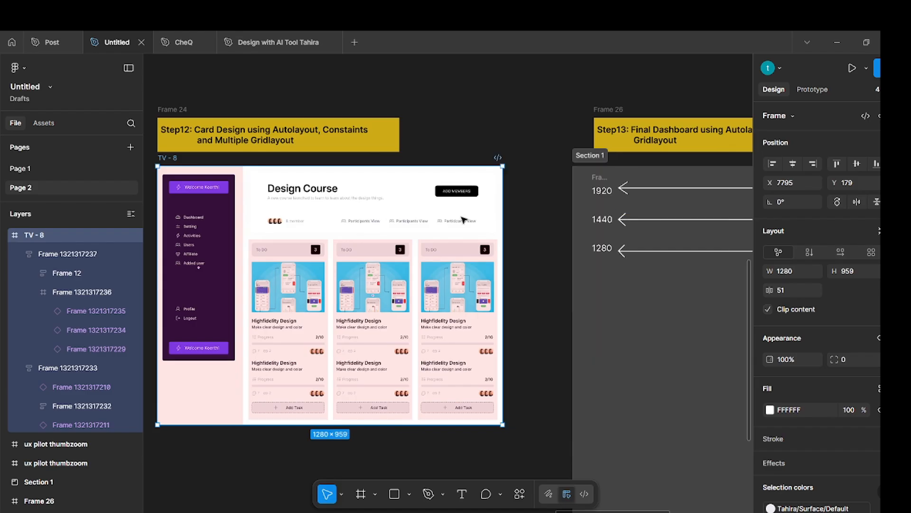
pyautogui.click(486, 93)
# Set the horizontal constraint of the auto layout frame holding the header and cards to Left + Right.
pyautogui.click(405, 207)
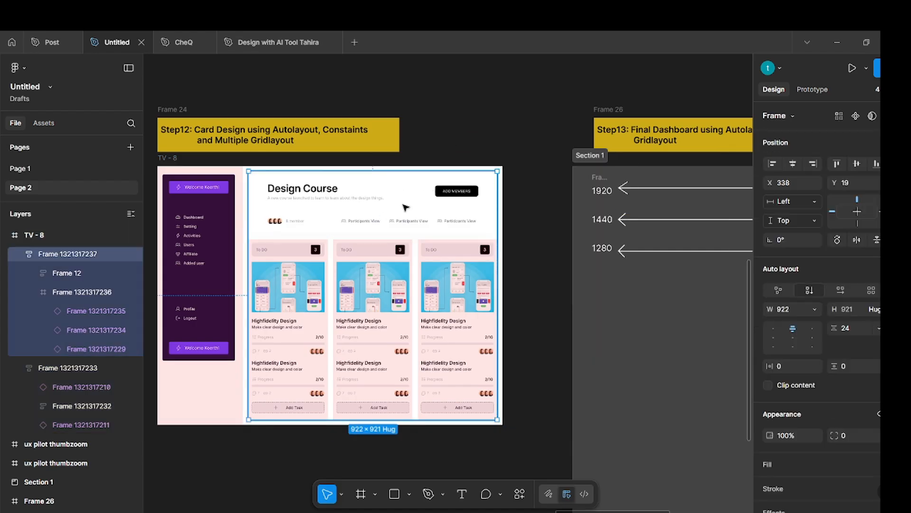
pyautogui.click(815, 203)
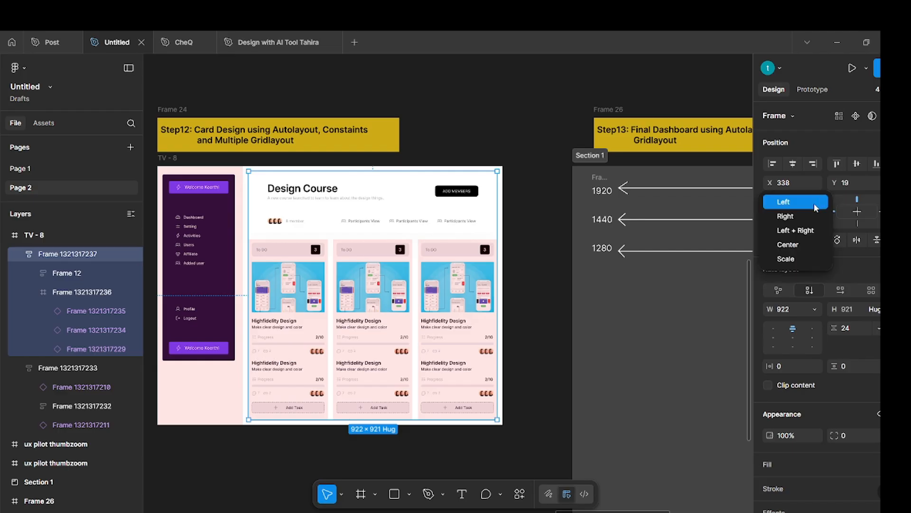
pyautogui.click(809, 232)
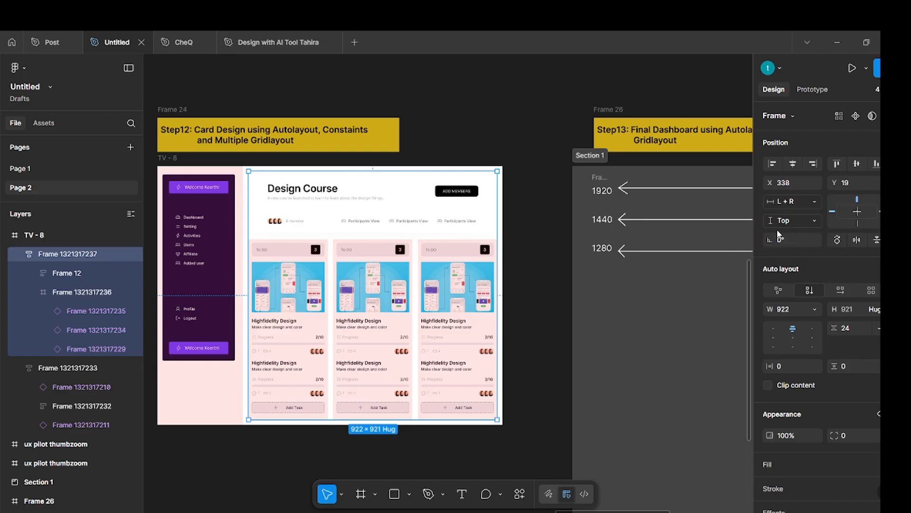
pyautogui.click(468, 128)
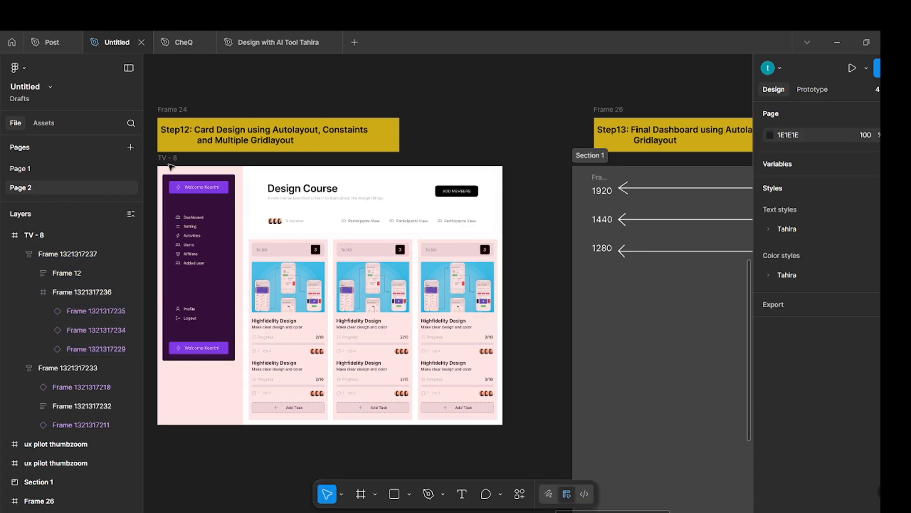
# Test the Left + Right constraint by narrowing the TV frame to about 1056 wide, and undo the resize.
pyautogui.click(330, 188)
pyautogui.moveTo(503, 227); pyautogui.dragTo(441, 231)
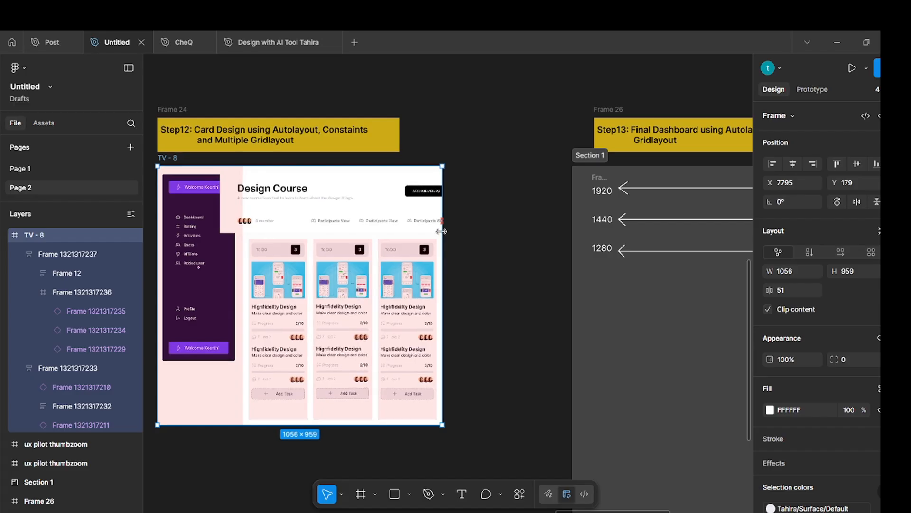
pyautogui.hotkey('ctrl', 'z')
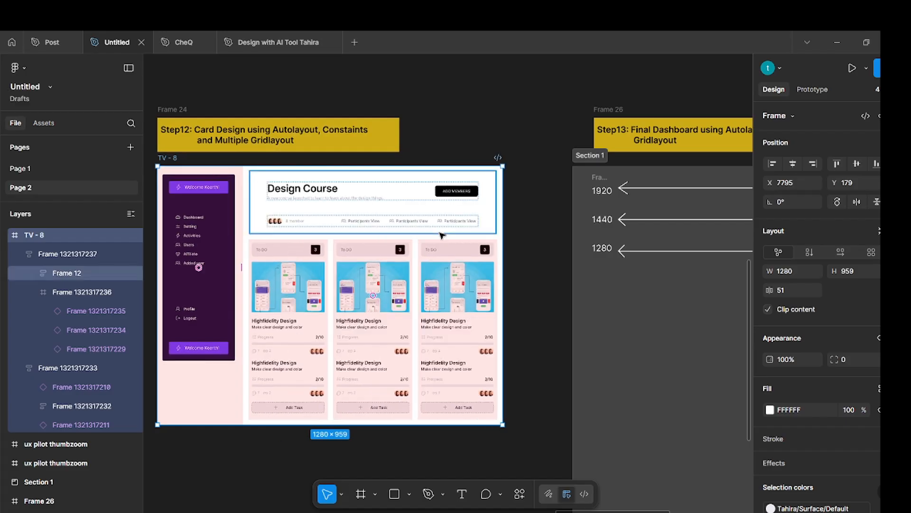
# Set the width of the Design Course header frame to Fill container.
pyautogui.doubleClick(426, 207)
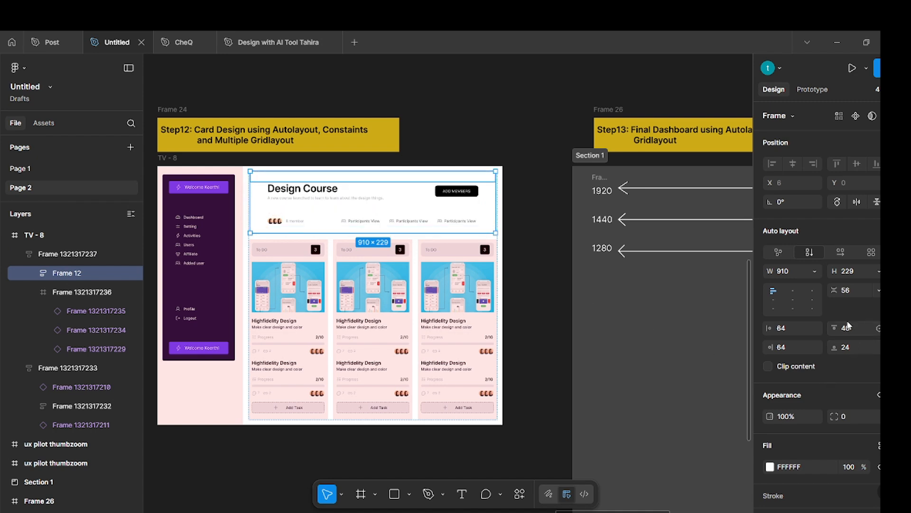
pyautogui.scroll(-5, 849, 326)
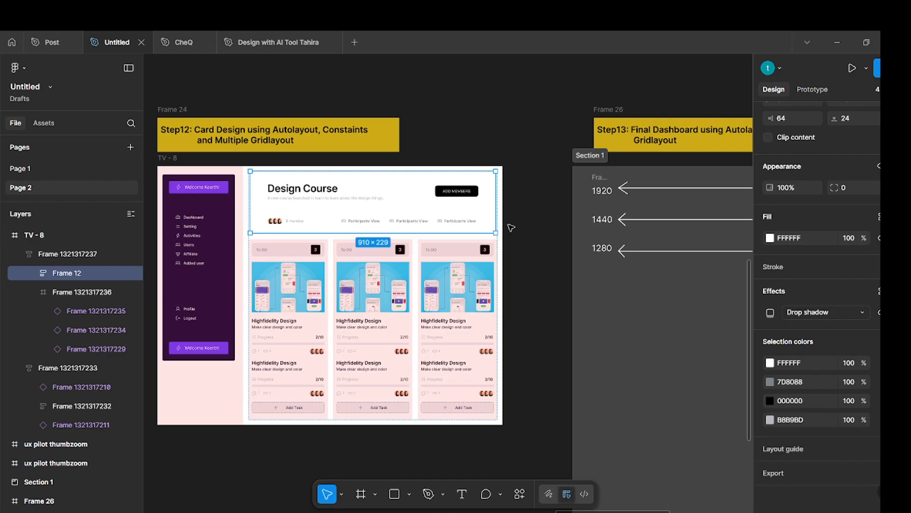
pyautogui.scroll(5, 796, 271)
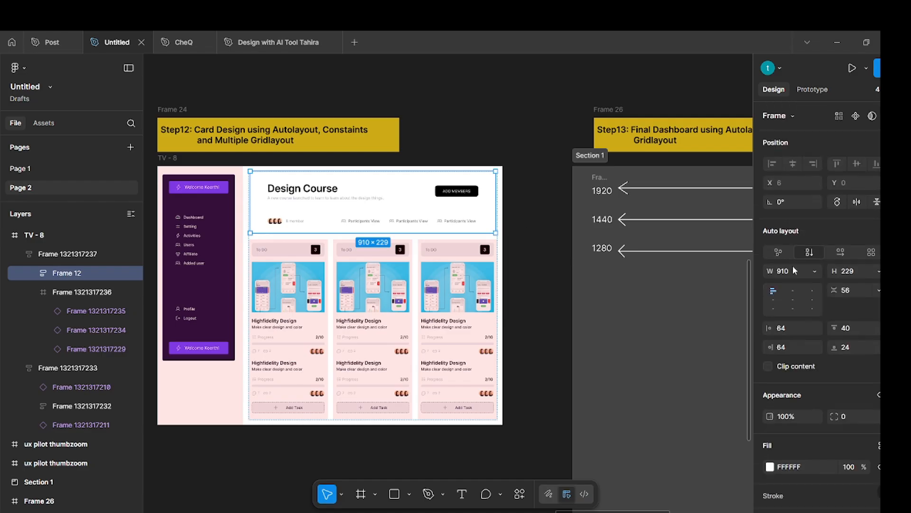
pyautogui.click(813, 271)
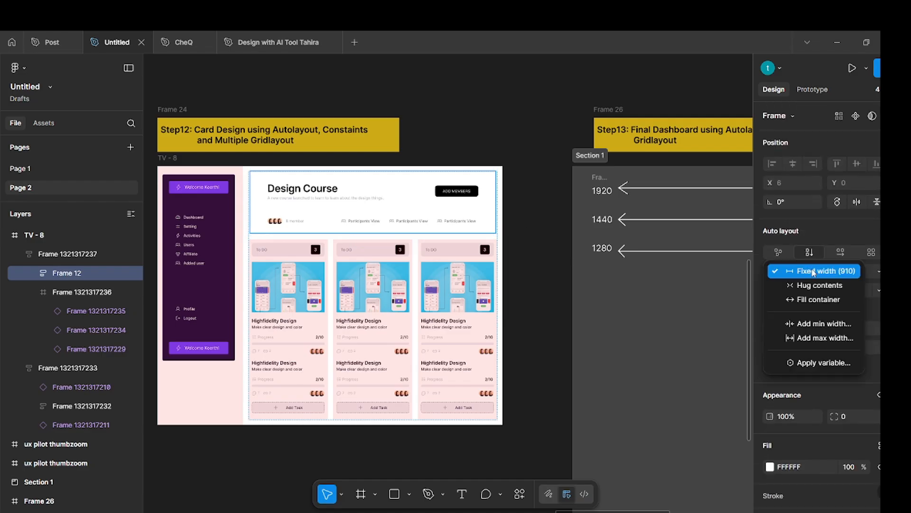
pyautogui.click(814, 299)
pyautogui.click(446, 110)
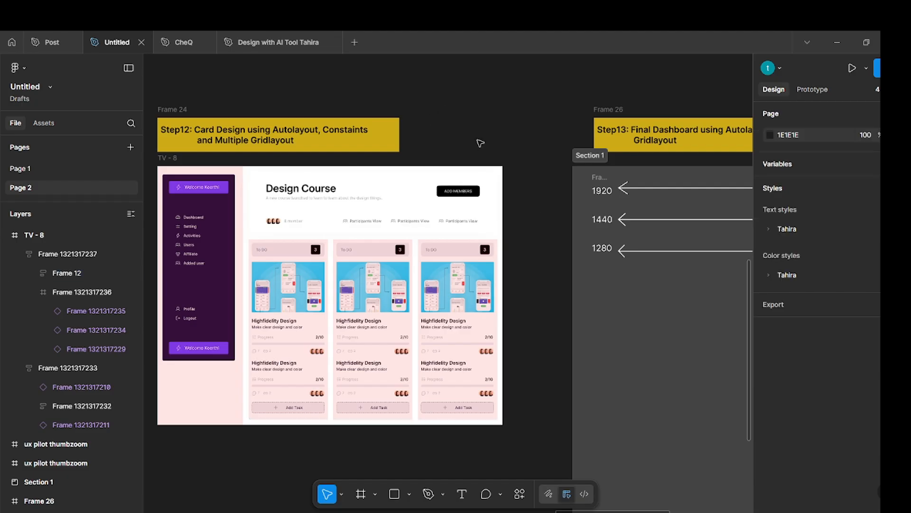
# Test the filling header by narrowing the TV frame once more, and undo the resize.
pyautogui.hscroll(-5, 480, 143)
pyautogui.click(360, 156)
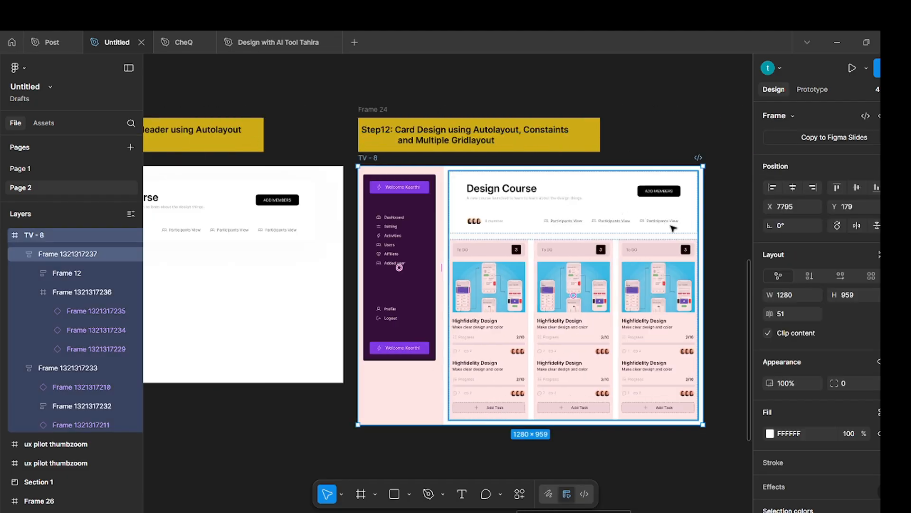
pyautogui.moveTo(698, 236); pyautogui.dragTo(657, 237)
pyautogui.hotkey('ctrl', 'z')
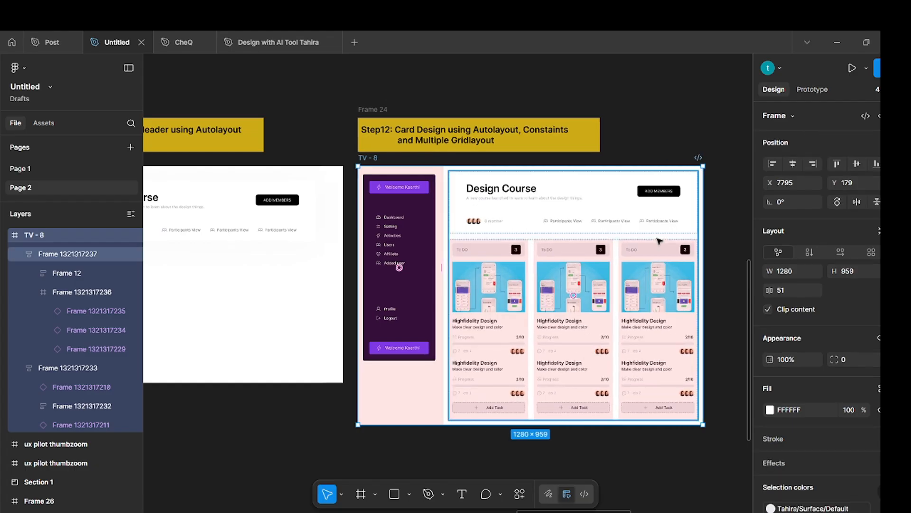
pyautogui.click(663, 107)
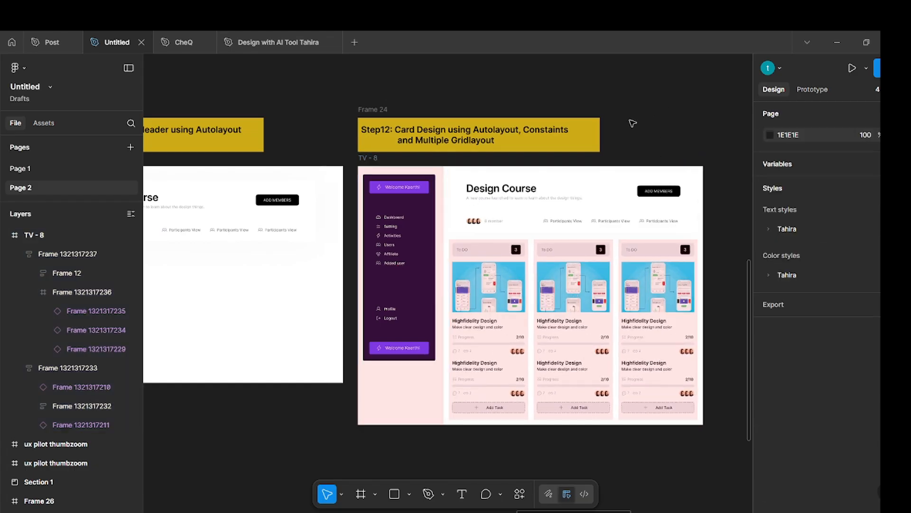
pyautogui.scroll(-5, 587, 138)
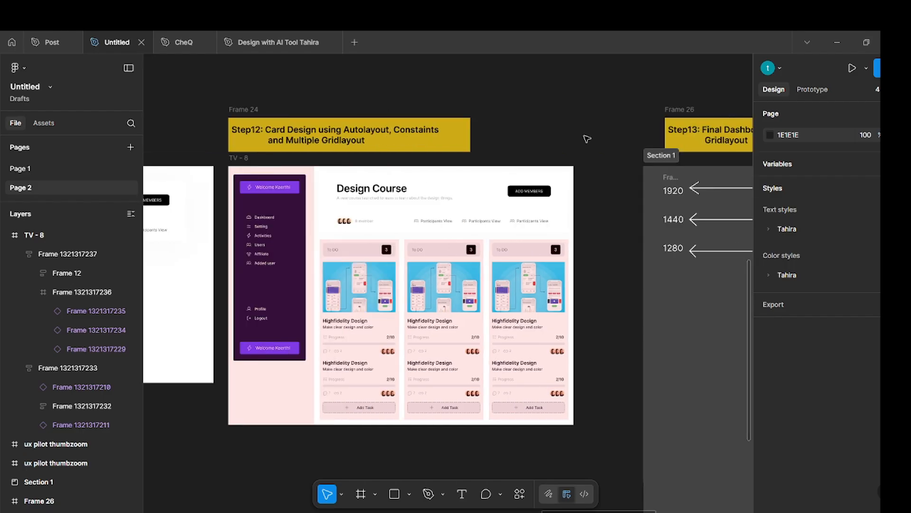
pyautogui.click(360, 142)
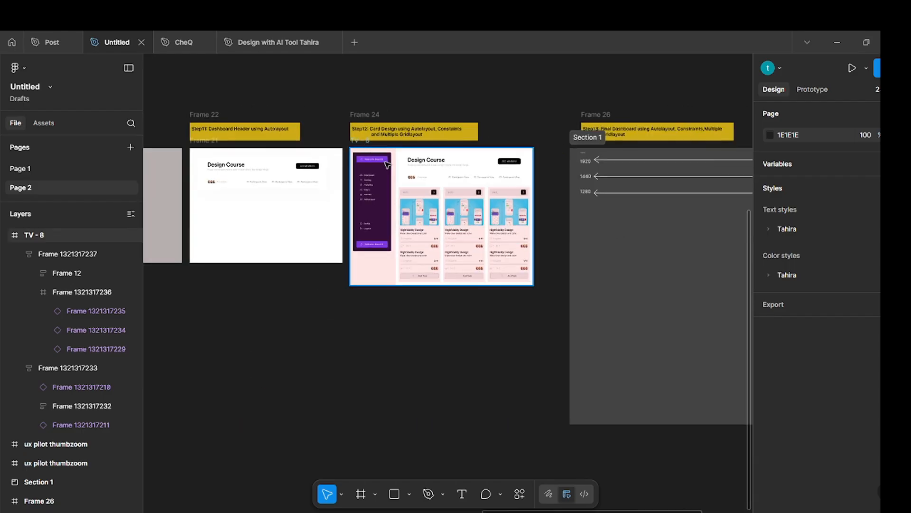
# Duplicate the Step12 dashboard TV frame into Section 1 below the 1280 width arrow, at about X 175, Y 458.
pyautogui.moveTo(360, 142); pyautogui.dragTo(605, 209)
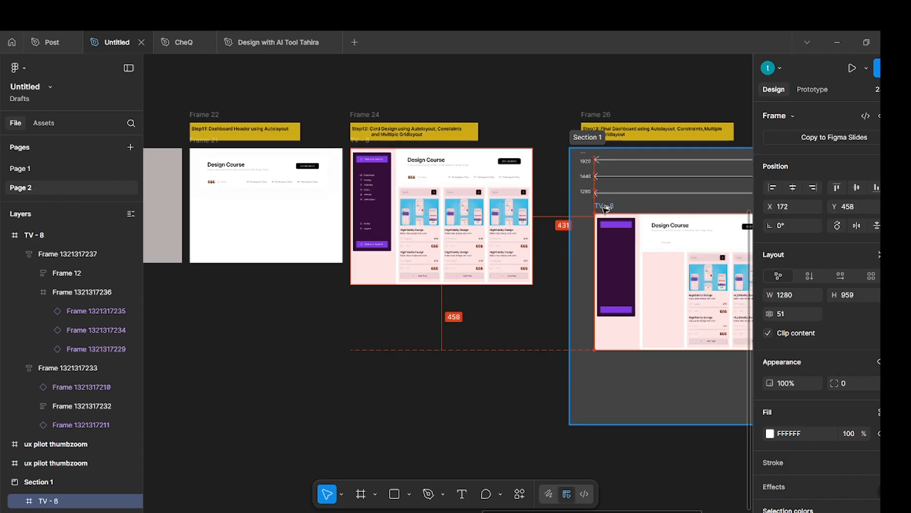
pyautogui.hscroll(3, 637, 269)
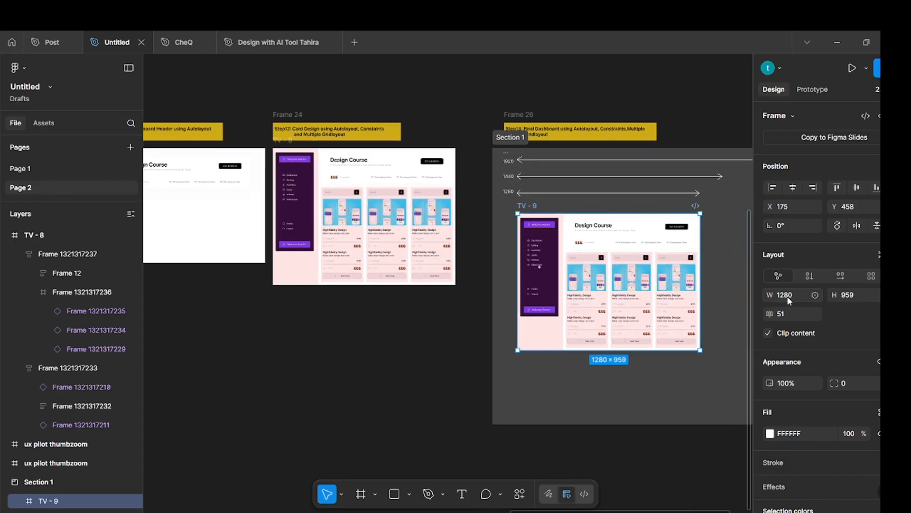
pyautogui.hscroll(10, 728, 297)
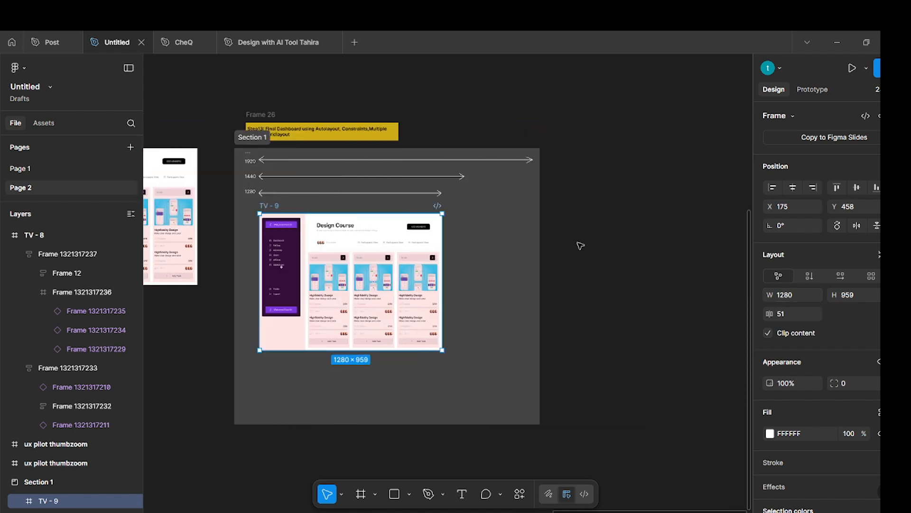
pyautogui.click(583, 216)
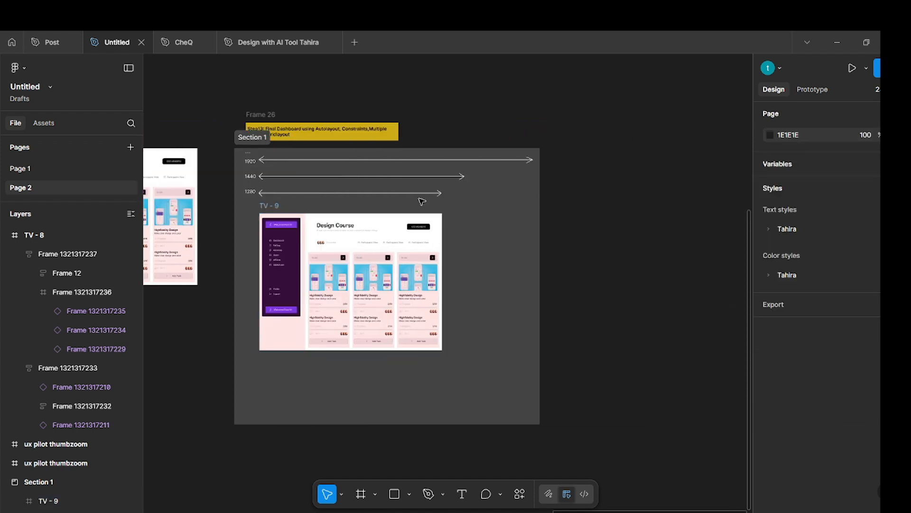
# Set the width of the duplicated TV frame in Section 1 to 1440 to test its responsiveness.
pyautogui.click(266, 207)
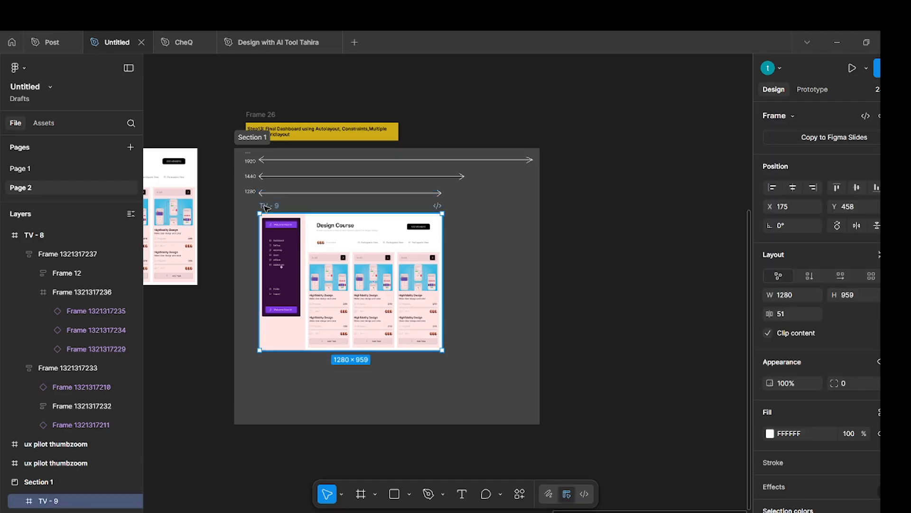
pyautogui.click(791, 298)
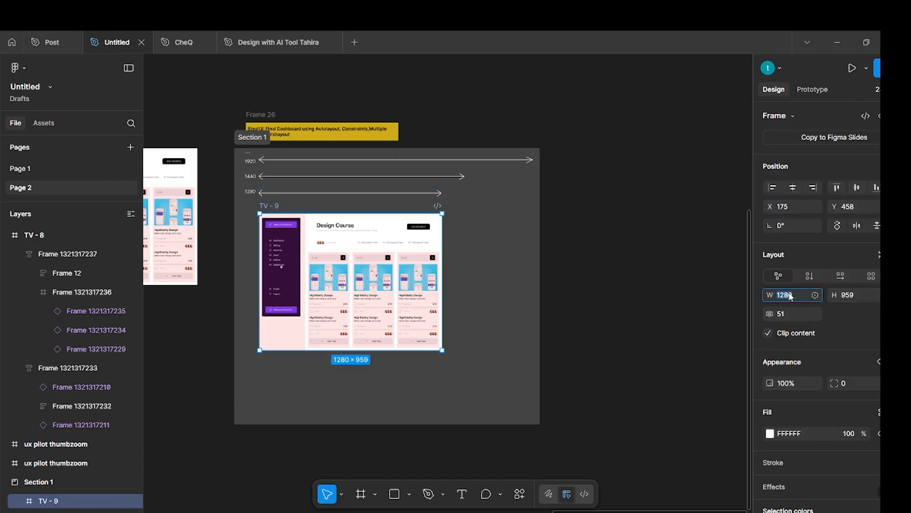
pyautogui.write('1440')
pyautogui.press('Return')
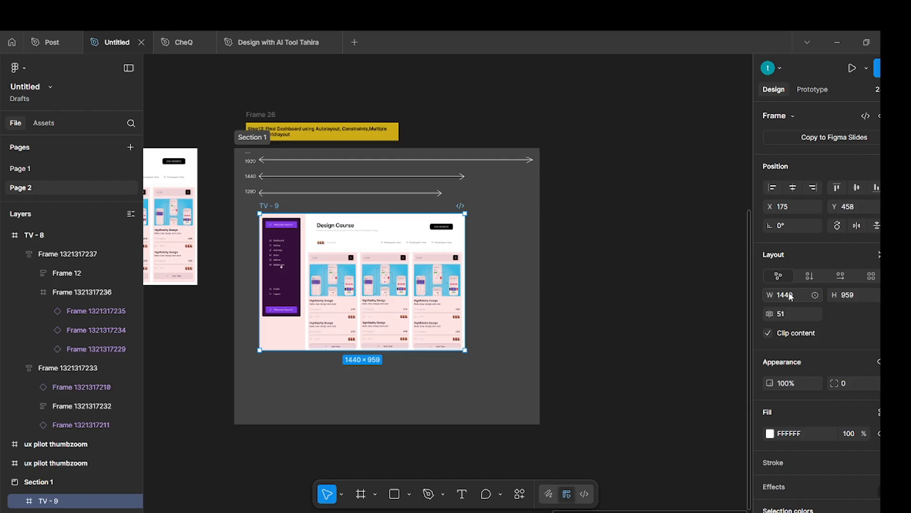
# Set the duplicated TV frame's width to 1920 and check how the sidebar, header and cards adapt.
pyautogui.click(791, 297)
pyautogui.write('1920')
pyautogui.press('Return')
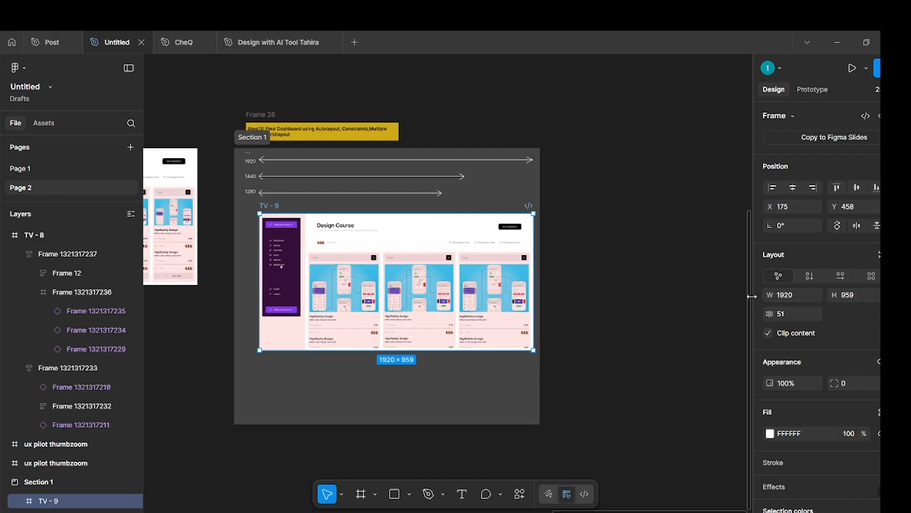
pyautogui.scroll(10, 504, 303)
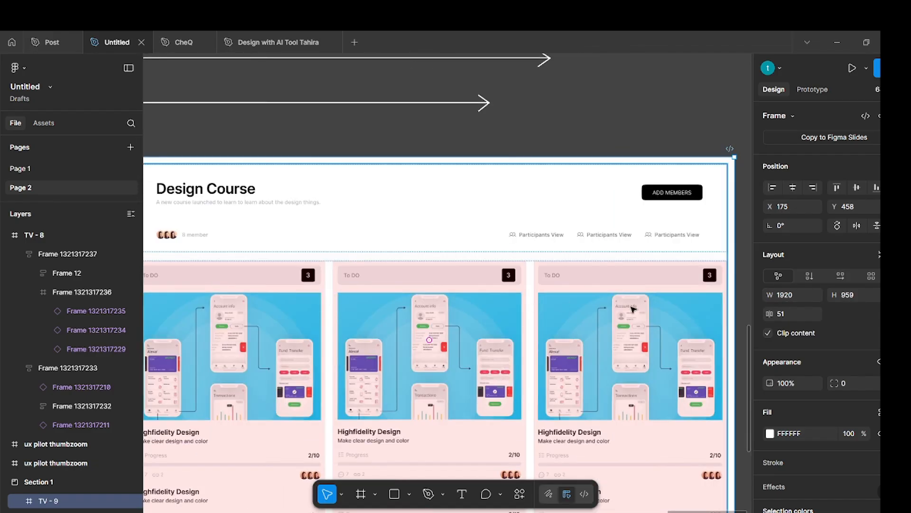
pyautogui.scroll(-8, 634, 309)
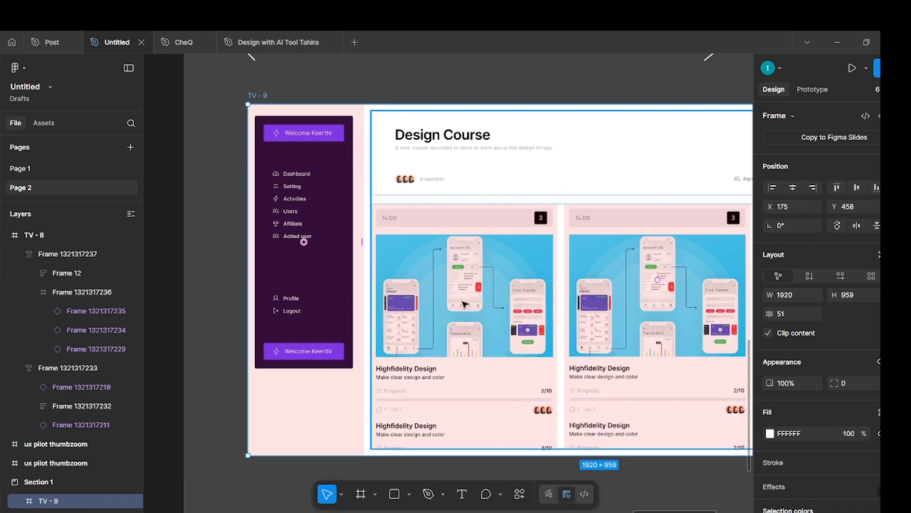
pyautogui.press('Escape')
pyautogui.hscroll(3, 459, 303)
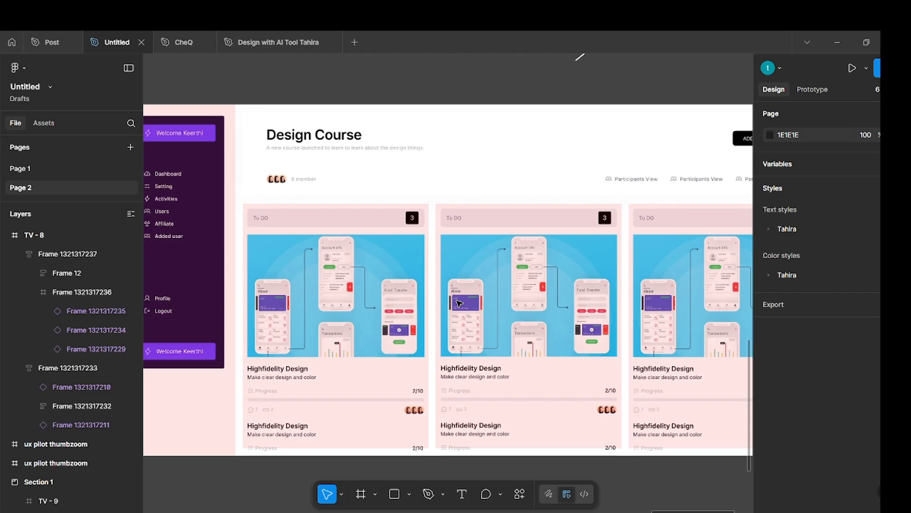
pyautogui.scroll(-4, 459, 303)
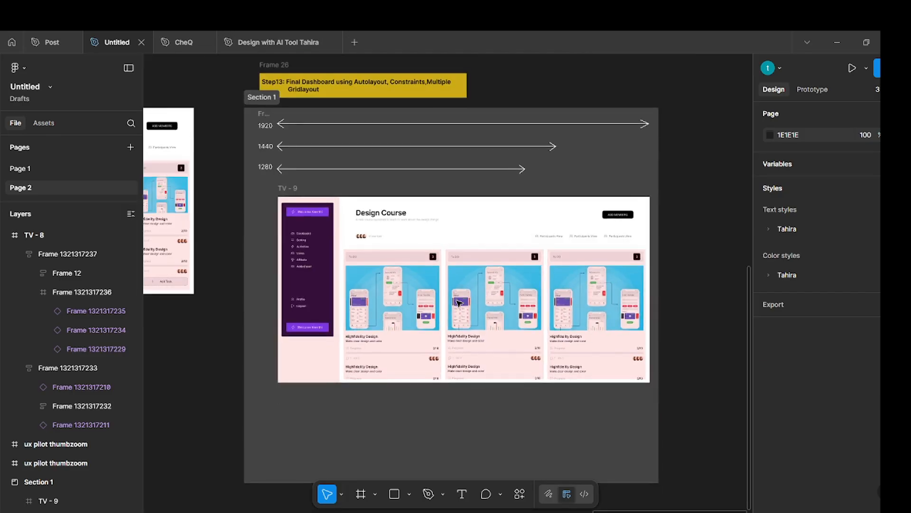